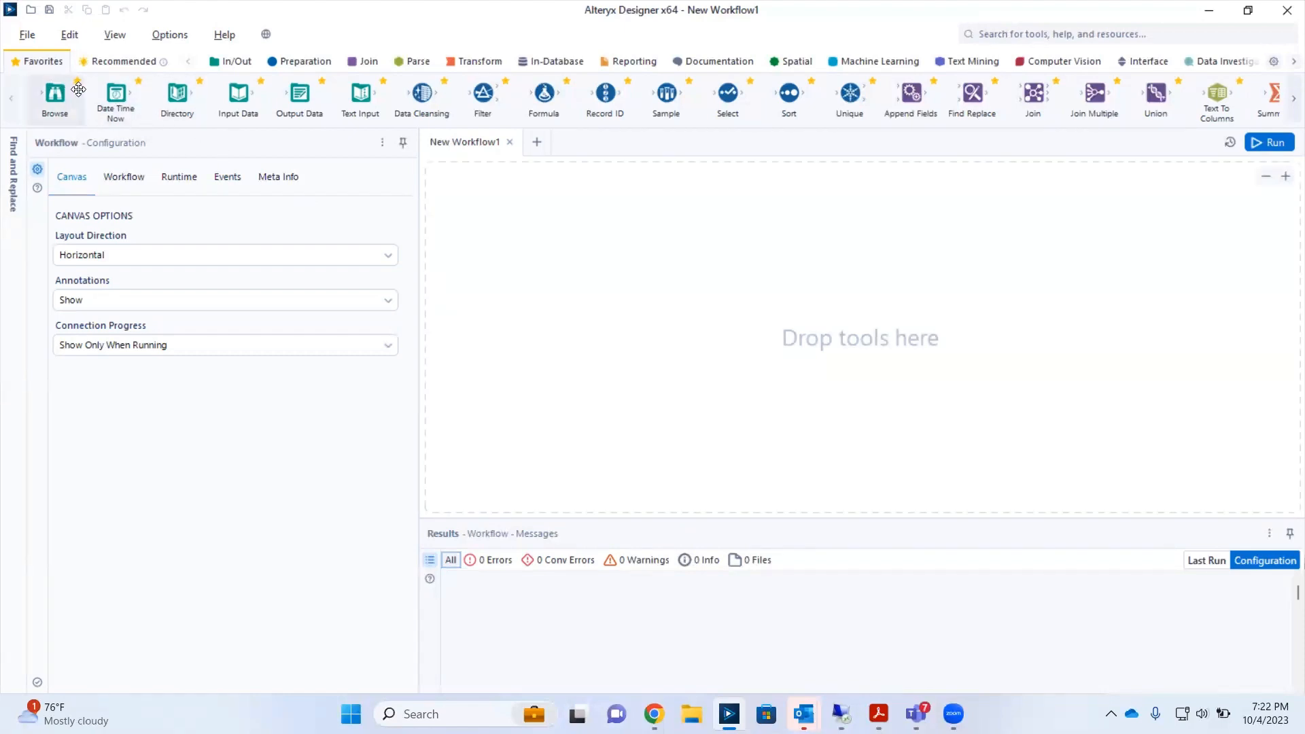
pyautogui.moveTo(58, 89); pyautogui.dragTo(75, 83)
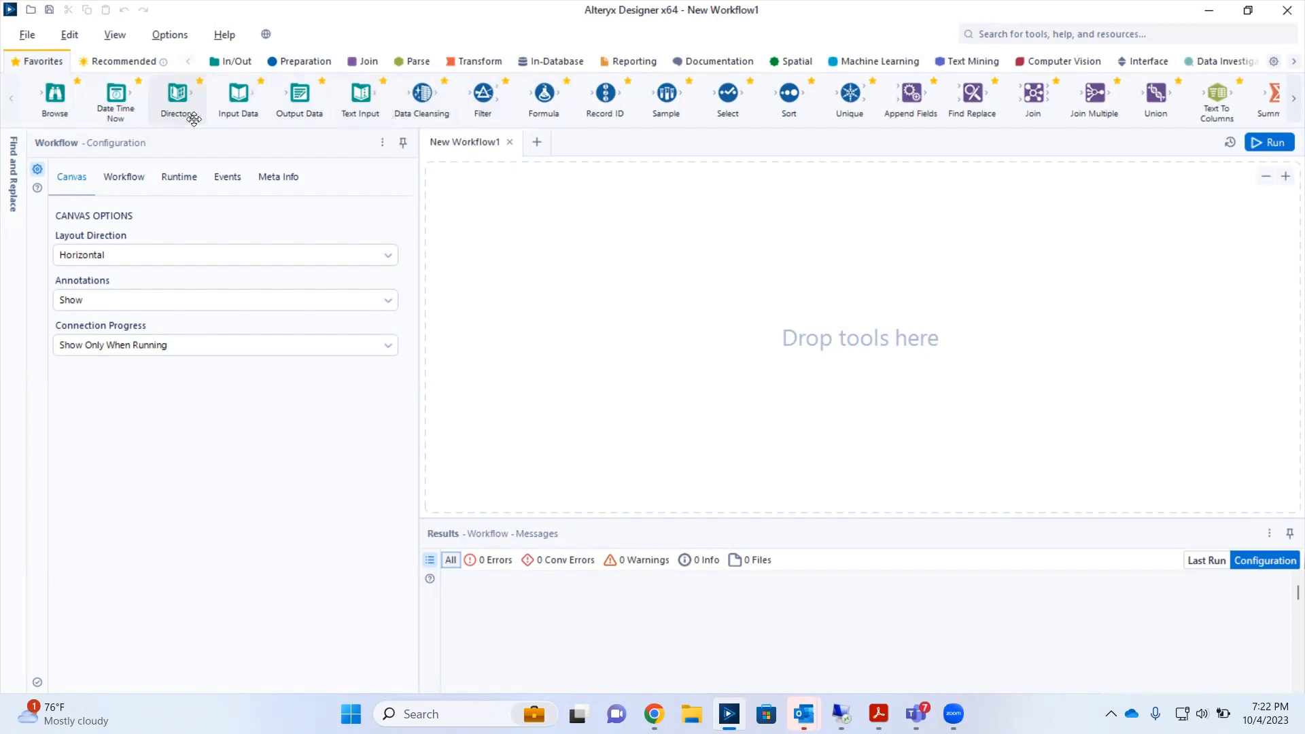
pyautogui.click(1286, 104)
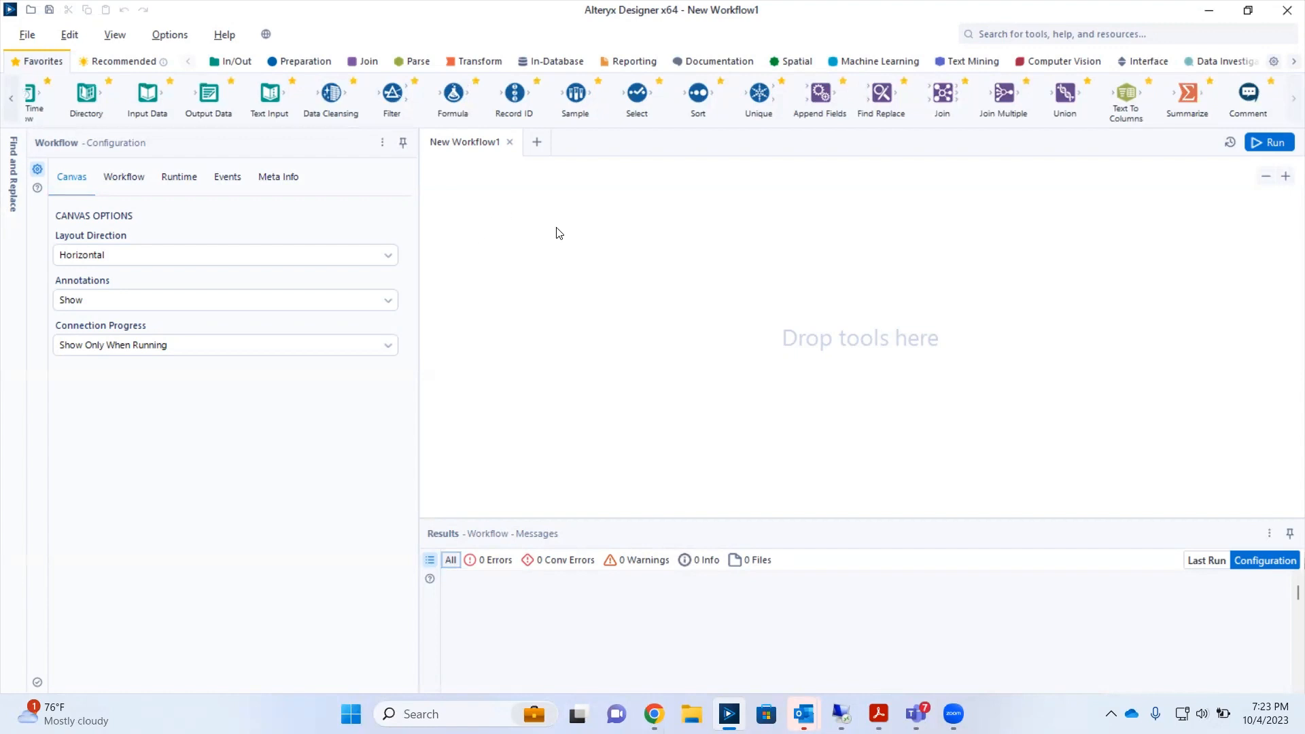
pyautogui.moveTo(111, 92); pyautogui.dragTo(109, 92)
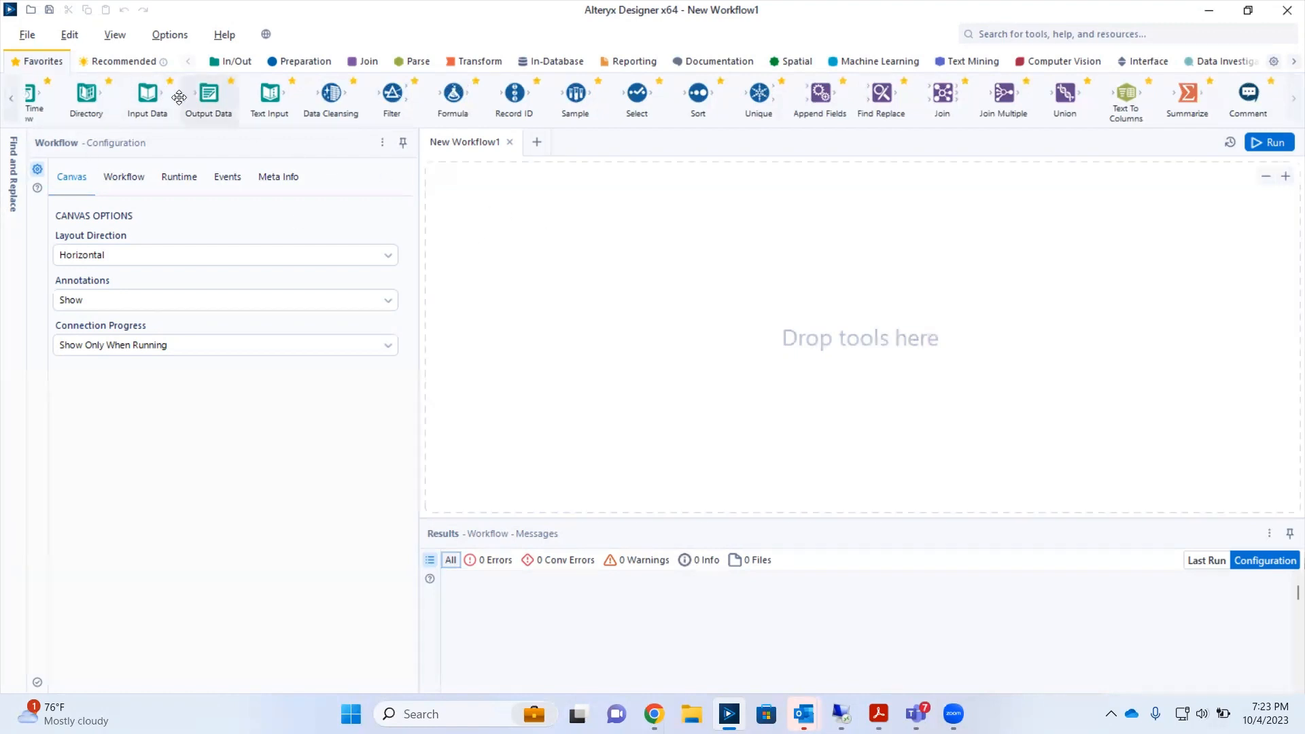
pyautogui.click(12, 99)
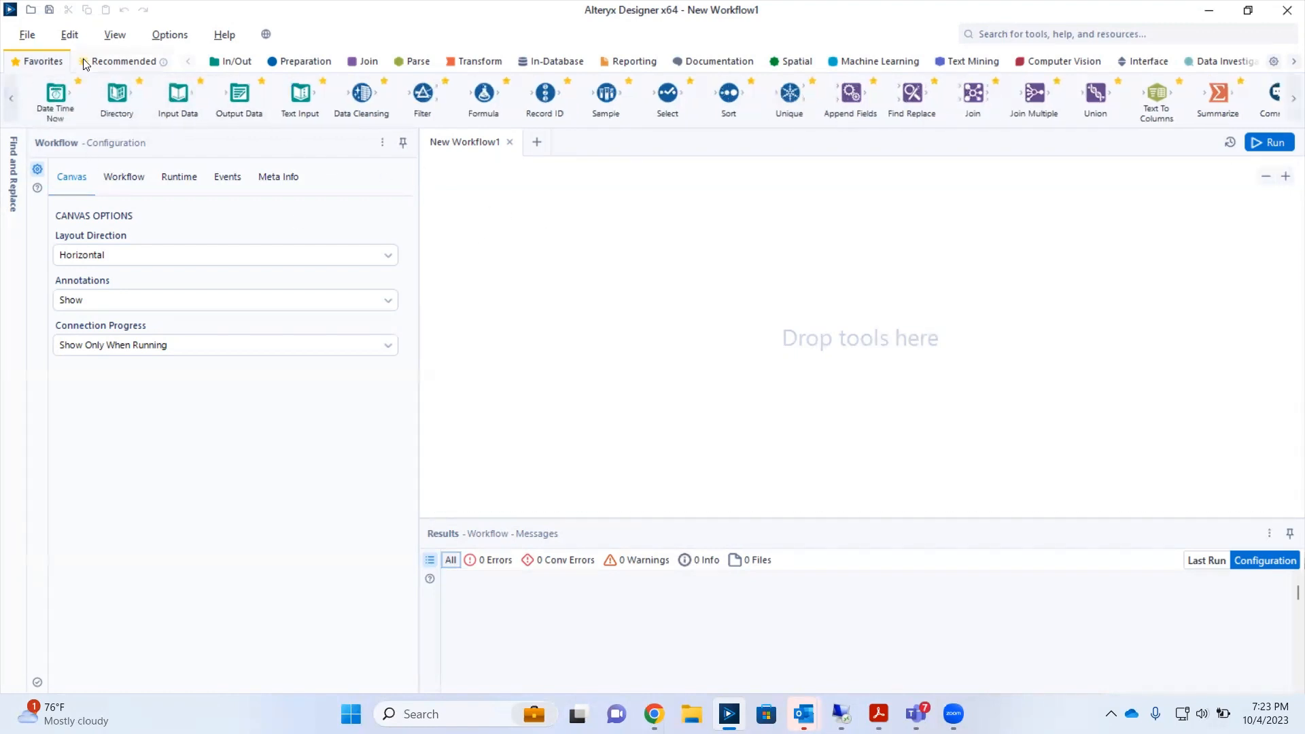
pyautogui.click(124, 62)
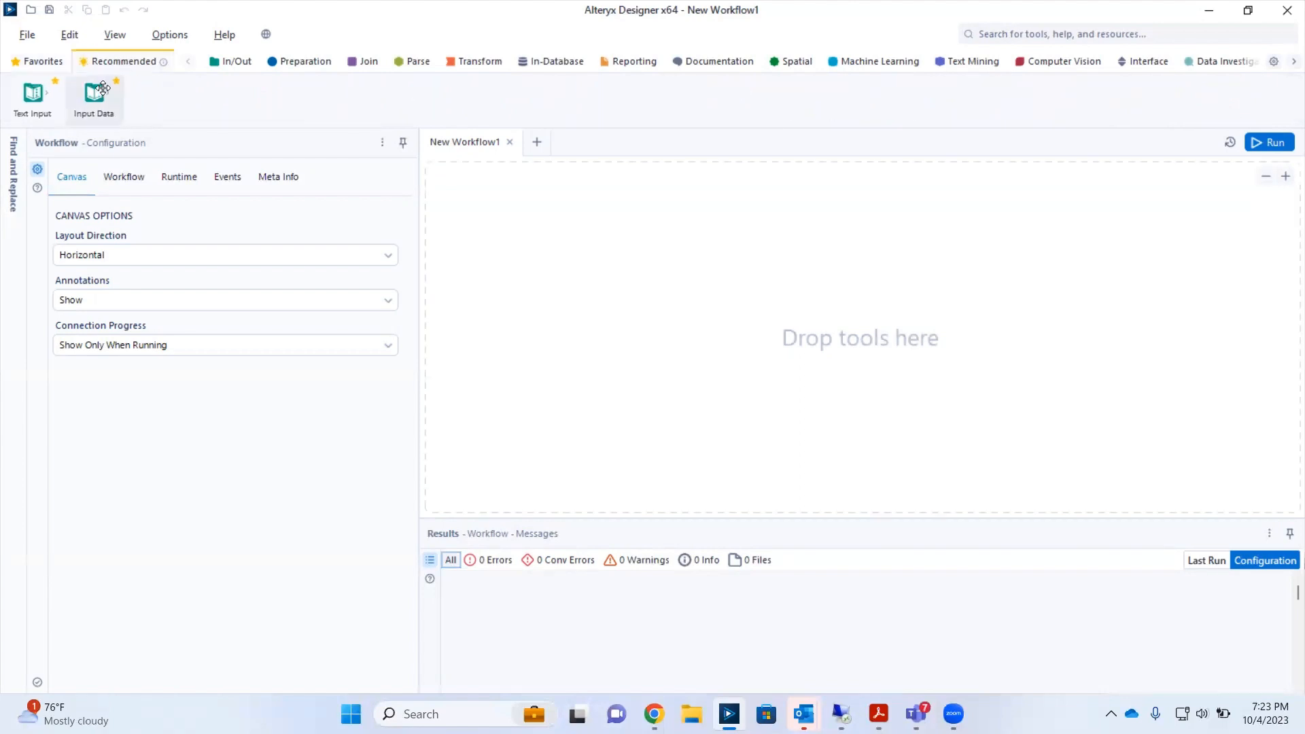
pyautogui.moveTo(33, 95); pyautogui.dragTo(41, 114)
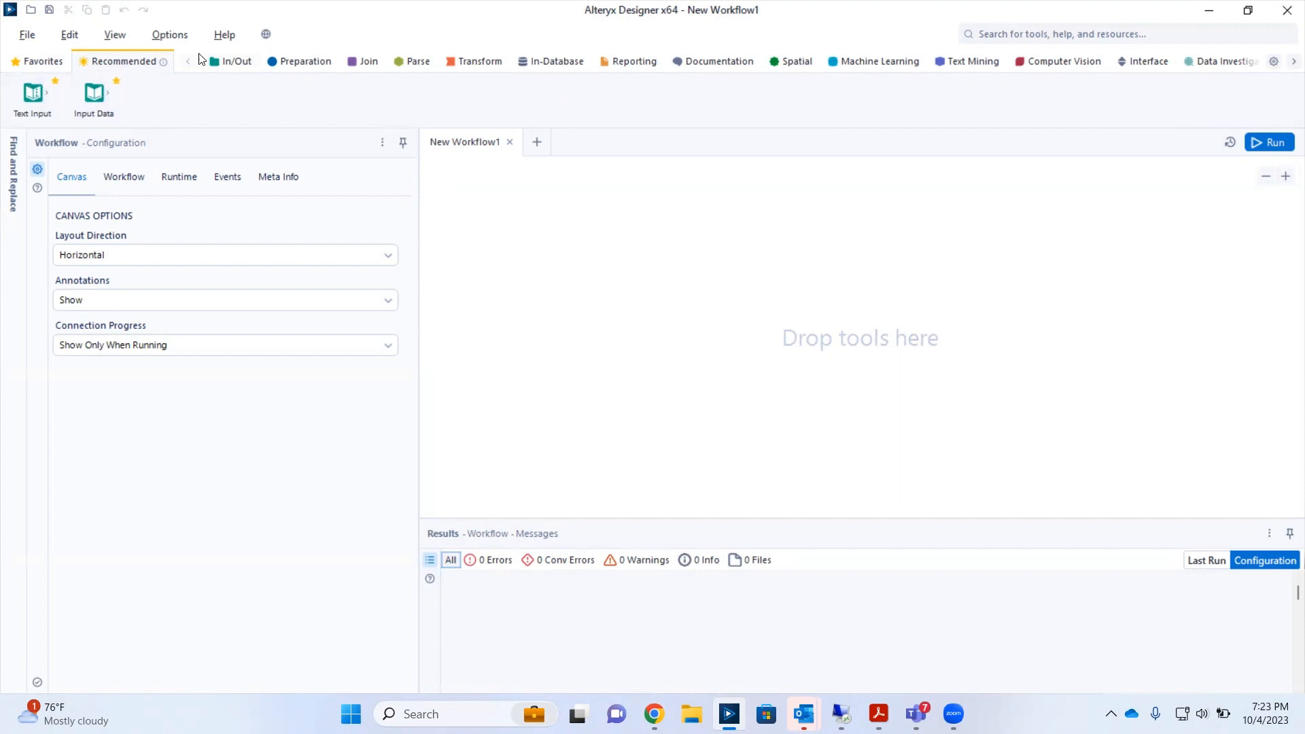
# Step: Place a Text Input tool on the canvas and name its first two columns Name and Age
pyautogui.click(229, 65)
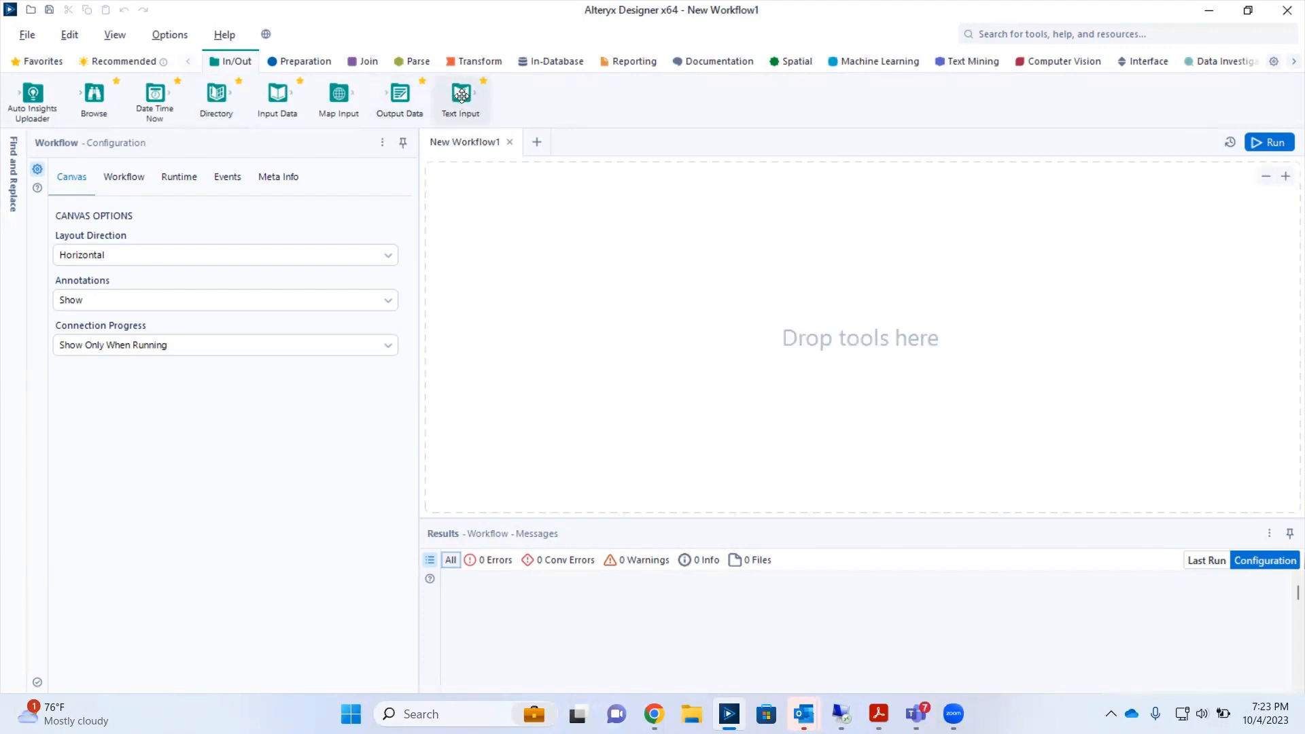
pyautogui.moveTo(461, 95); pyautogui.dragTo(474, 218)
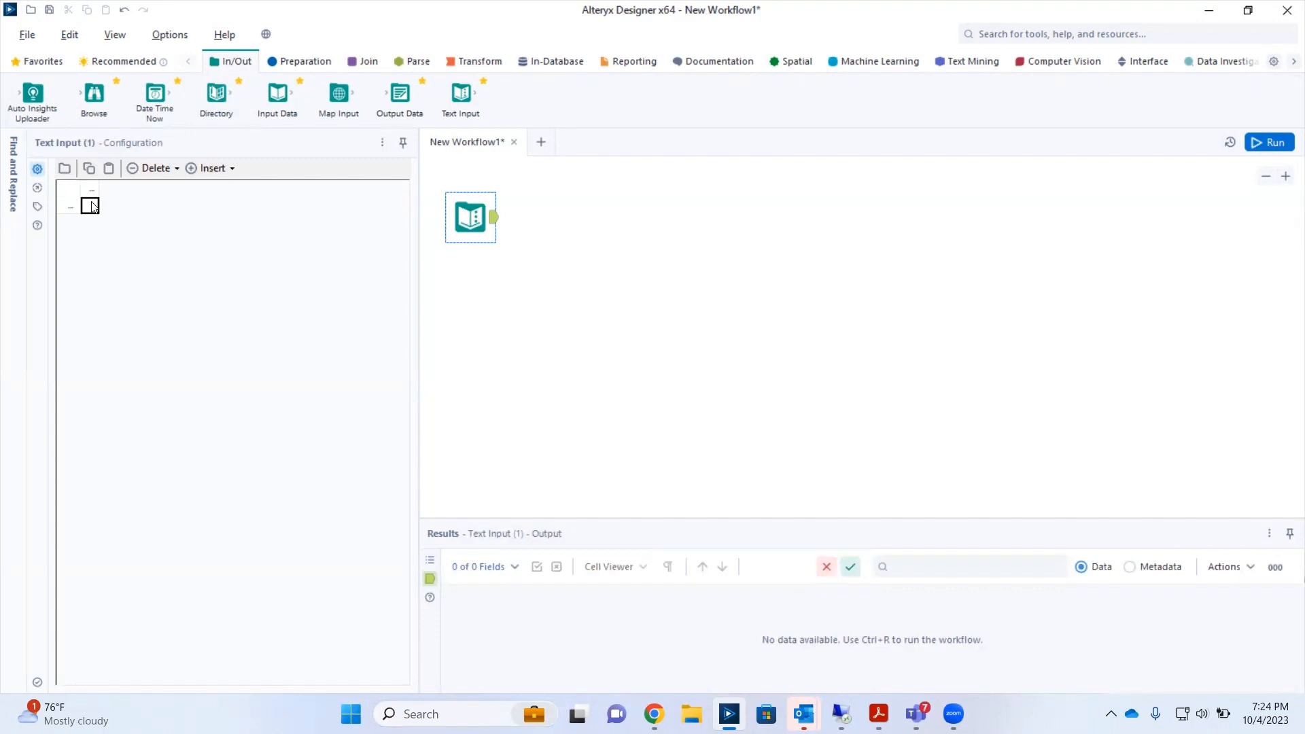
pyautogui.write('a')
pyautogui.click(102, 191)
pyautogui.write('Name')
pyautogui.click(149, 191)
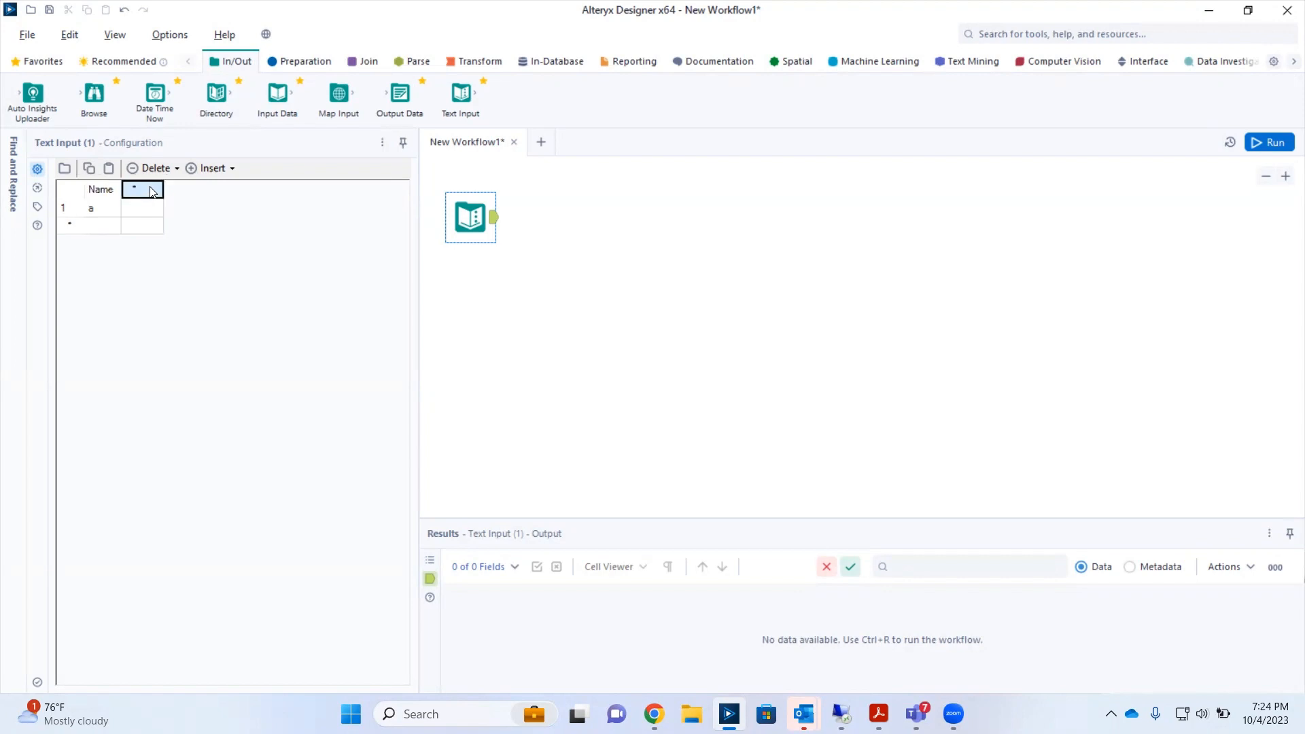
pyautogui.write('Age')
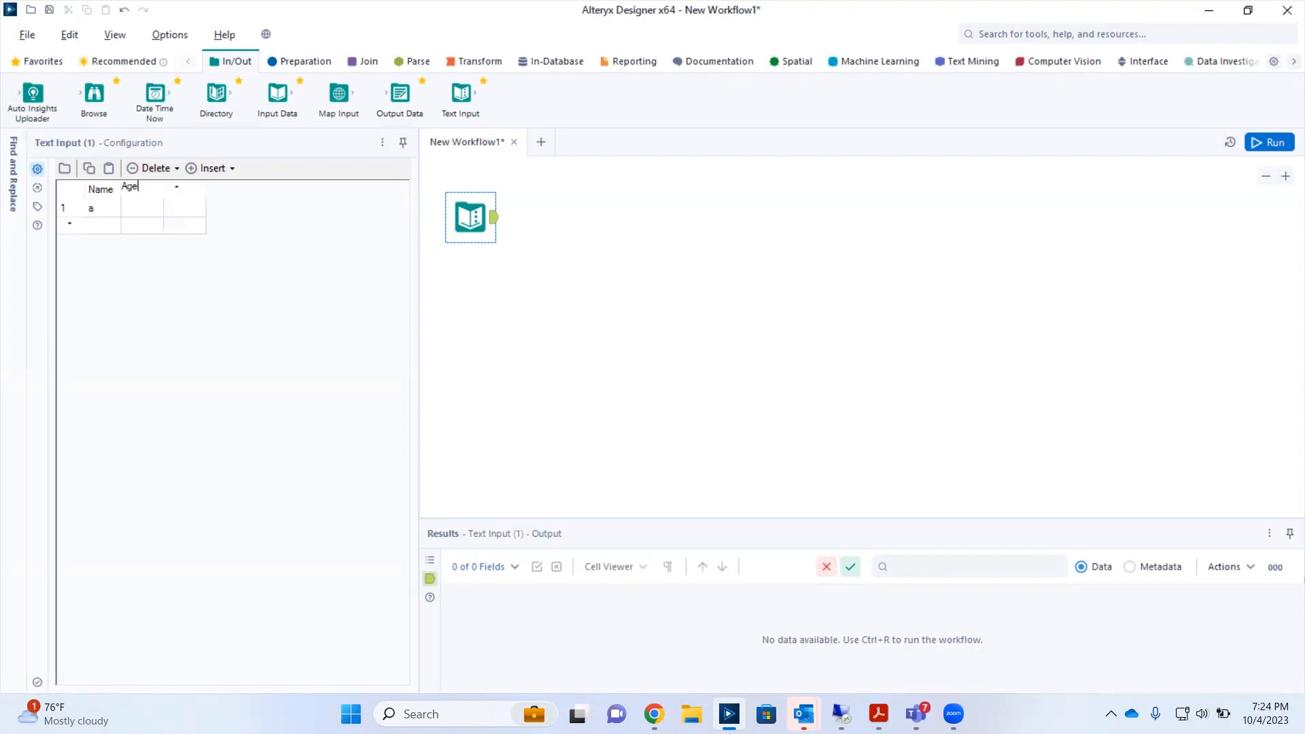
# Step: Fill two records in the Text Input table with a first name each and the ages 10 and 20
pyautogui.click(105, 213)
pyautogui.write('Abey')
pyautogui.click(139, 208)
pyautogui.write('10')
pyautogui.click(100, 234)
pyautogui.write('Fash')
pyautogui.press('Tab')
pyautogui.write('29')
pyautogui.click(110, 245)
# Step: Add a third column named Color to the Text Input table with the values Blue and White
pyautogui.click(181, 197)
pyautogui.write('Color')
pyautogui.click(176, 217)
pyautogui.write('B')
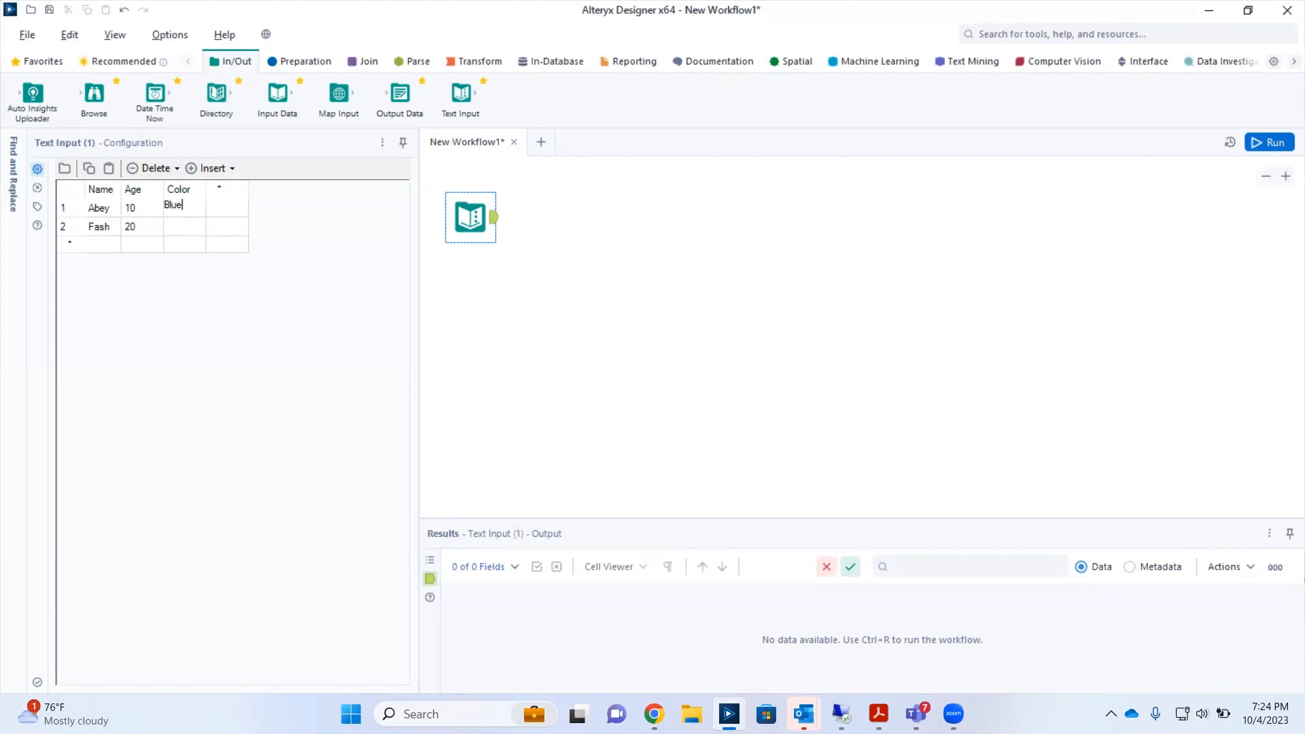
pyautogui.write('lue')
pyautogui.click(176, 228)
pyautogui.write('White')
# Step: Run the workflow to output the Text Input records, and delete the Text Input tool from the canvas
pyautogui.click(1268, 141)
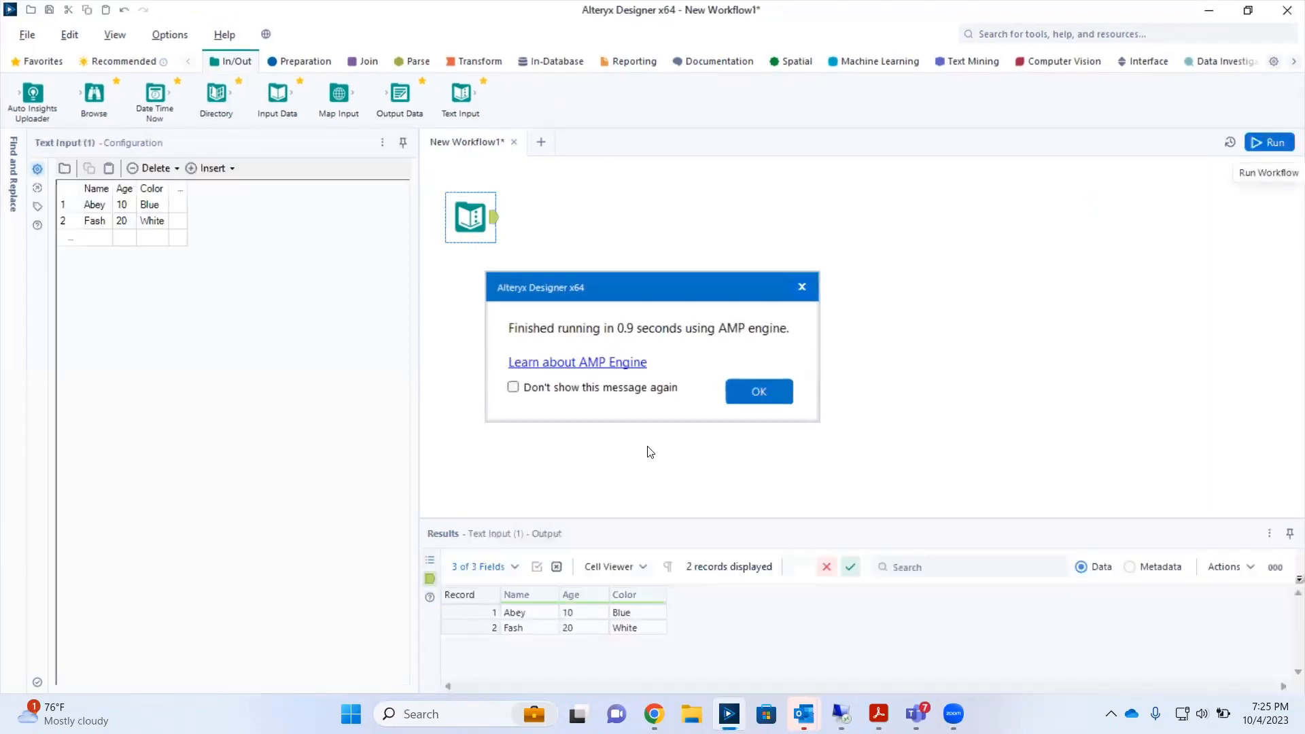
pyautogui.click(753, 389)
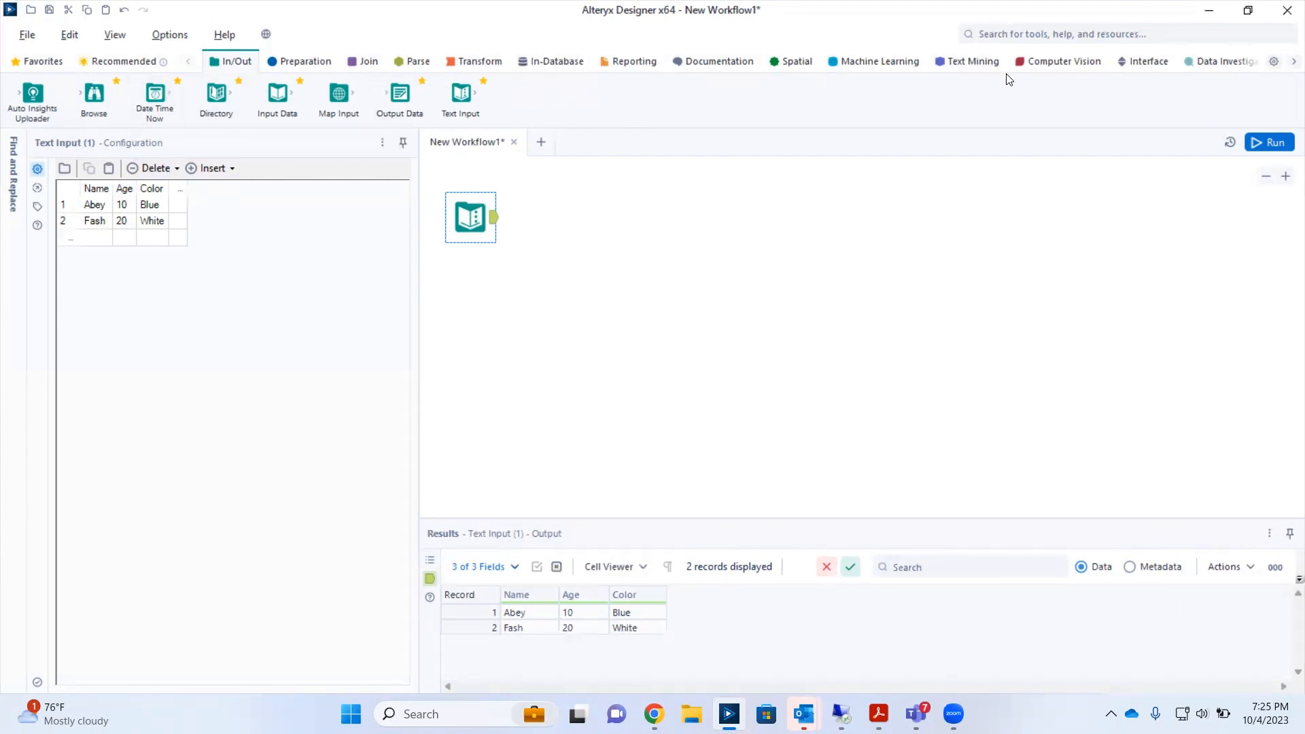
pyautogui.click(465, 221)
pyautogui.press('Delete')
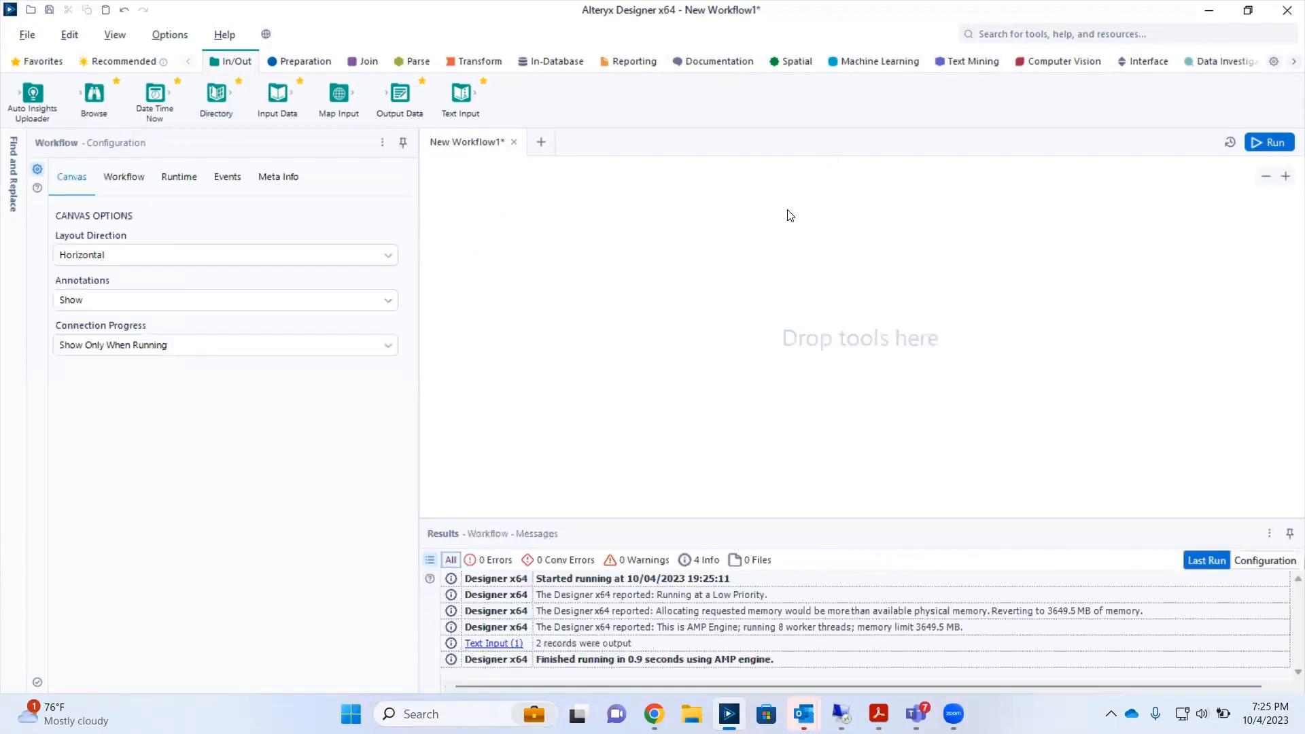
# Step: Search the tools for Select and open the example workflow of the Select tool
pyautogui.click(1013, 31)
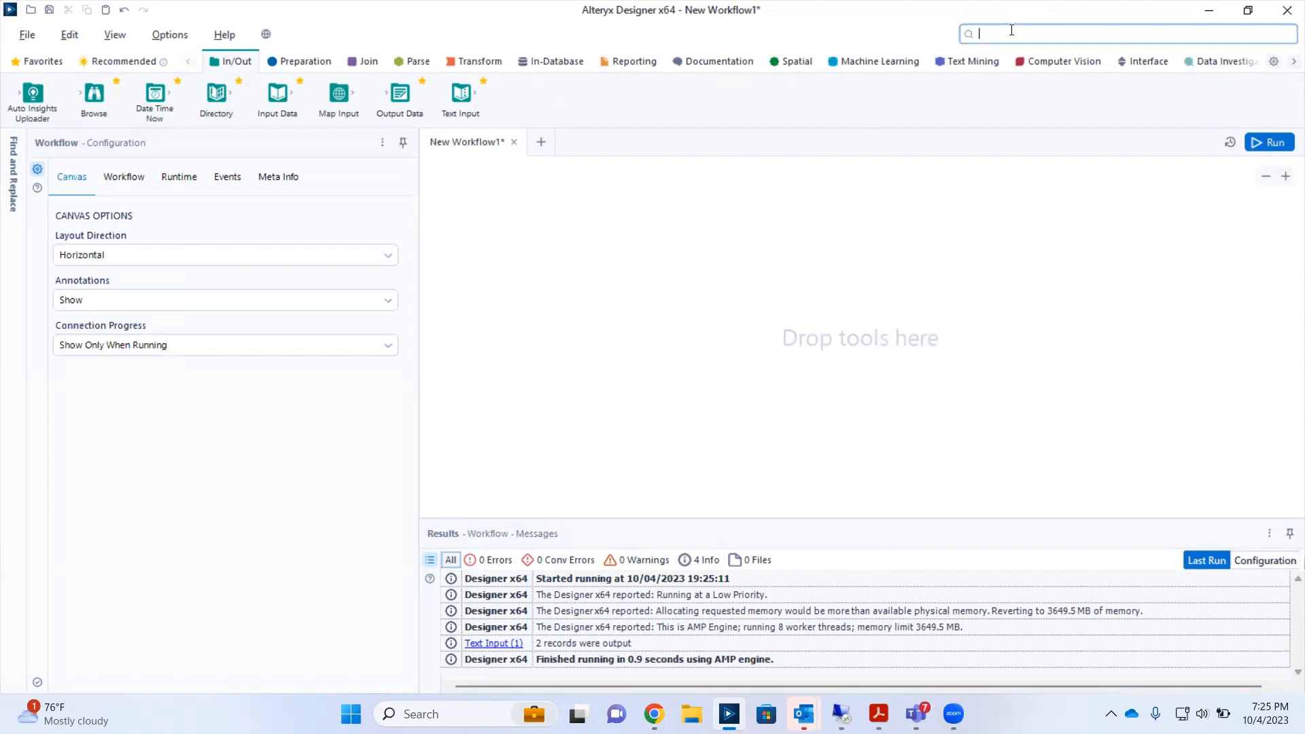
pyautogui.write('Sel')
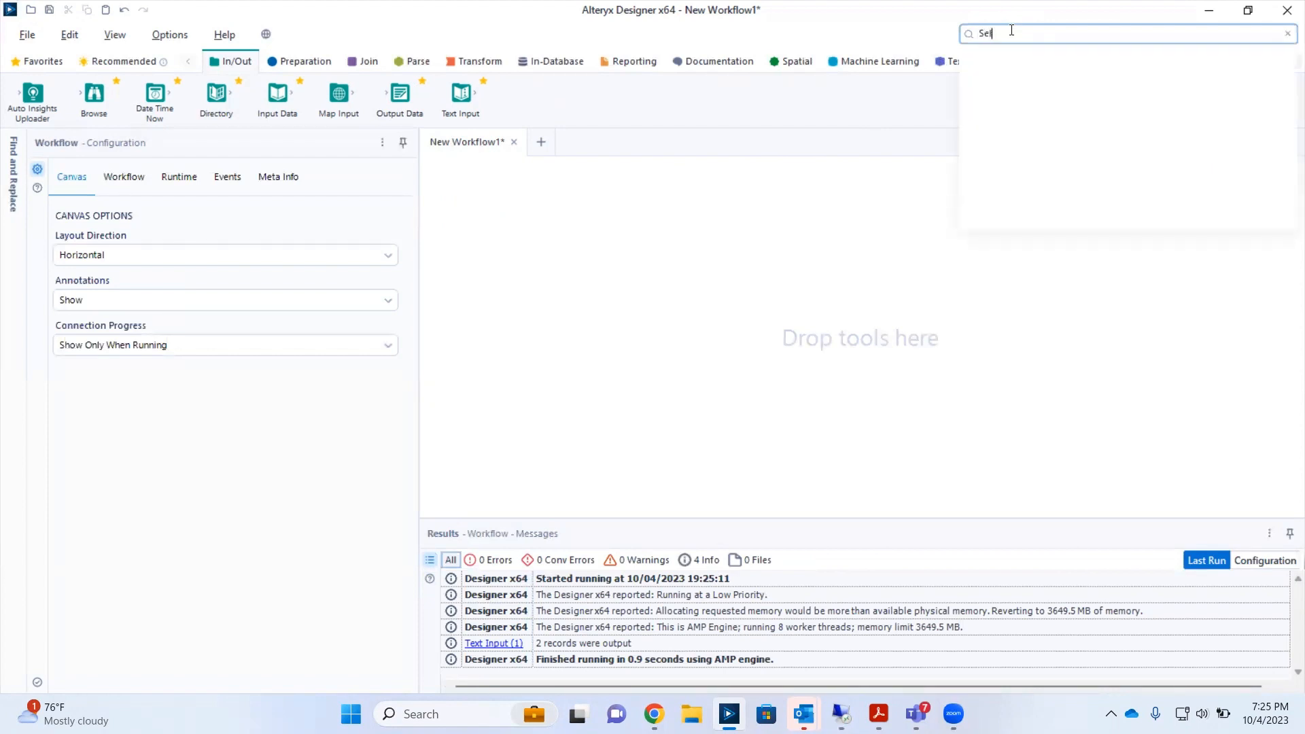
pyautogui.write('ect')
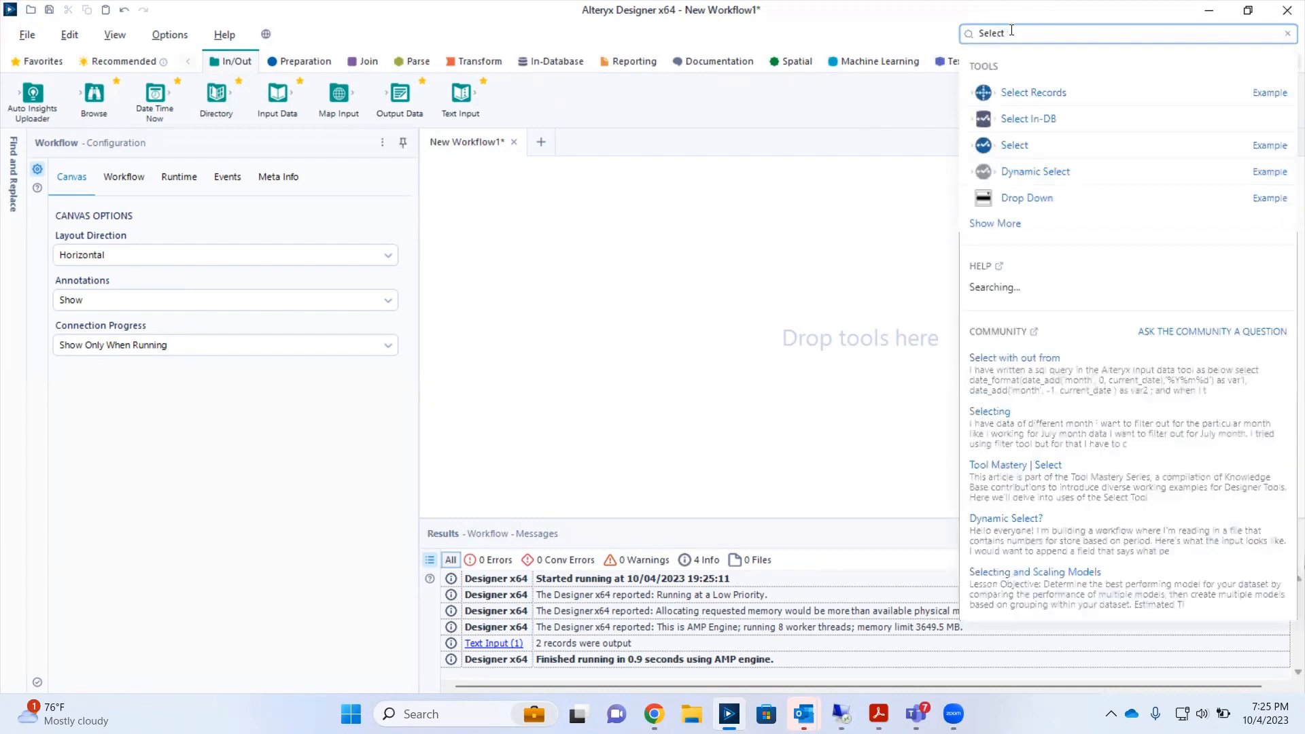
pyautogui.click(1257, 151)
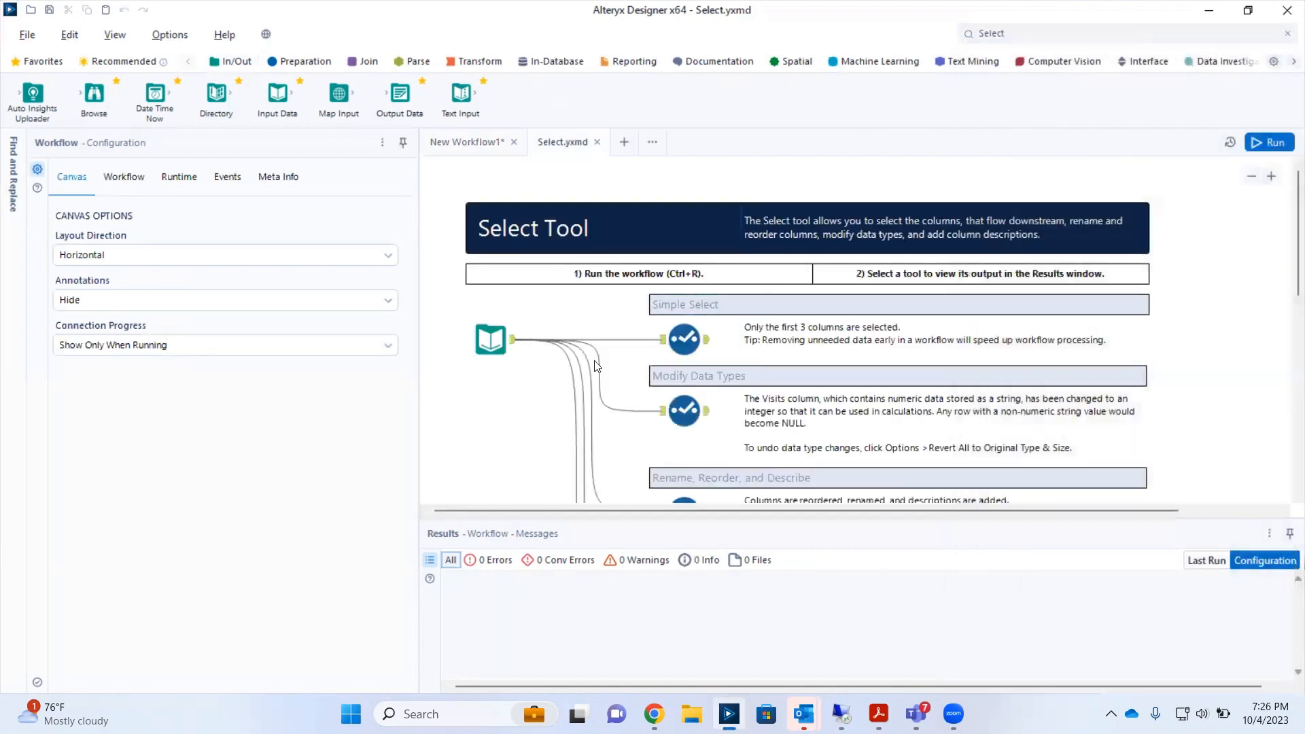
# Step: Read through the Select tool example, from Simple Select to Add Field Name Prefix, to see how each use case is set up
pyautogui.scroll(-3, 597, 366)
pyautogui.scroll(2, 597, 367)
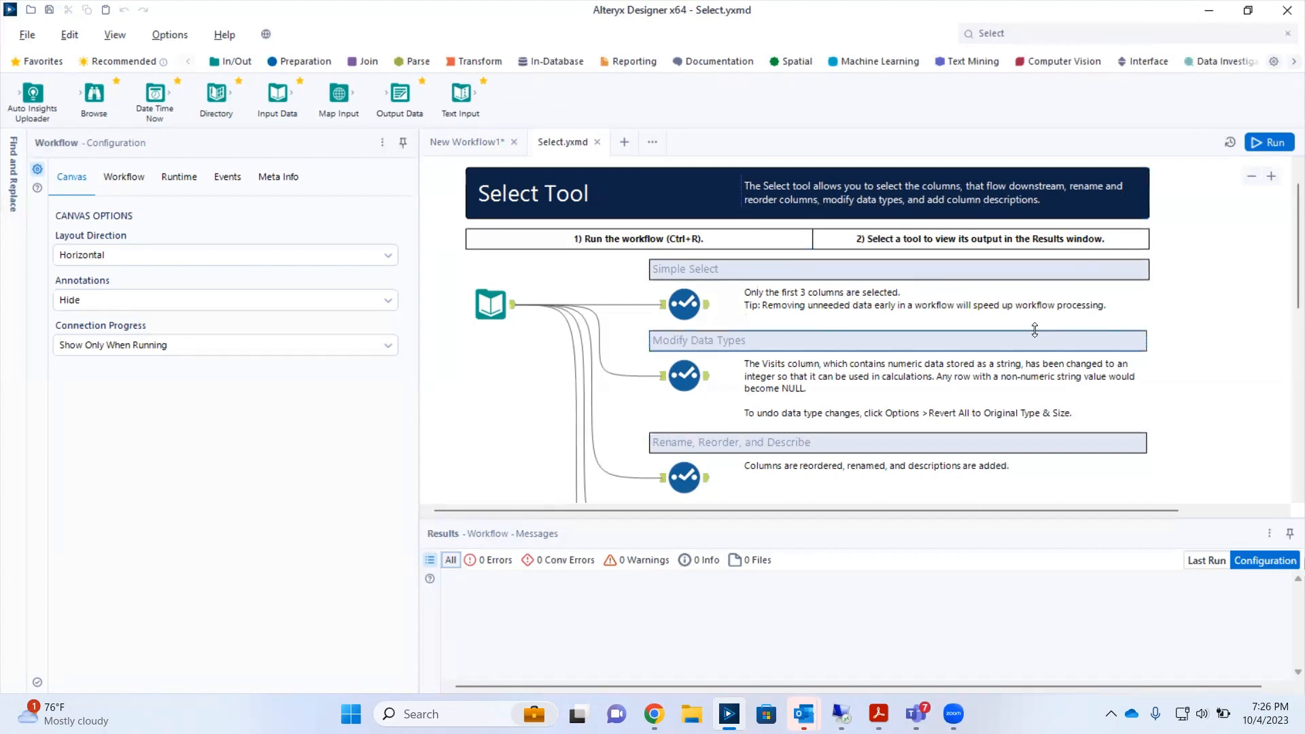
pyautogui.scroll(-4, 1035, 330)
pyautogui.scroll(1, 1034, 329)
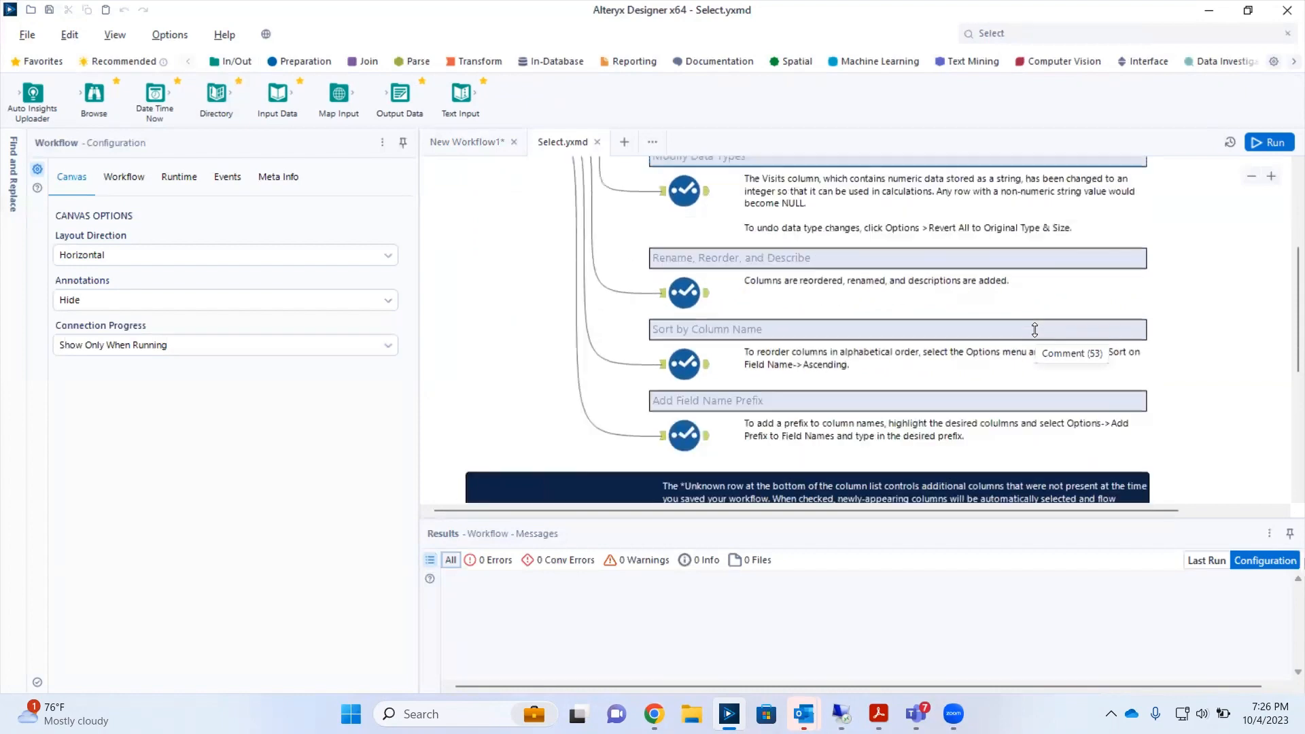
pyautogui.scroll(3, 1035, 329)
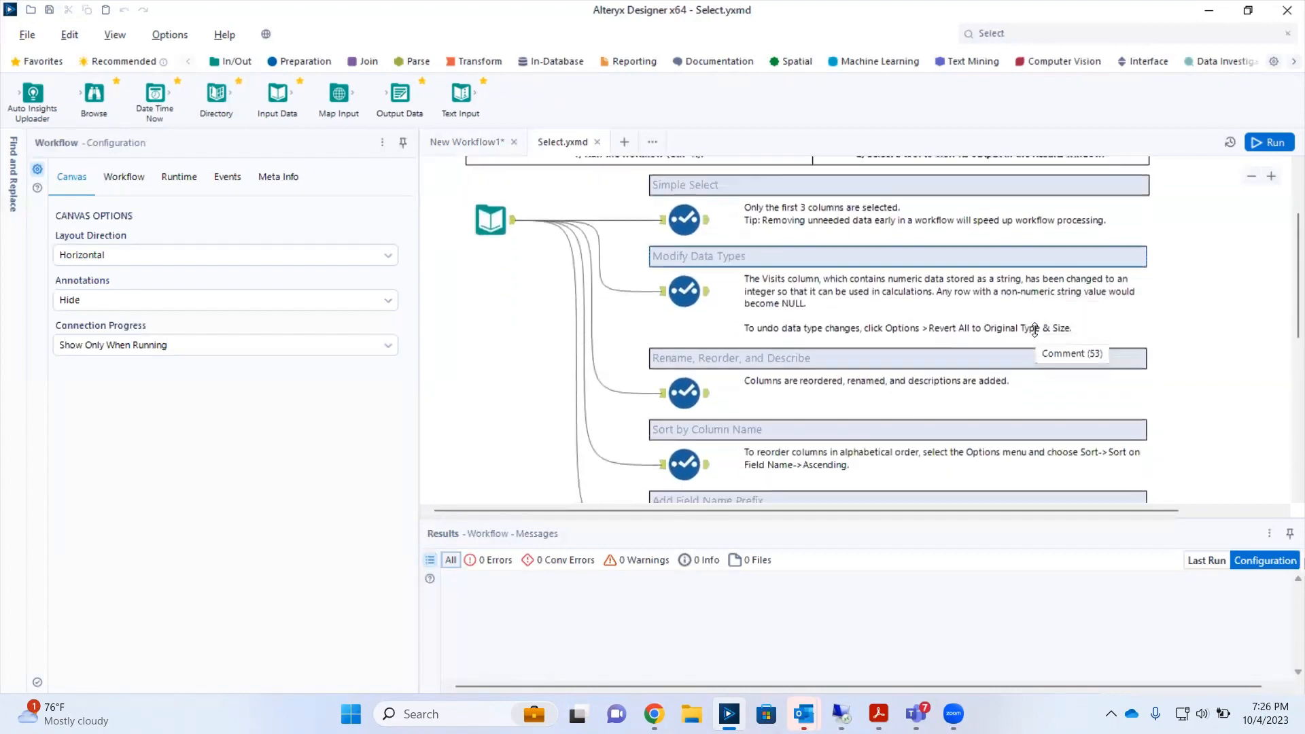
pyautogui.scroll(4, 1035, 329)
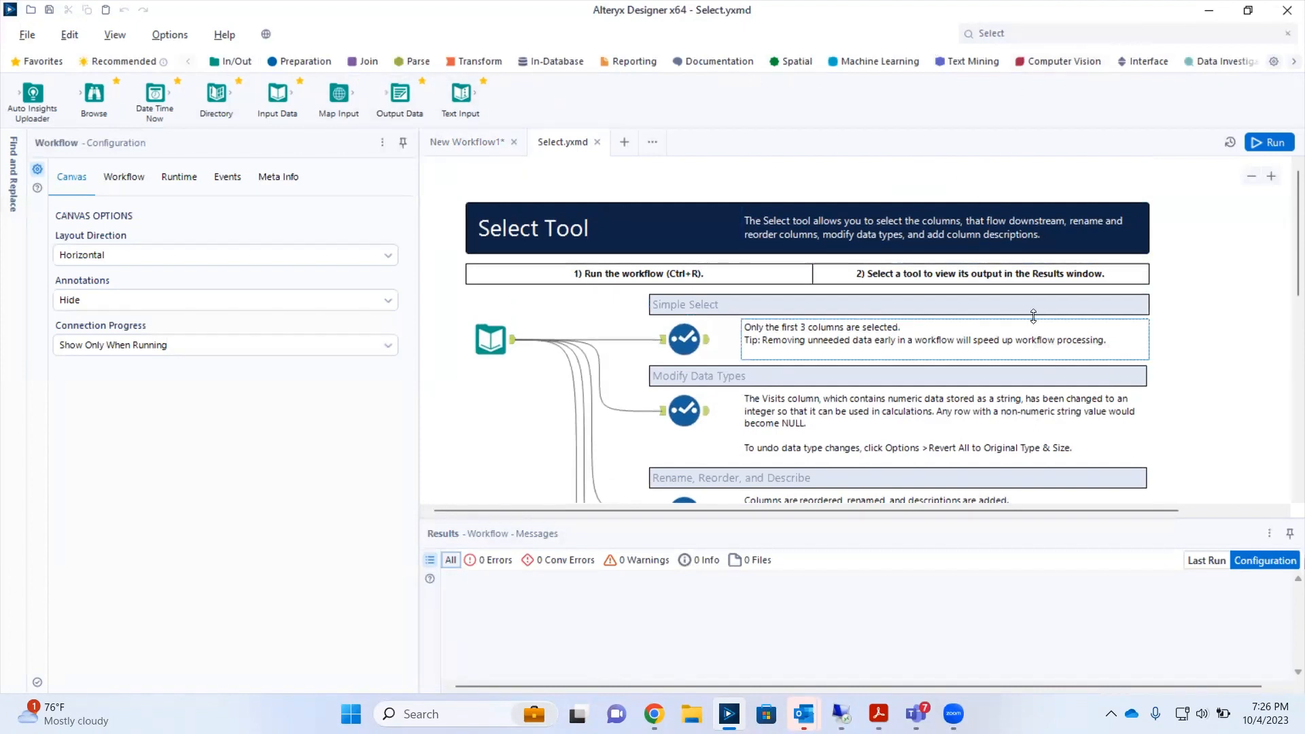
pyautogui.scroll(-3, 1034, 316)
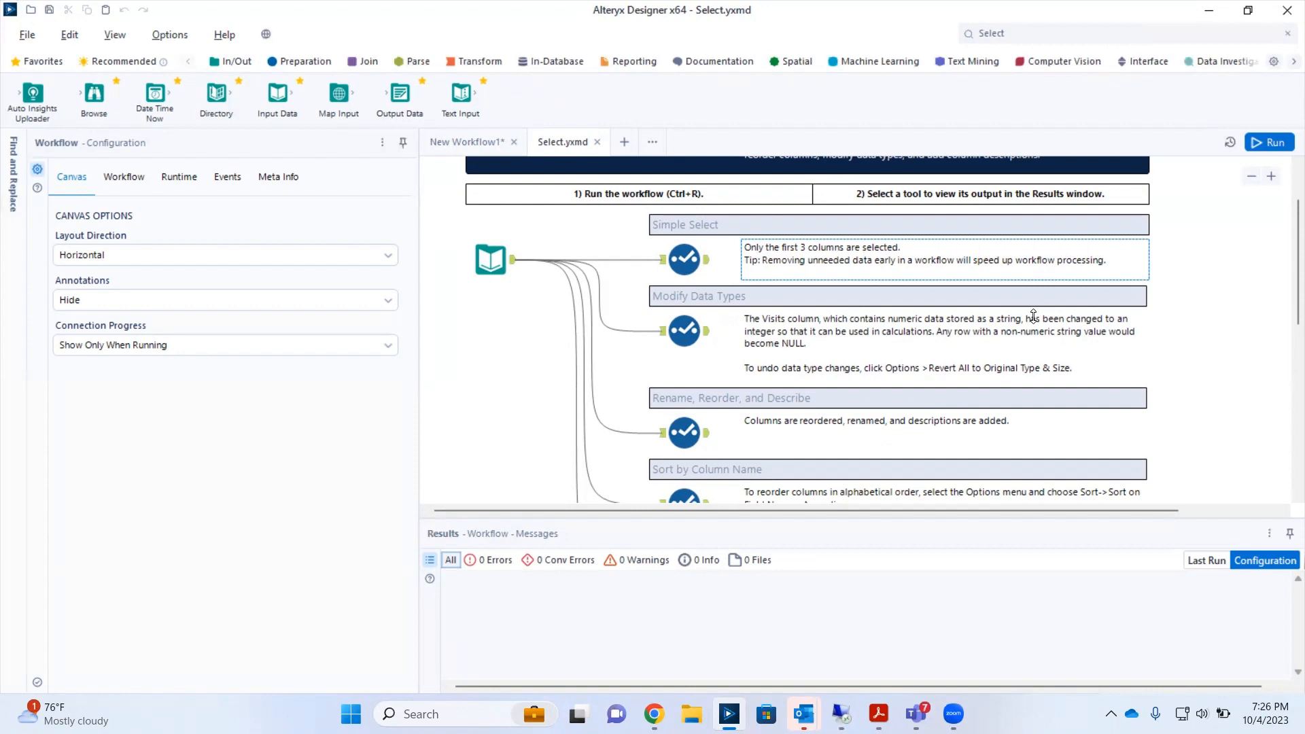
# Step: Clear the search text and close Select.yxmd and an extra blank workflow, keeping New Workflow1 open
pyautogui.click(1024, 35)
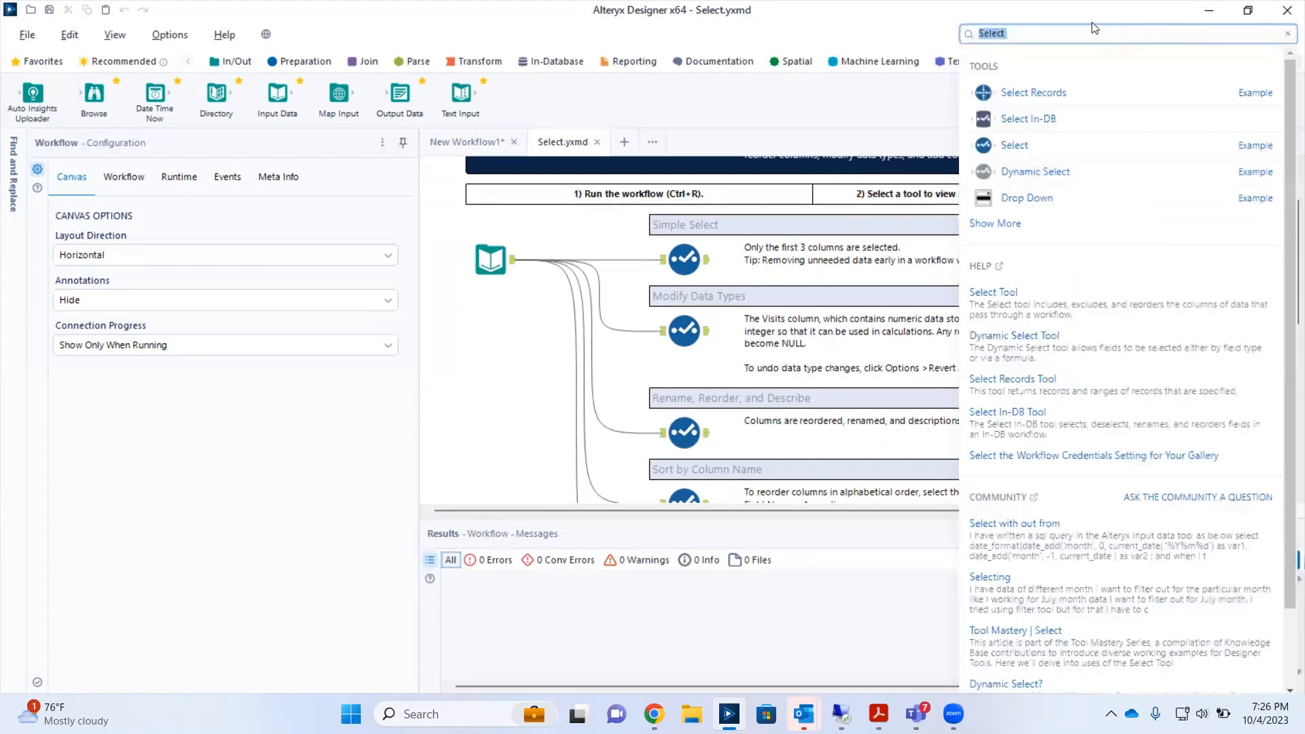
pyautogui.press('BackSpace')
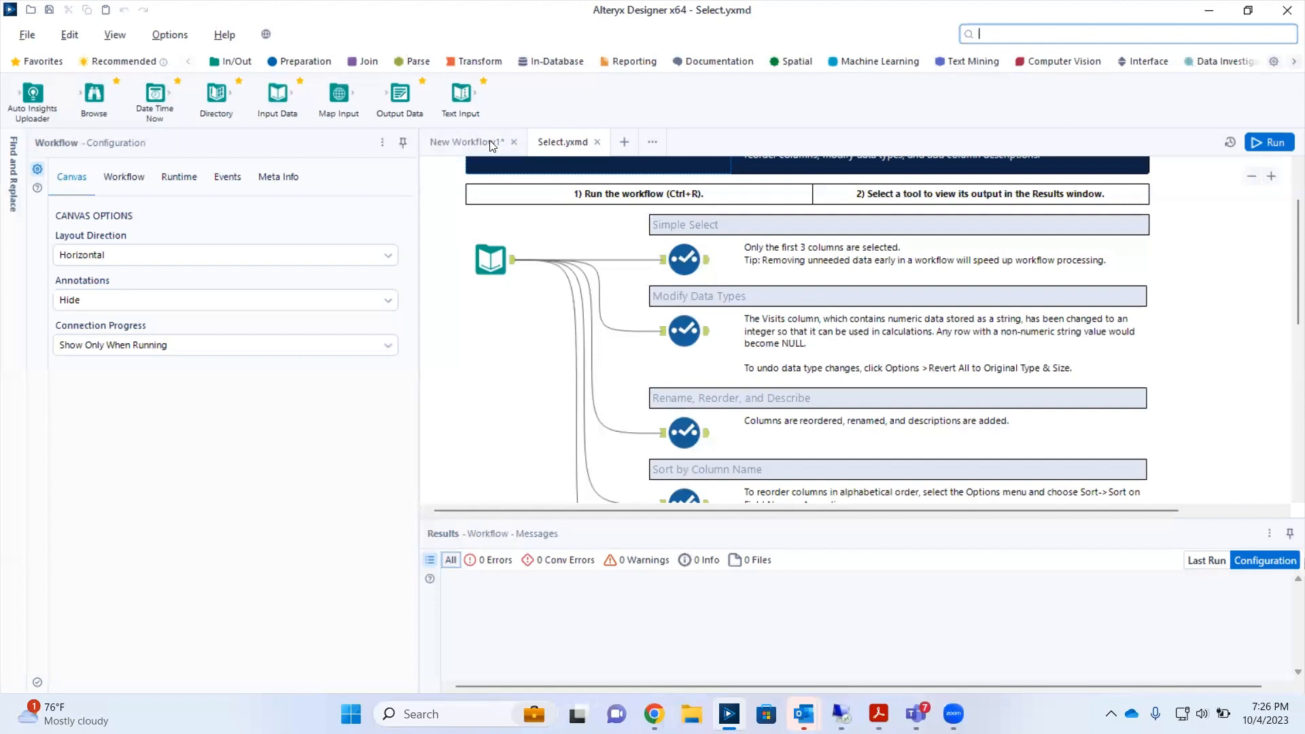
pyautogui.click(624, 140)
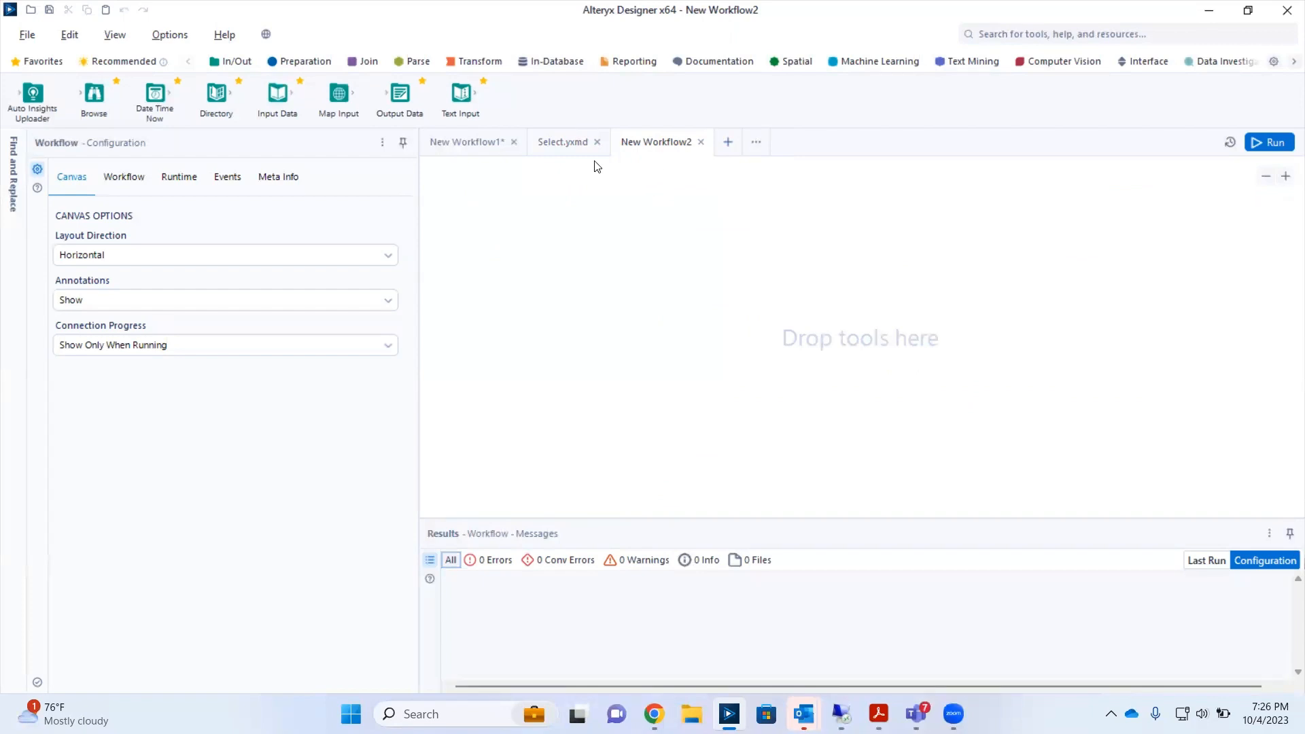
pyautogui.click(579, 152)
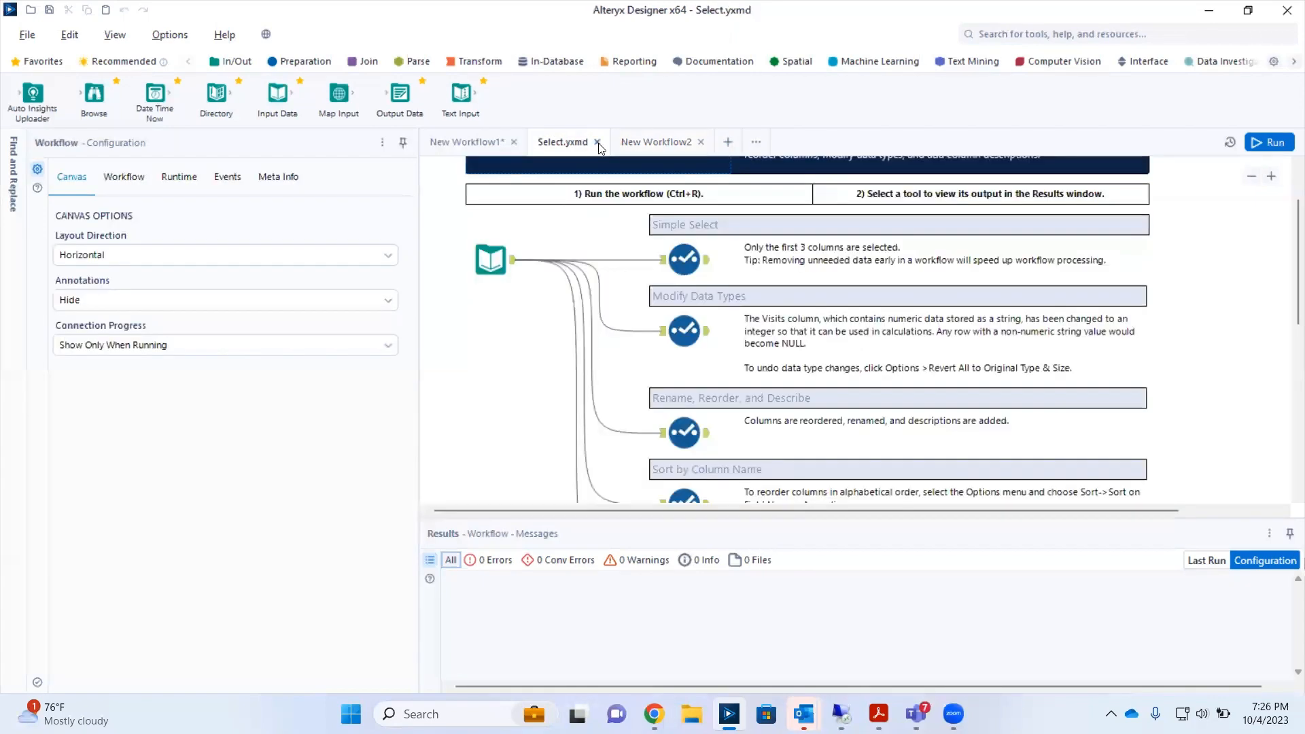
pyautogui.click(597, 142)
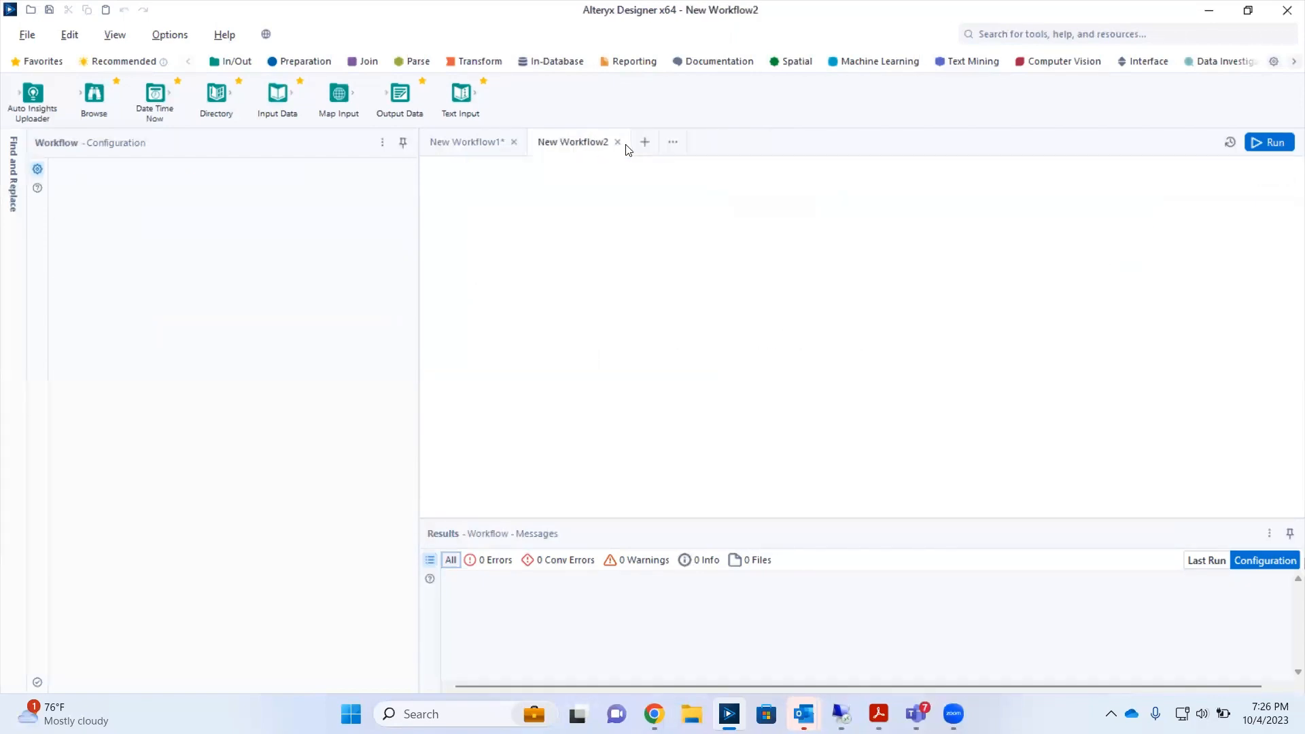
pyautogui.click(618, 142)
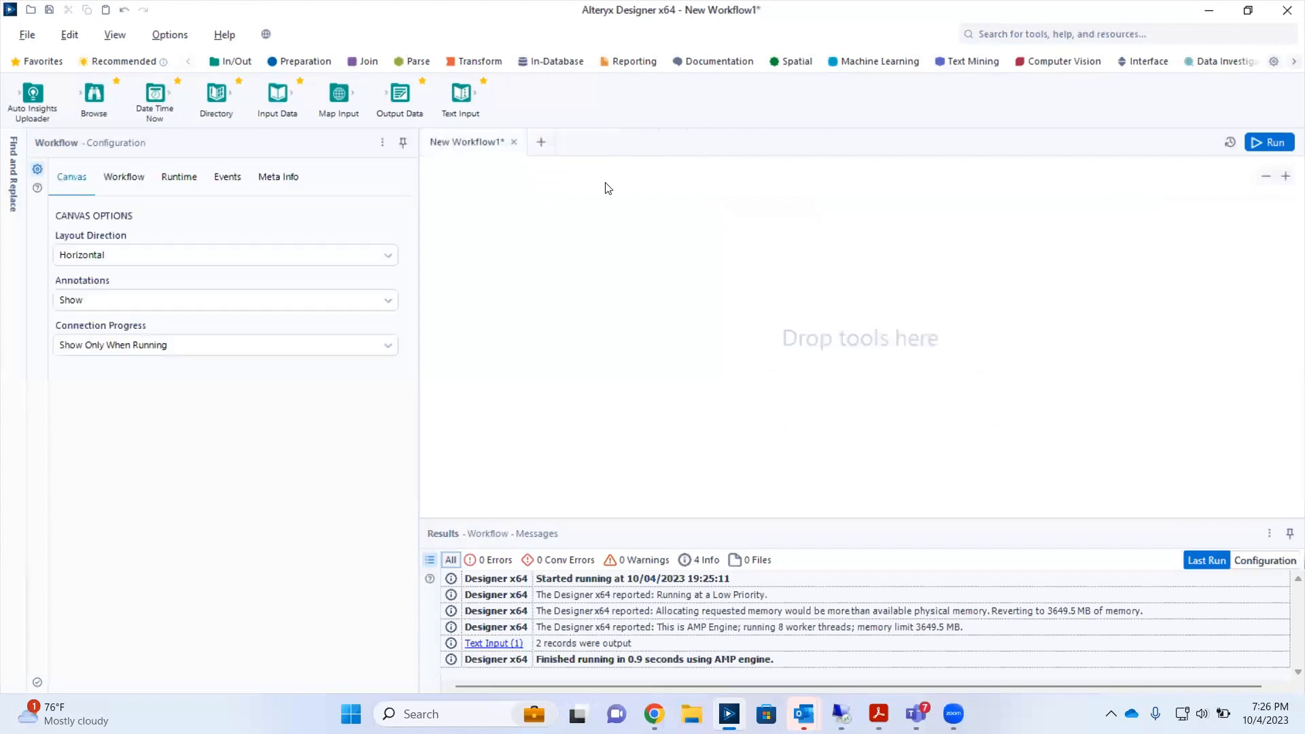
pyautogui.click(514, 142)
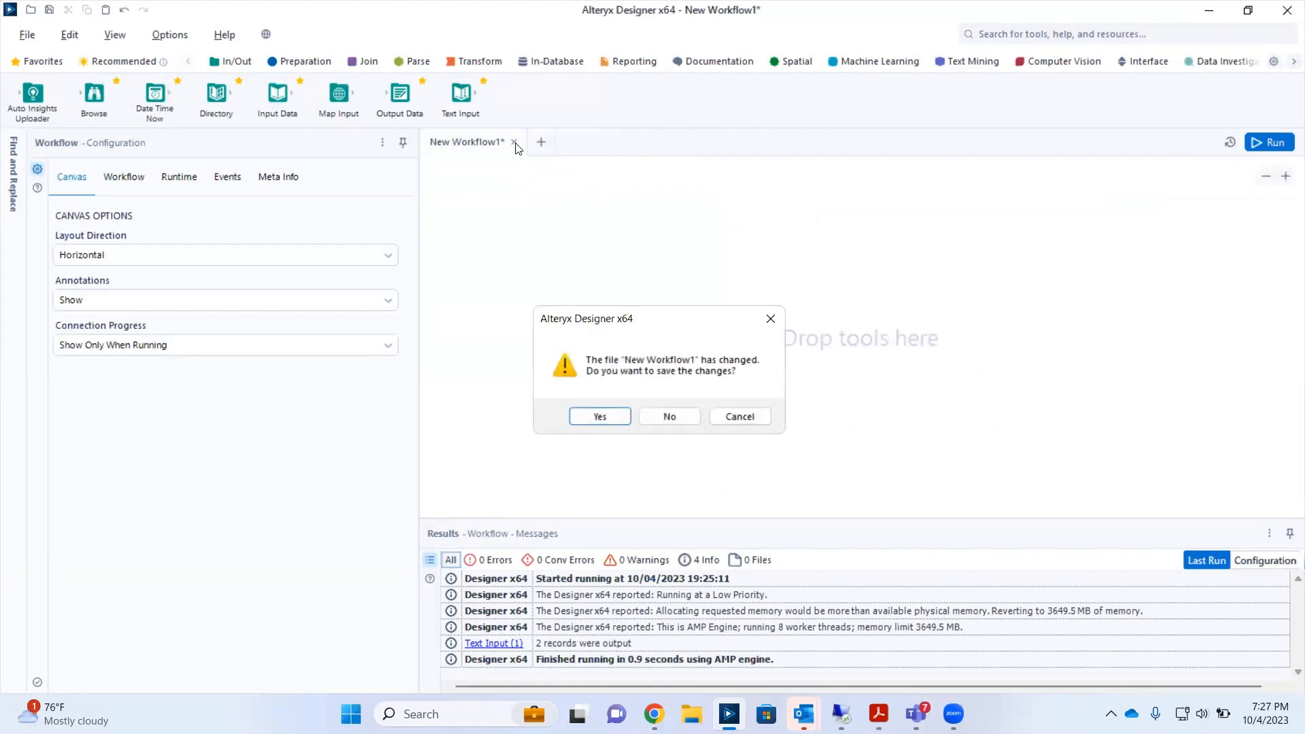
pyautogui.click(773, 322)
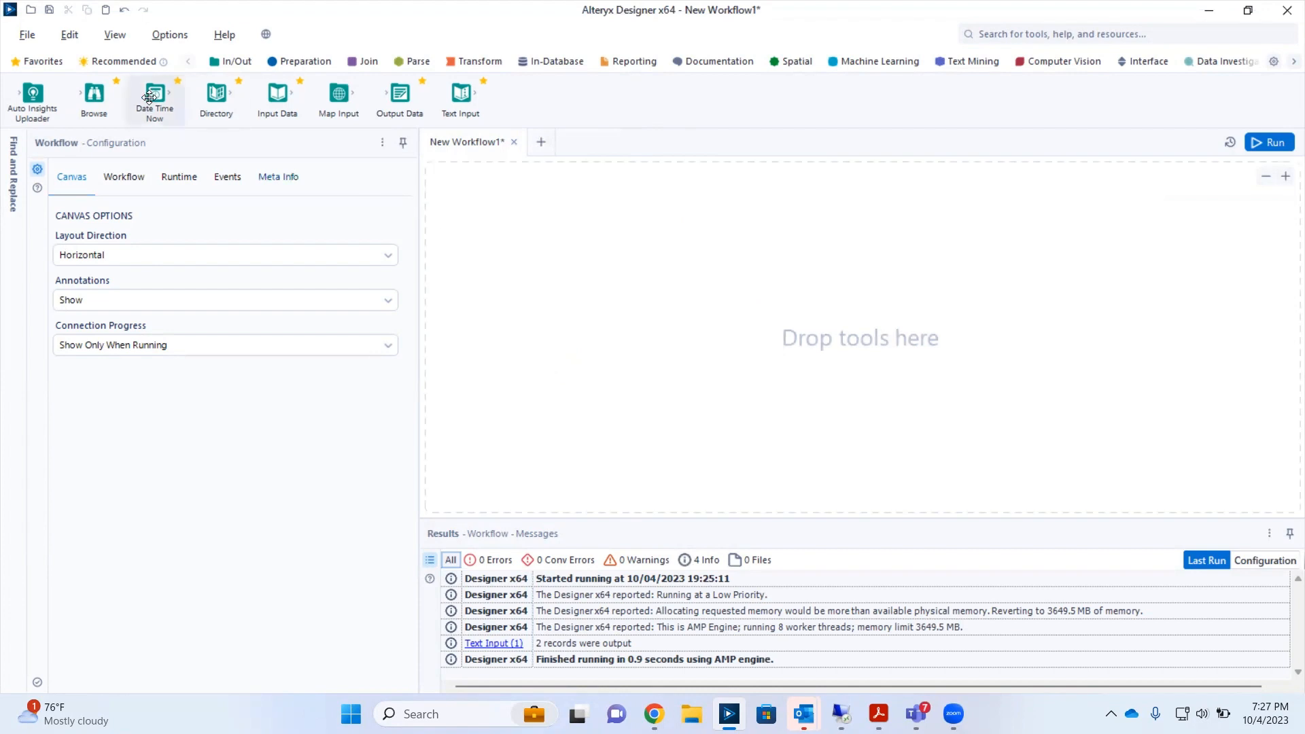
pyautogui.click(28, 36)
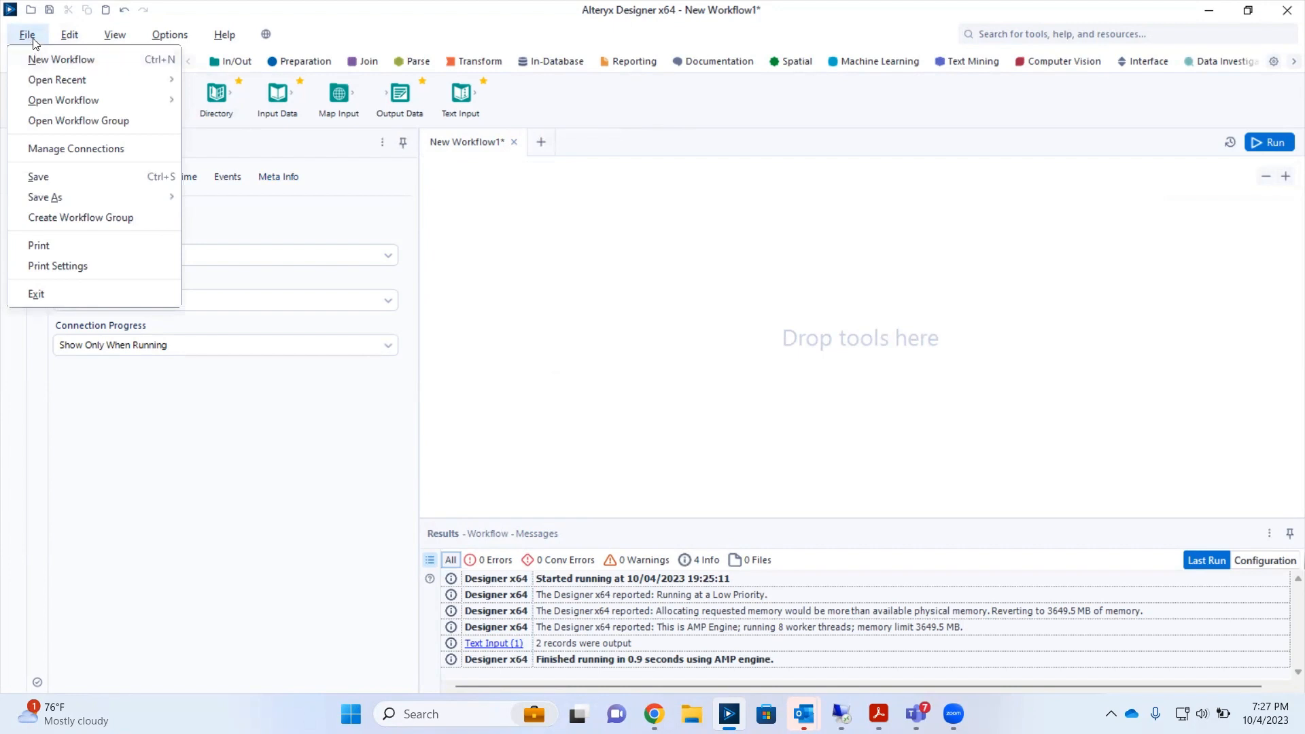
pyautogui.moveTo(56, 82)
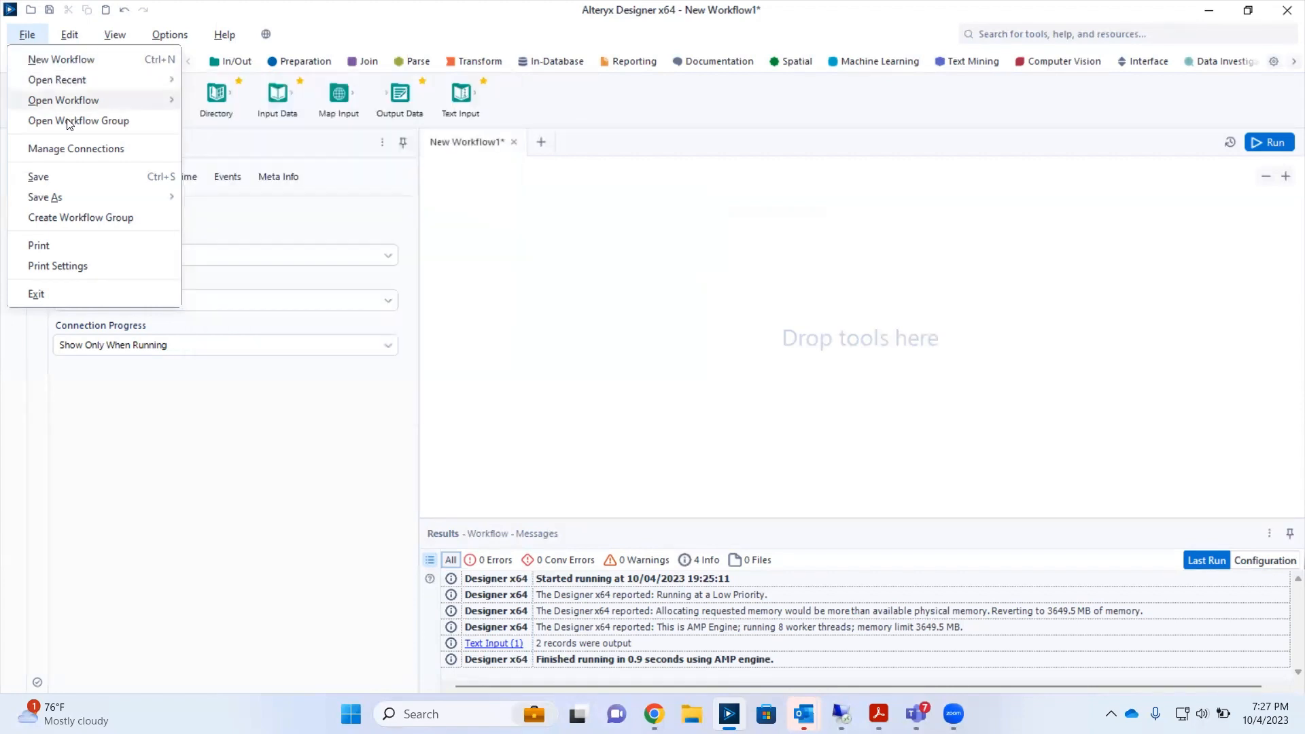
pyautogui.moveTo(59, 203)
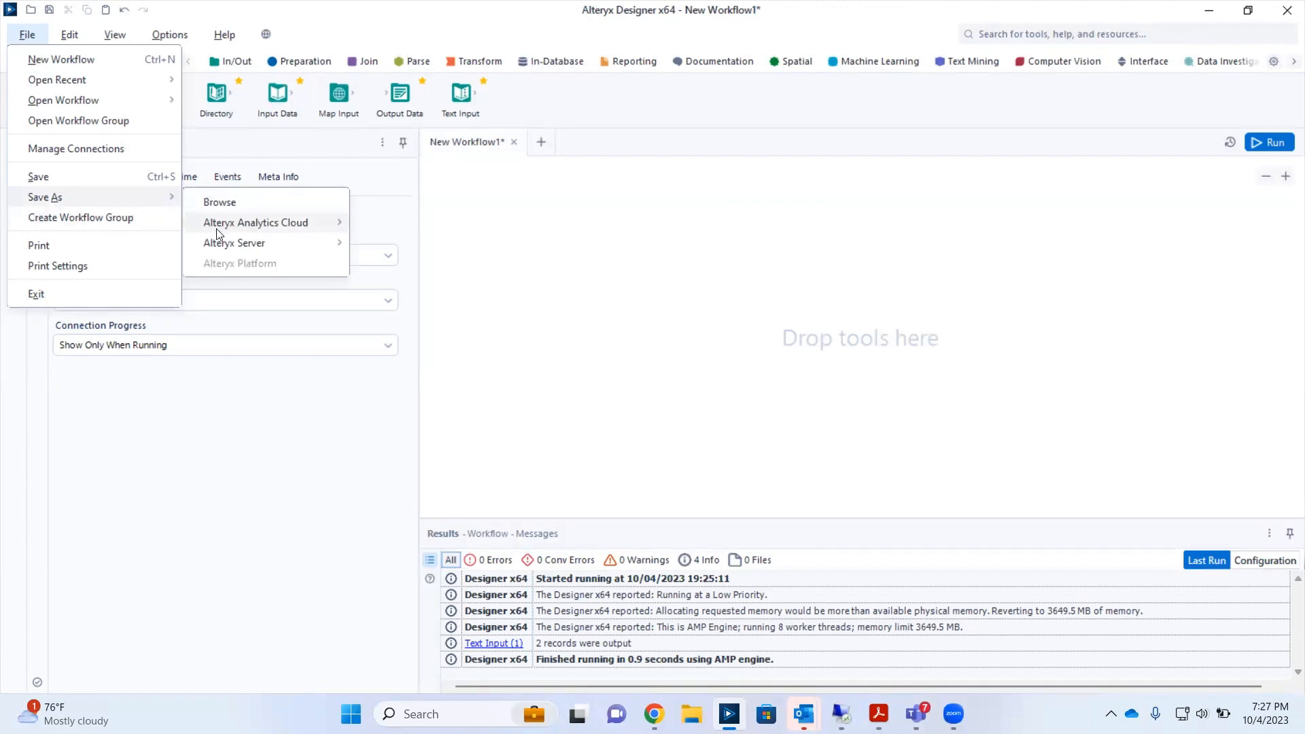
pyautogui.moveTo(224, 242)
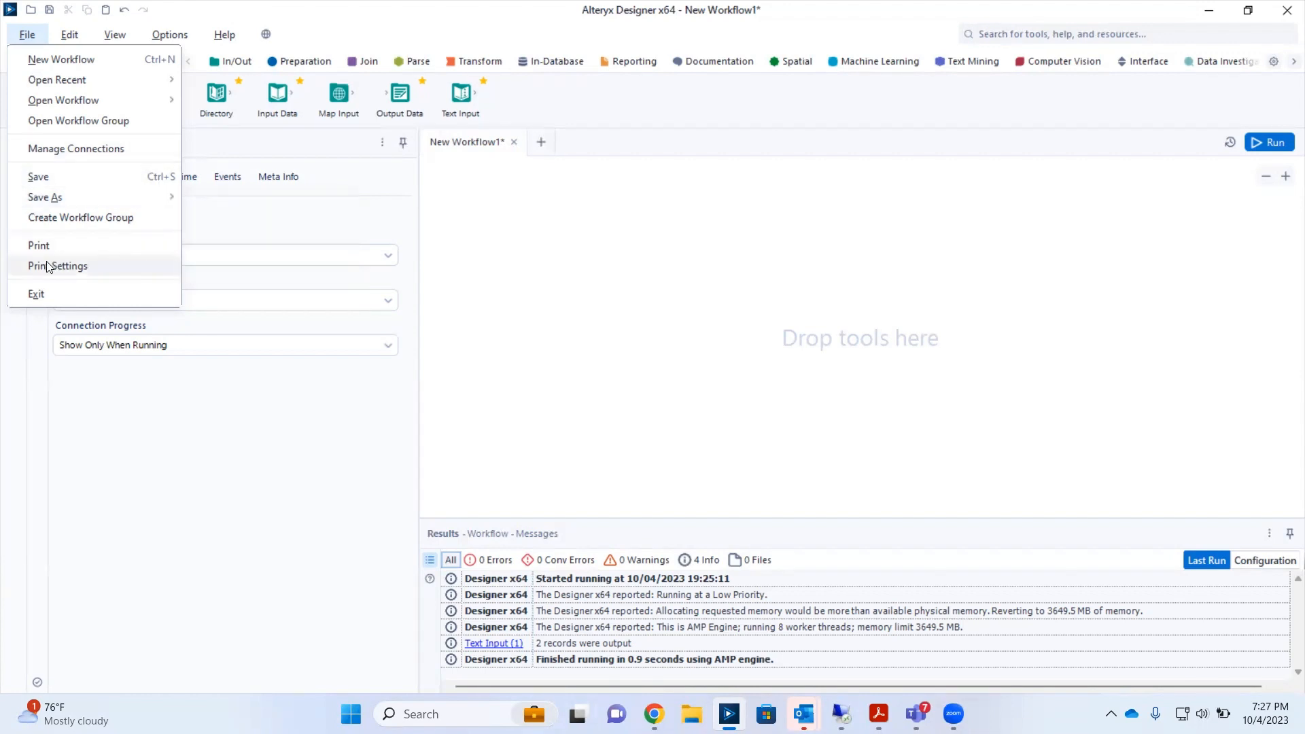
# Step: Open the license manager, review the active Alteryx product licenses and their expiration dates, and close it
pyautogui.click(174, 32)
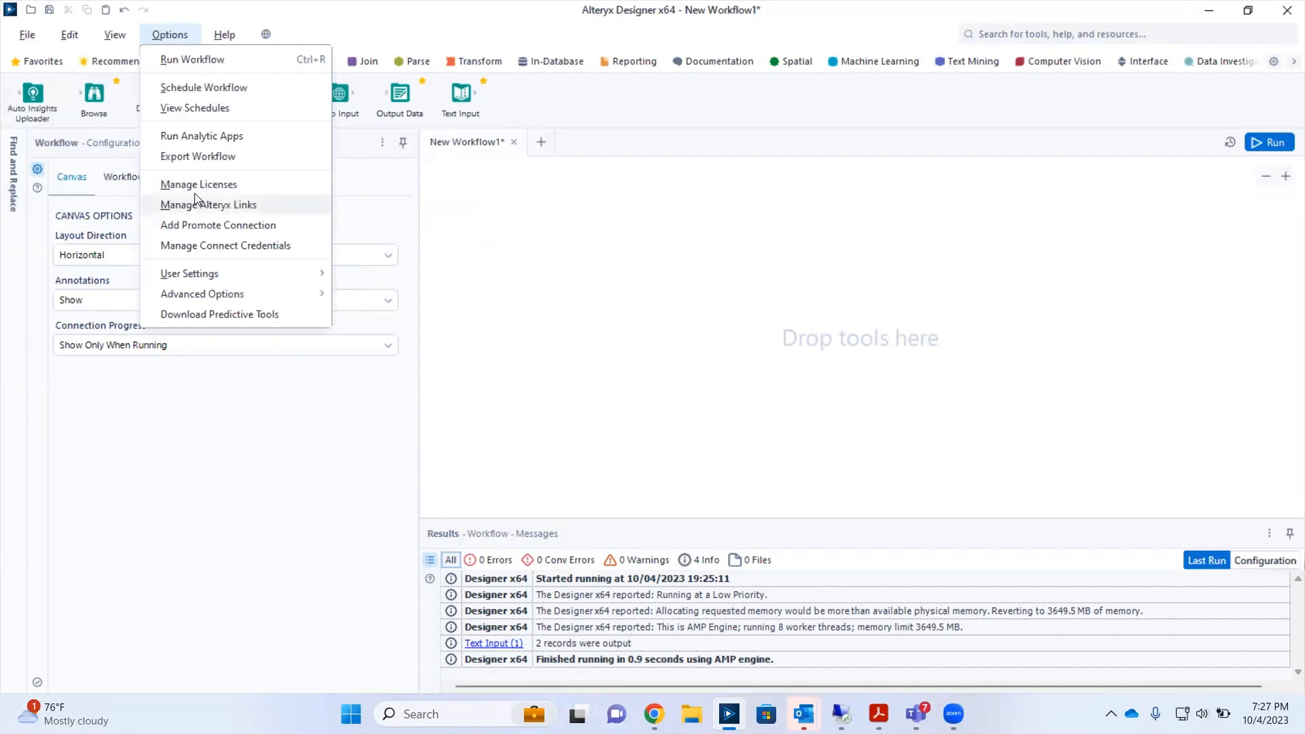
pyautogui.click(215, 189)
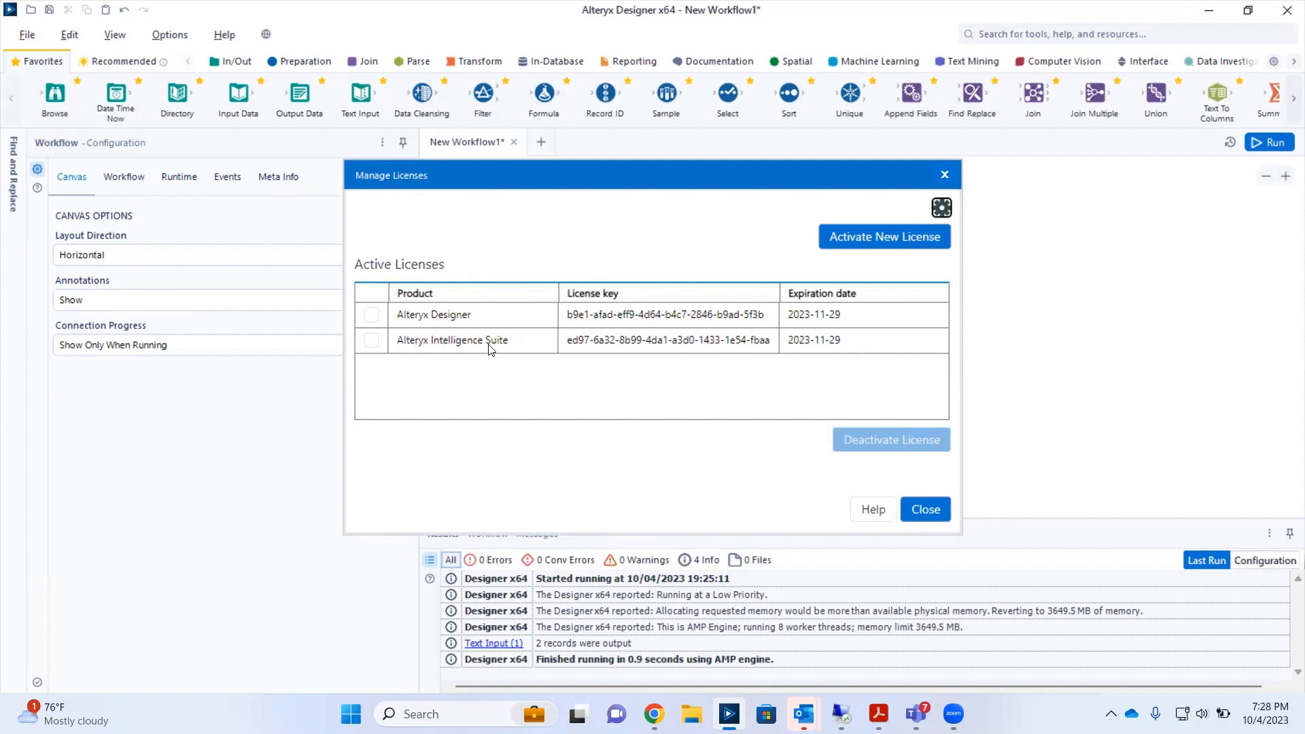
pyautogui.click(945, 175)
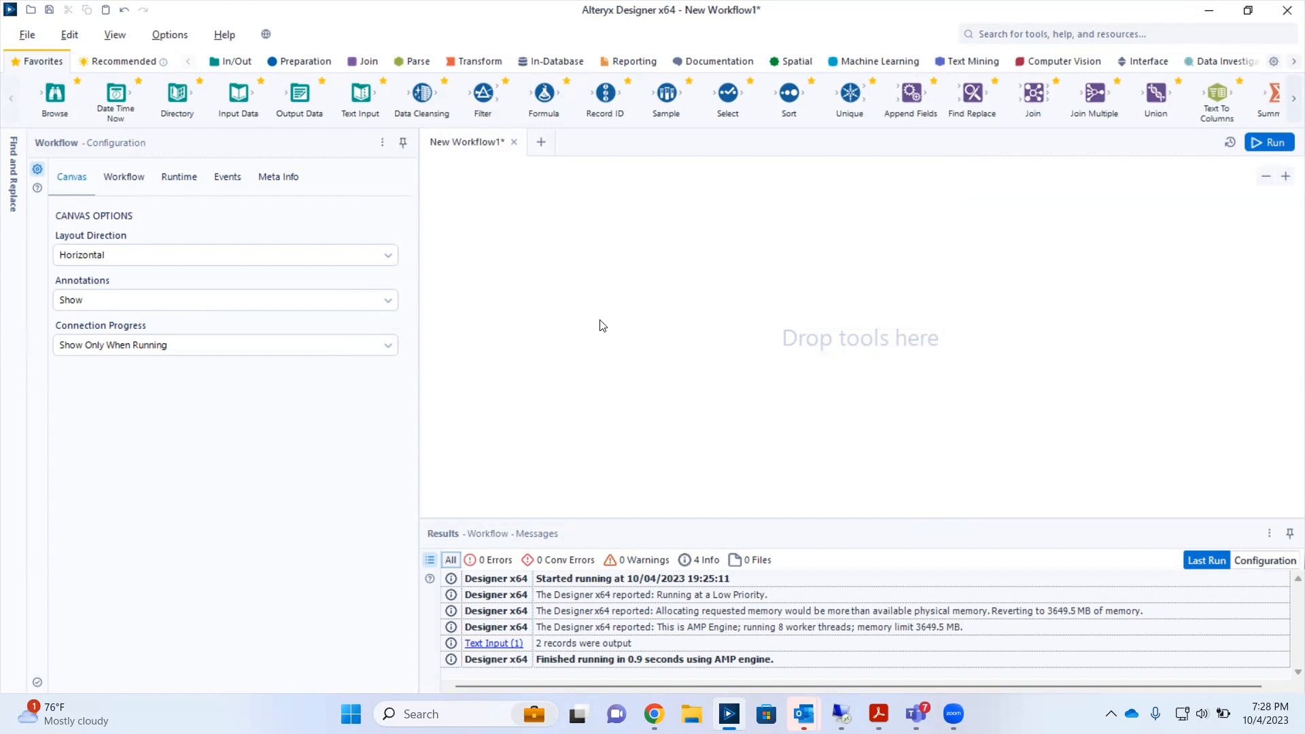
# Step: Add an Input Data tool to the empty canvas of New Workflow1
pyautogui.moveTo(237, 99); pyautogui.dragTo(471, 218)
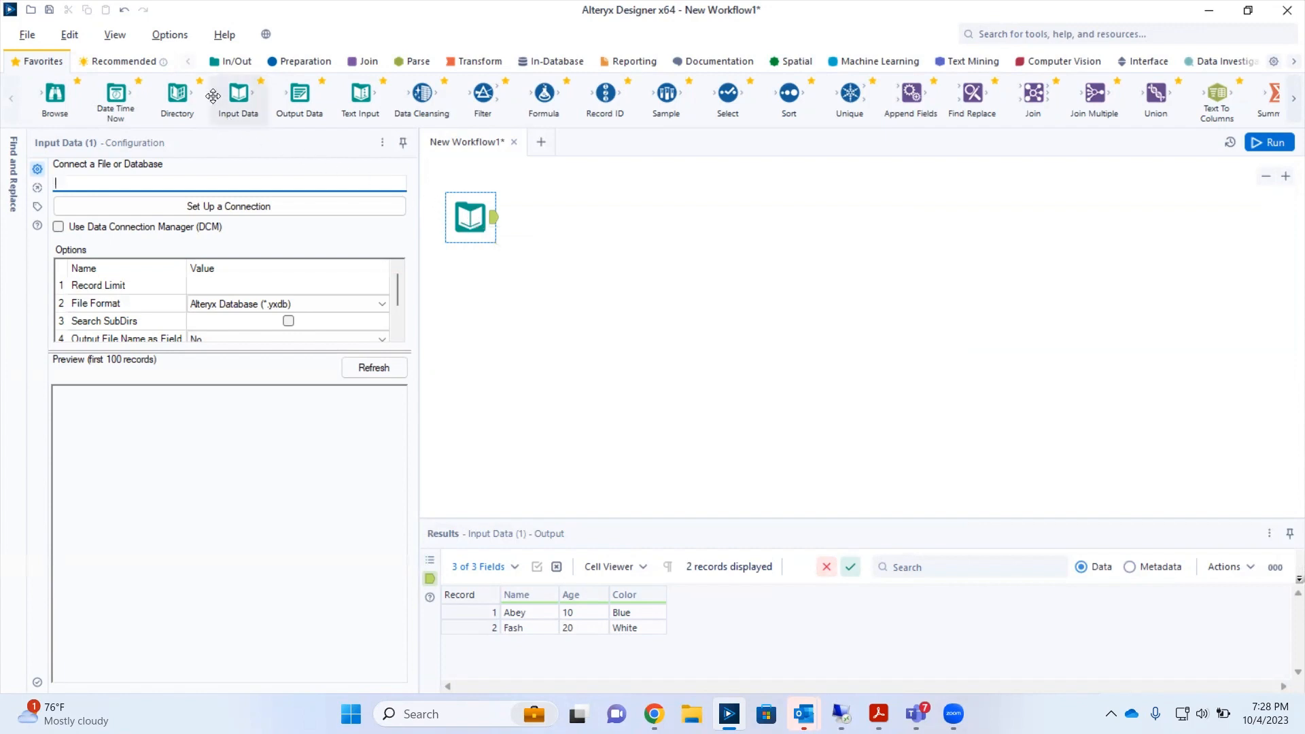
# Step: Place a Directory tool below the Input Data tool, look at its folder setting, and delete it from the canvas
pyautogui.click(230, 61)
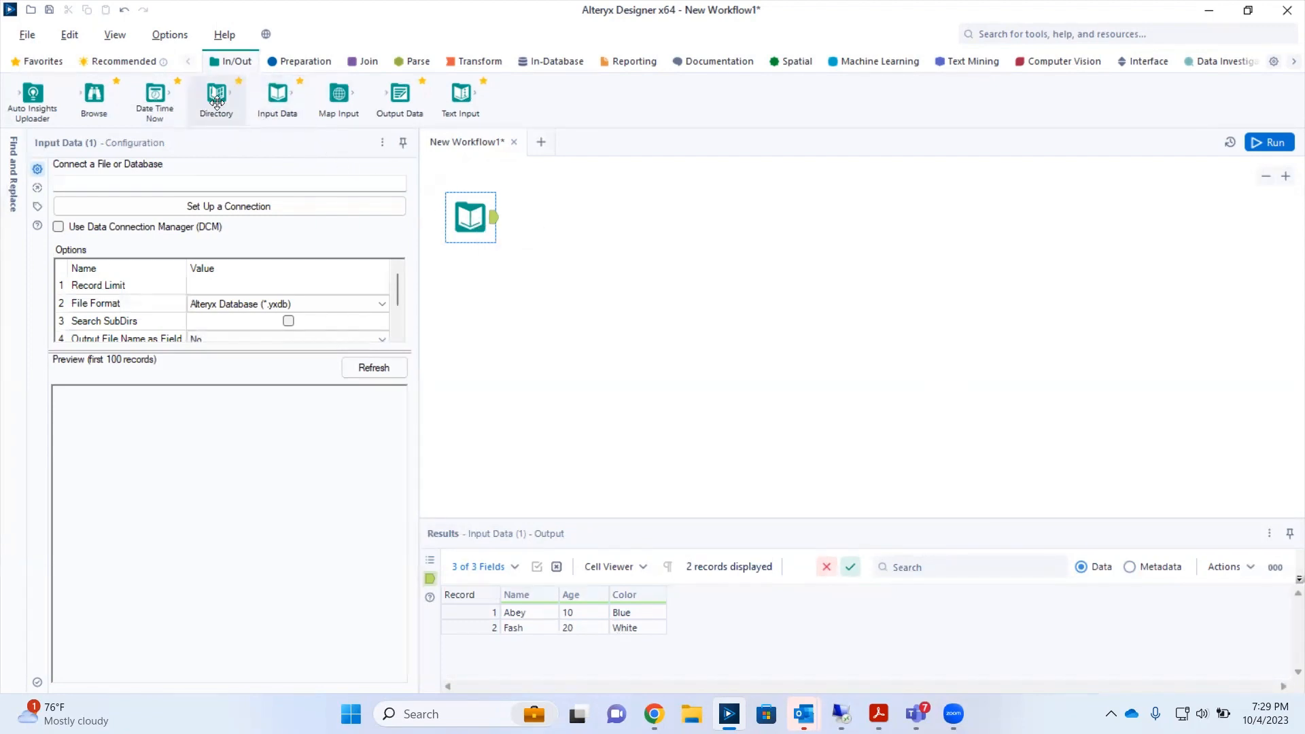
pyautogui.moveTo(216, 93); pyautogui.dragTo(472, 295)
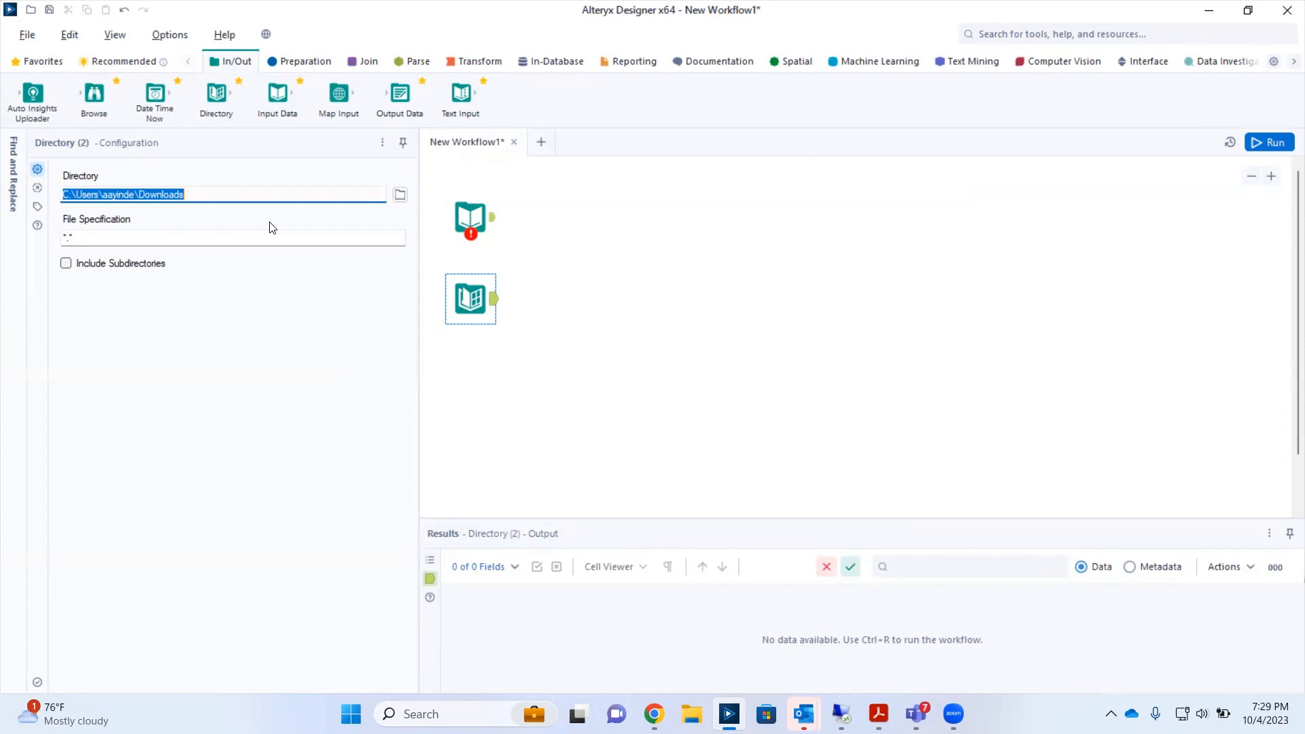
pyautogui.click(92, 209)
pyautogui.click(301, 195)
pyautogui.click(468, 302)
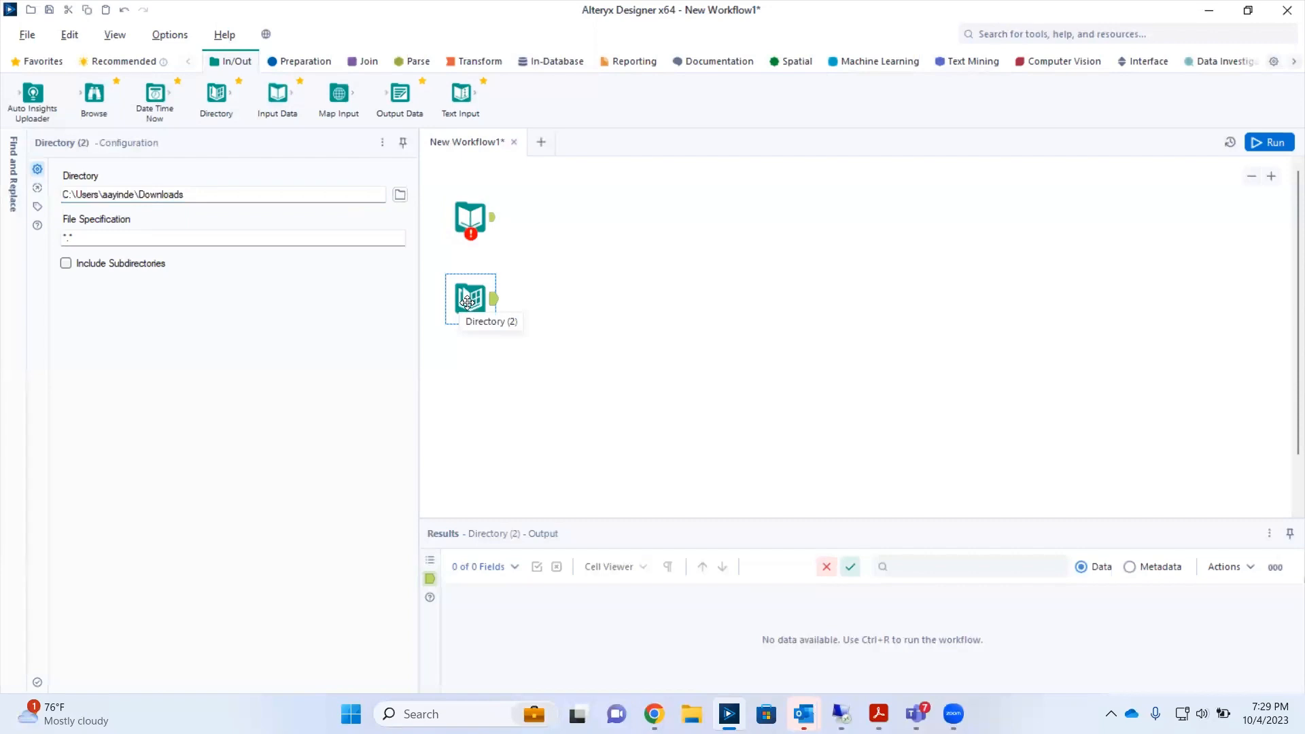
pyautogui.press('Delete')
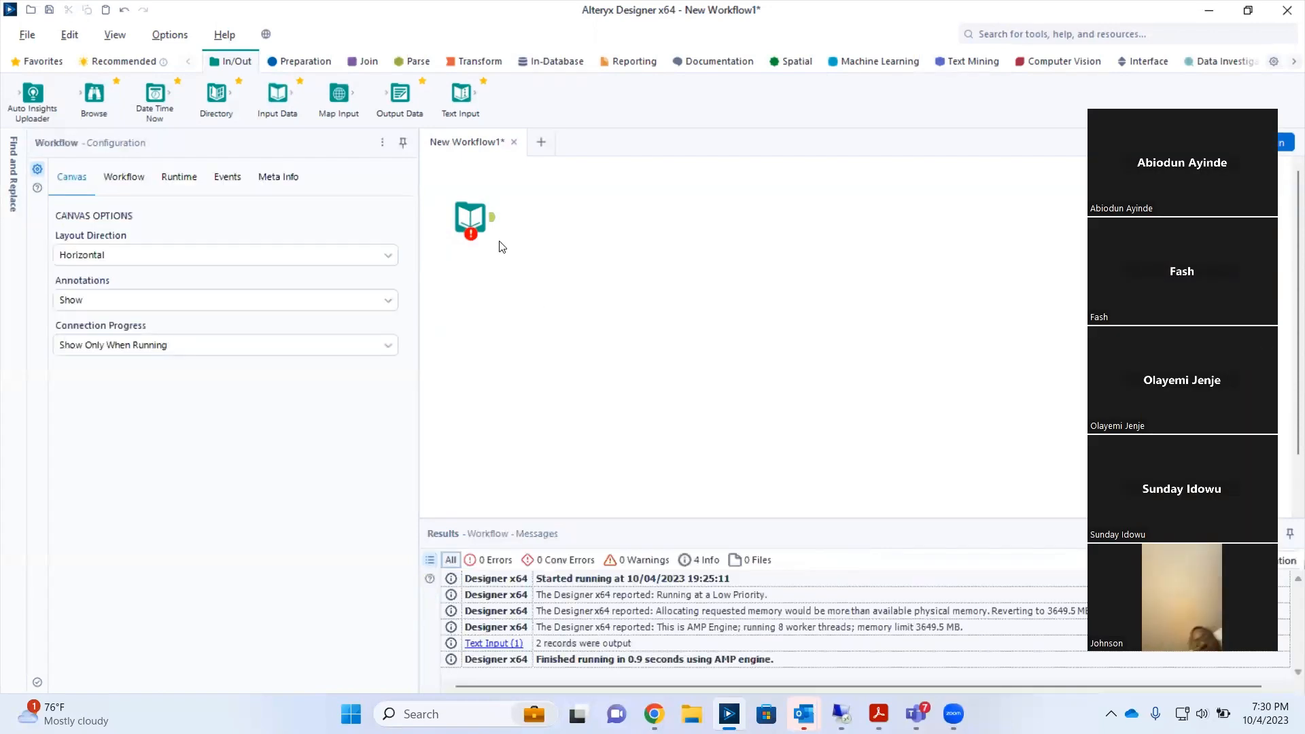
# Step: Select the Input Data tool and look through its Configuration and Navigation views
pyautogui.click(456, 195)
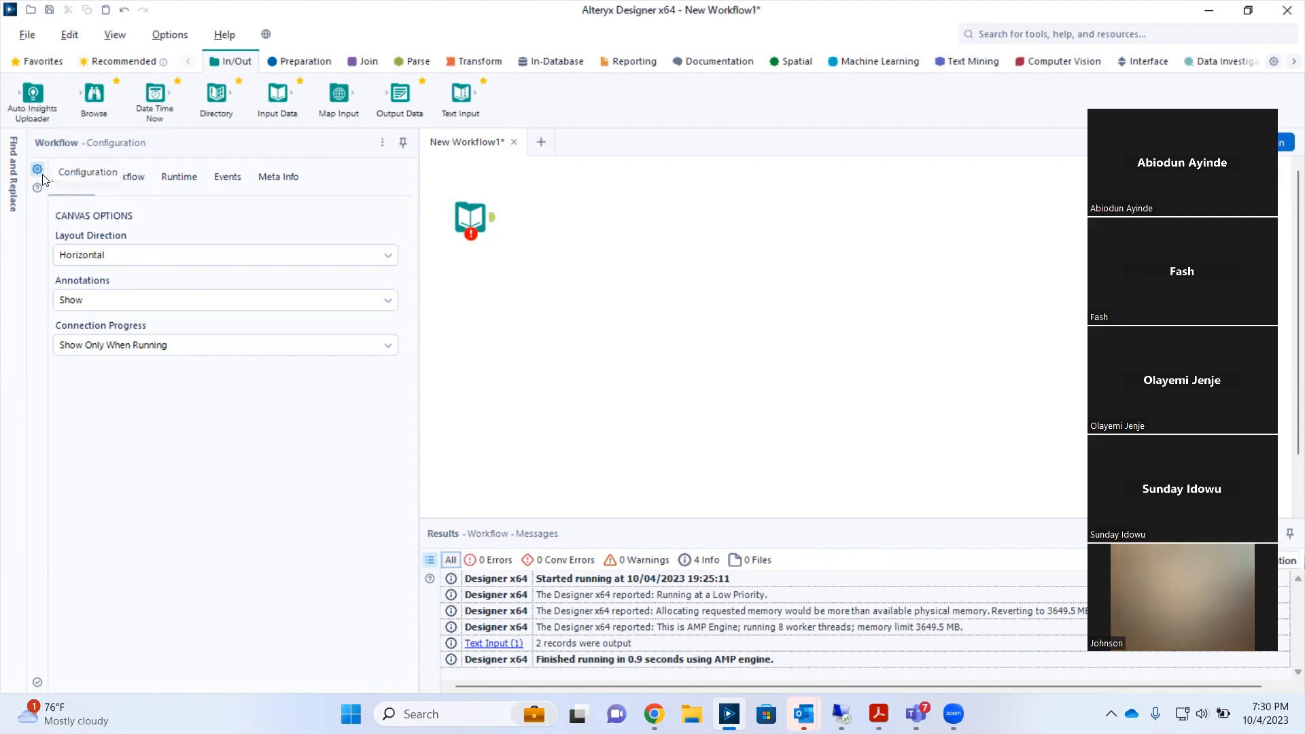
pyautogui.click(468, 219)
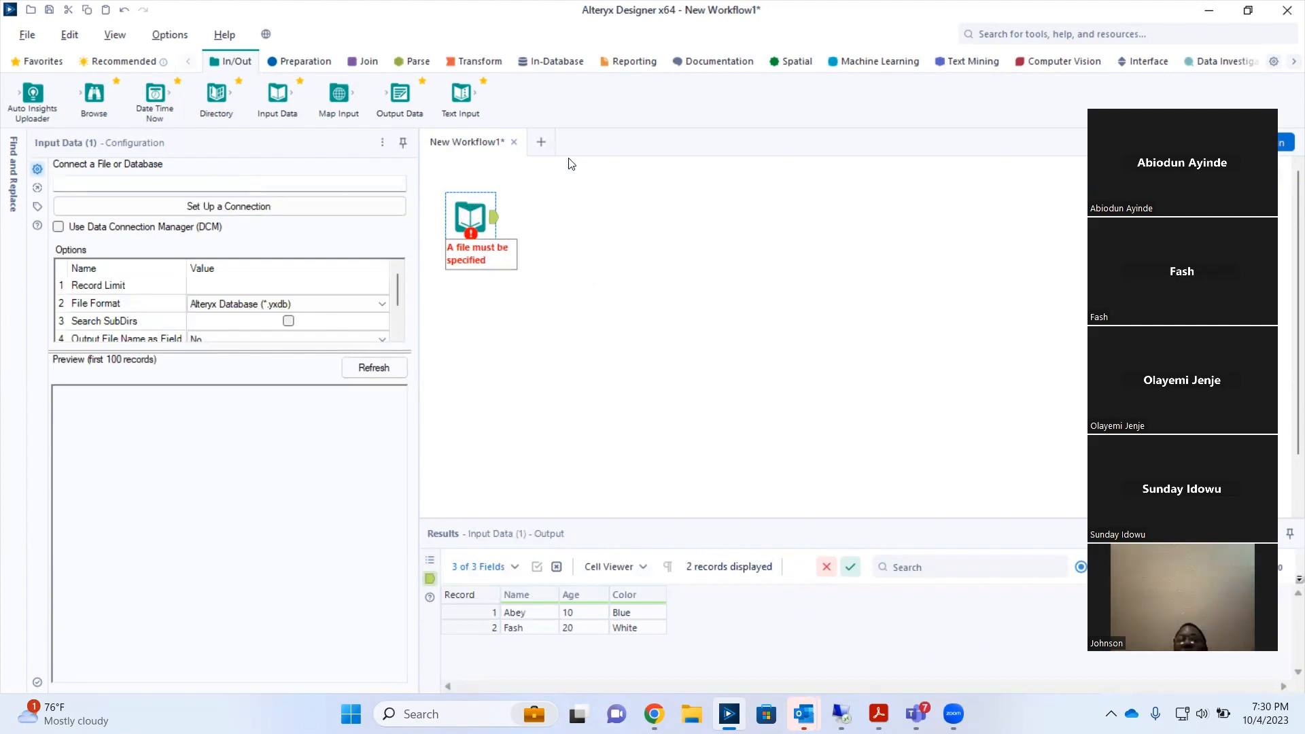
pyautogui.click(36, 168)
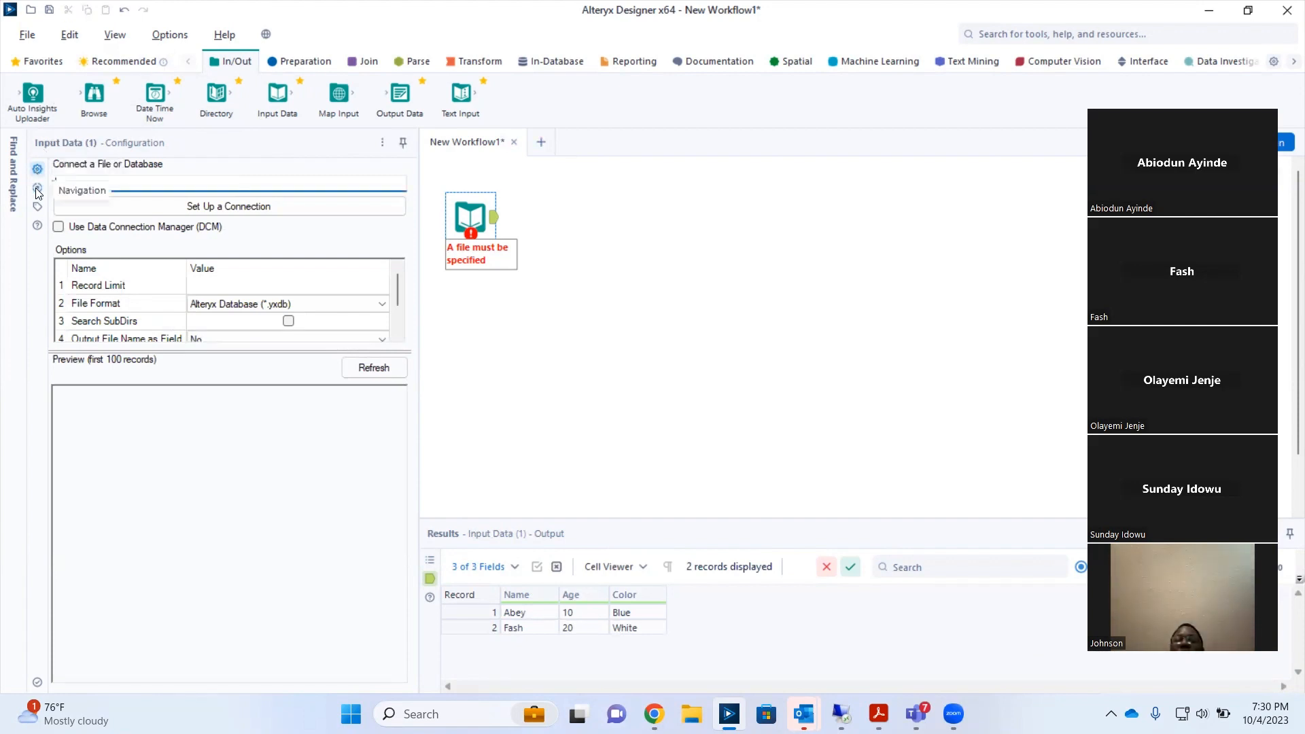
pyautogui.click(37, 188)
pyautogui.click(38, 168)
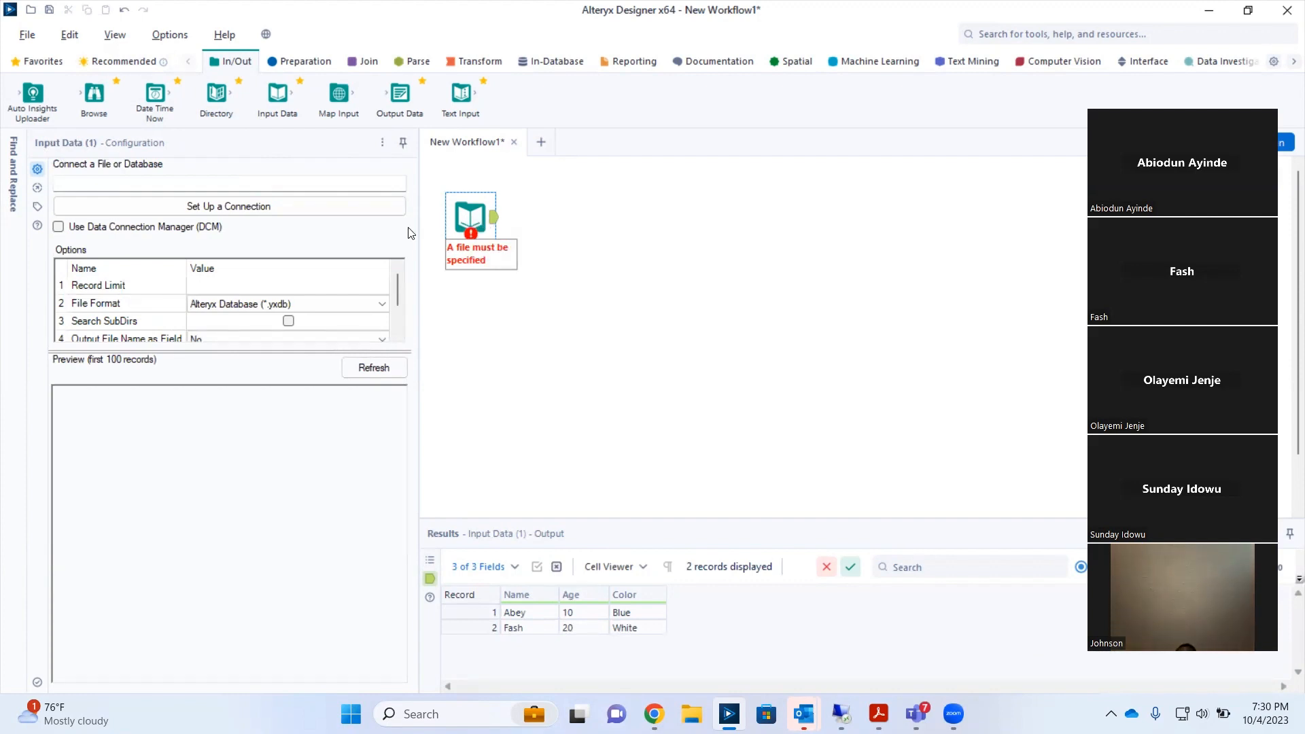
pyautogui.click(259, 205)
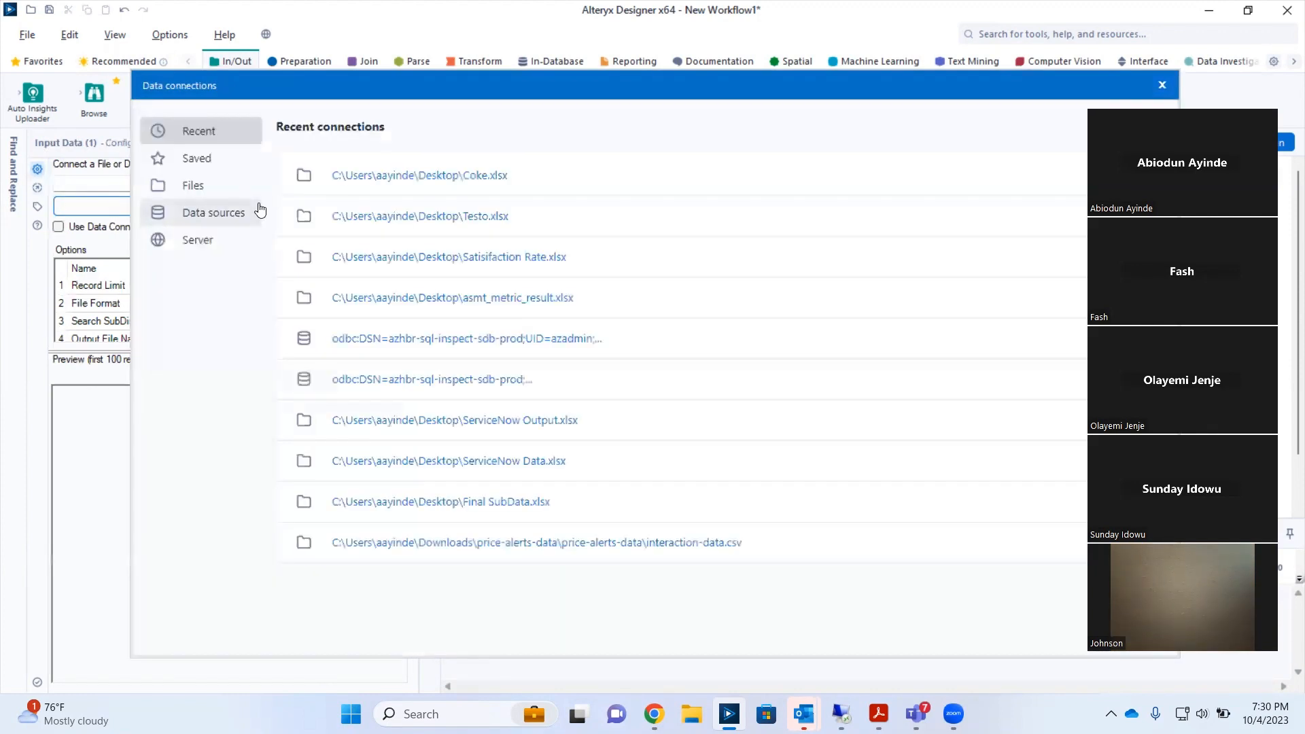
pyautogui.click(202, 197)
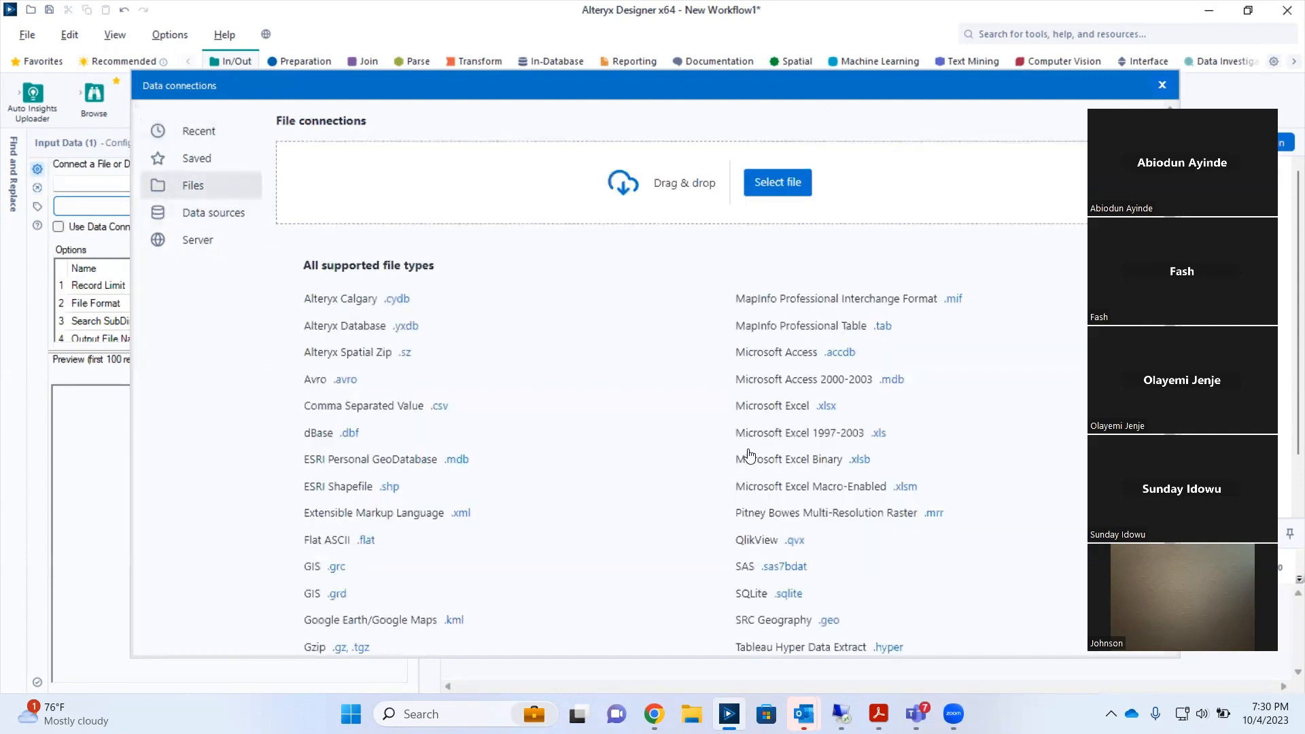
pyautogui.click(794, 408)
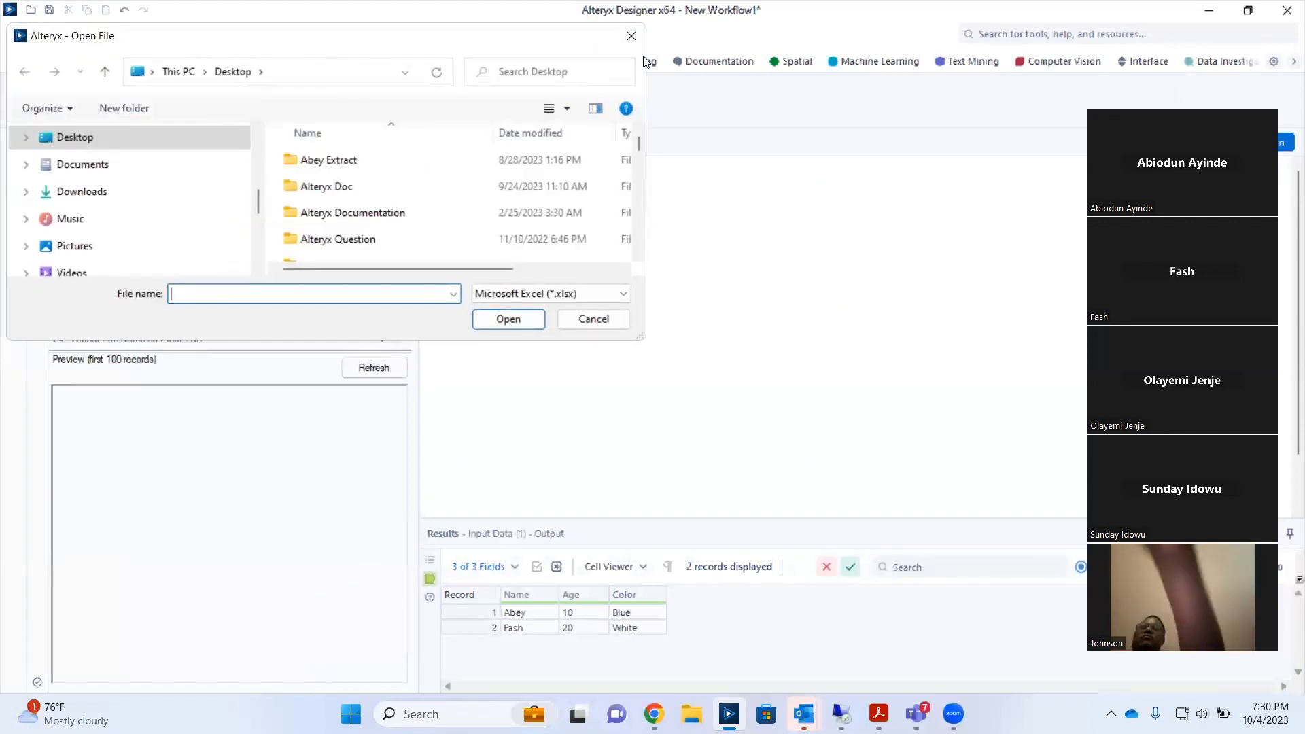
pyautogui.click(631, 36)
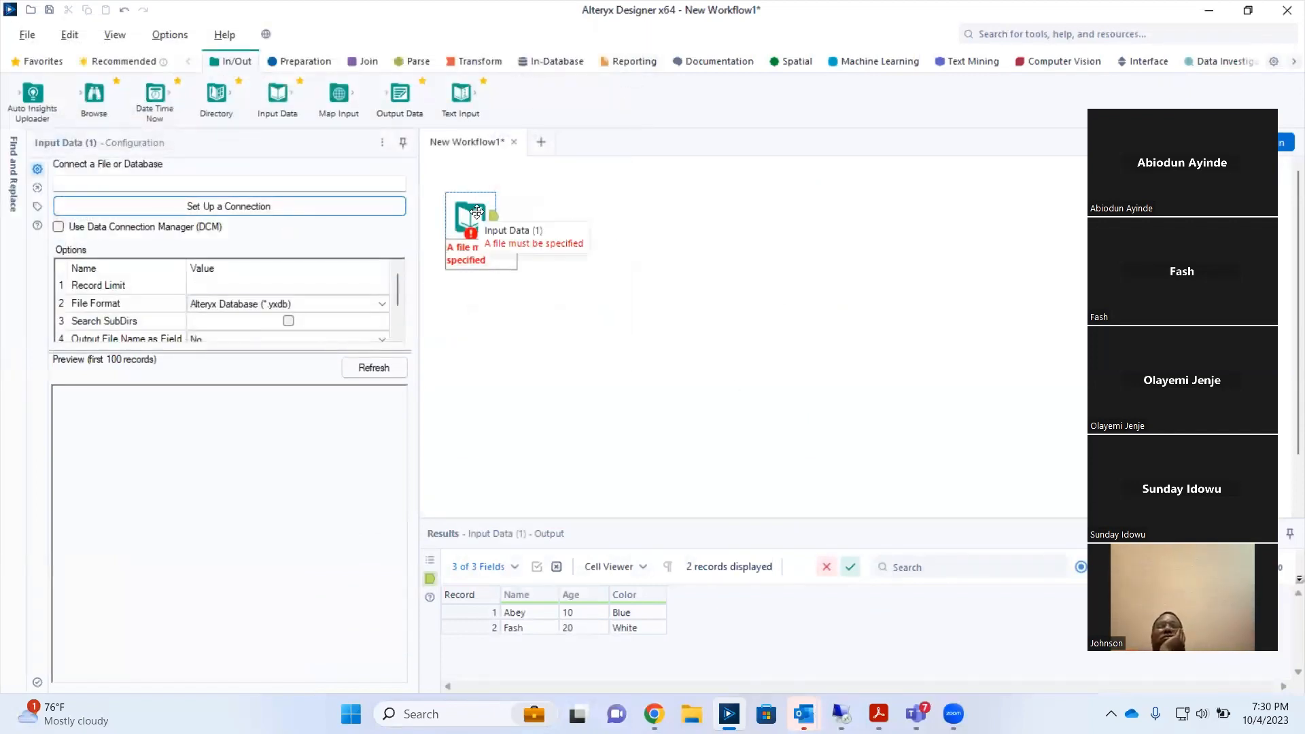
# Step: Start setting up a connection for the Input Data tool and examine the supported data sources, from Adobe Analytics to the generic connection
pyautogui.click(271, 207)
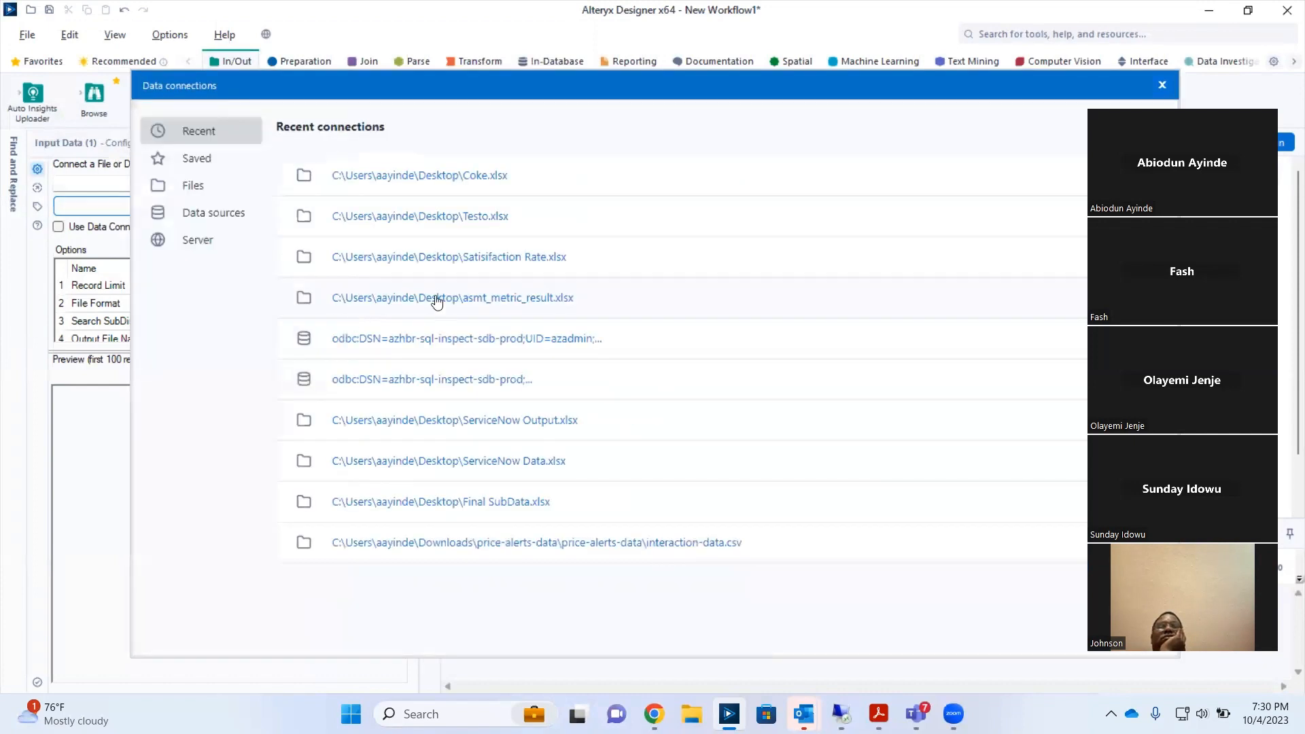
pyautogui.click(195, 216)
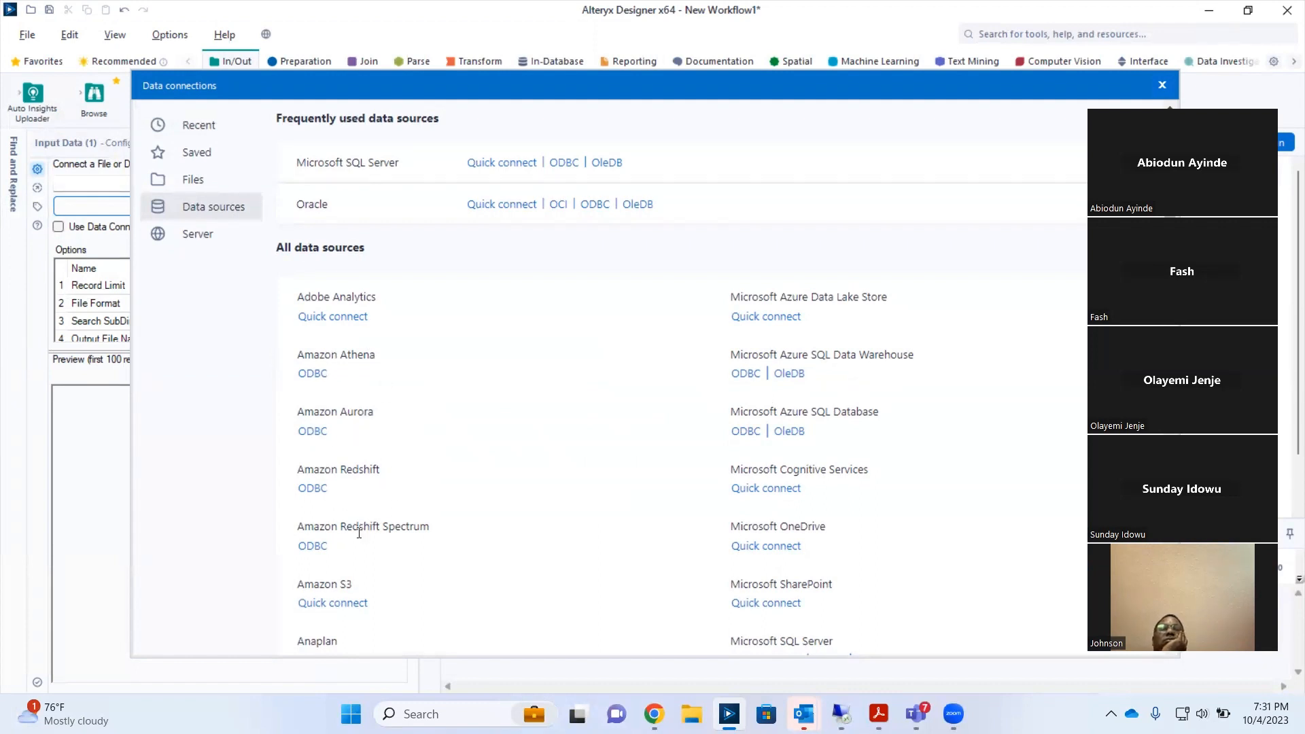
pyautogui.scroll(-1, 382, 554)
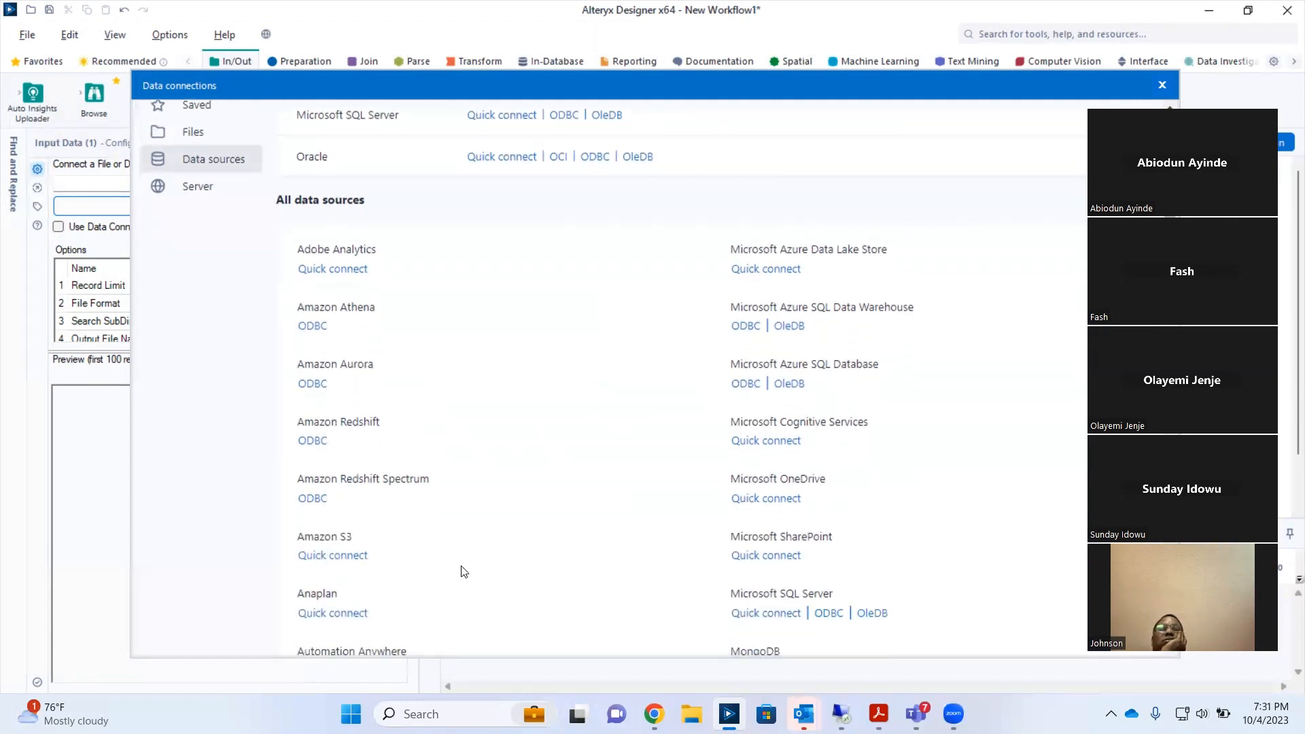
pyautogui.scroll(-6, 464, 571)
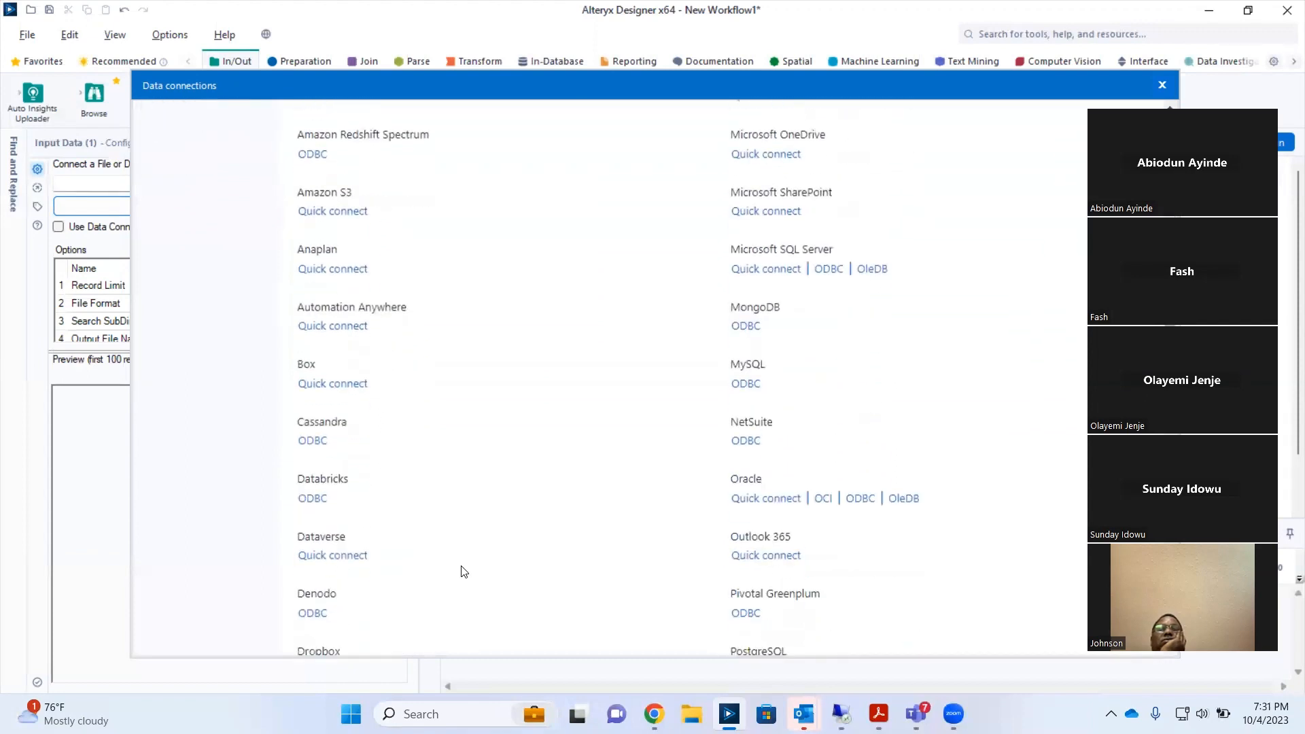
pyautogui.scroll(-4, 464, 571)
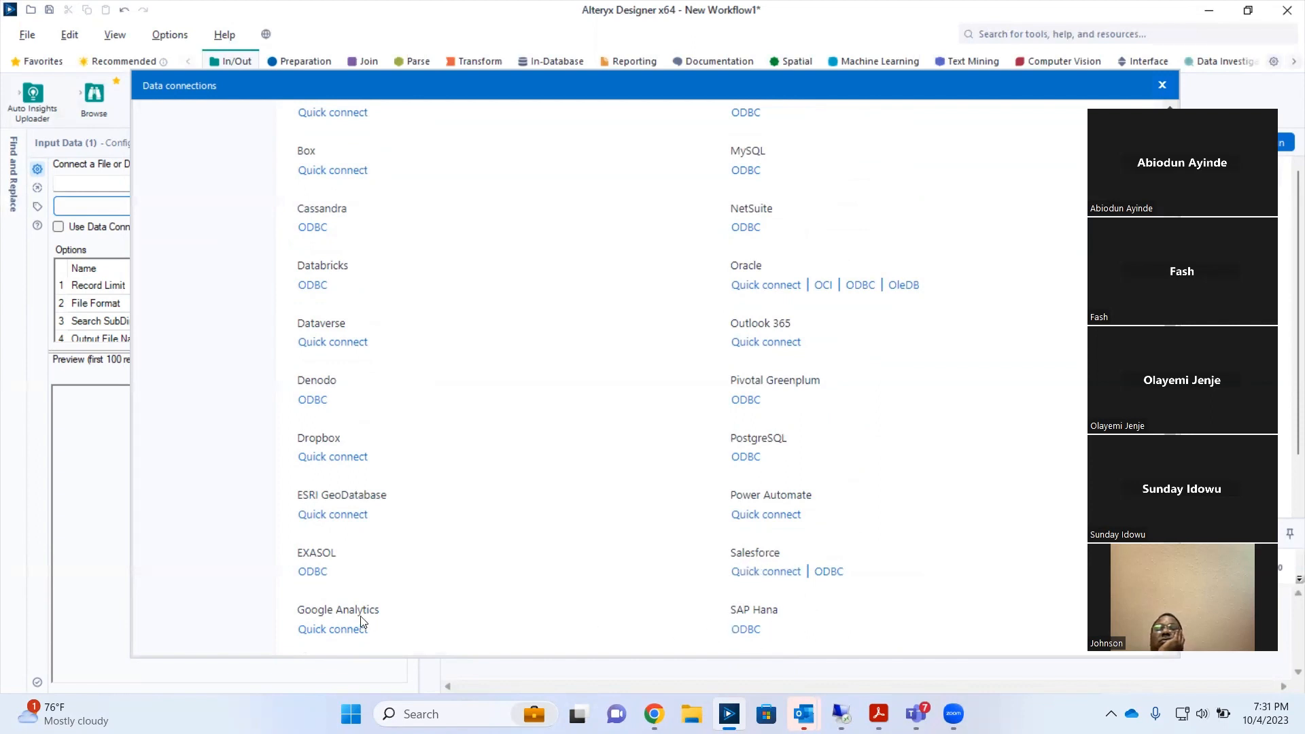
pyautogui.scroll(-4, 351, 588)
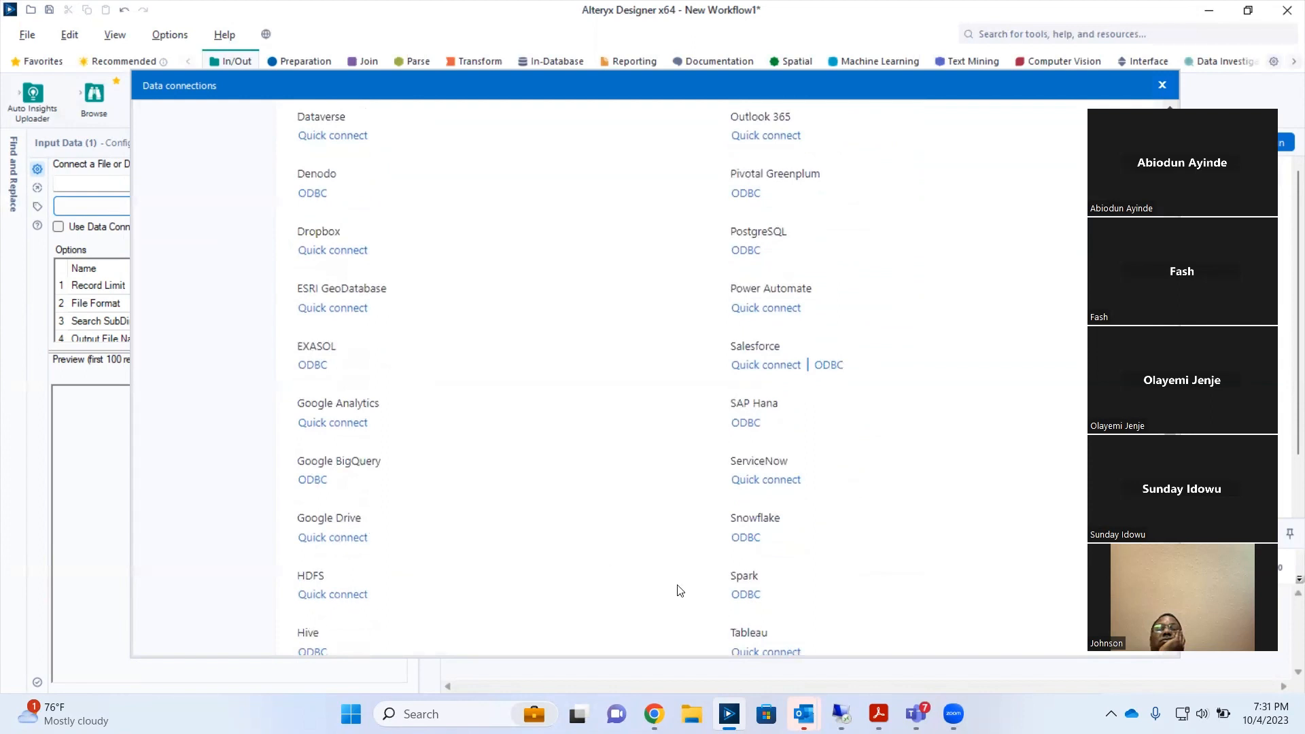
pyautogui.scroll(-1, 822, 606)
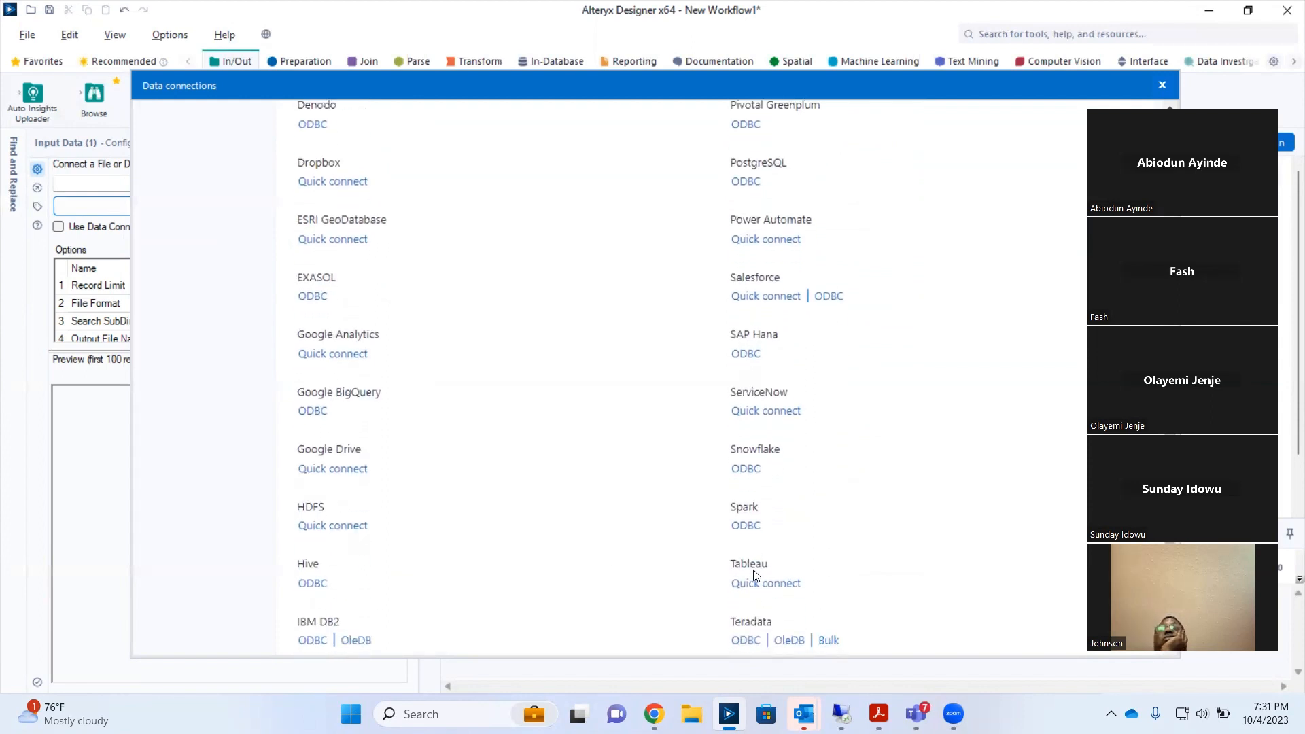
pyautogui.scroll(-2, 829, 615)
pyautogui.scroll(-3, 809, 611)
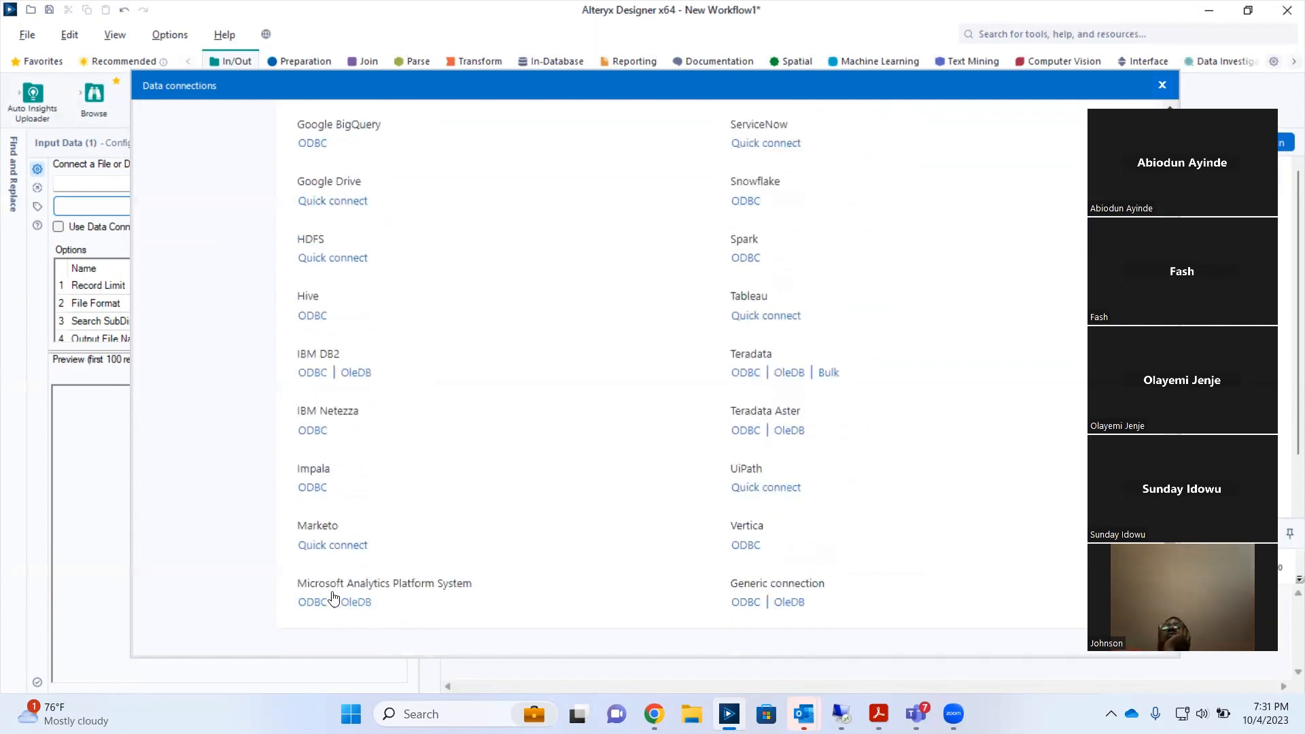
pyautogui.scroll(5, 546, 487)
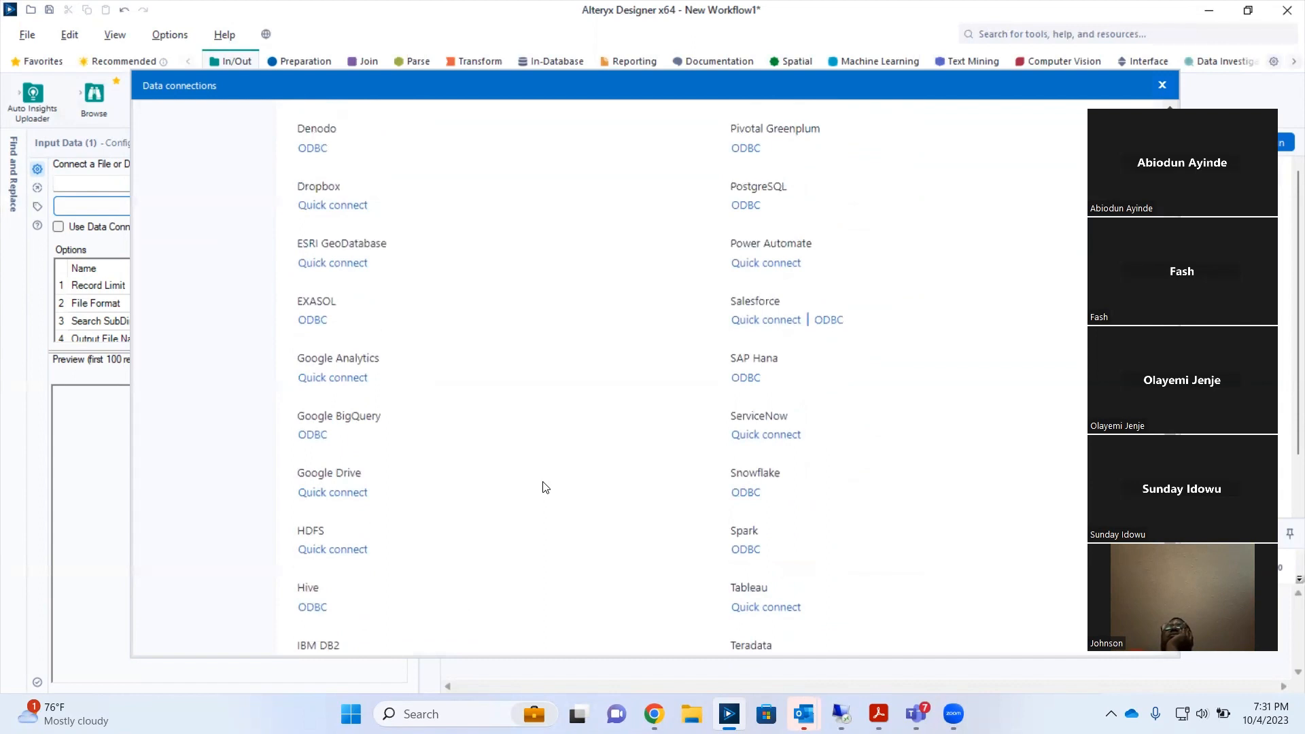
pyautogui.scroll(8, 546, 487)
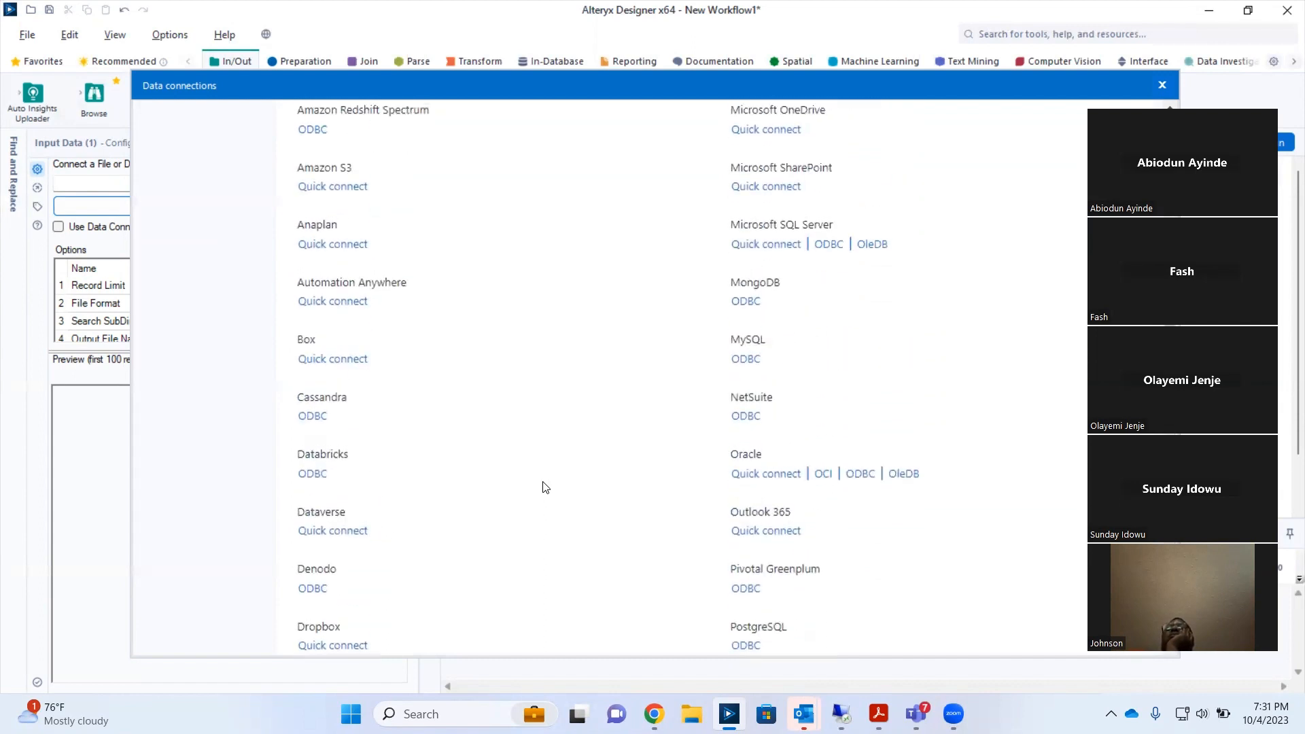
pyautogui.scroll(2, 546, 488)
pyautogui.scroll(4, 545, 488)
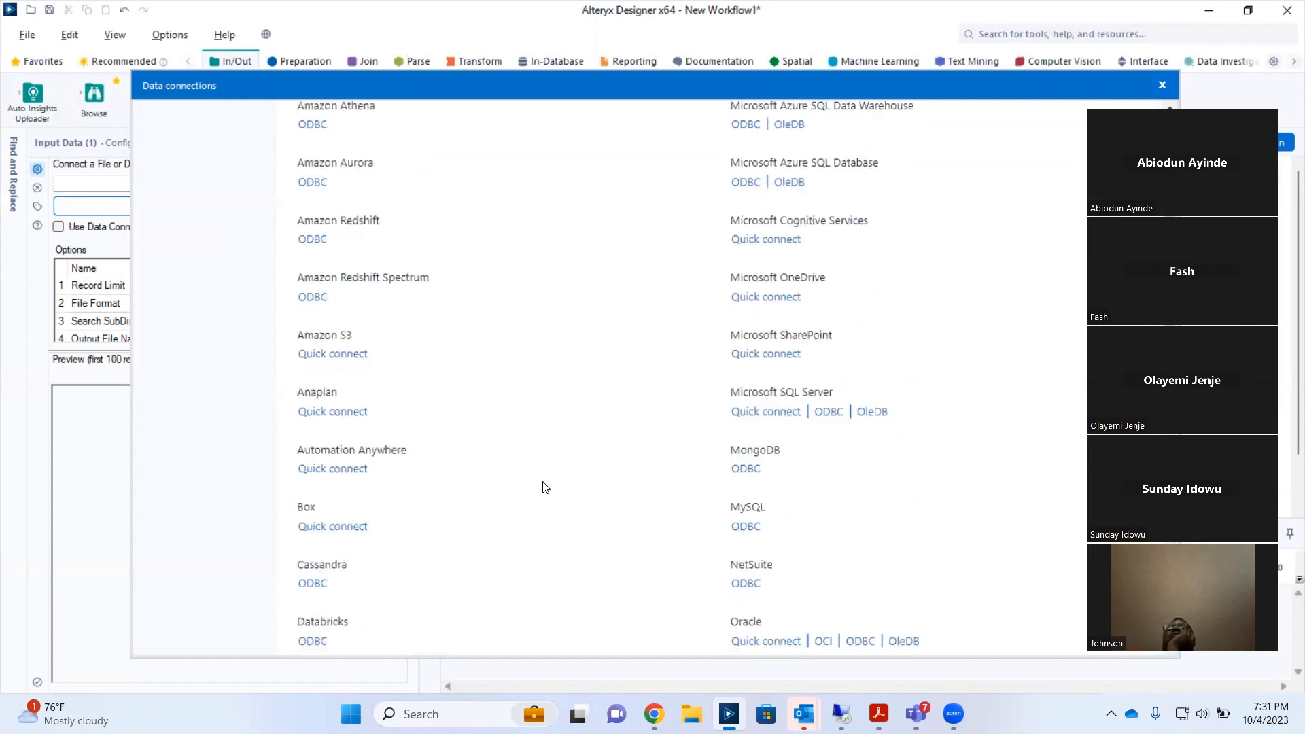
pyautogui.scroll(2, 545, 488)
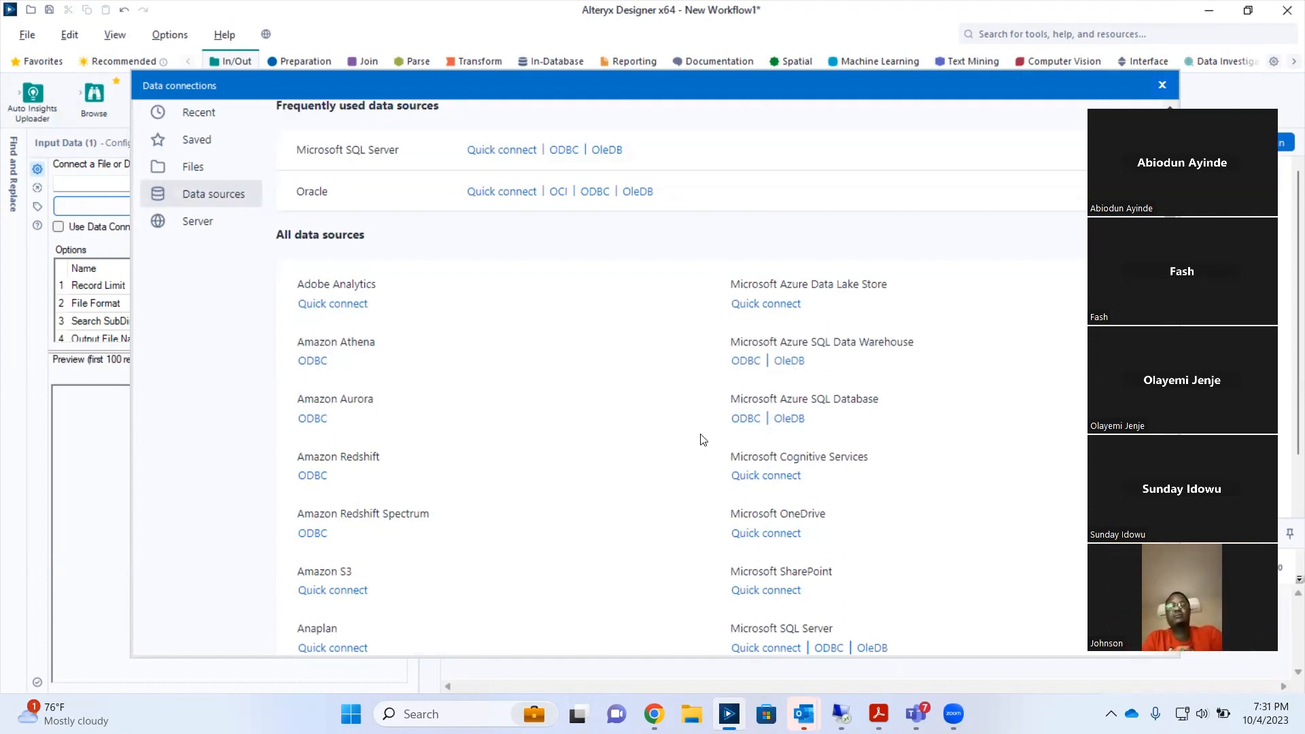
pyautogui.scroll(1, 646, 437)
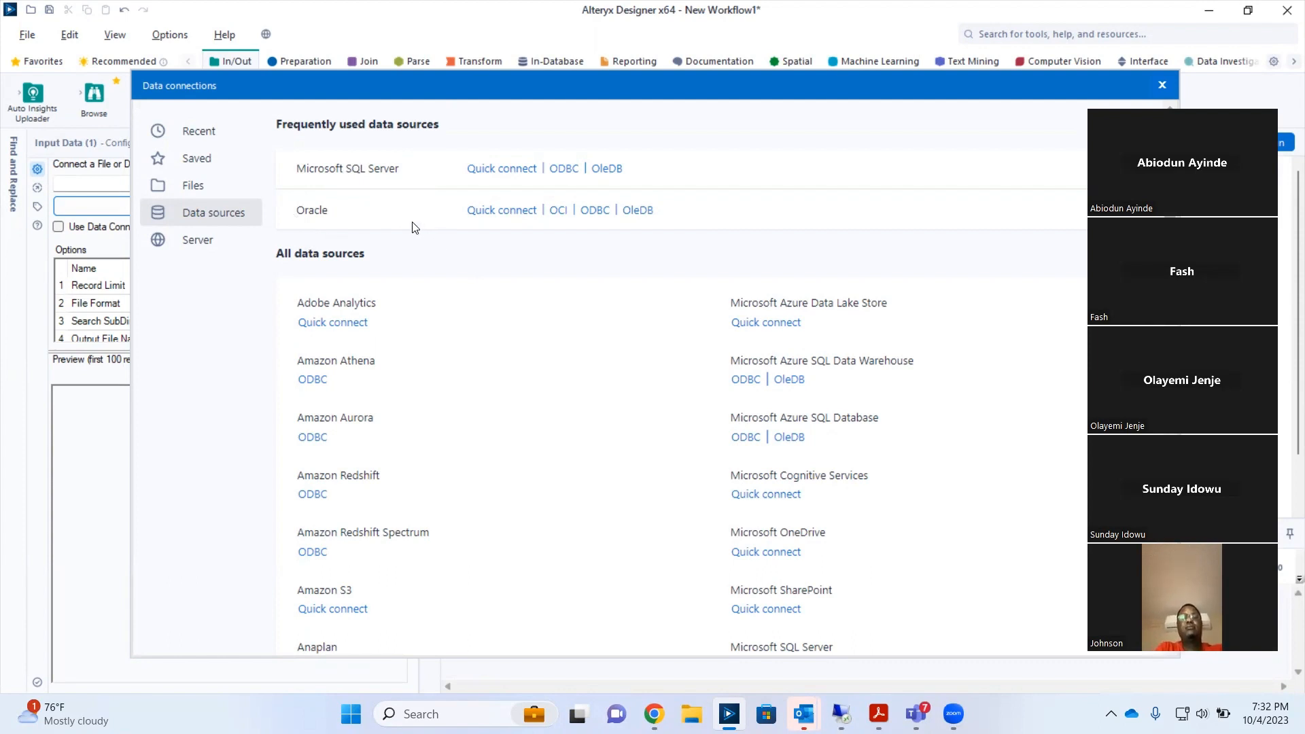
# Step: Connect the Input Data tool to Sheet2 of the Microsoft Excel file Alteryx Class 1.xlsx and run the workflow
pyautogui.click(197, 195)
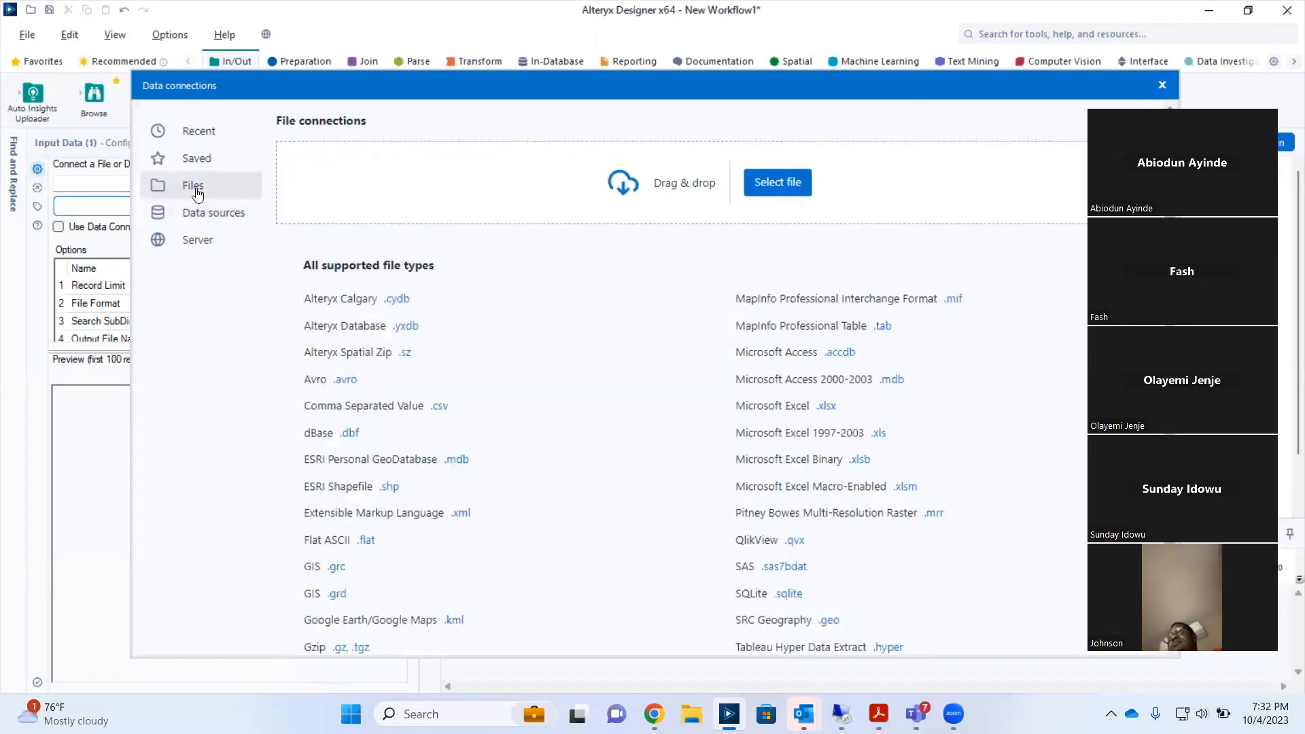
pyautogui.click(777, 406)
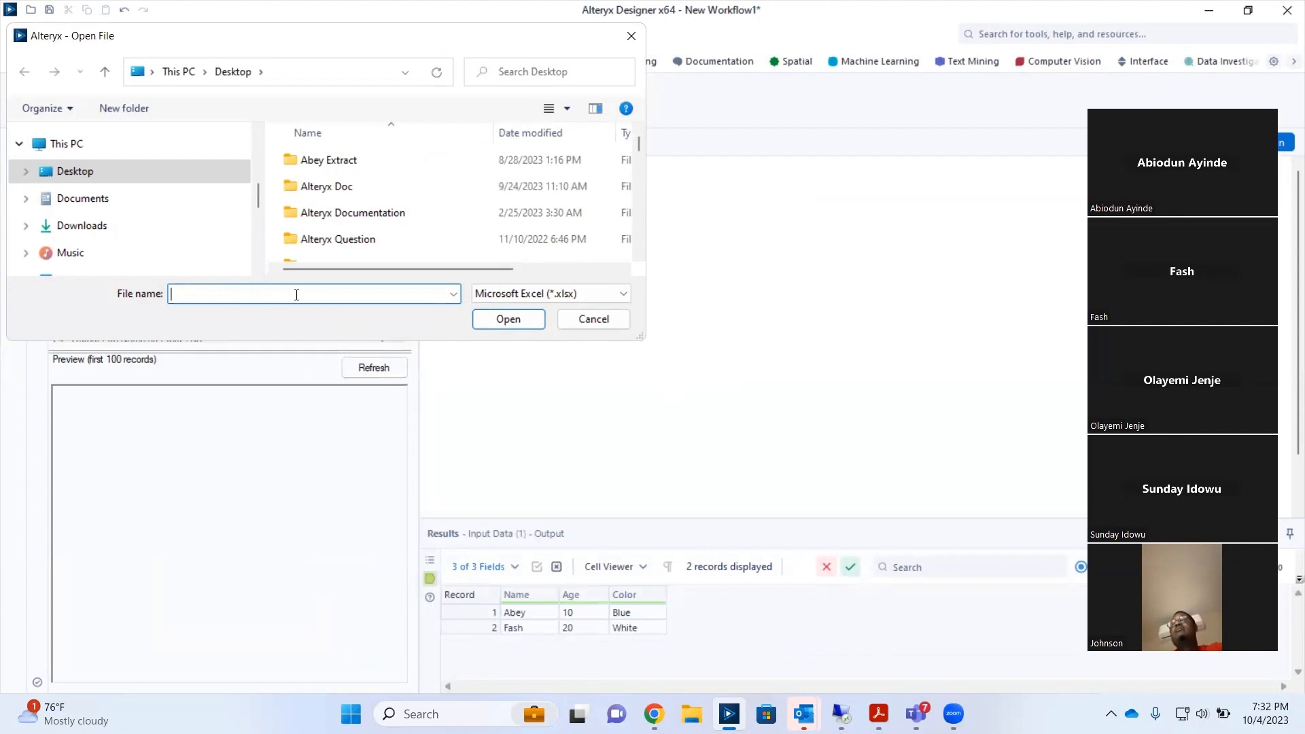
pyautogui.write('Al')
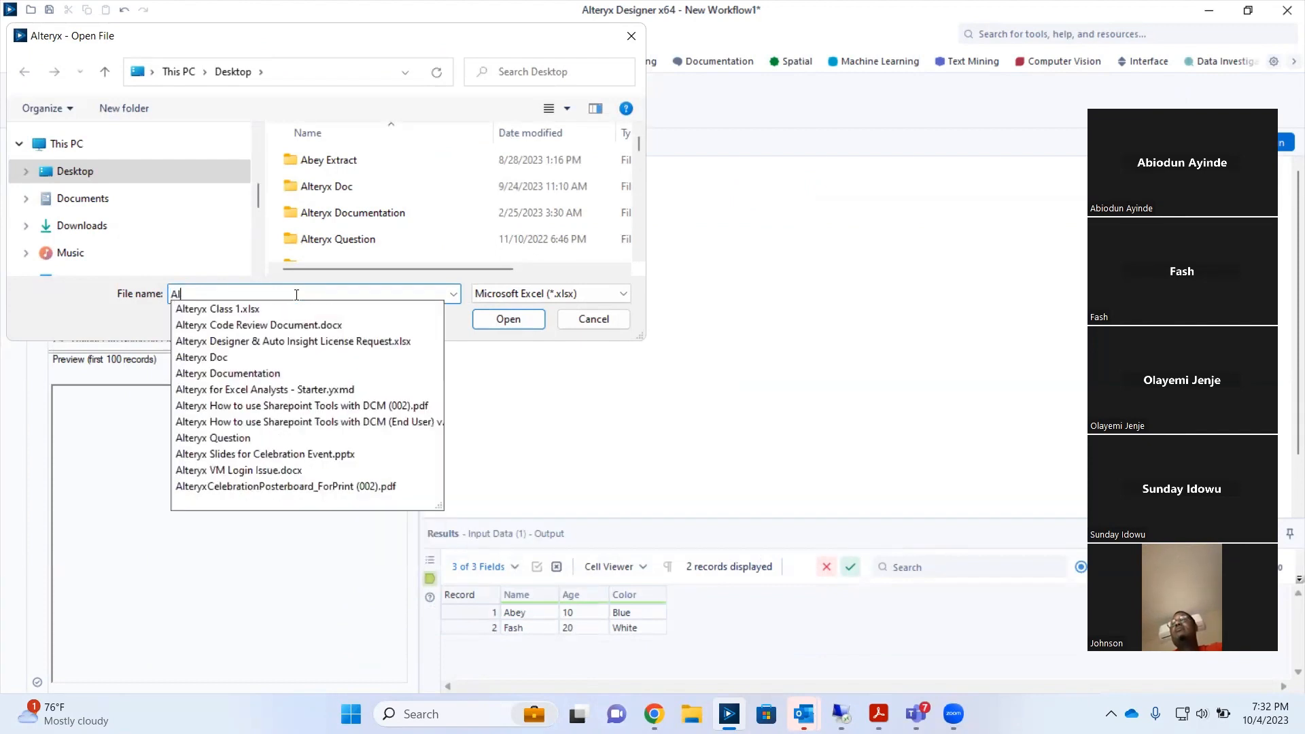
pyautogui.click(248, 310)
pyautogui.click(509, 319)
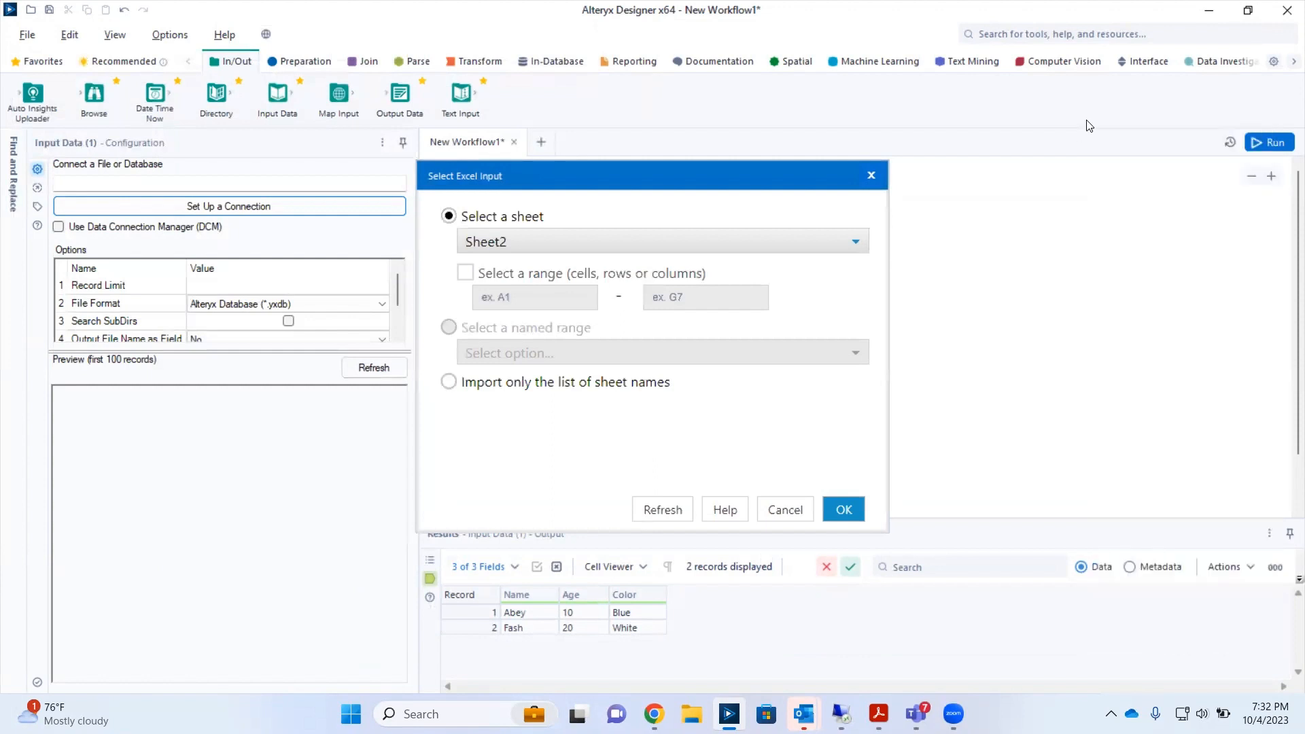
pyautogui.click(845, 511)
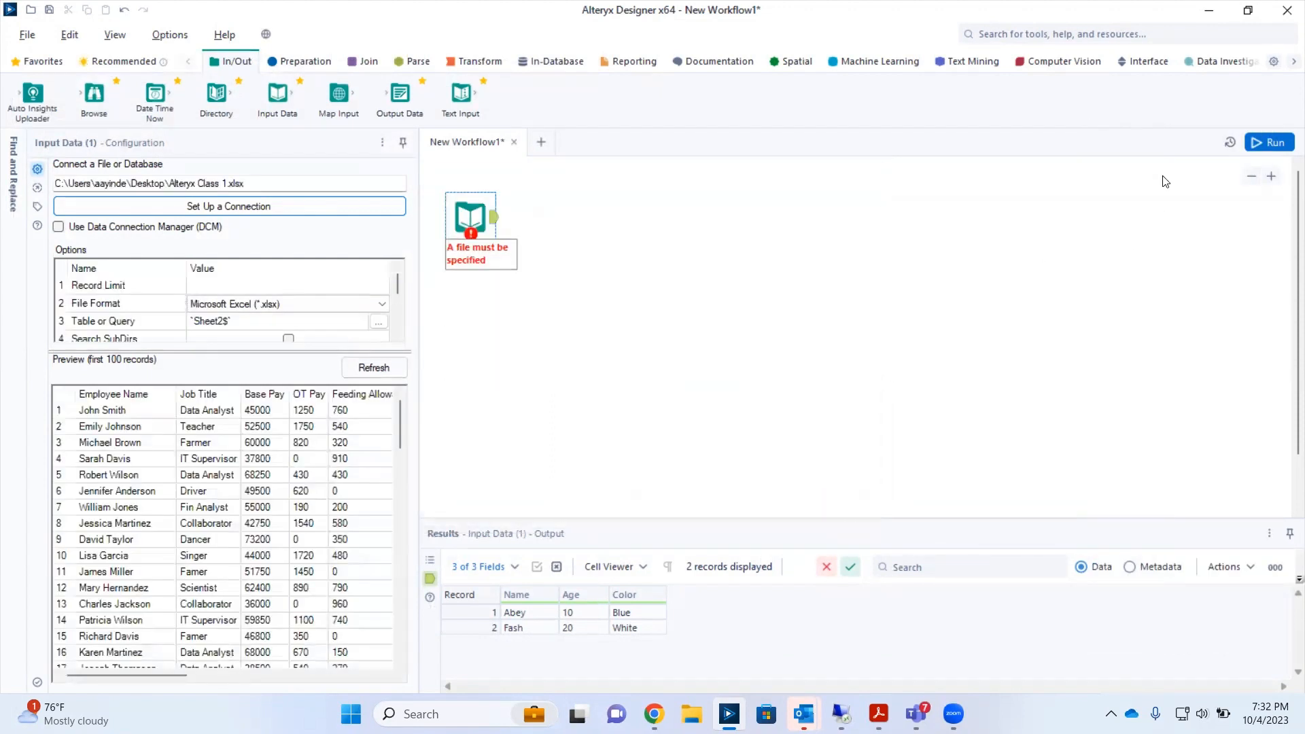
pyautogui.click(1265, 144)
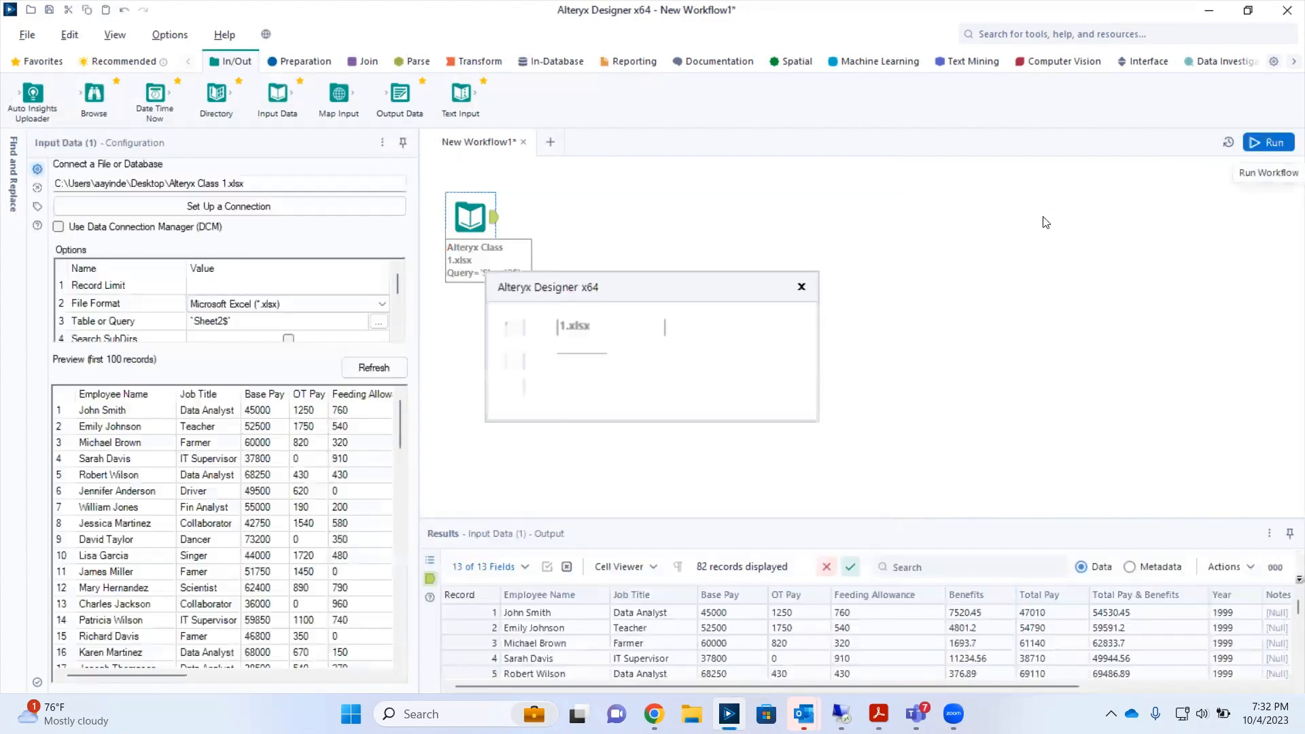
# Step: Dismiss the run message and look through the available tool categories, including the Preparation tools
pyautogui.click(759, 392)
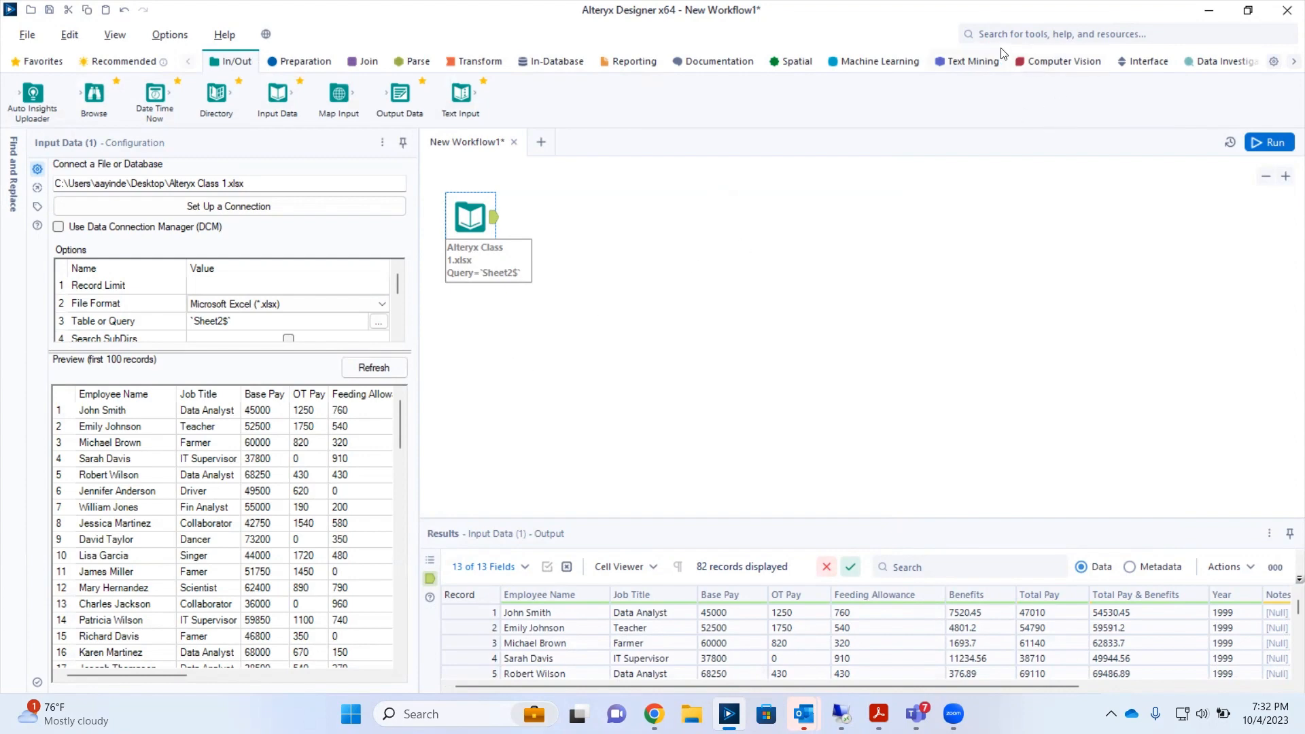
pyautogui.click(1286, 63)
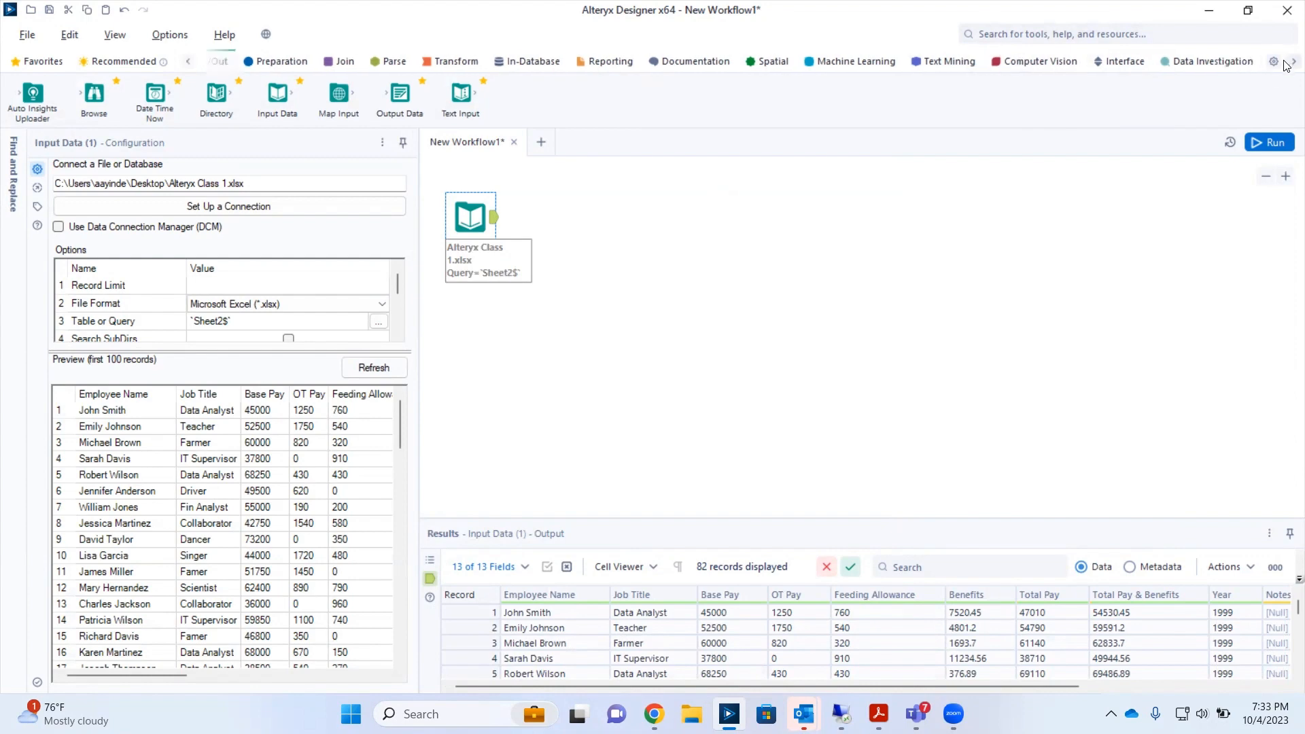
pyautogui.click(1285, 63)
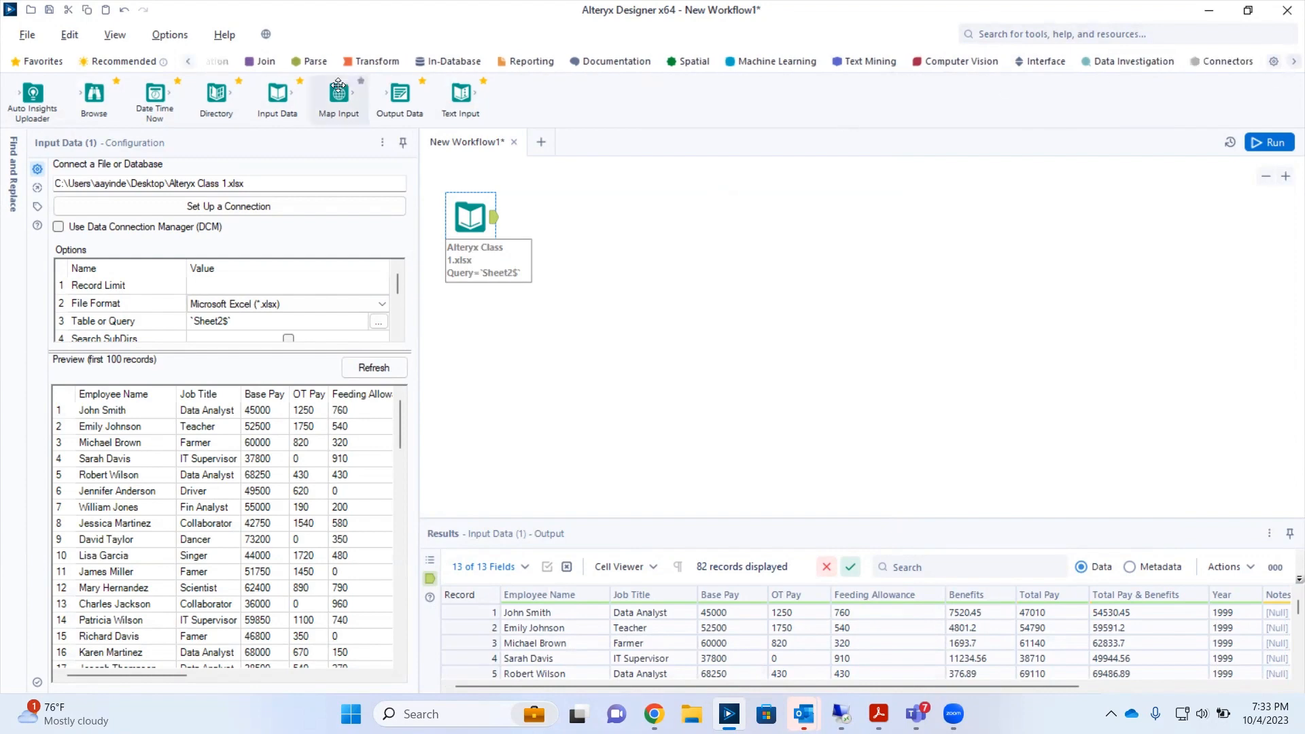
pyautogui.click(189, 63)
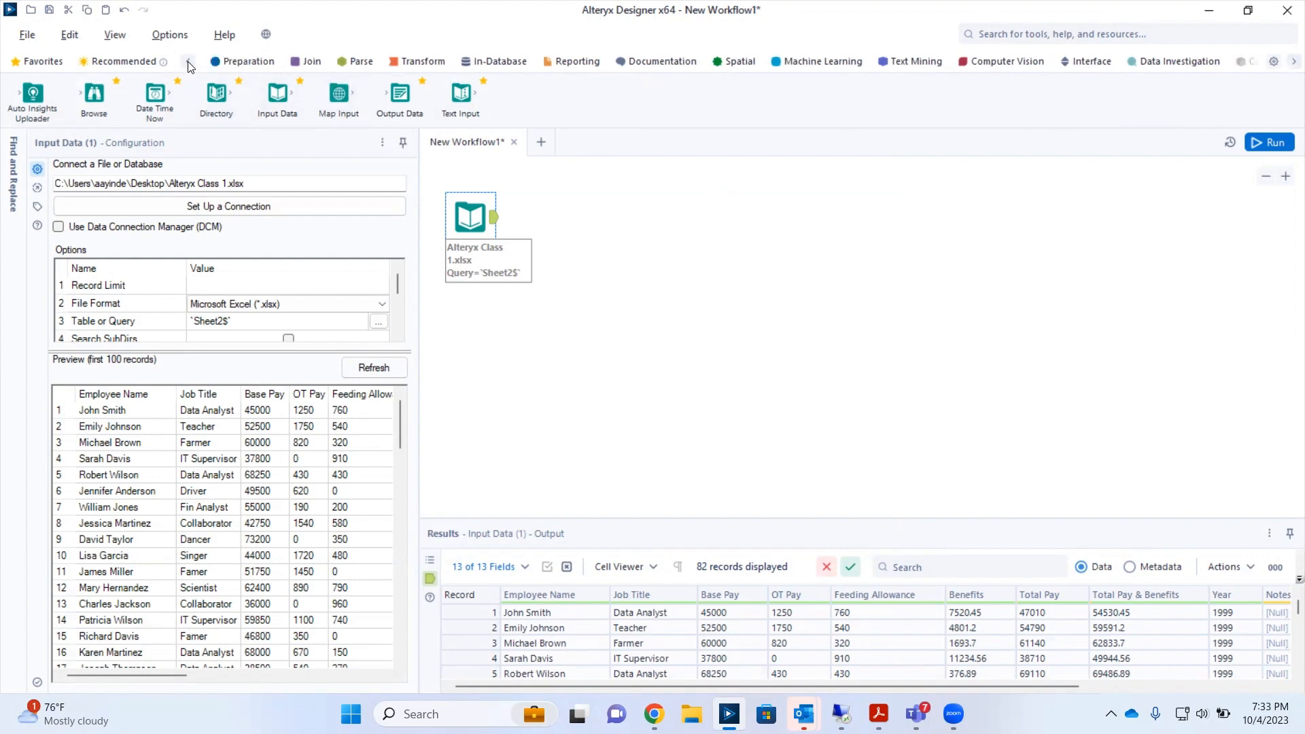
pyautogui.click(189, 64)
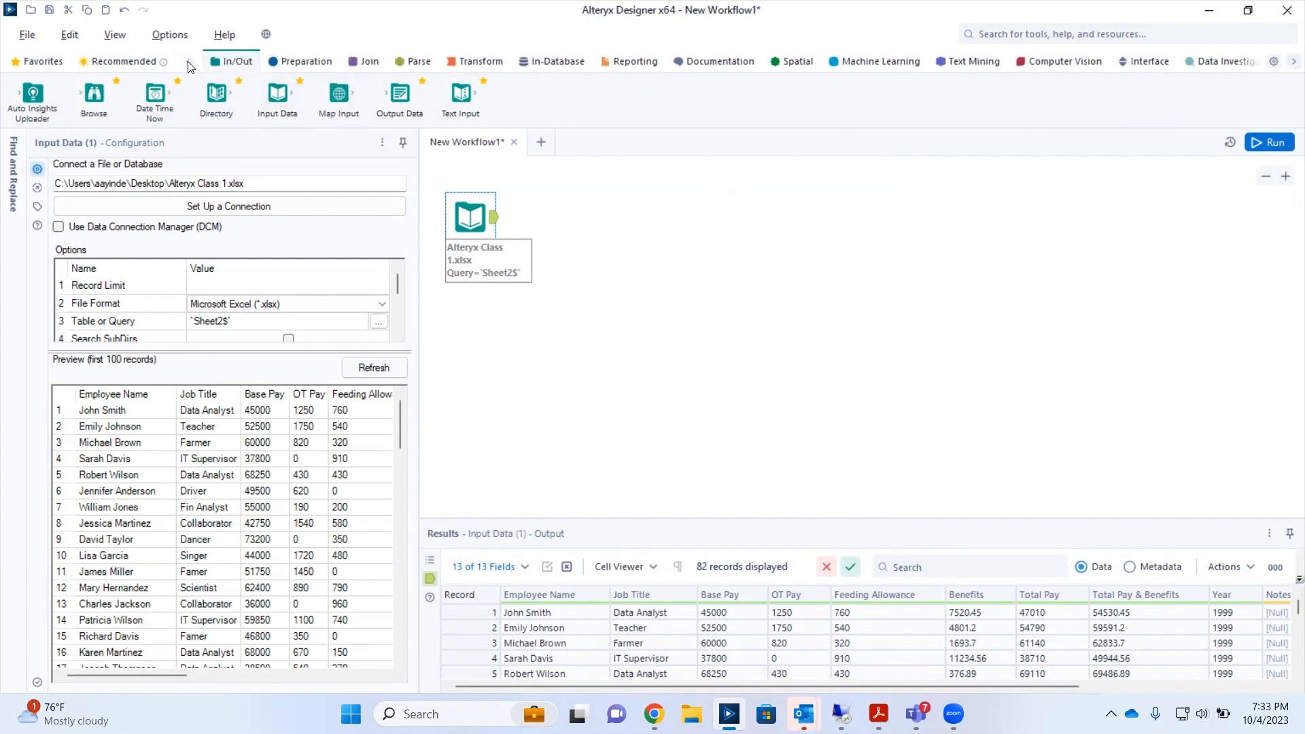
pyautogui.click(307, 62)
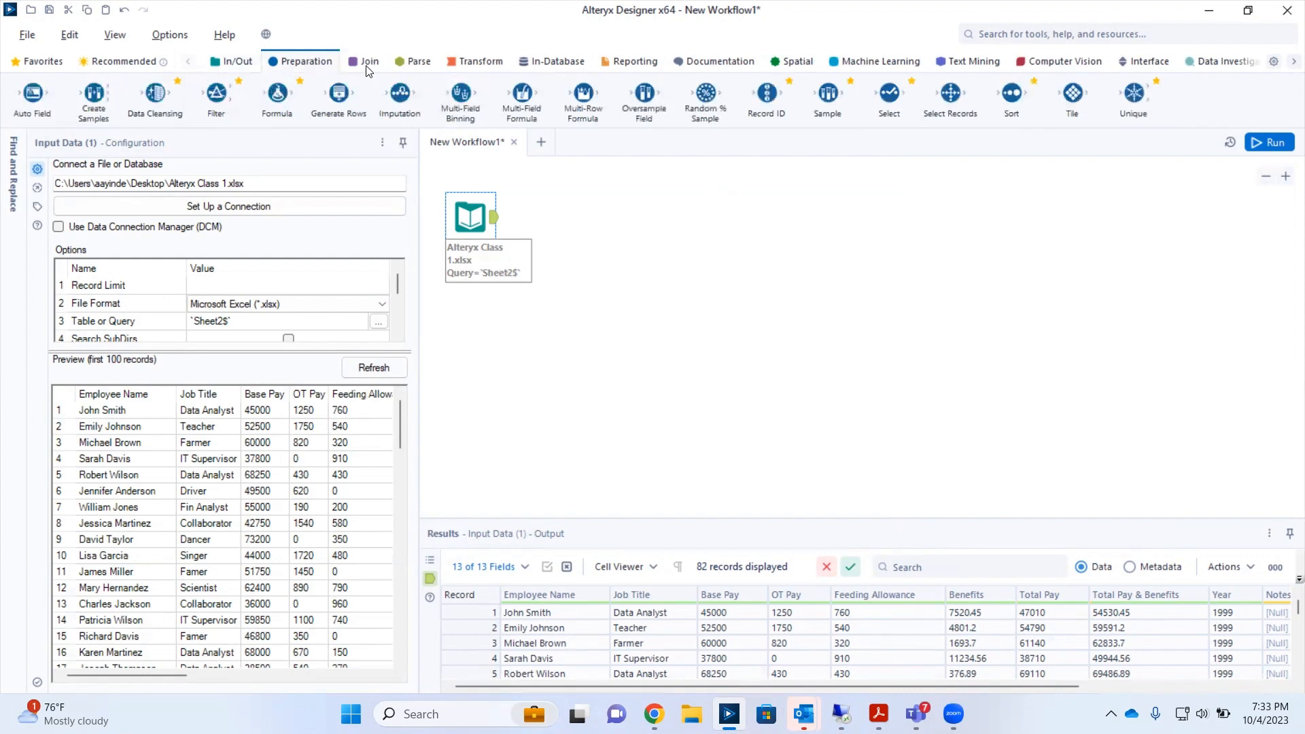
# Step: Search the tools for "comm" and place a Comment tool on the canvas, well away from the Input Data tool
pyautogui.click(1117, 32)
pyautogui.write('comm')
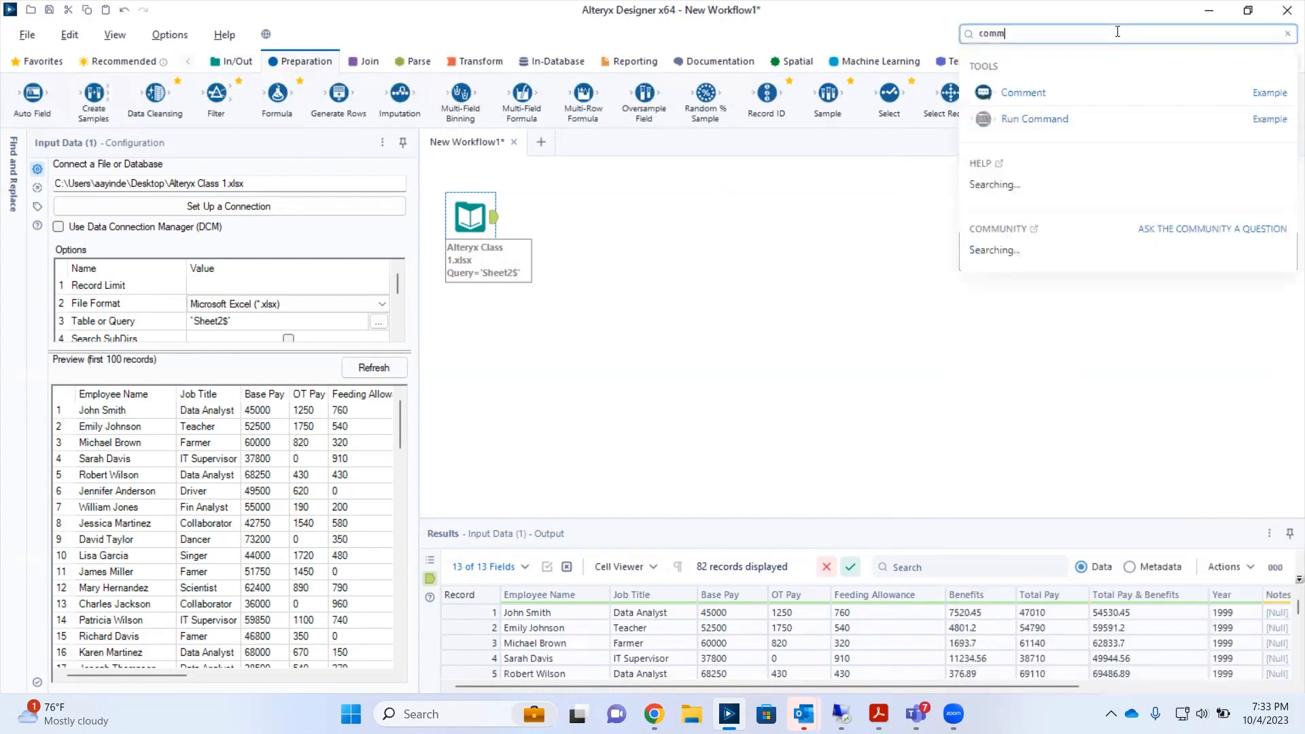
pyautogui.click(1013, 97)
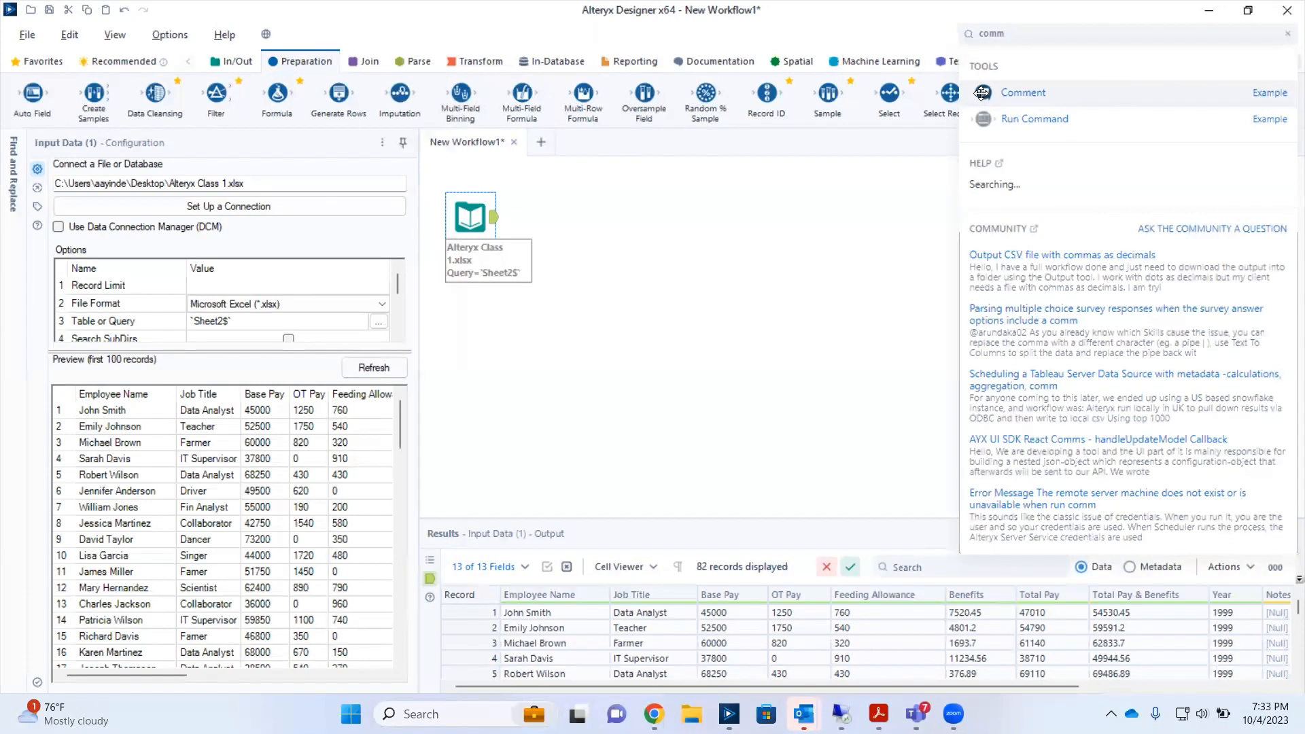
pyautogui.moveTo(983, 93); pyautogui.dragTo(1087, 217)
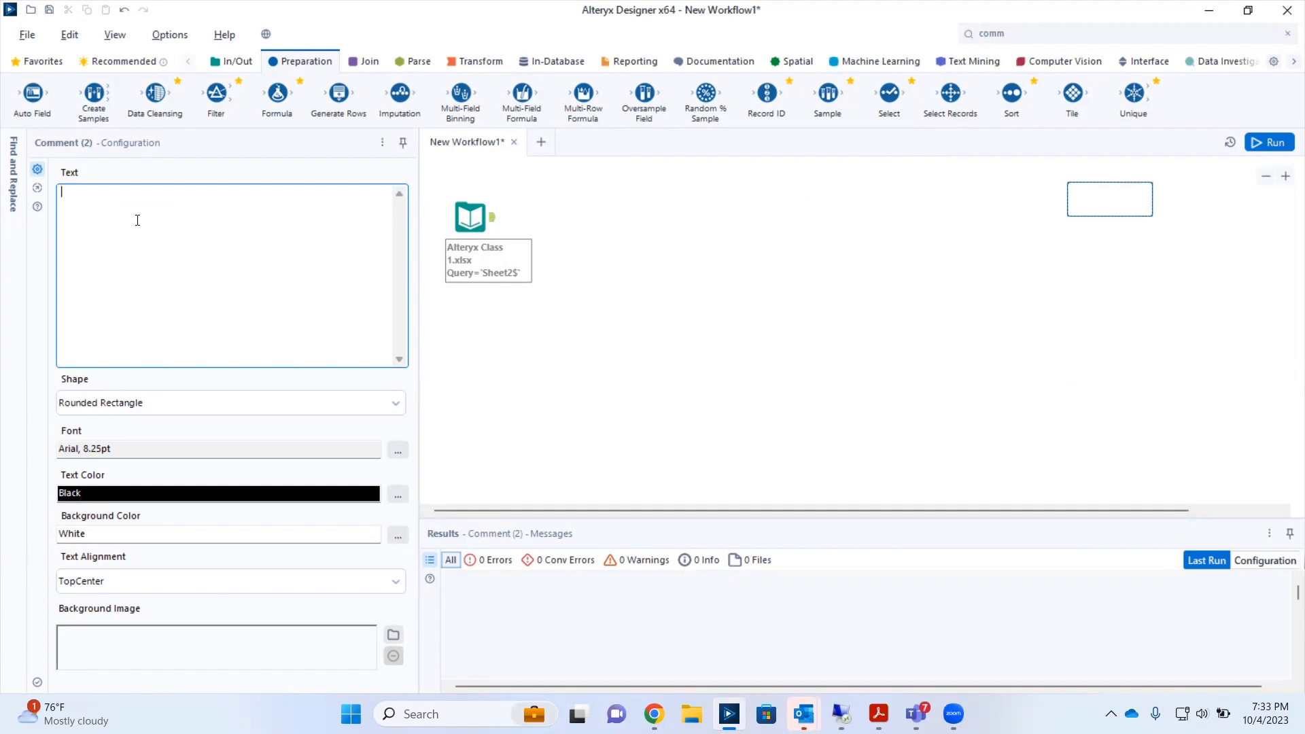
# Step: Write the comment text "We want to select the top 5 county in Indiana with FT employees and their Total Pay and Benefits."
pyautogui.write('We want to select the ')
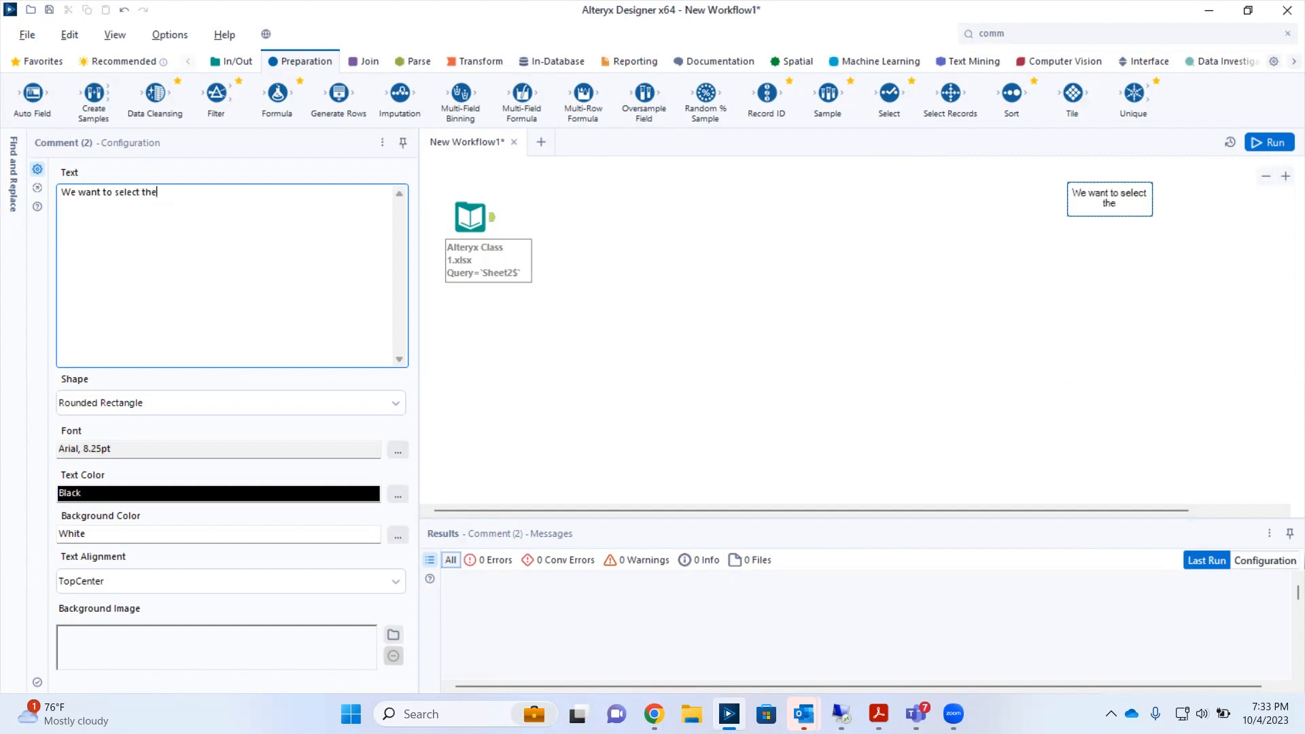
pyautogui.write('top 5 county ')
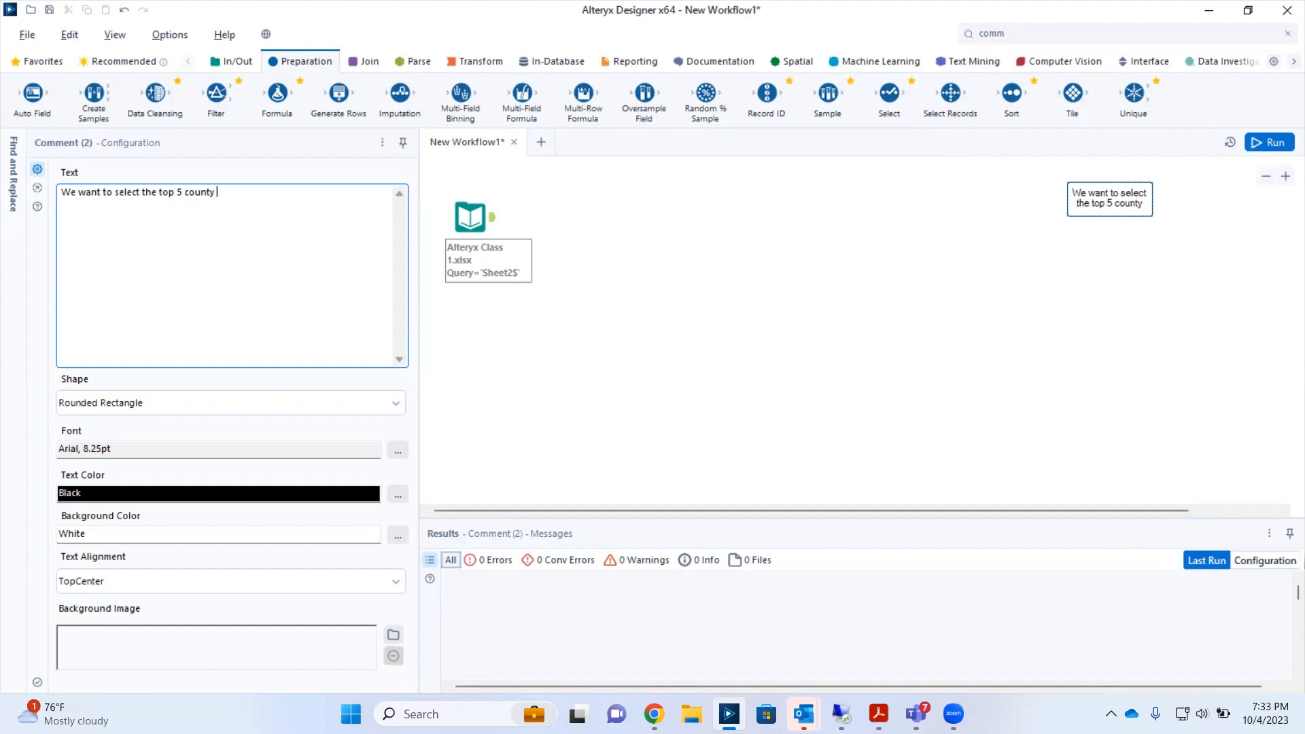
pyautogui.write('in Ind')
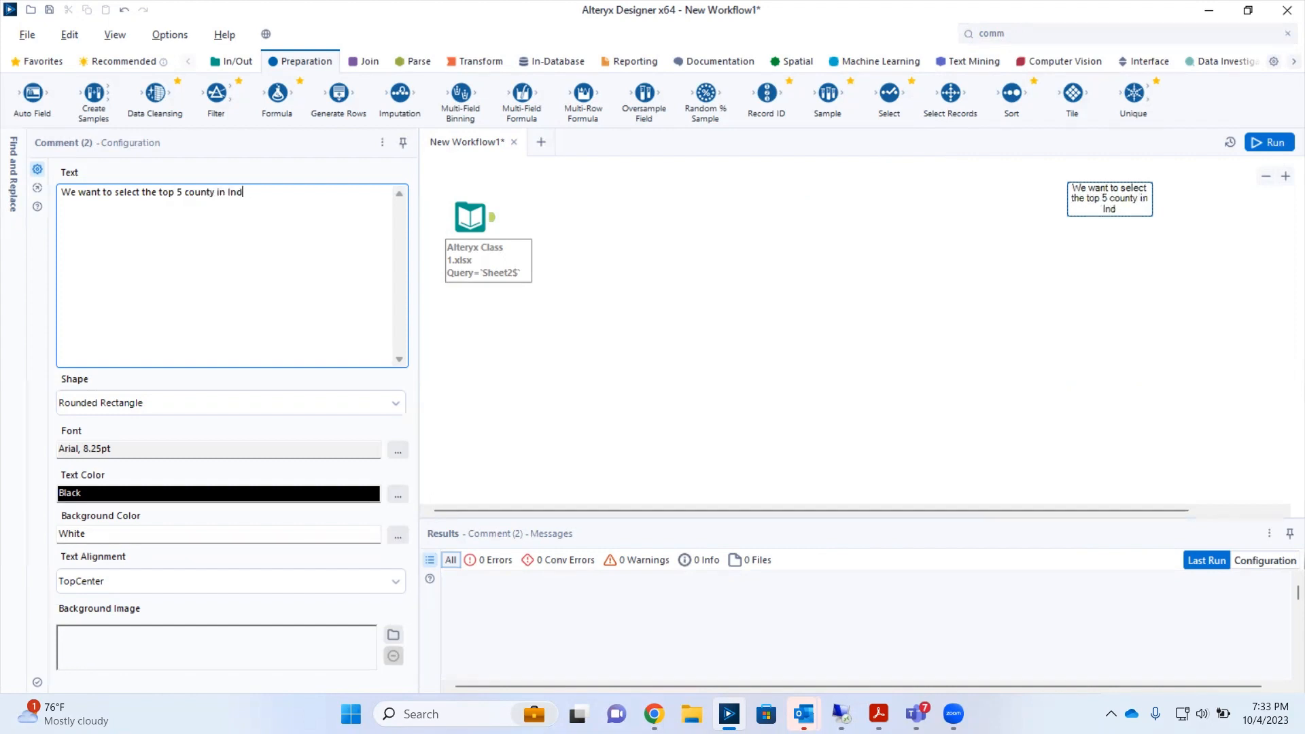
pyautogui.write('iana where')
pyautogui.press('BackSpace')
pyautogui.press('BackSpace')
pyautogui.press('BackSpace')
pyautogui.press('BackSpace')
pyautogui.press('BackSpace')
pyautogui.write('ith FT employ')
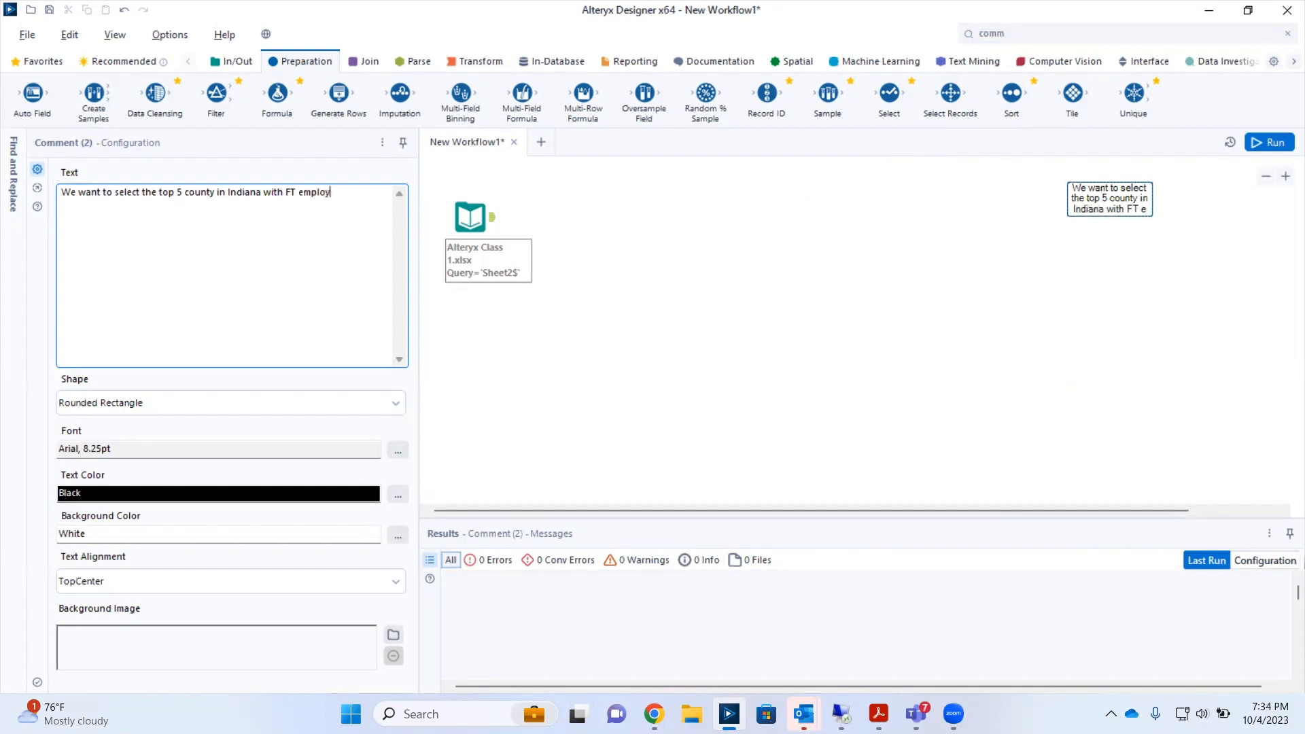
pyautogui.write('ee ')
pyautogui.write('s and ')
pyautogui.write('their')
pyautogui.write(' Tpta')
pyautogui.press('BackSpace')
pyautogui.press('BackSpace')
pyautogui.press('BackSpace')
pyautogui.write('otal Pay and Benf')
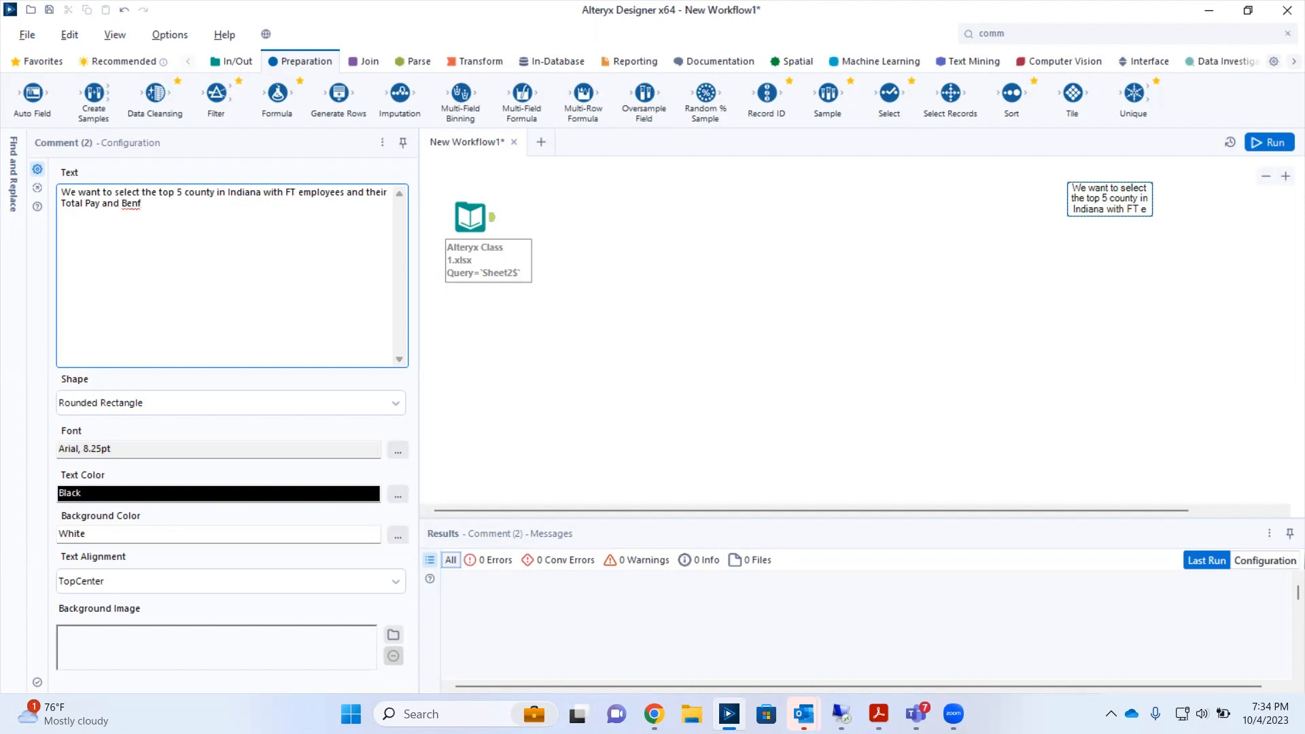
pyautogui.press('BackSpace')
pyautogui.write('efits.')
pyautogui.click(650, 329)
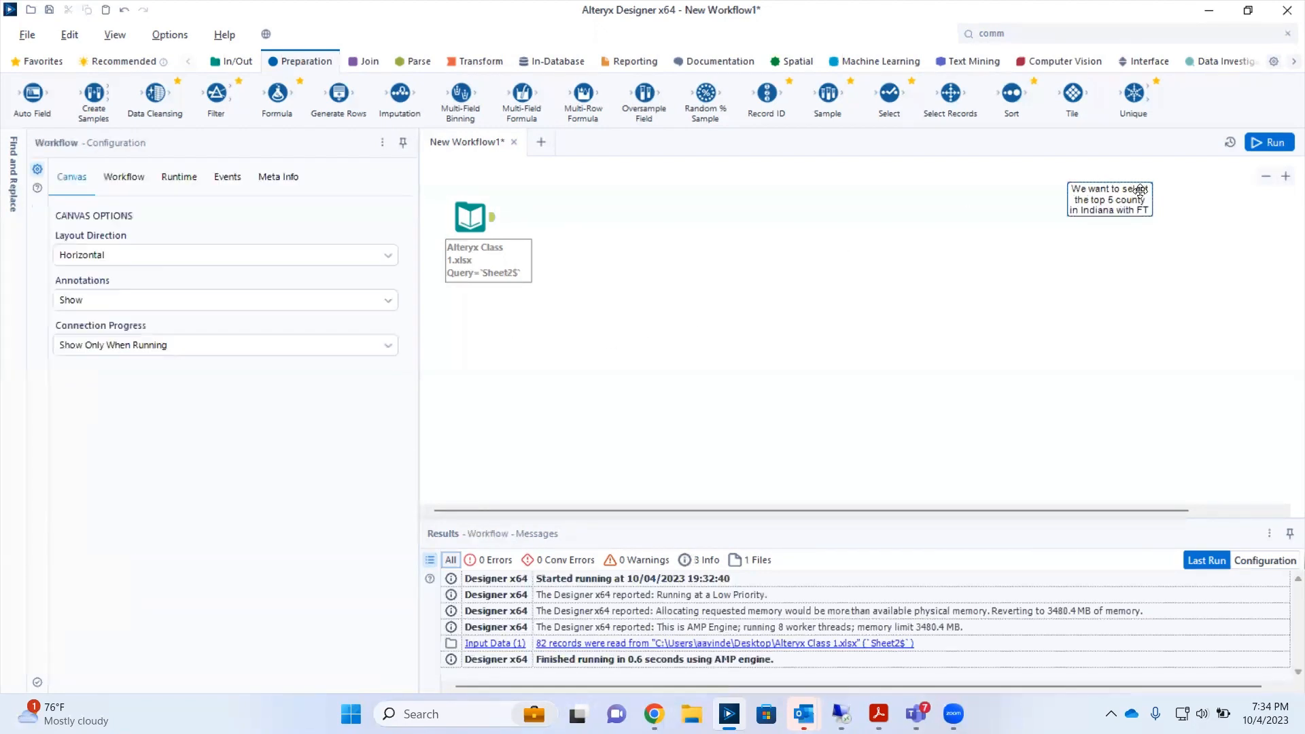
# Step: Widen the comment box on both sides and make it taller to fit its text, and look at its shape options
pyautogui.moveTo(1151, 212); pyautogui.dragTo(1242, 212)
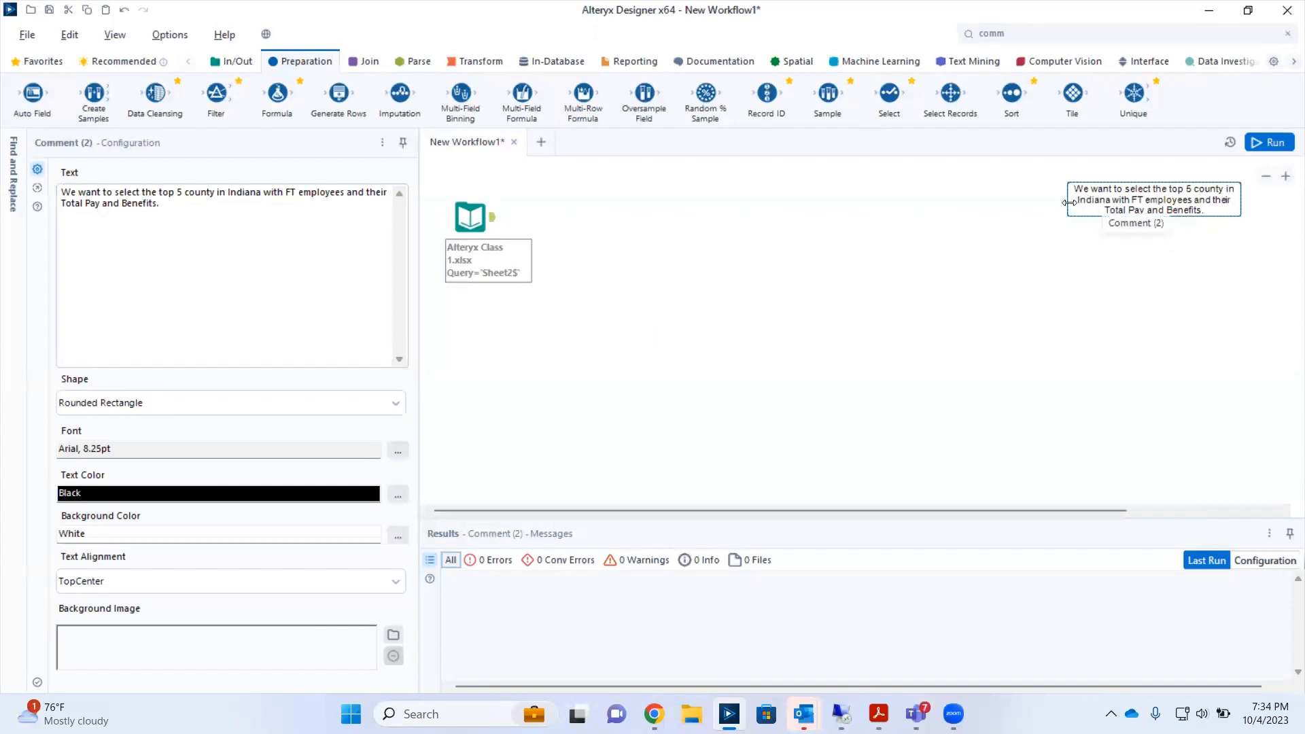
pyautogui.moveTo(1068, 202); pyautogui.dragTo(1027, 203)
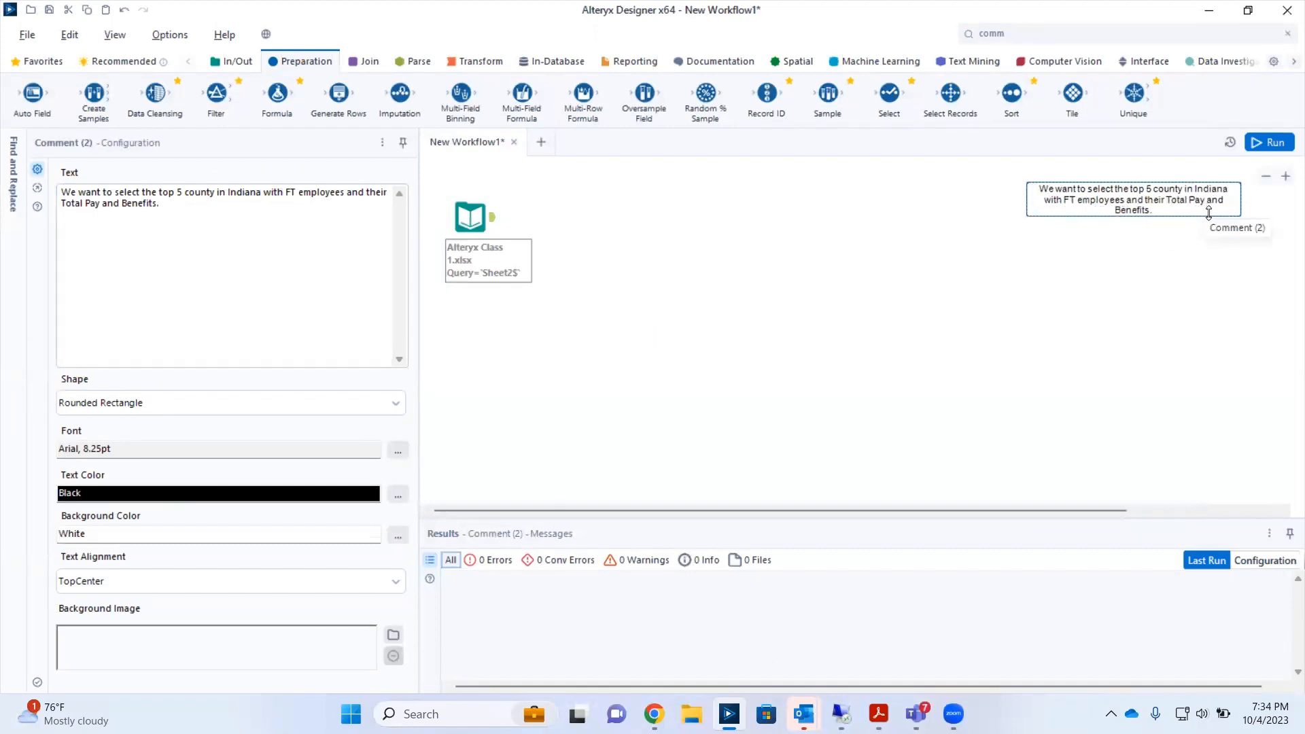
pyautogui.moveTo(1217, 217); pyautogui.dragTo(1227, 254)
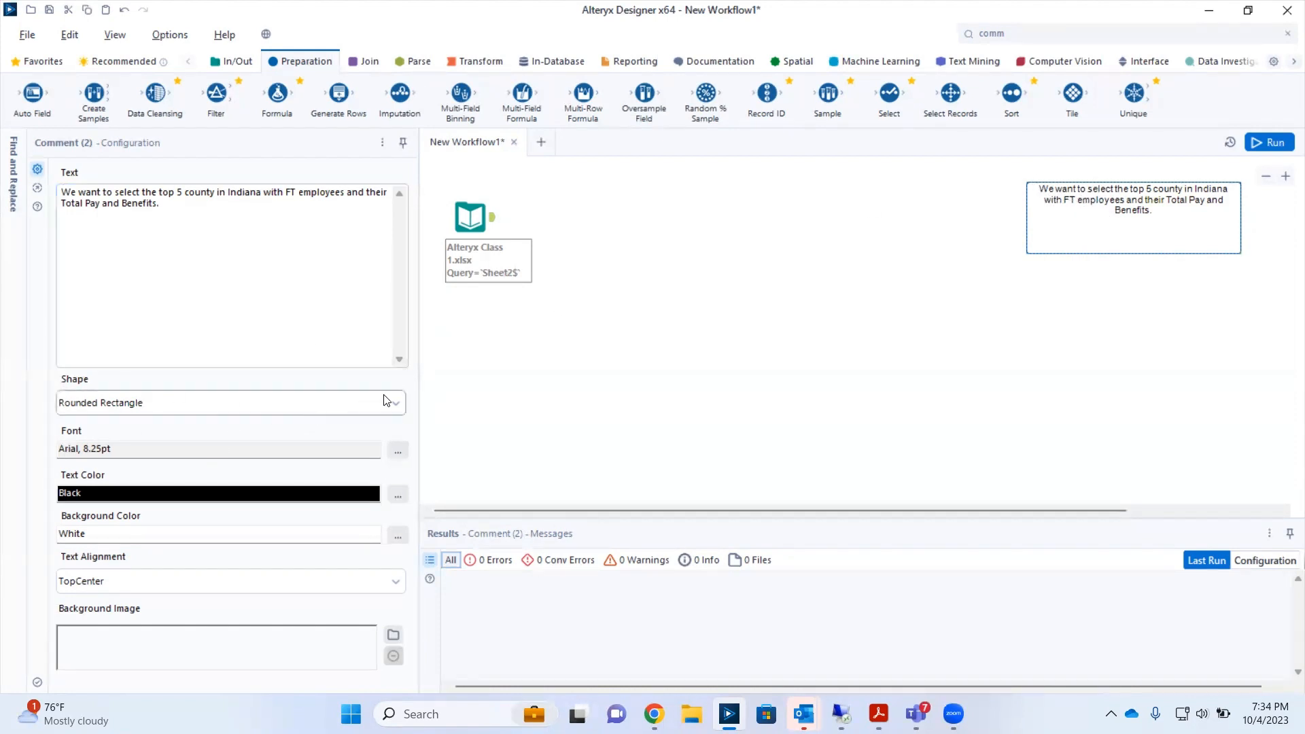
pyautogui.click(397, 406)
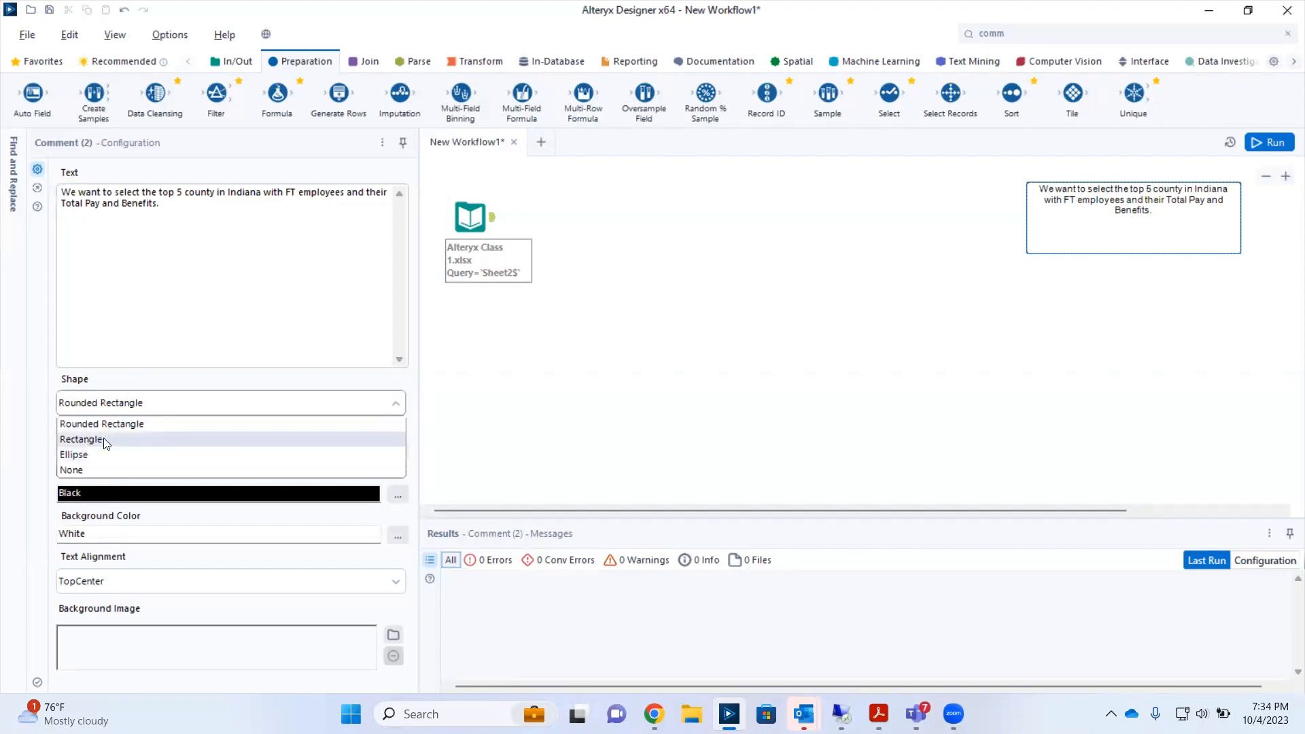
pyautogui.click(261, 333)
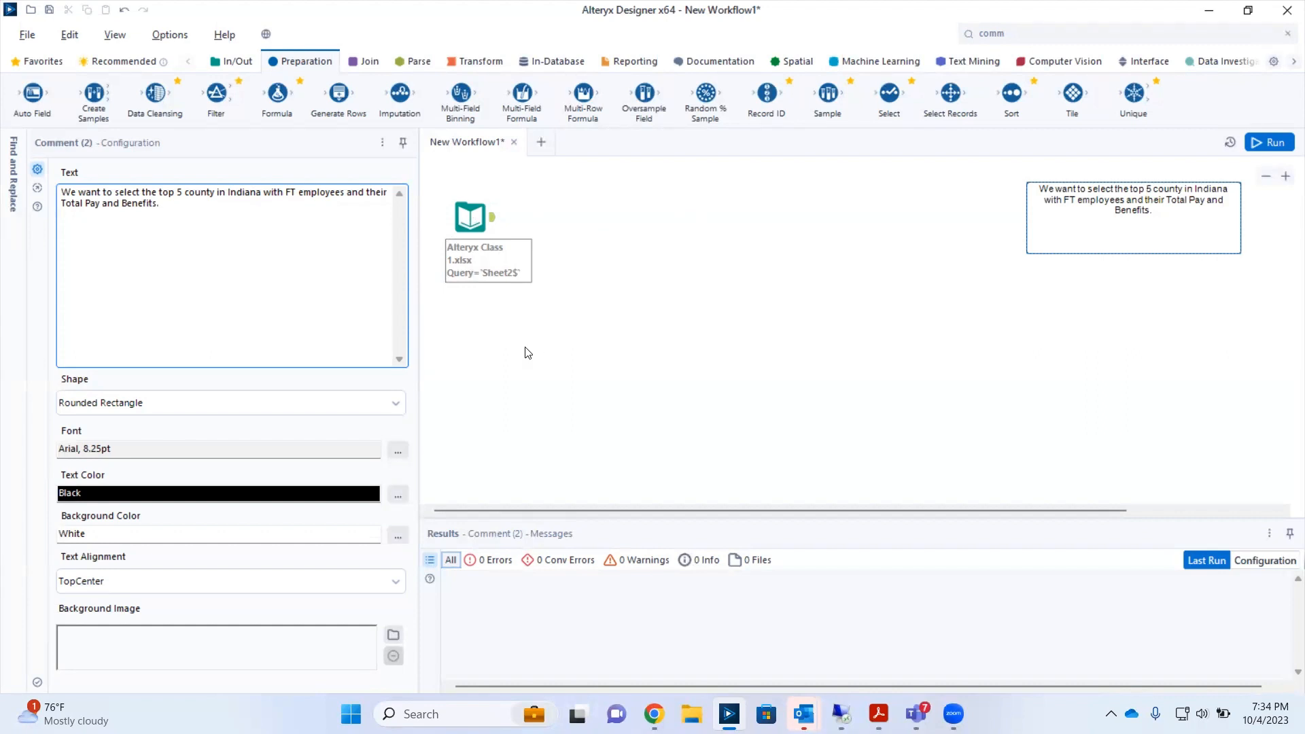
# Step: Look over the In/Out and Transform tools, and select the Input Data tool to review its output
pyautogui.click(232, 65)
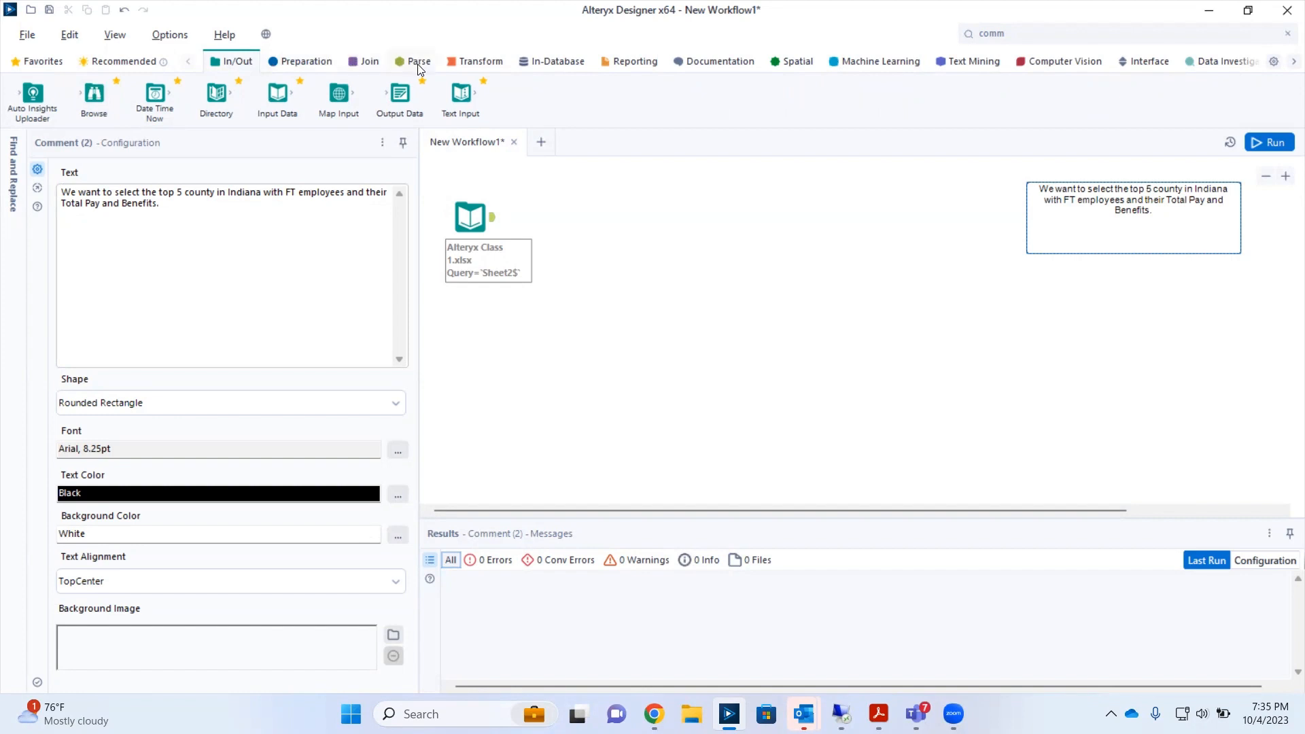
pyautogui.click(469, 64)
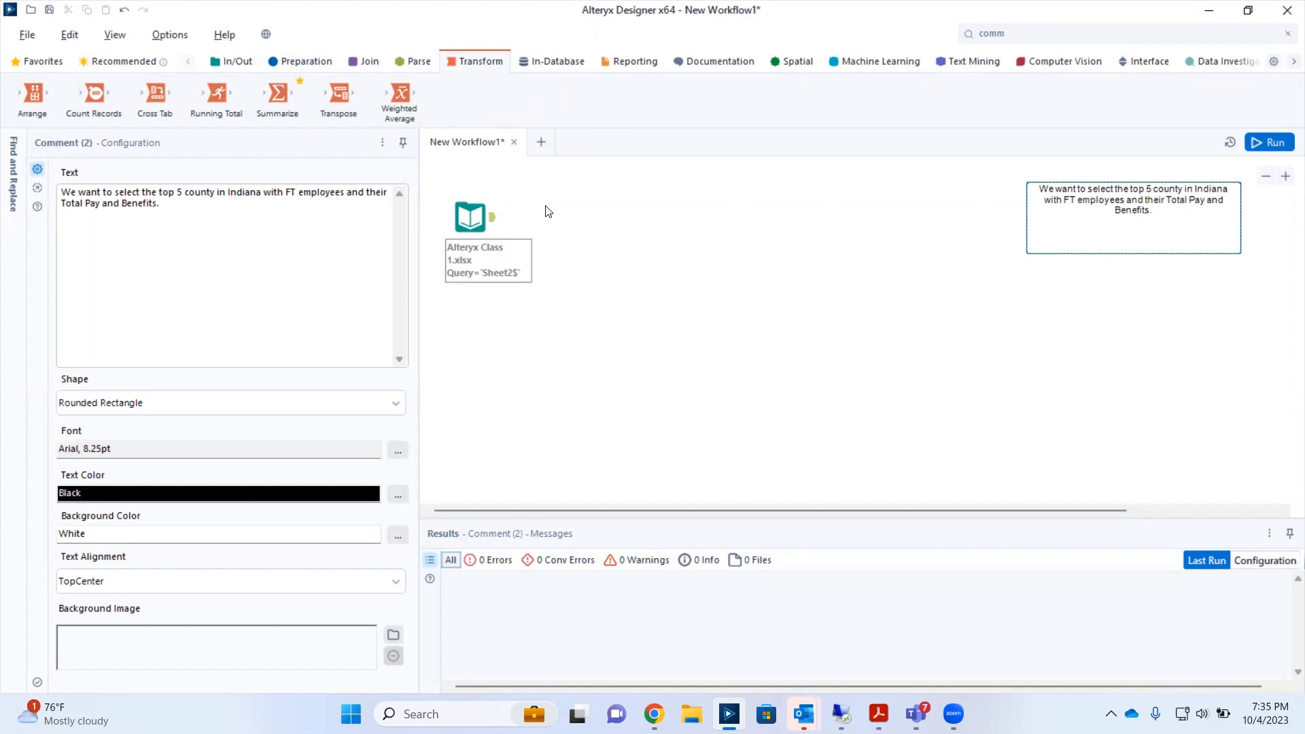
pyautogui.click(601, 206)
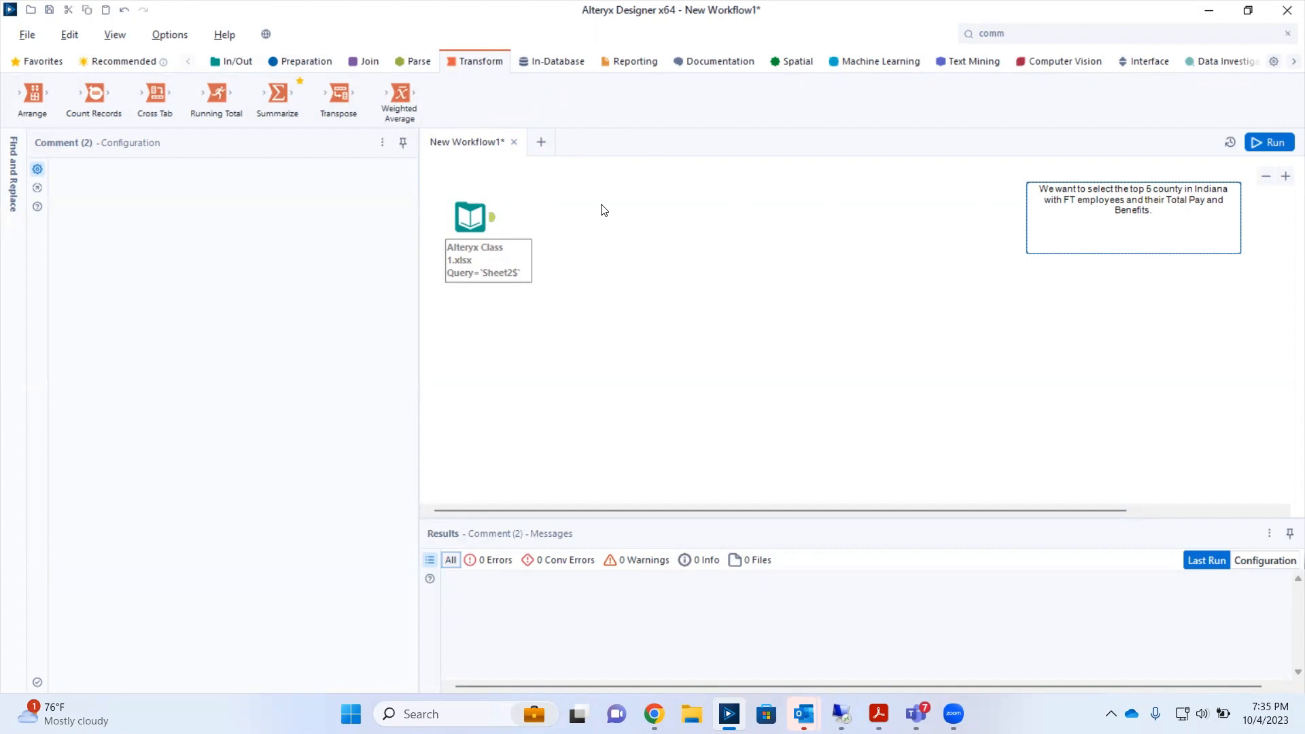
pyautogui.hotkey('ctrl', 'r')
pyautogui.click(499, 255)
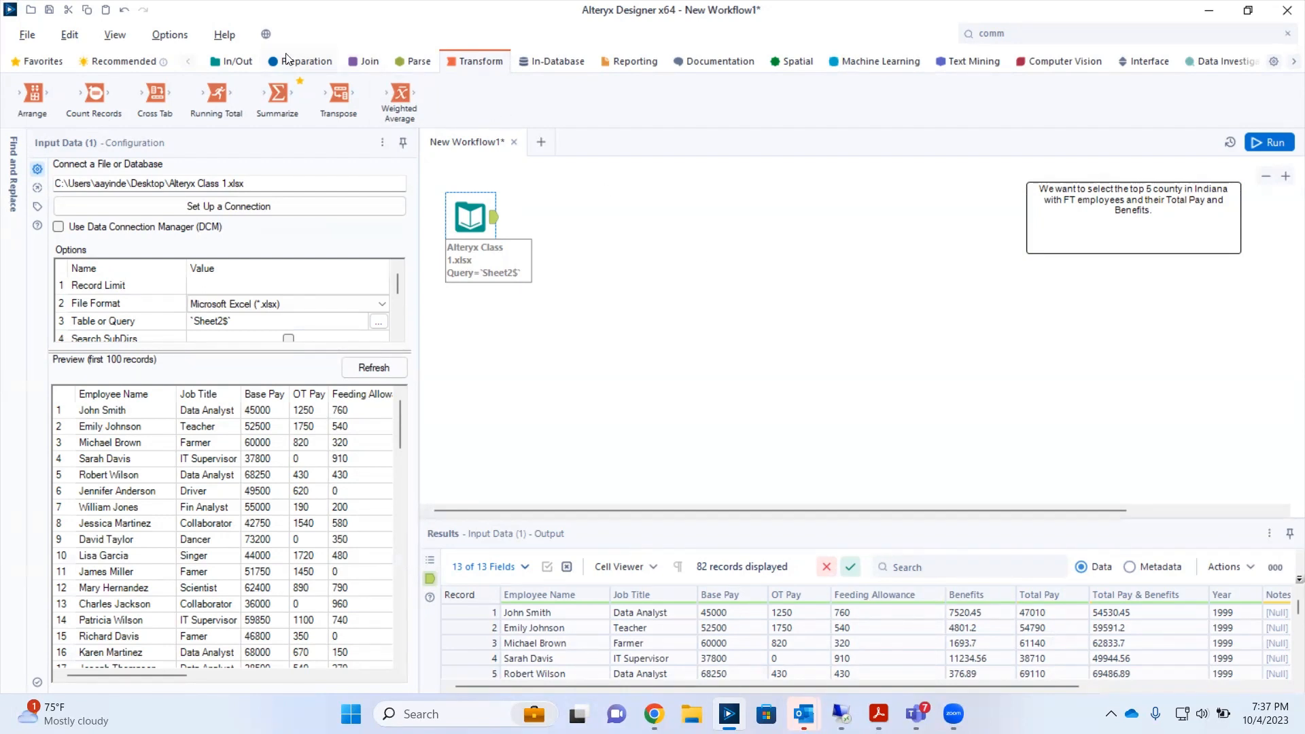
# Step: Add a Browse tool connected to the Input Data tool's output, run the workflow and dismiss the run message
pyautogui.click(246, 63)
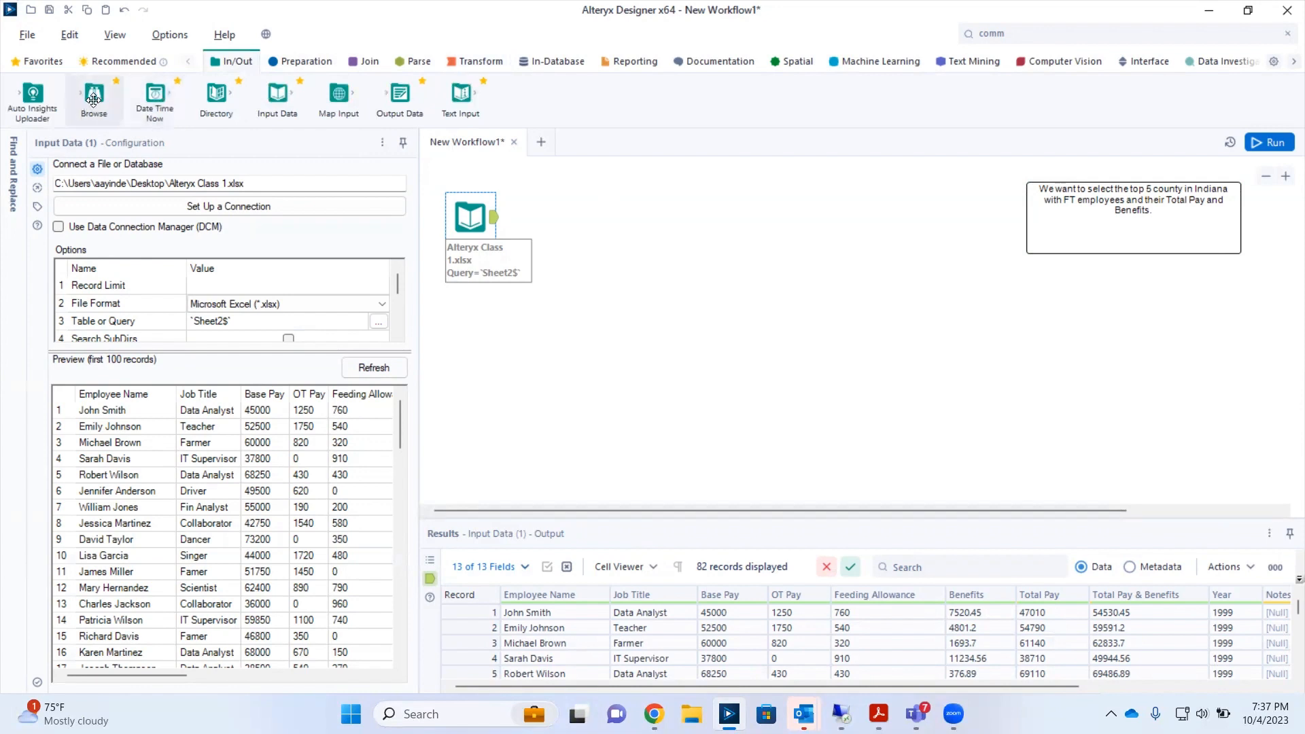
pyautogui.moveTo(94, 100); pyautogui.dragTo(557, 219)
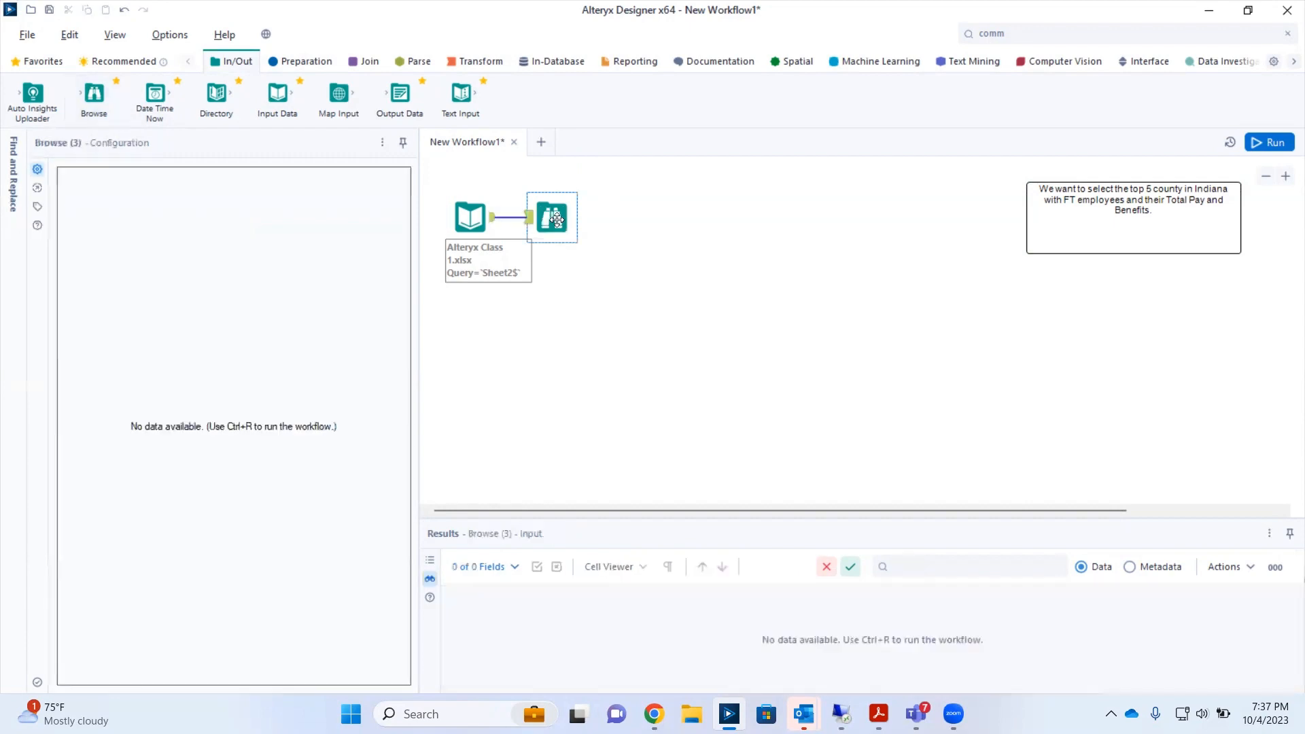
pyautogui.click(1270, 144)
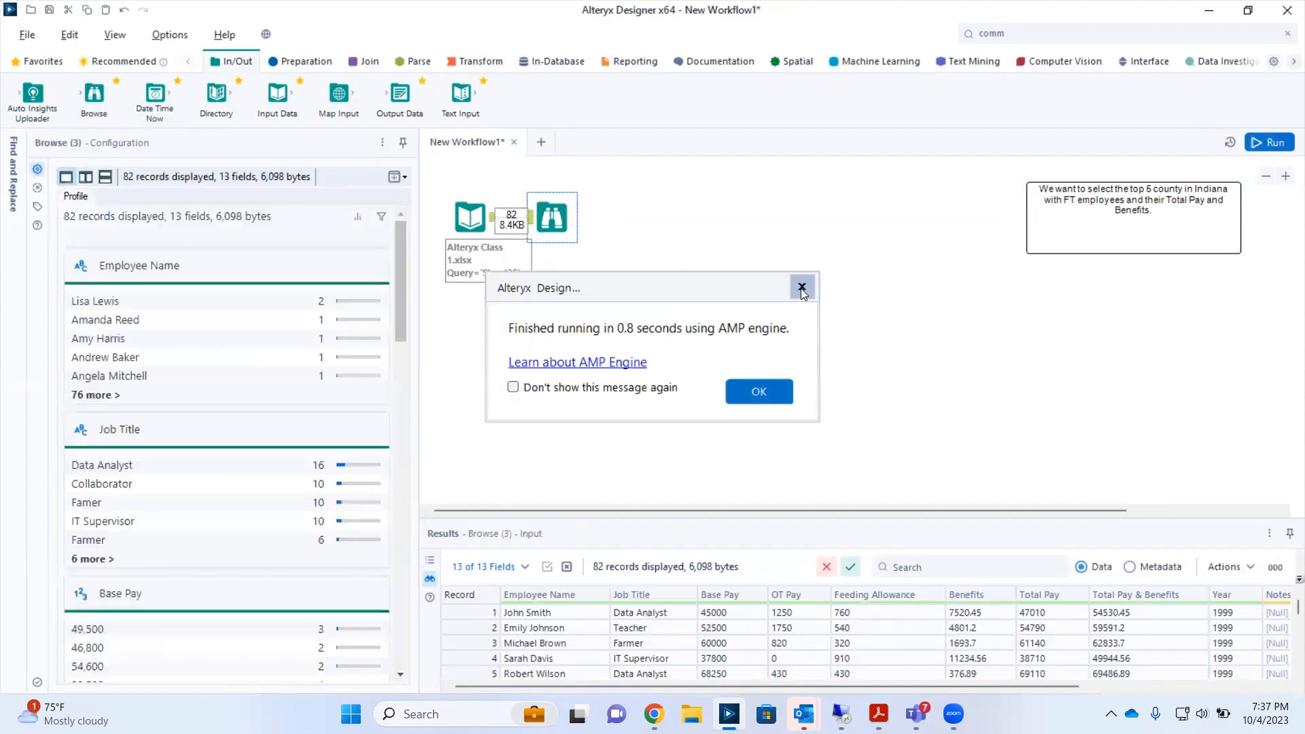
pyautogui.click(800, 288)
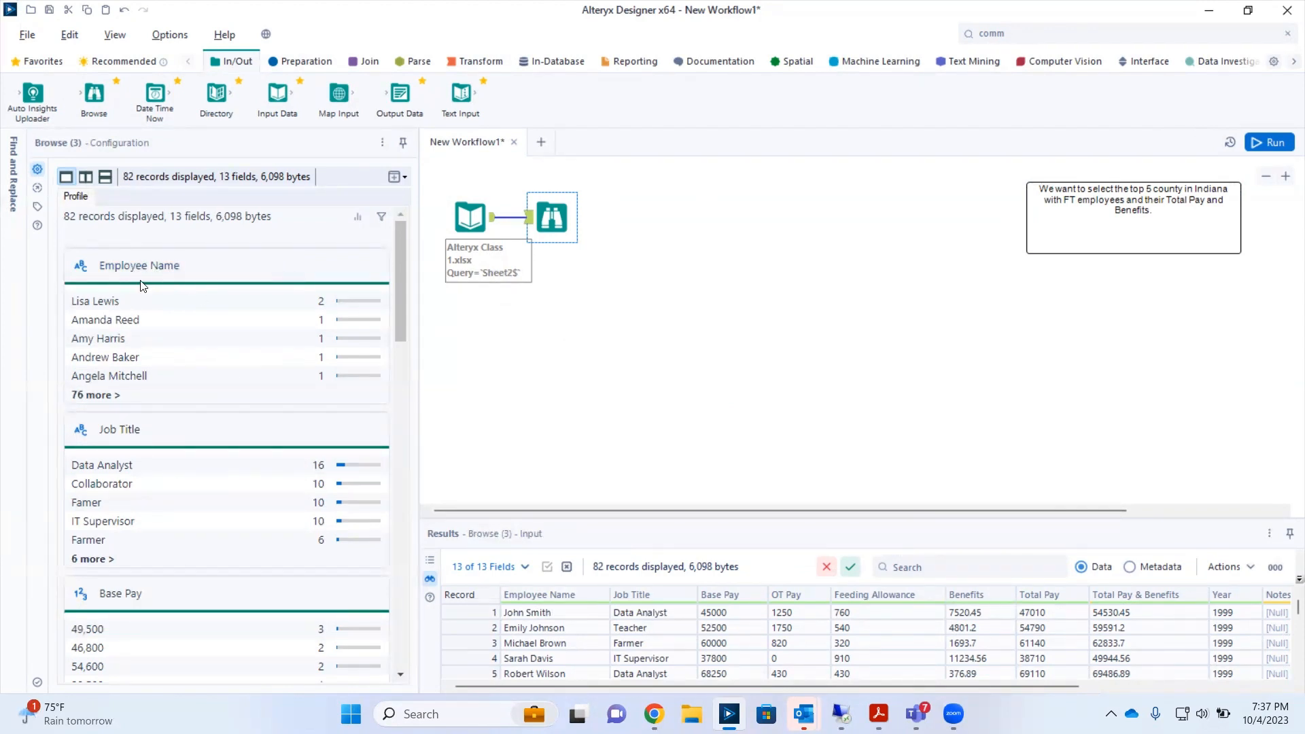
# Step: Examine the Browse tool's profile of every field, from Employee Name to F13, including the share of nulls in Notes
pyautogui.scroll(-1, 133, 487)
pyautogui.scroll(-10, 134, 487)
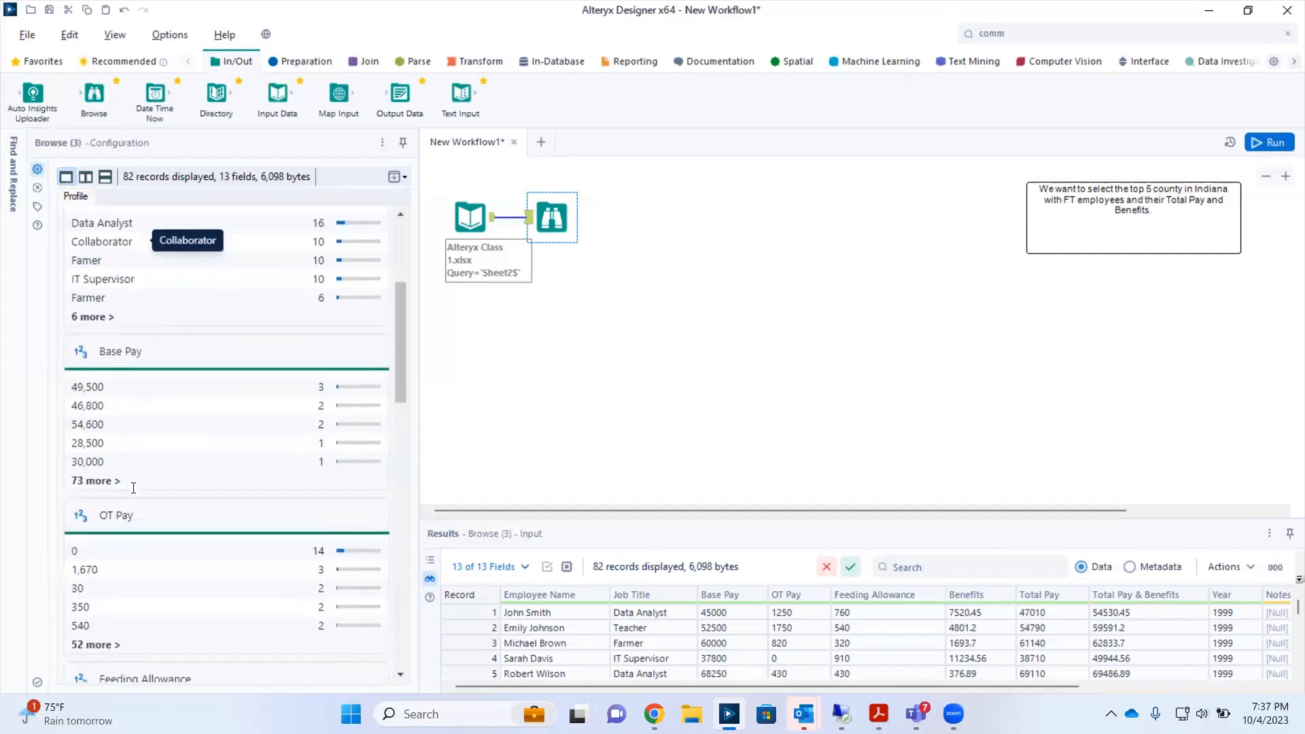
pyautogui.scroll(-1, 134, 487)
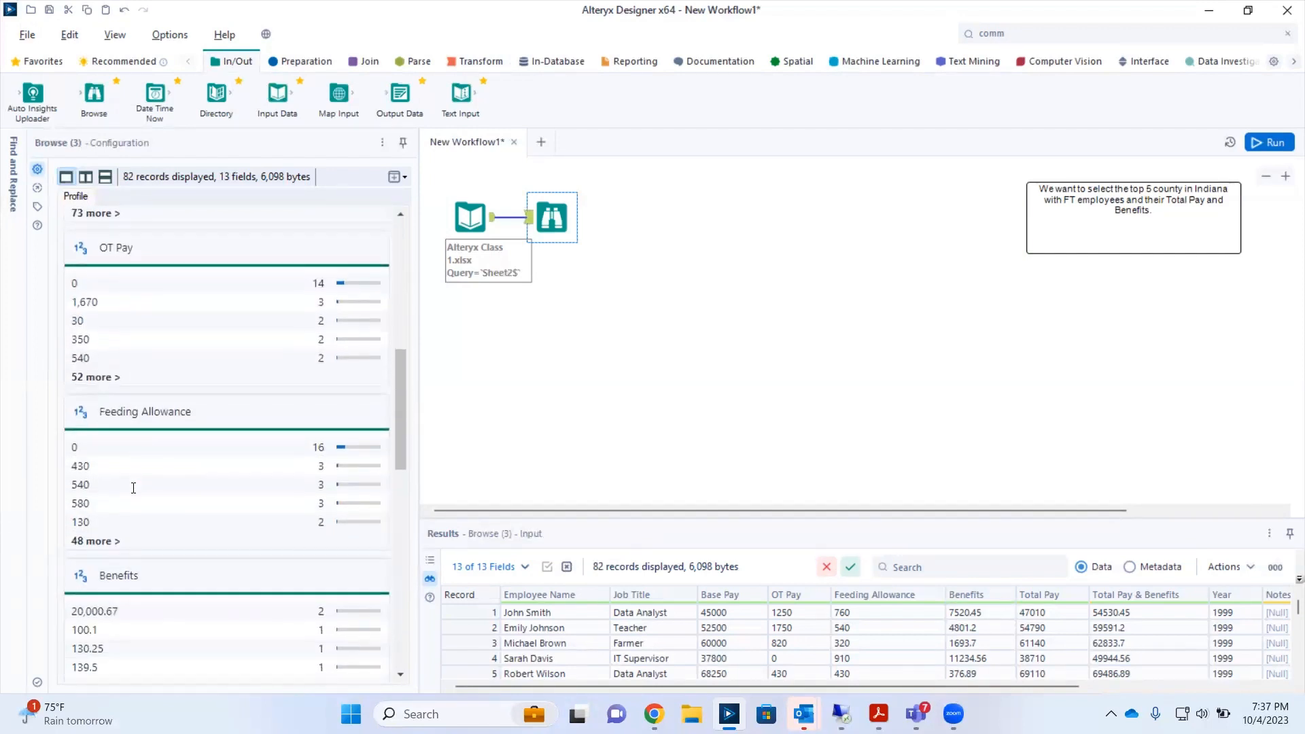
pyautogui.scroll(-4, 134, 487)
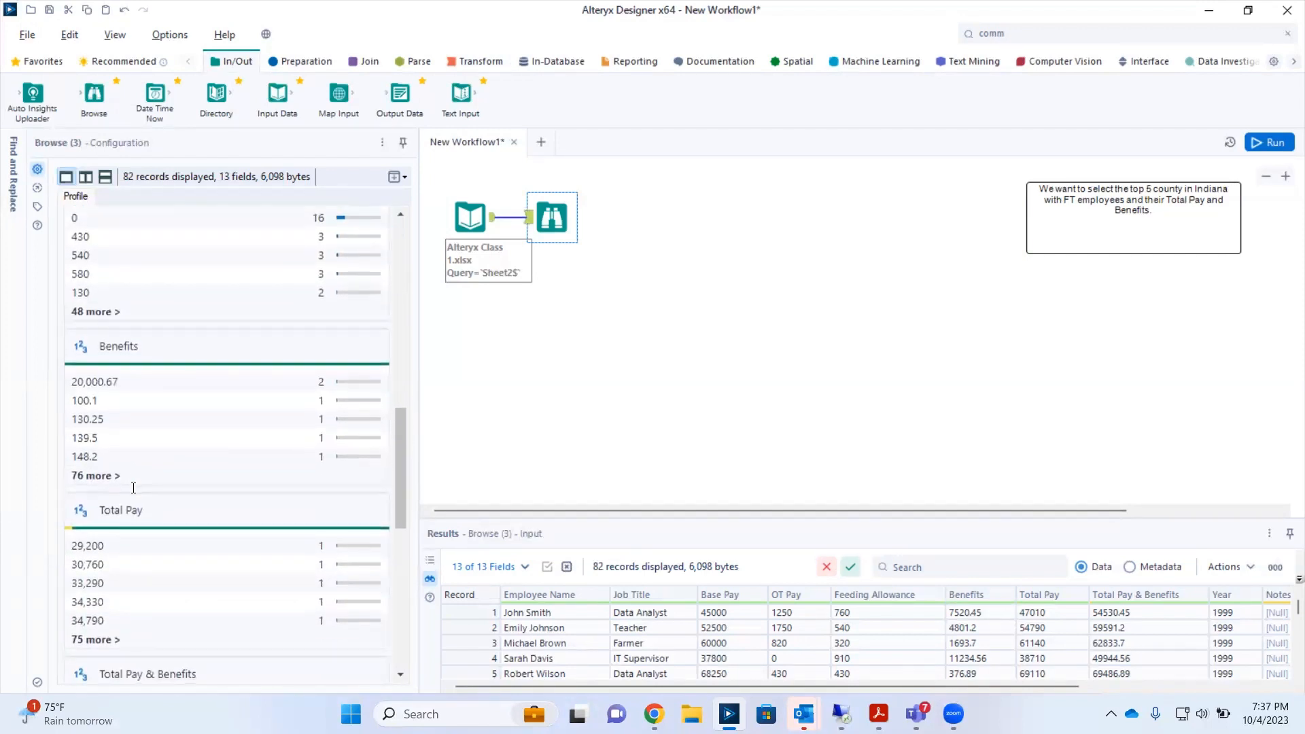
pyautogui.scroll(-5, 134, 487)
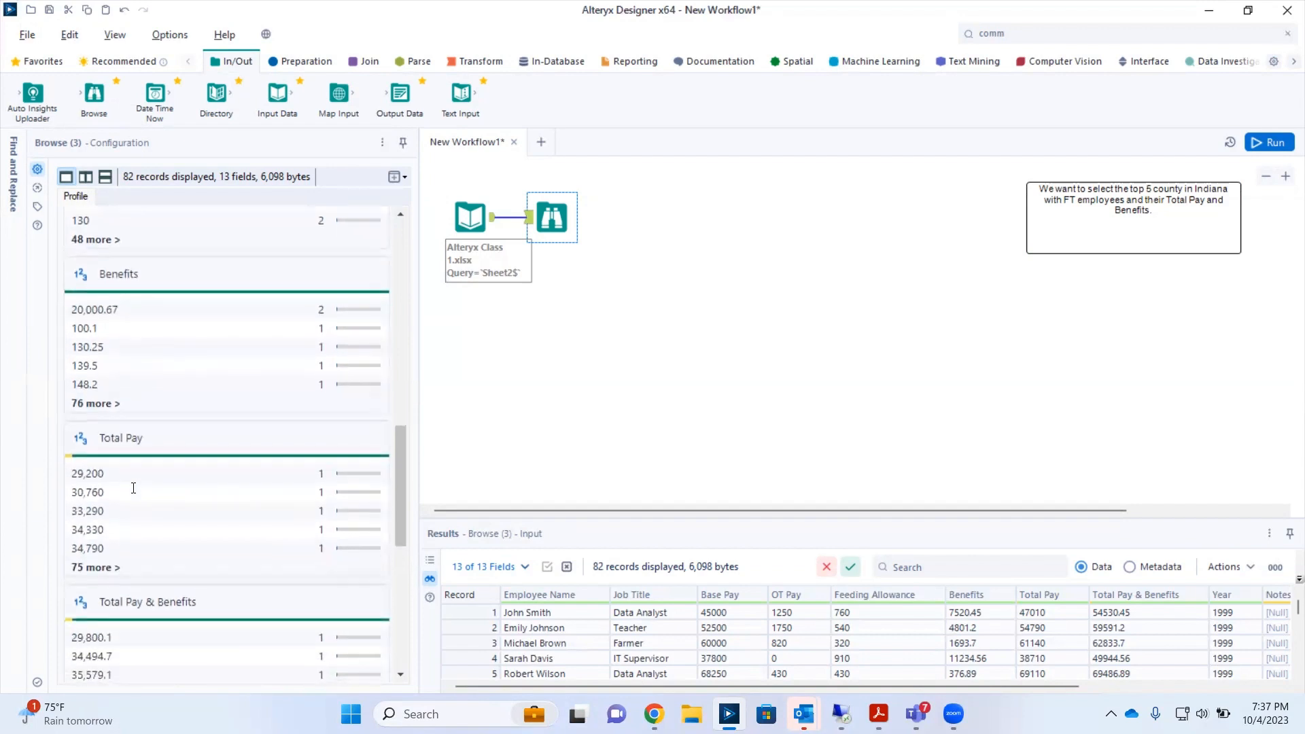
pyautogui.scroll(-3, 134, 488)
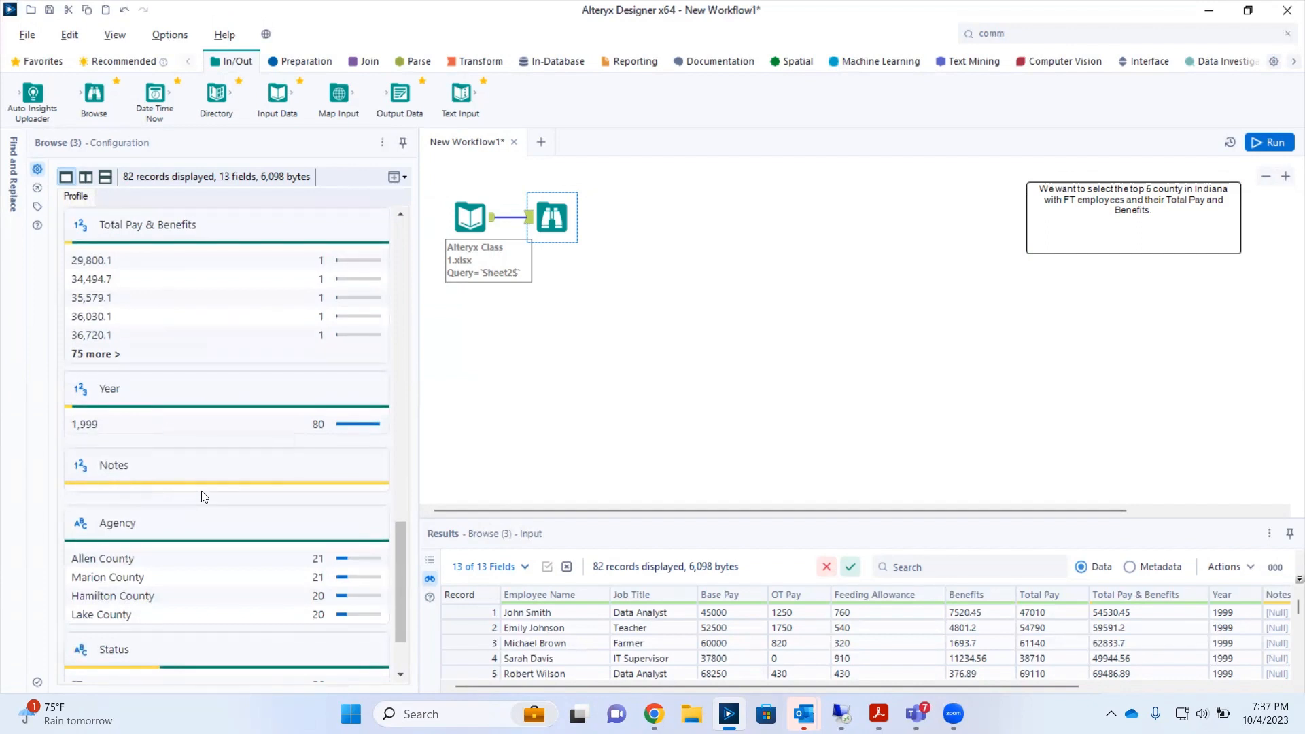
pyautogui.moveTo(204, 484)
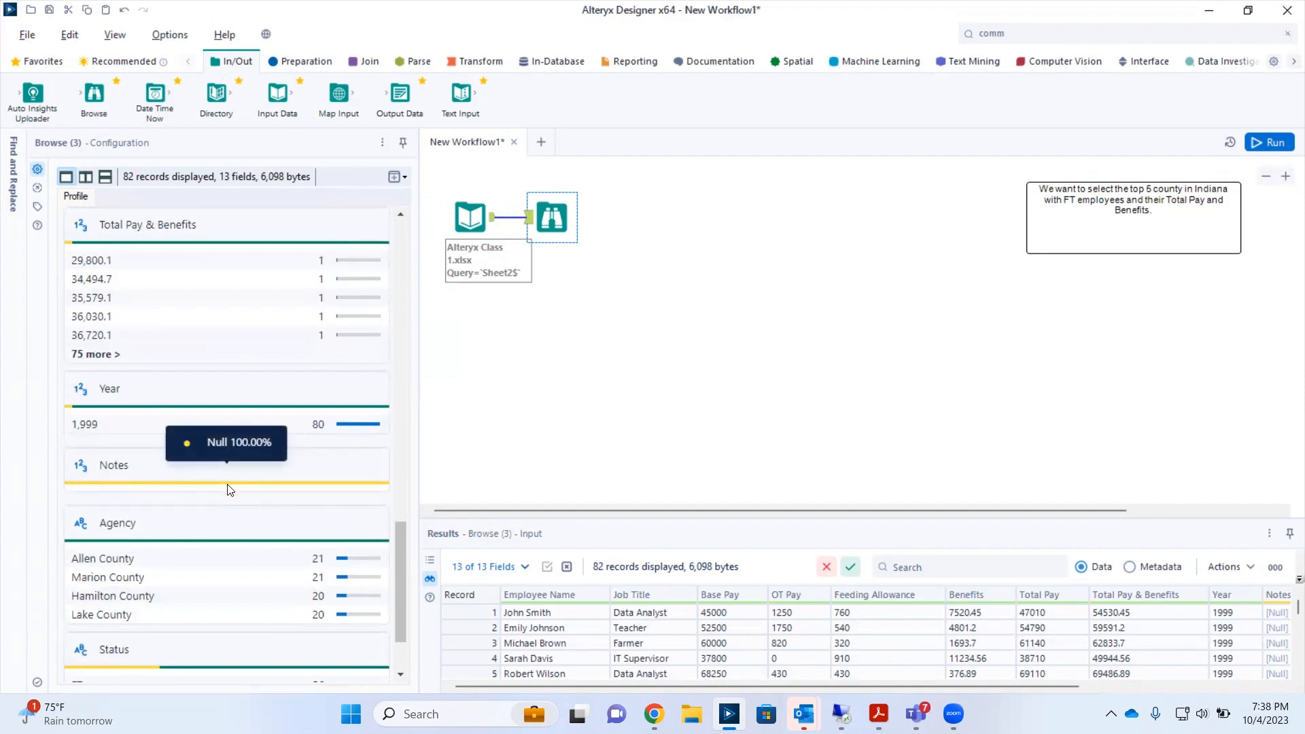
pyautogui.scroll(-2, 143, 541)
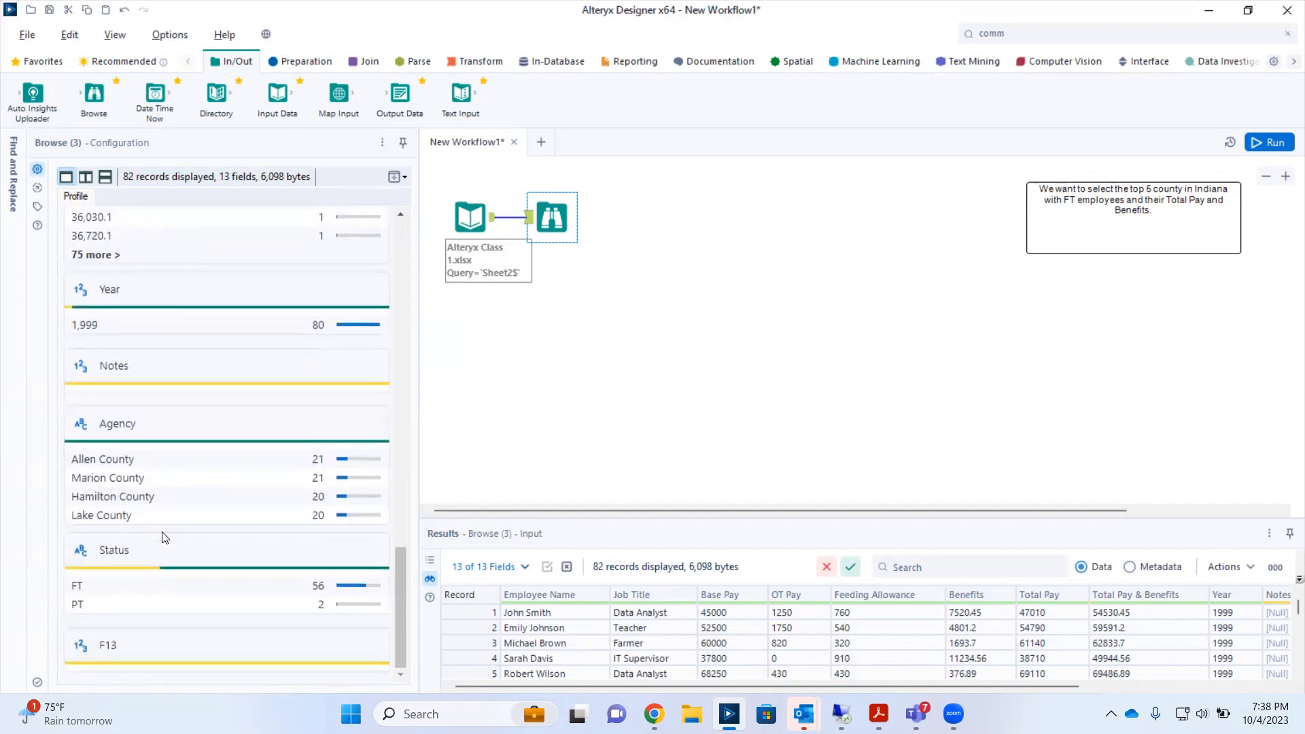
# Step: Review the Browse tool's field profile from Status back to Employee Name, and examine all columns and records in its results grid
pyautogui.moveTo(137, 571)
pyautogui.scroll(5, 161, 608)
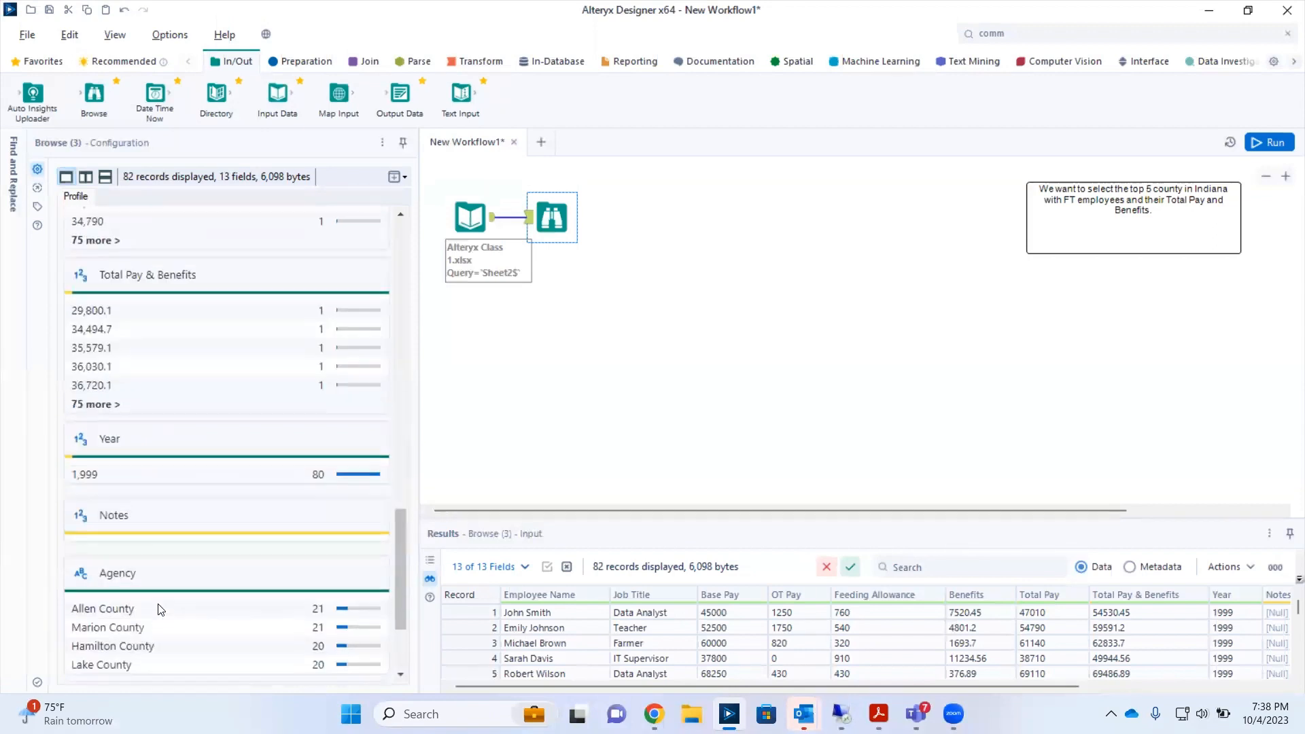
pyautogui.scroll(10, 161, 608)
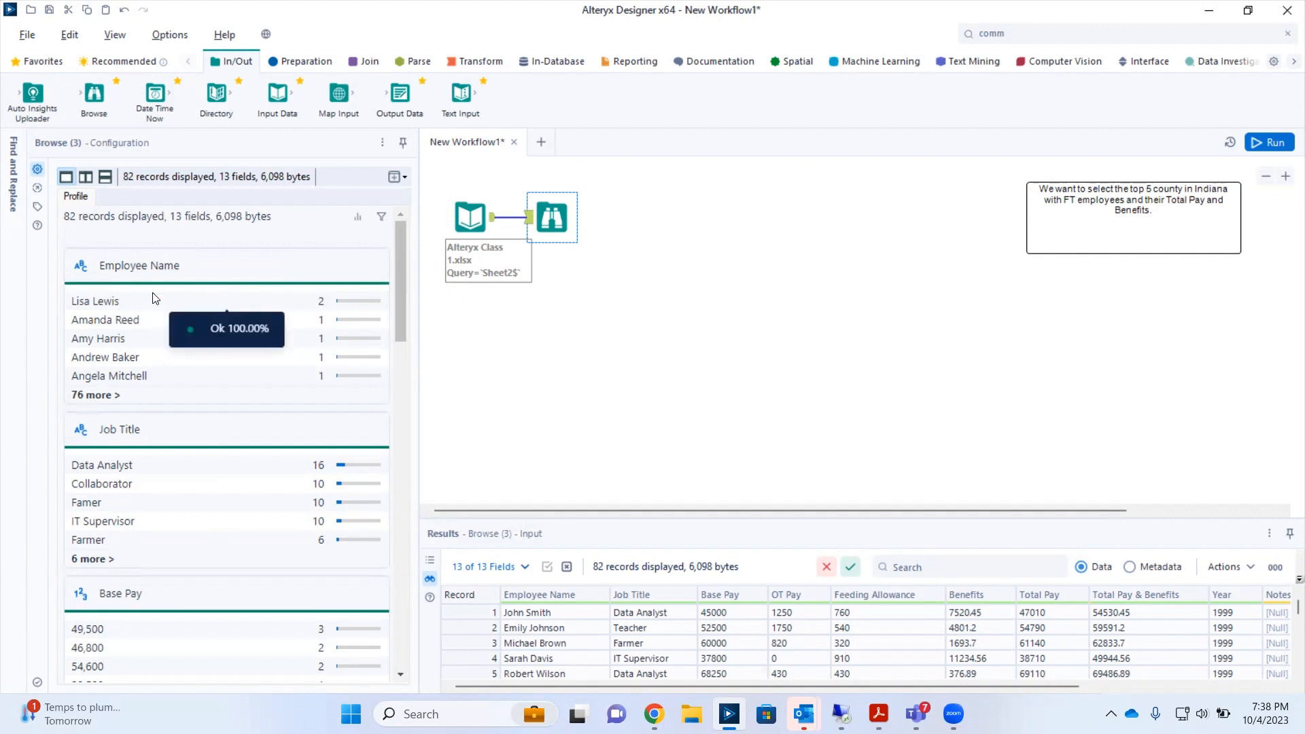
pyautogui.scroll(-3, 151, 525)
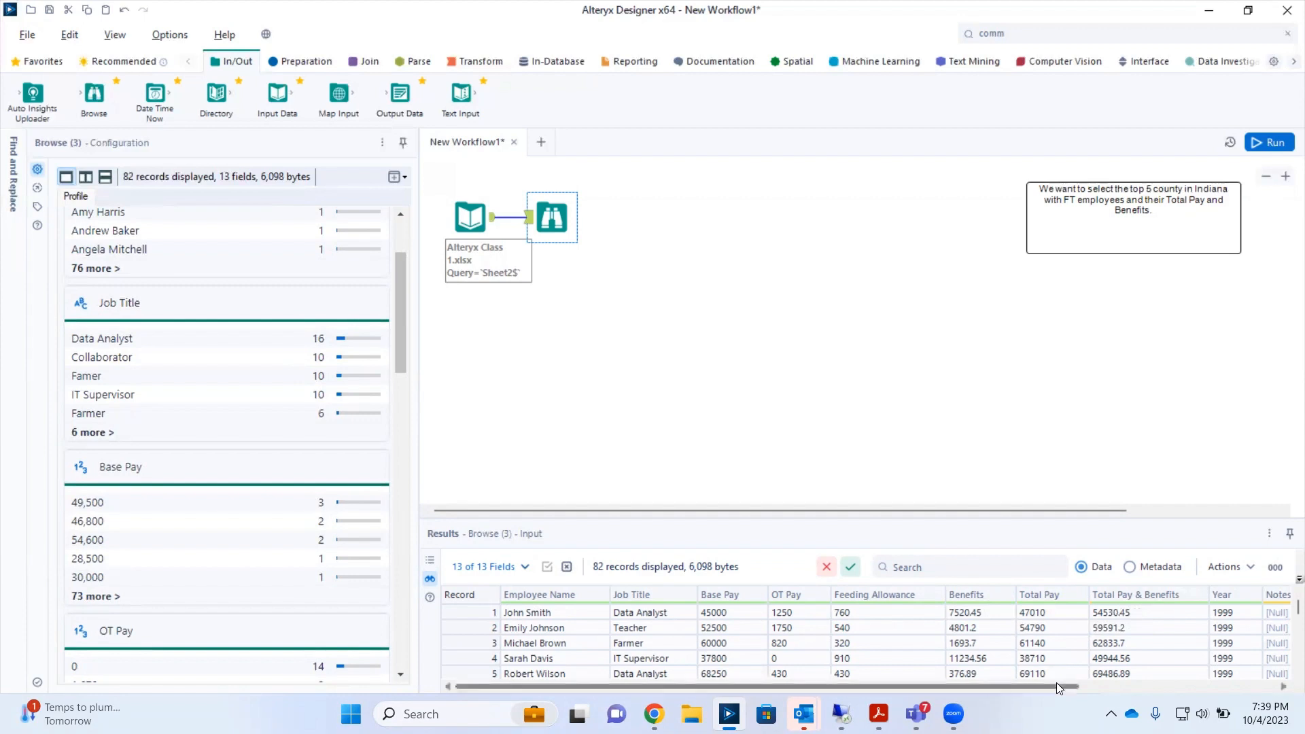
pyautogui.moveTo(1056, 682); pyautogui.dragTo(1169, 682)
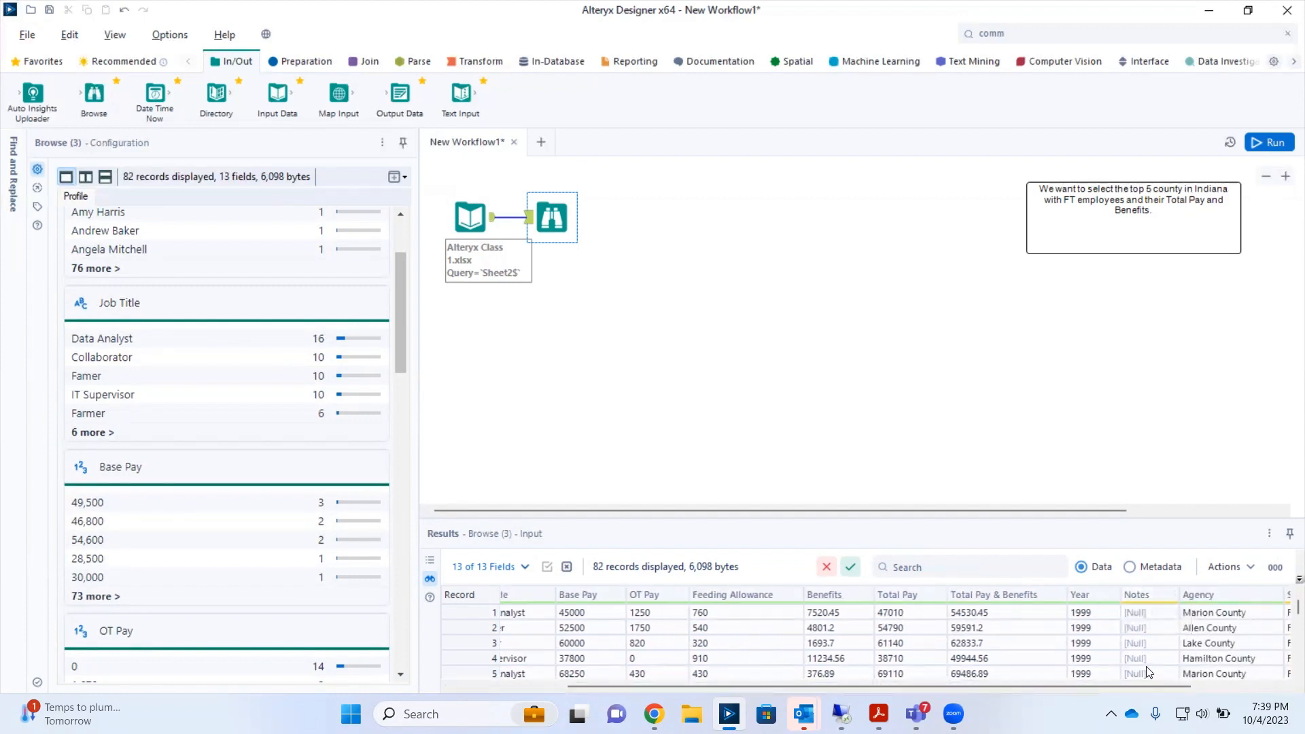
pyautogui.moveTo(1164, 686); pyautogui.dragTo(1261, 677)
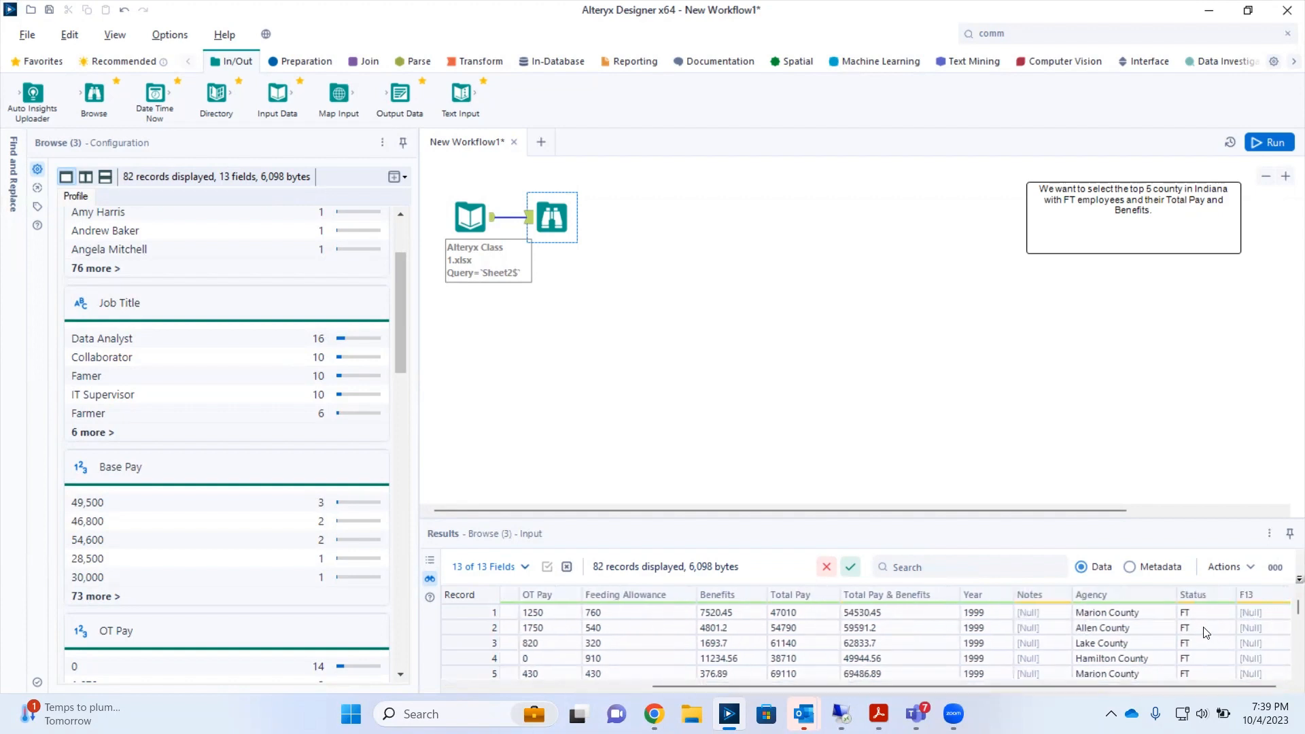
pyautogui.scroll(-20, 1205, 660)
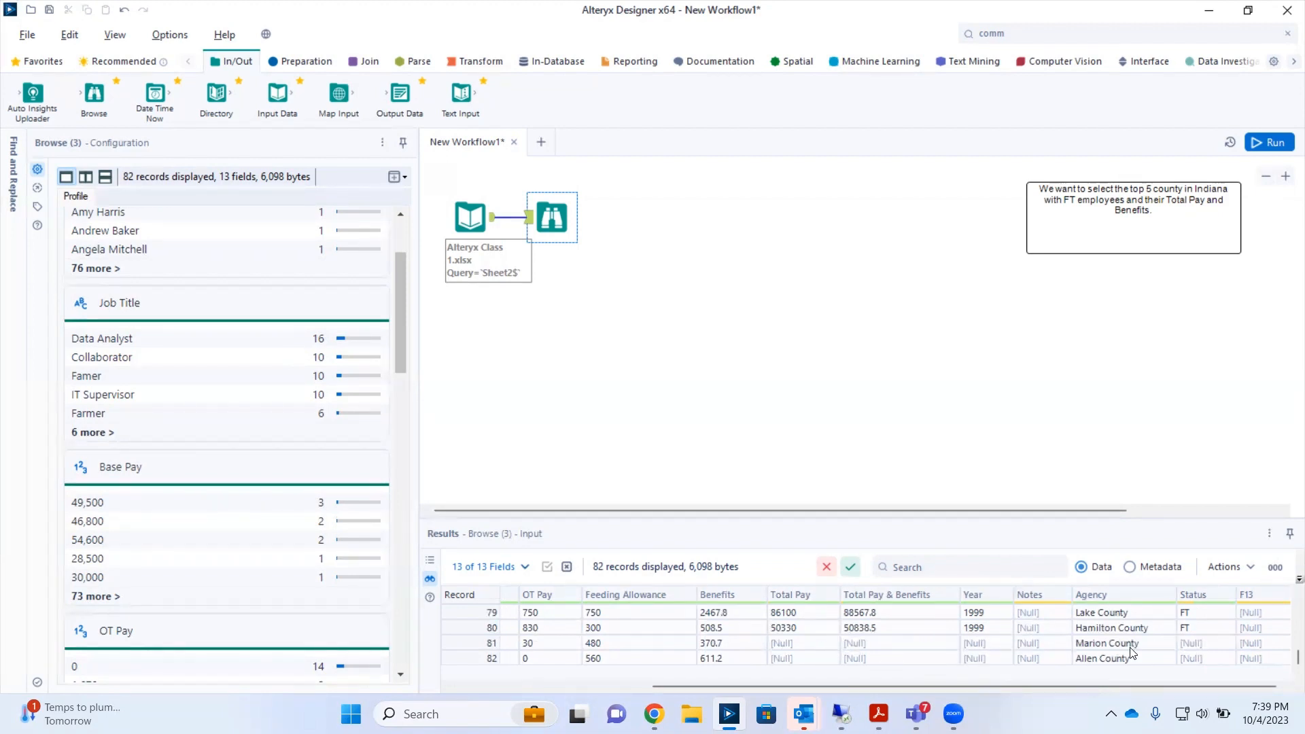
pyautogui.scroll(20, 1266, 634)
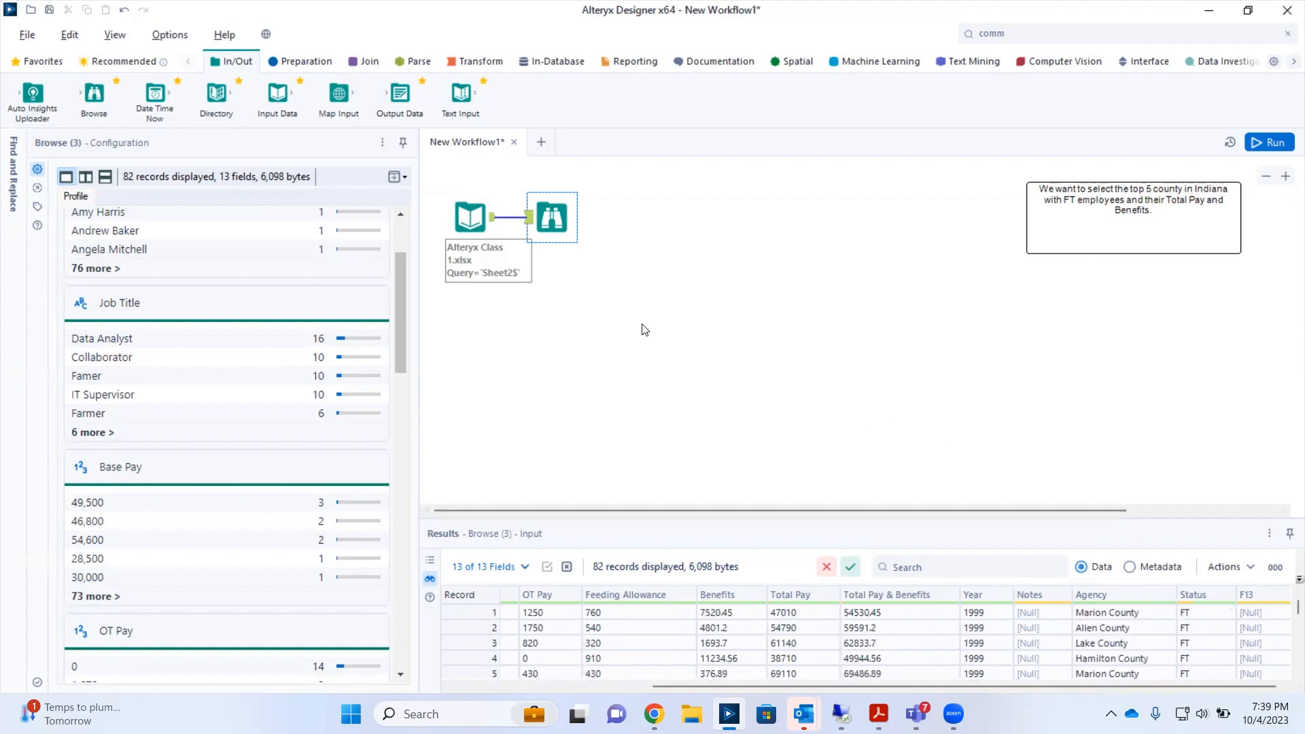
# Step: Replace the Browse tool with a Select tool connected to the Input Data tool's output
pyautogui.click(555, 217)
pyautogui.press('Delete')
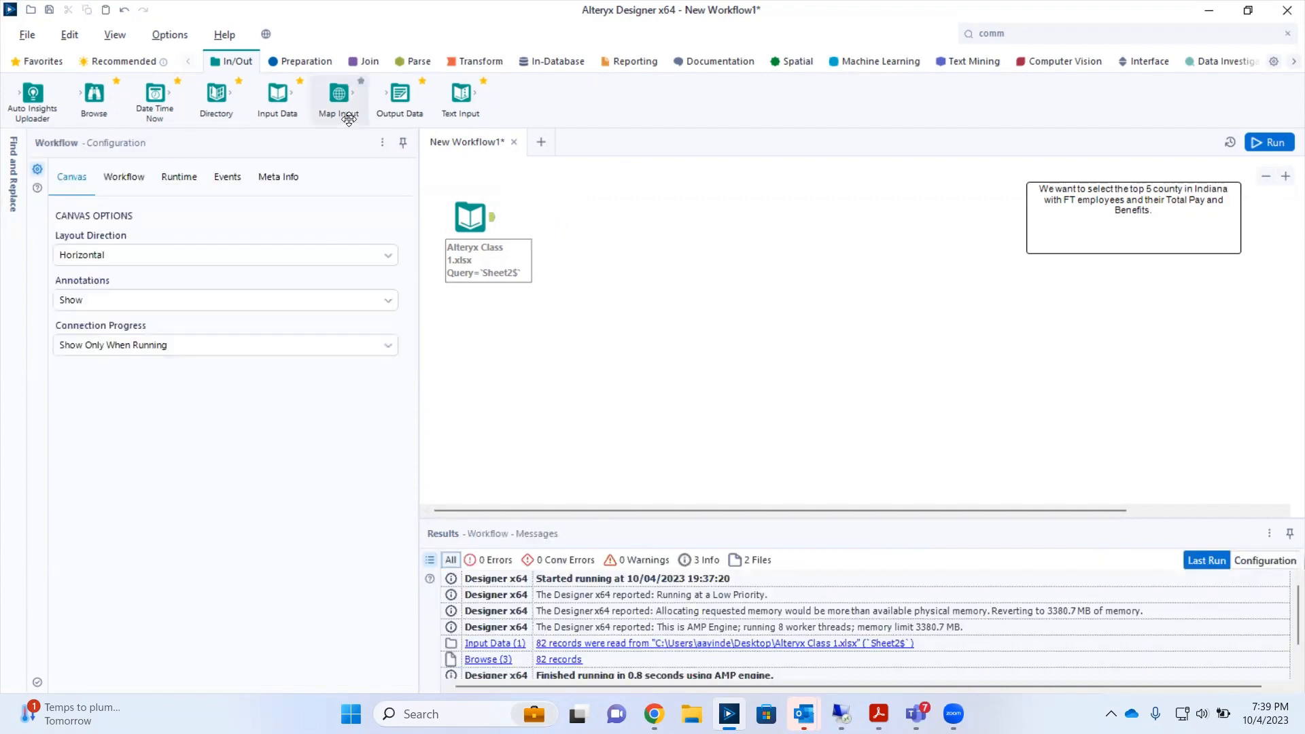
pyautogui.click(297, 68)
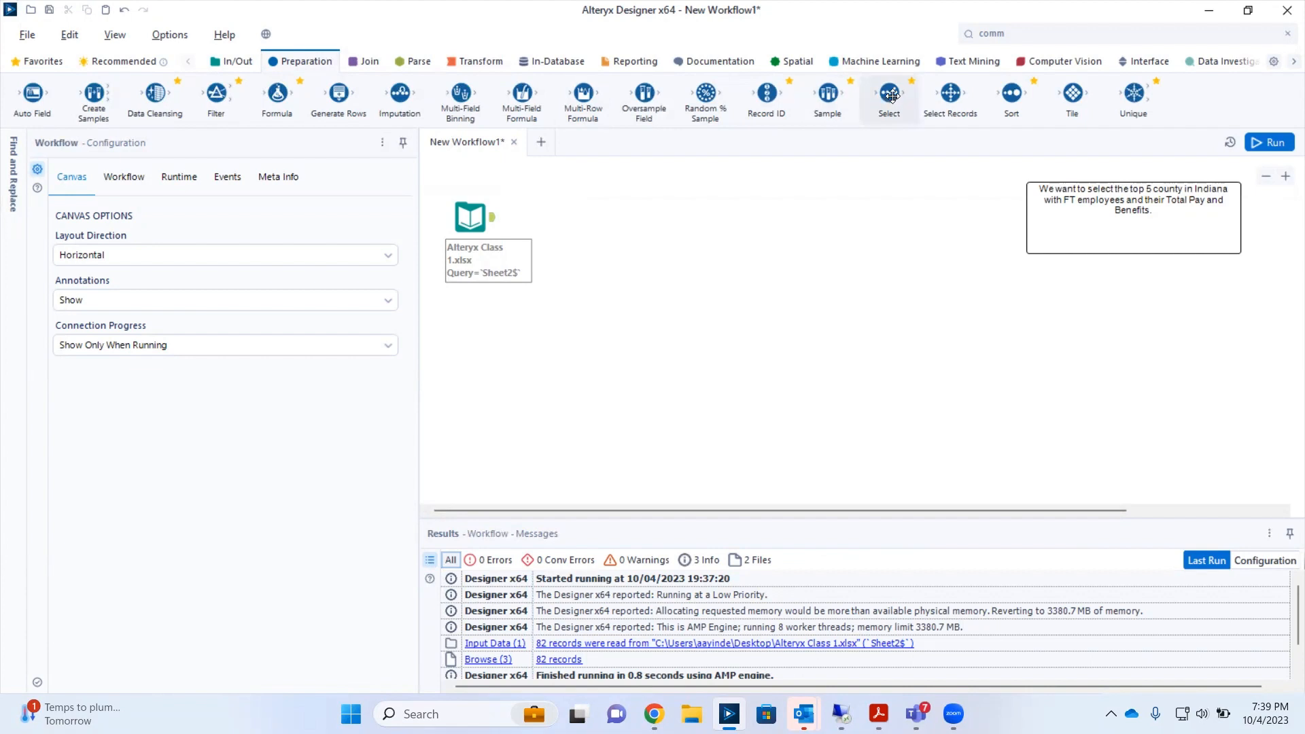
pyautogui.moveTo(892, 95); pyautogui.dragTo(609, 222)
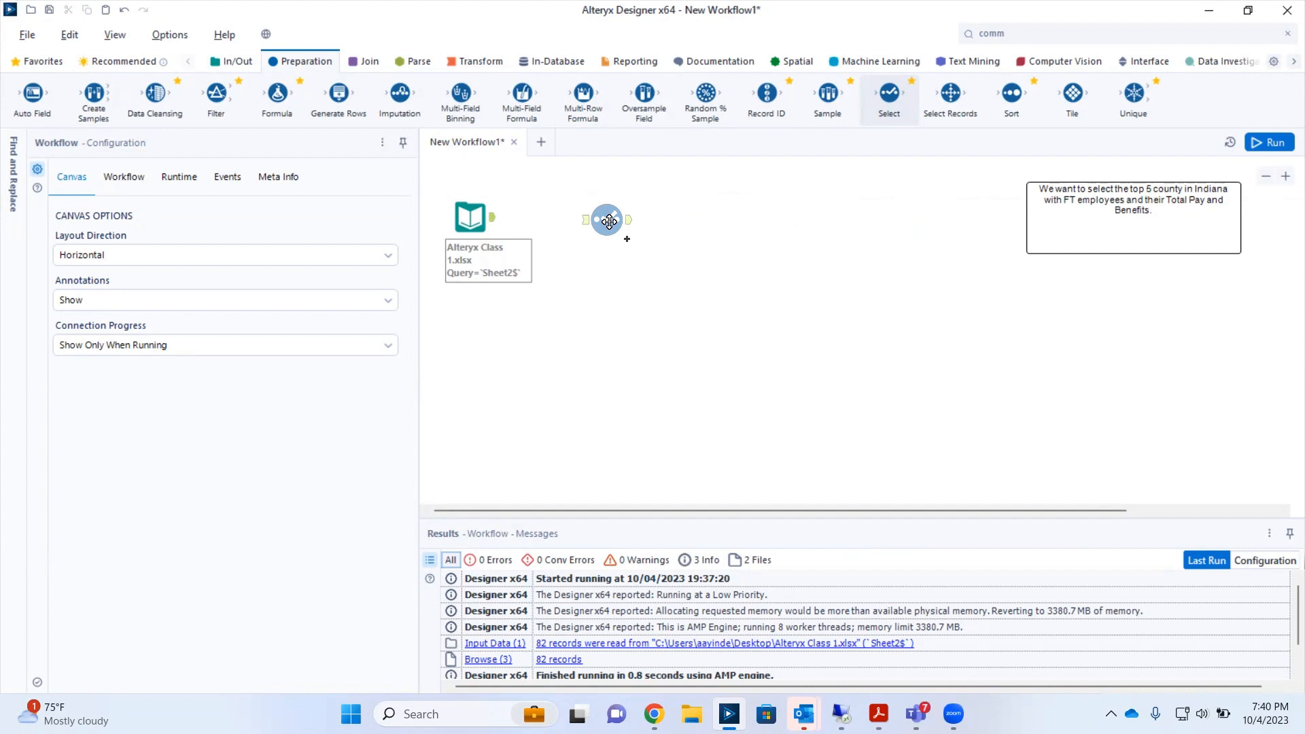
pyautogui.moveTo(608, 221); pyautogui.dragTo(604, 218)
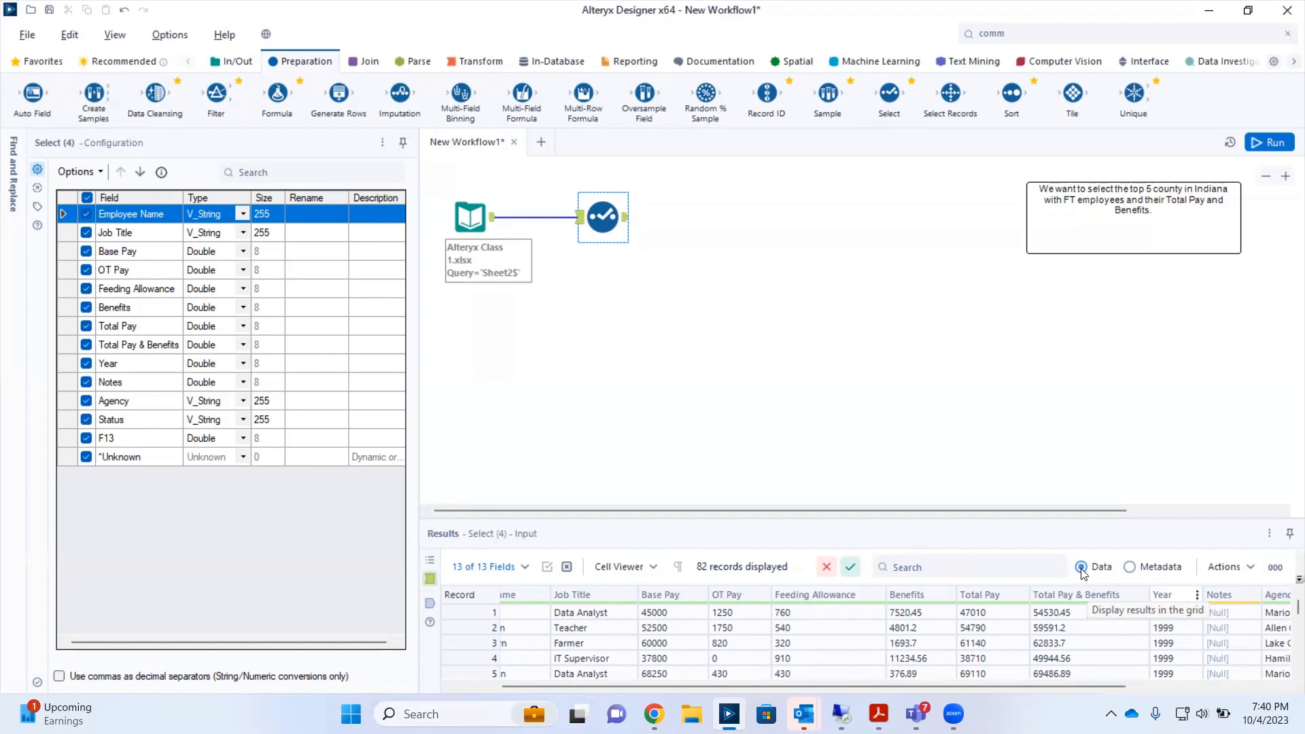
# Step: Examine the metadata of the Select tool's input for all fields, comparing it with the data records
pyautogui.click(1130, 568)
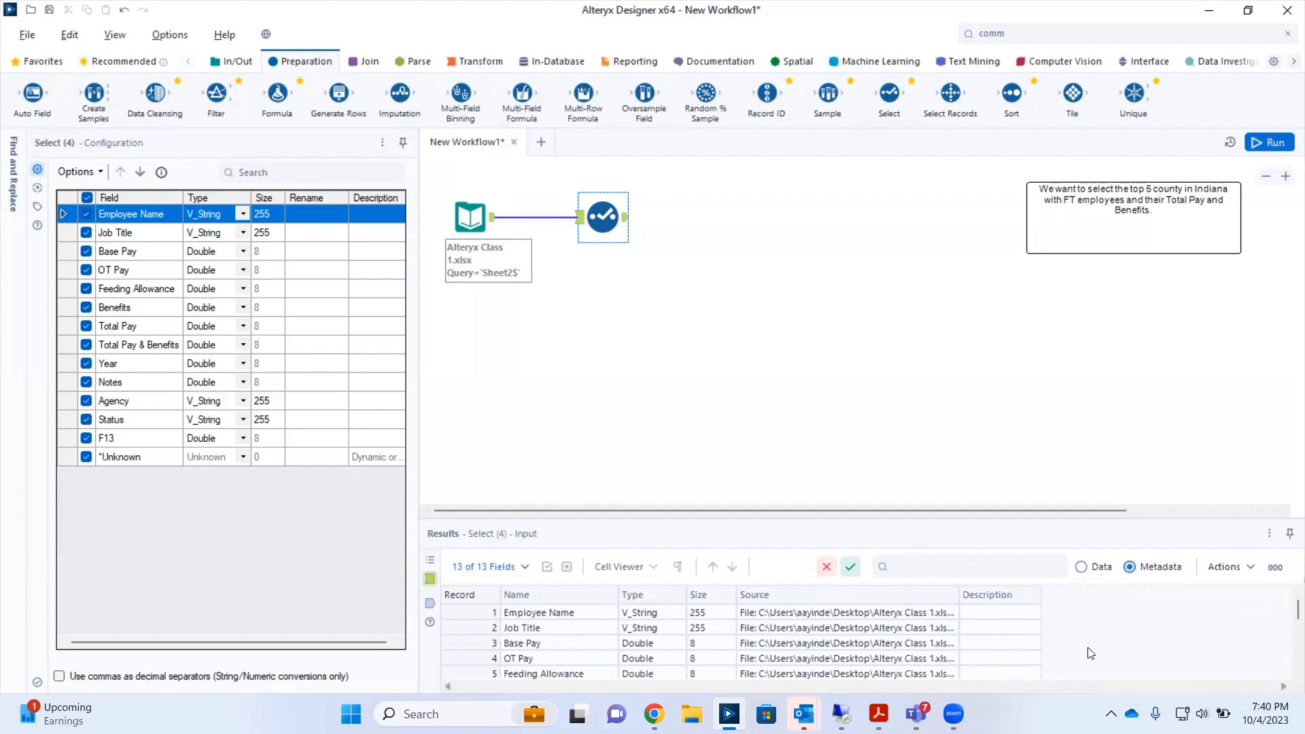
pyautogui.scroll(-3, 1091, 653)
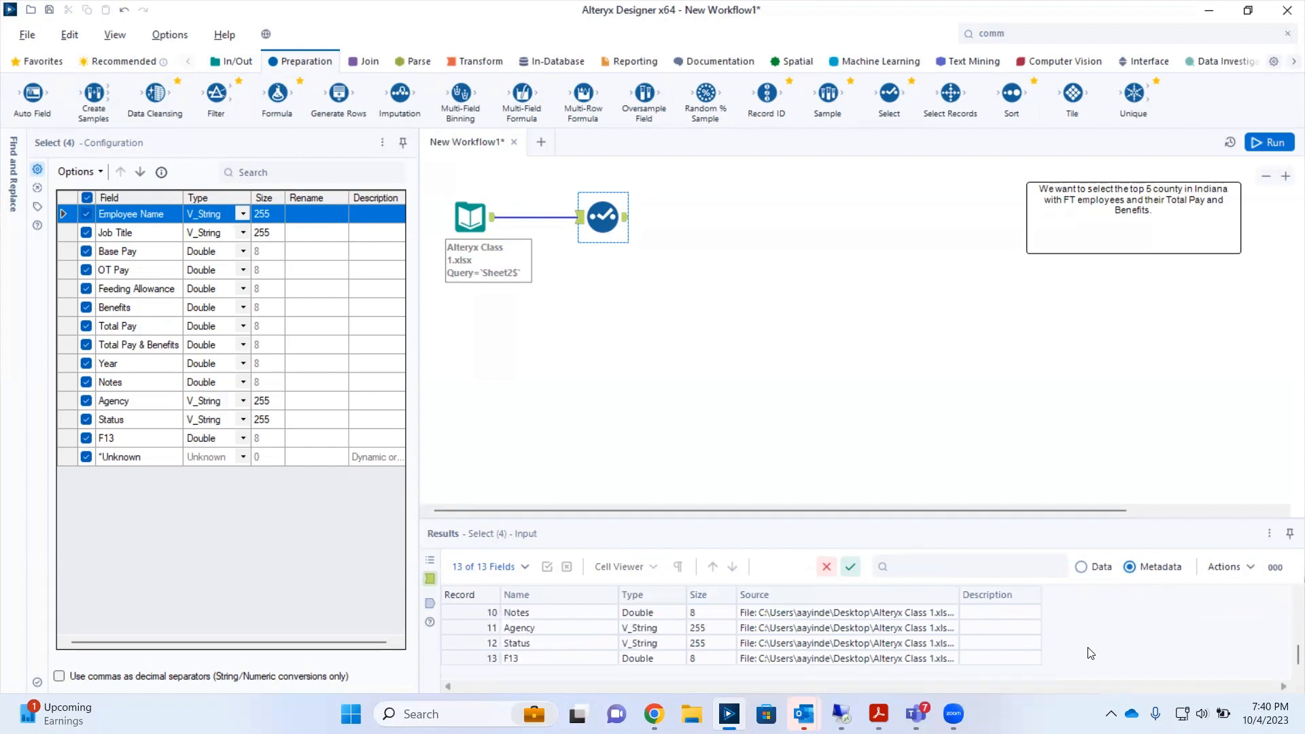
pyautogui.scroll(3, 1091, 653)
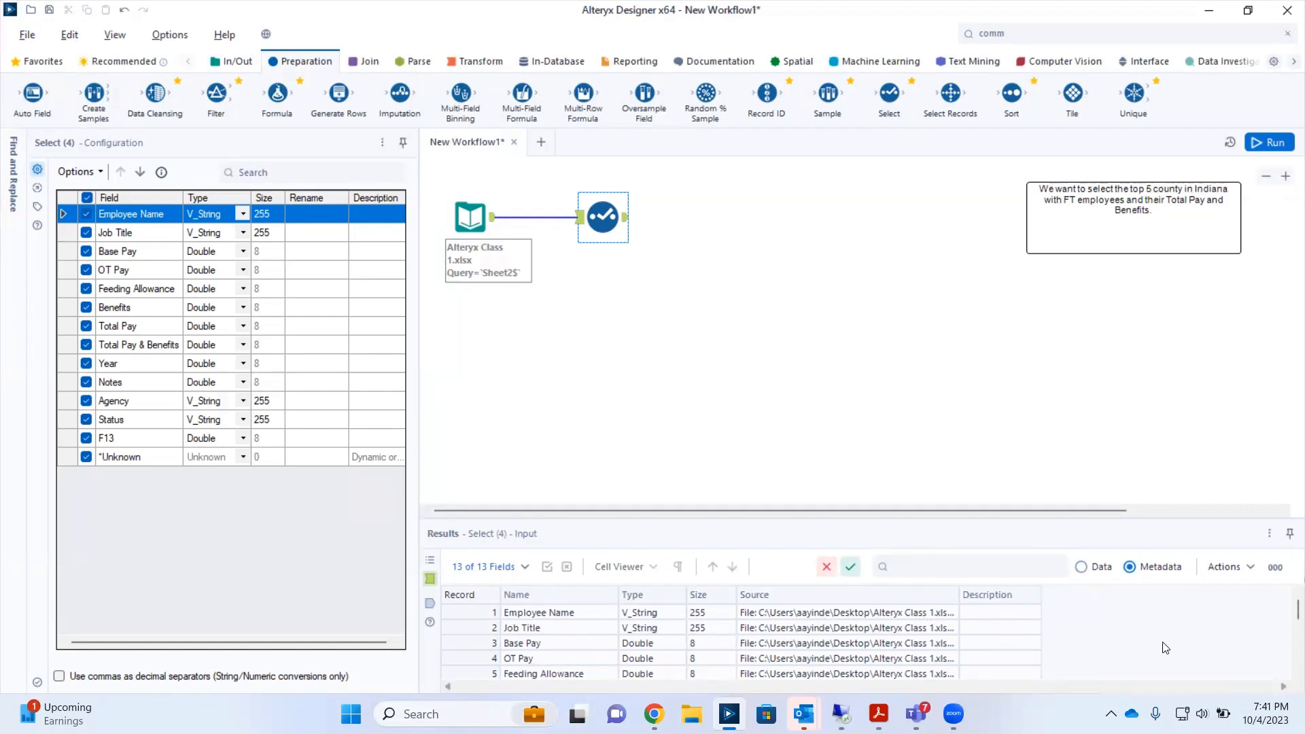
pyautogui.click(1081, 567)
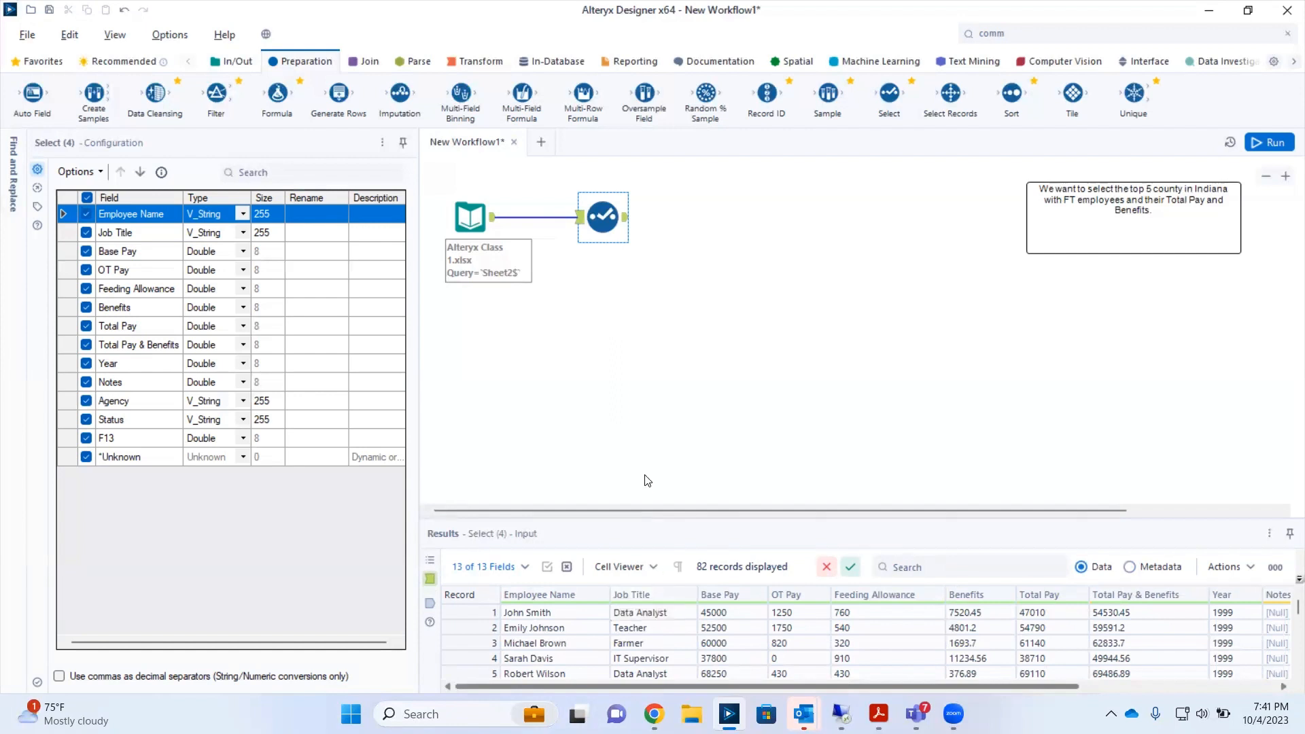
pyautogui.click(1130, 567)
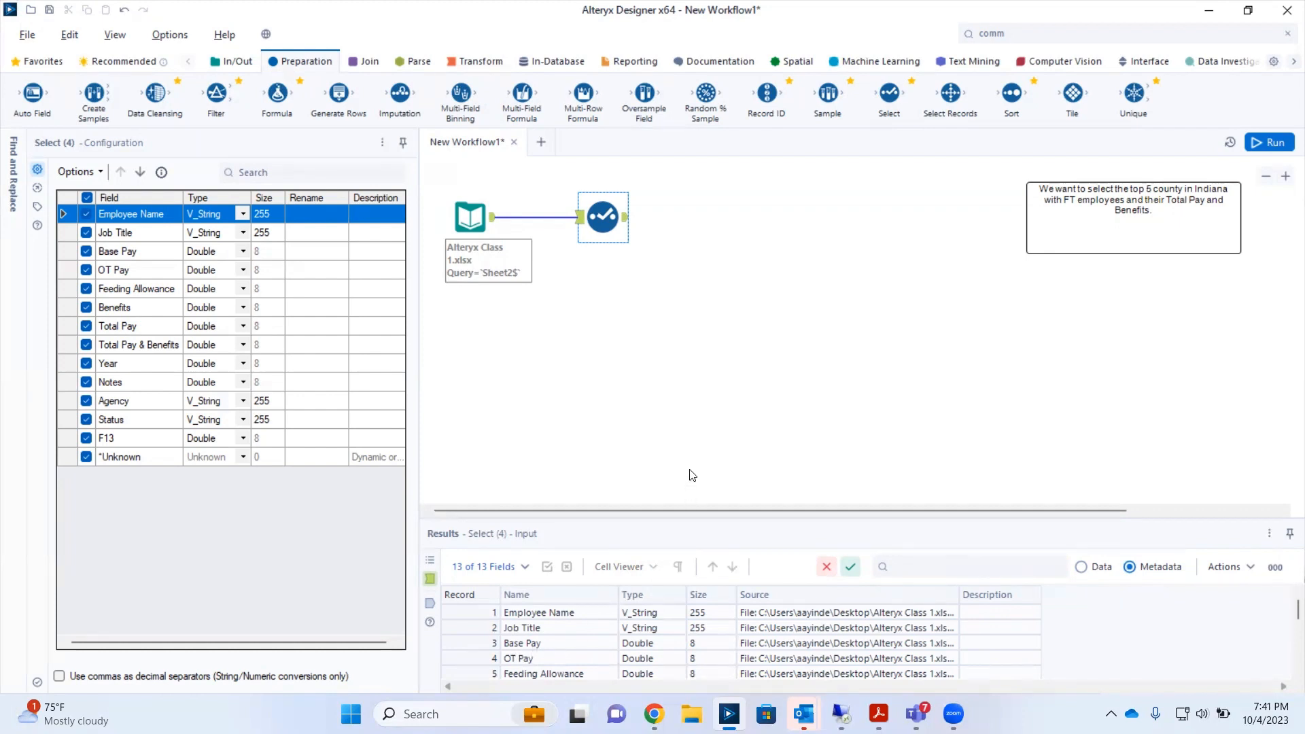
# Step: Change the data type of Base Pay, OT Pay and Feeding Allowance to V_String in the Select tool
pyautogui.click(246, 253)
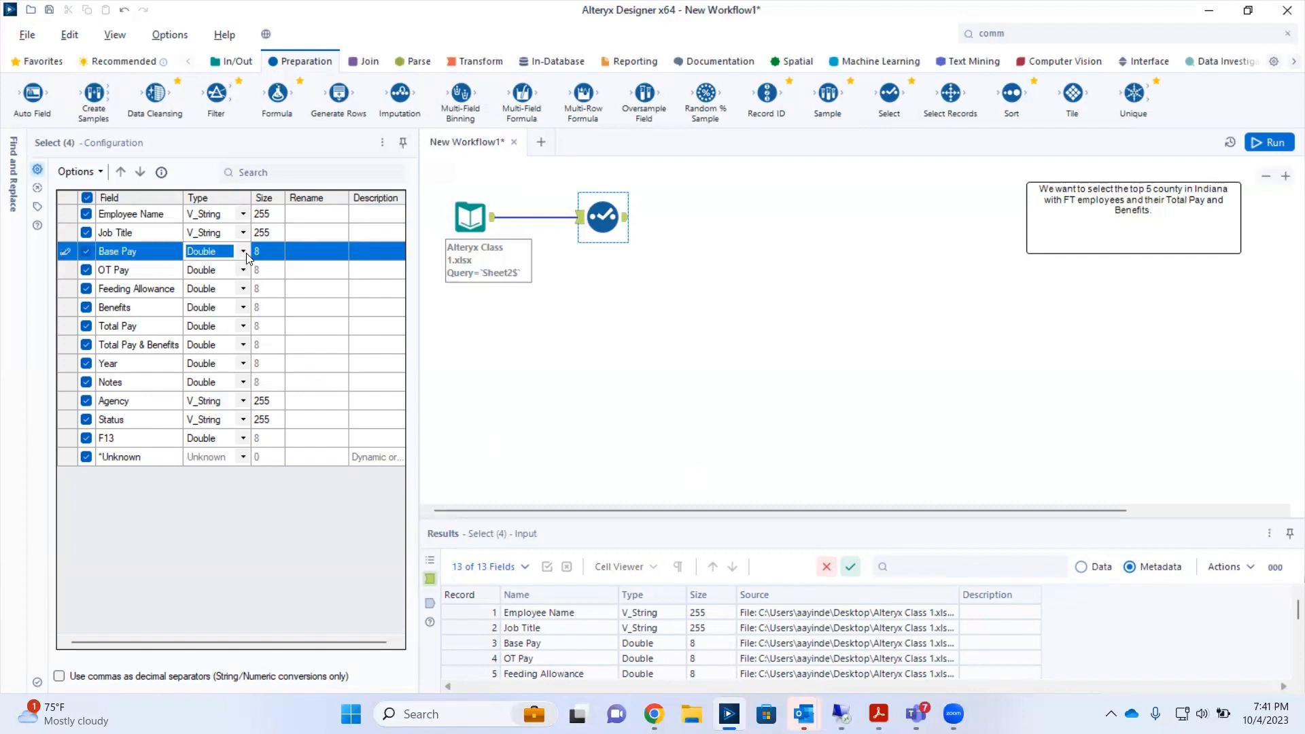
pyautogui.click(246, 253)
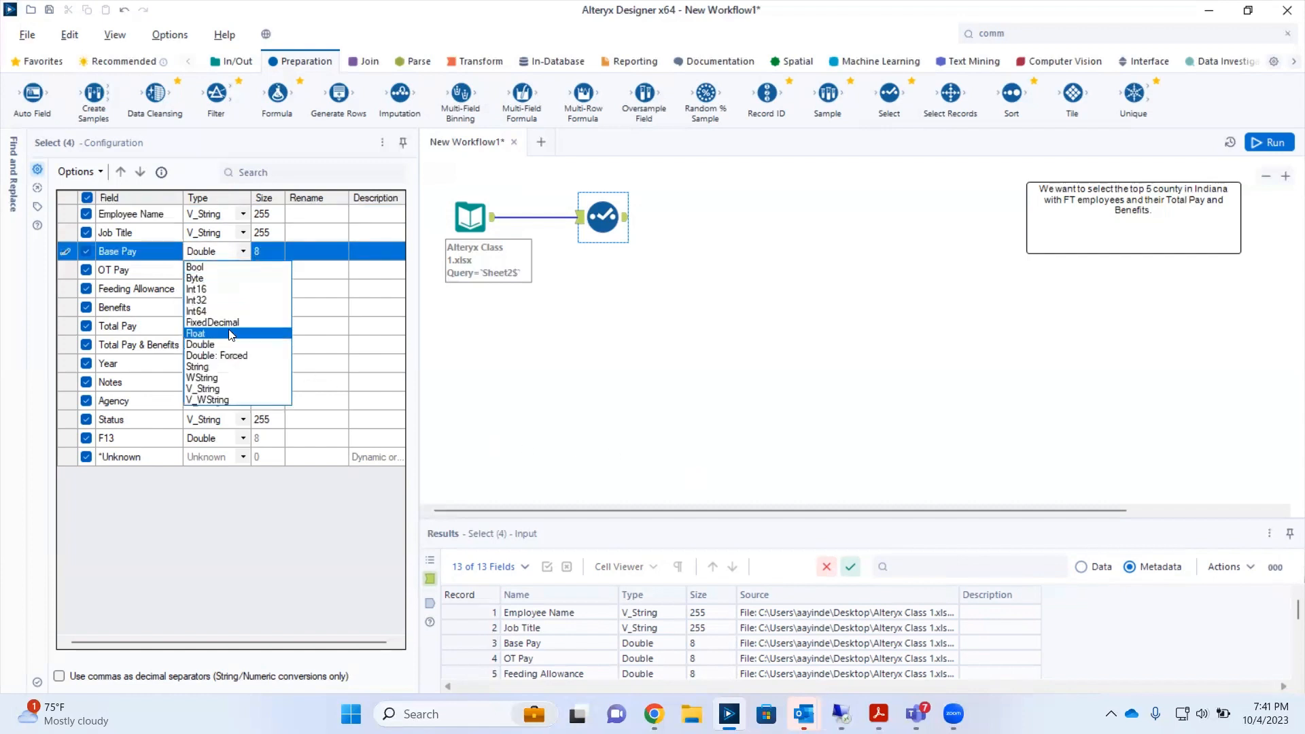
pyautogui.click(229, 391)
pyautogui.click(244, 271)
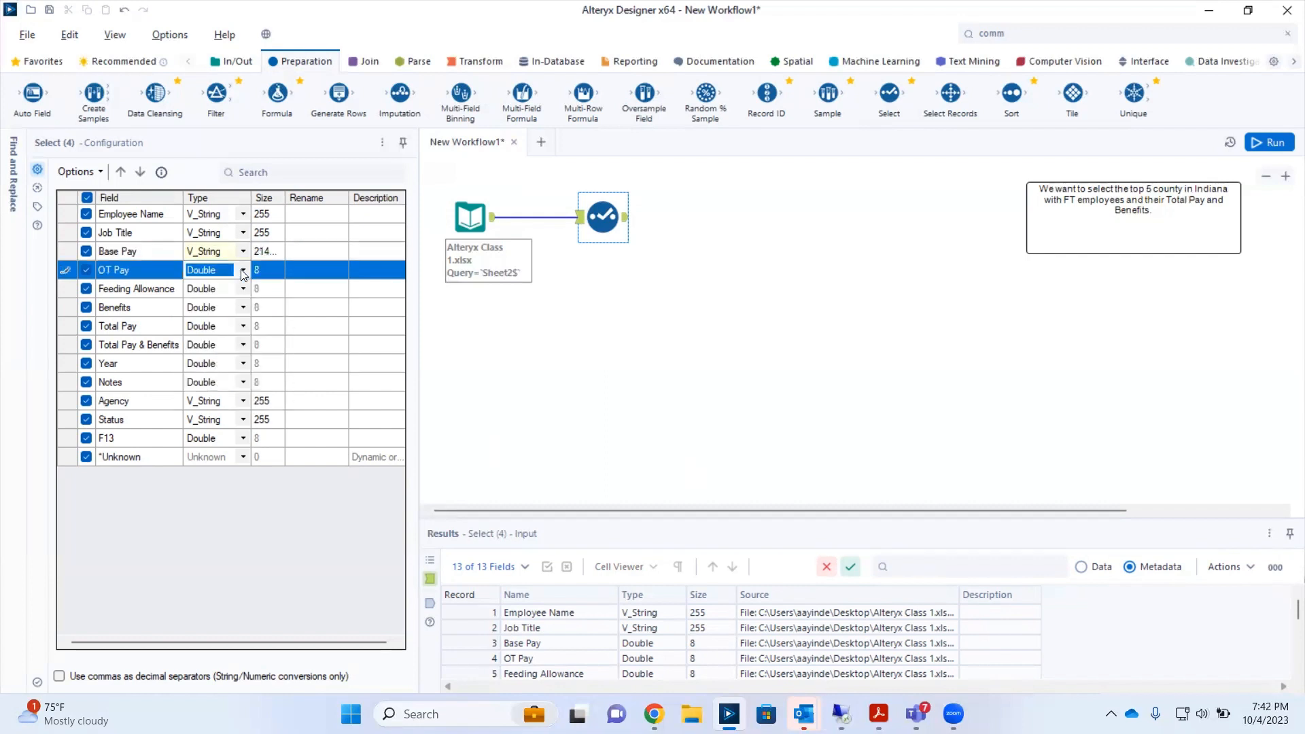
pyautogui.click(243, 271)
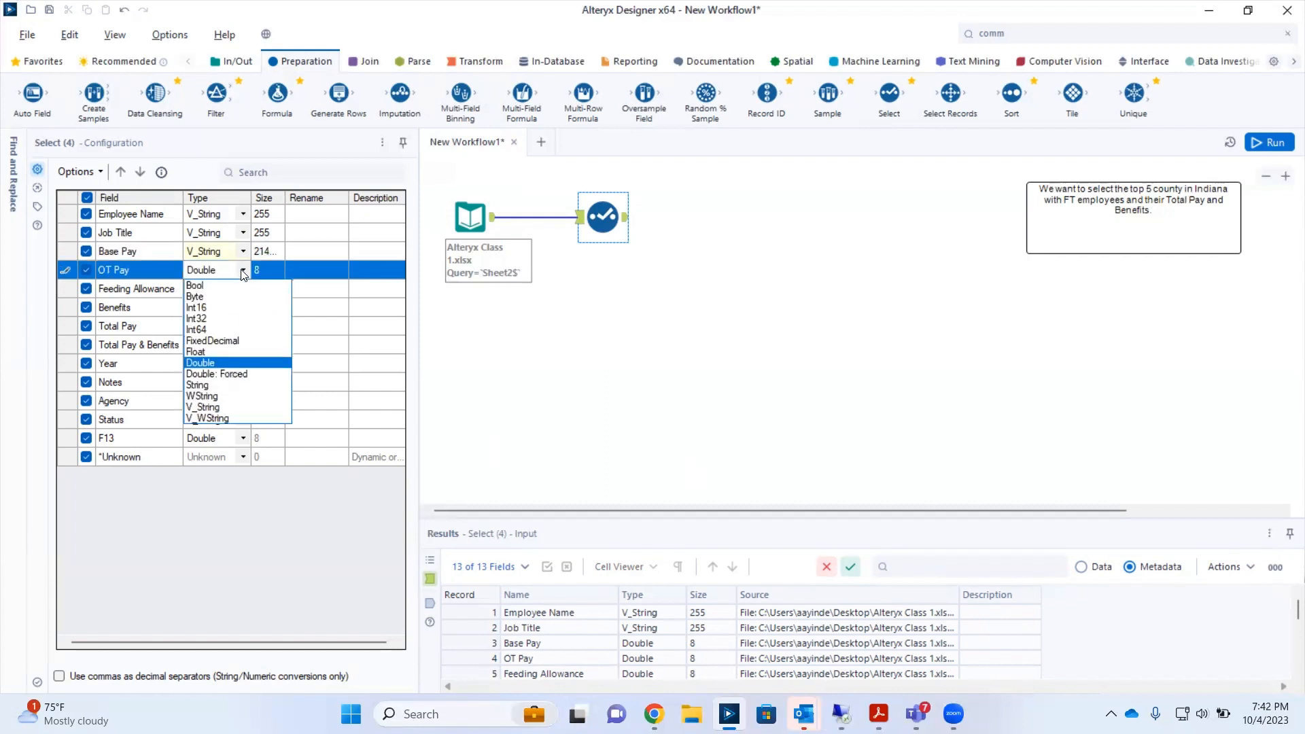
pyautogui.click(201, 407)
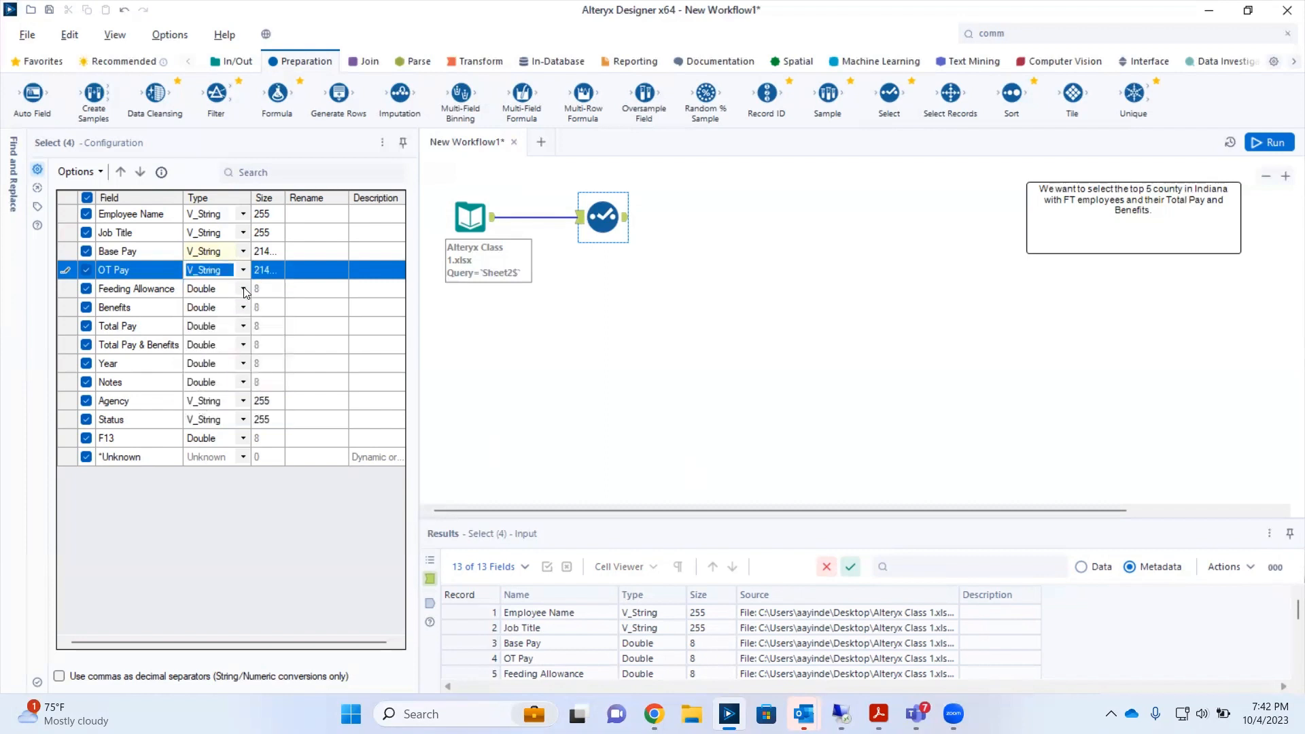
pyautogui.click(242, 288)
pyautogui.click(243, 289)
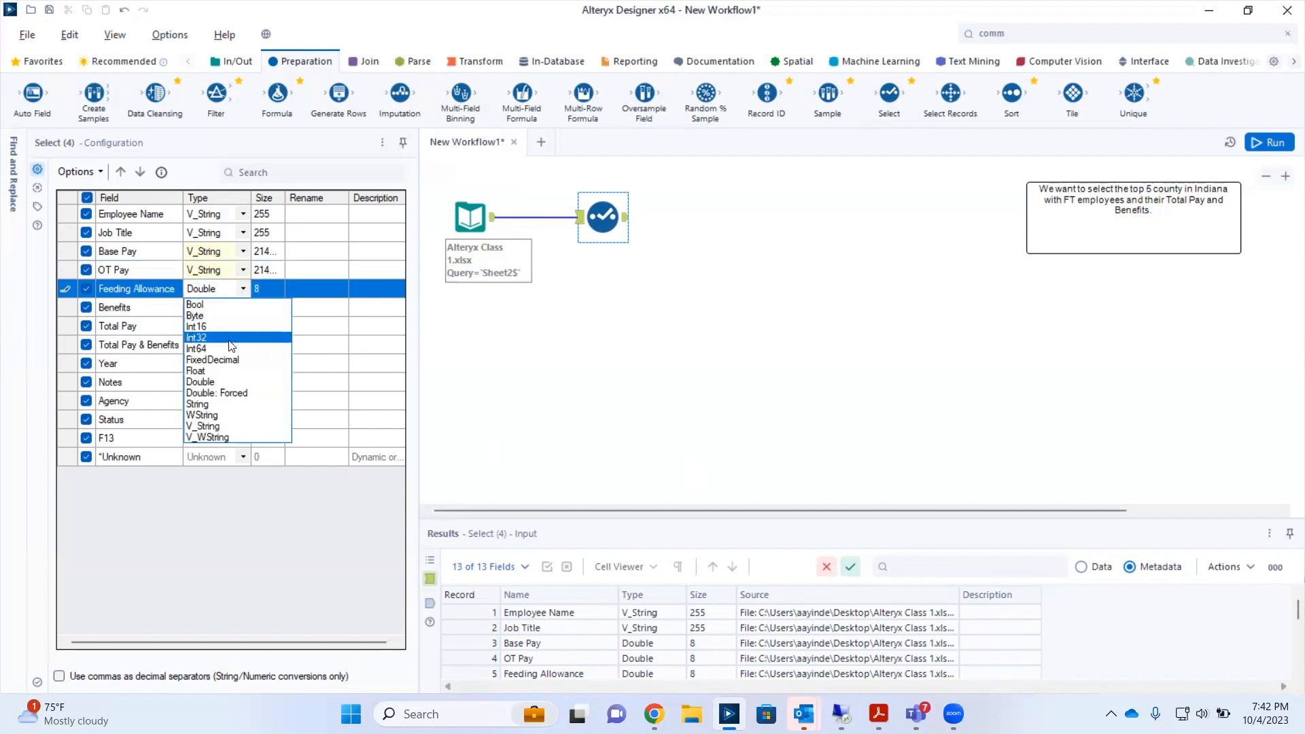
pyautogui.click(225, 425)
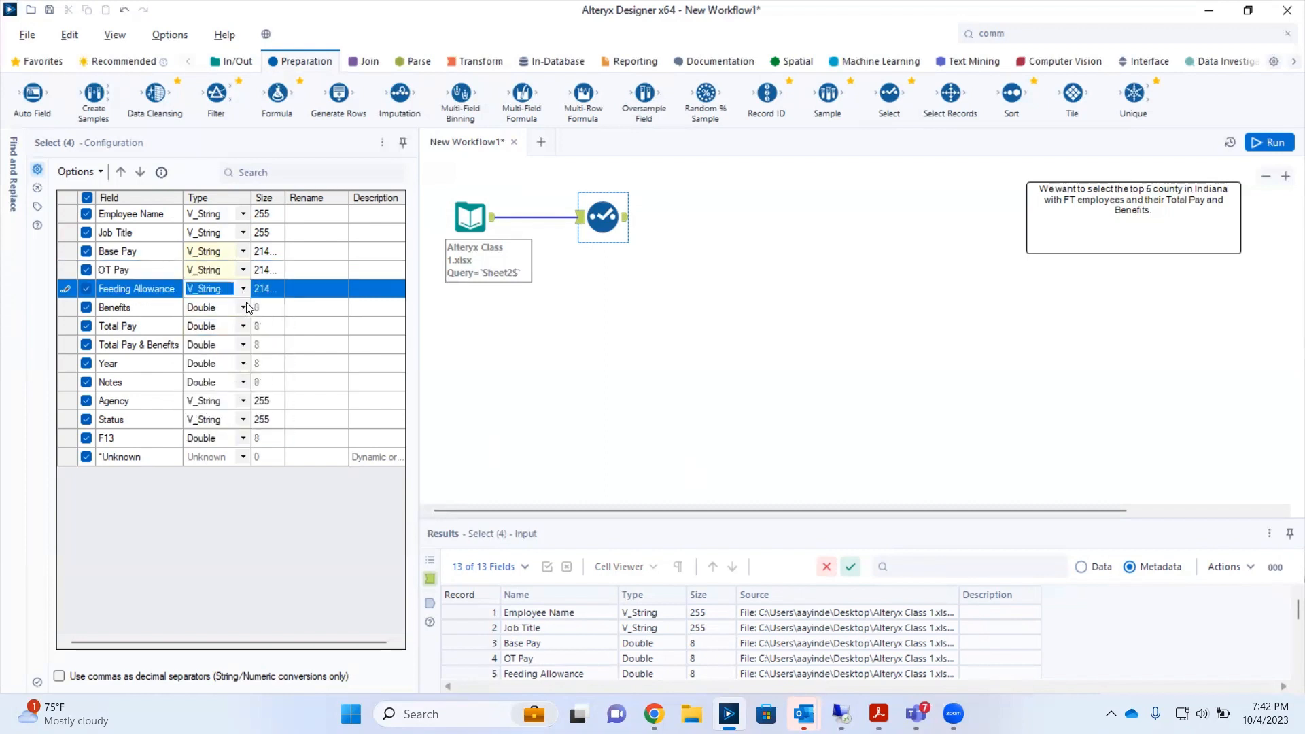
# Step: Change the data type of Benefits, Total Pay and Total Pay & Benefits to V_String
pyautogui.click(244, 309)
pyautogui.click(244, 308)
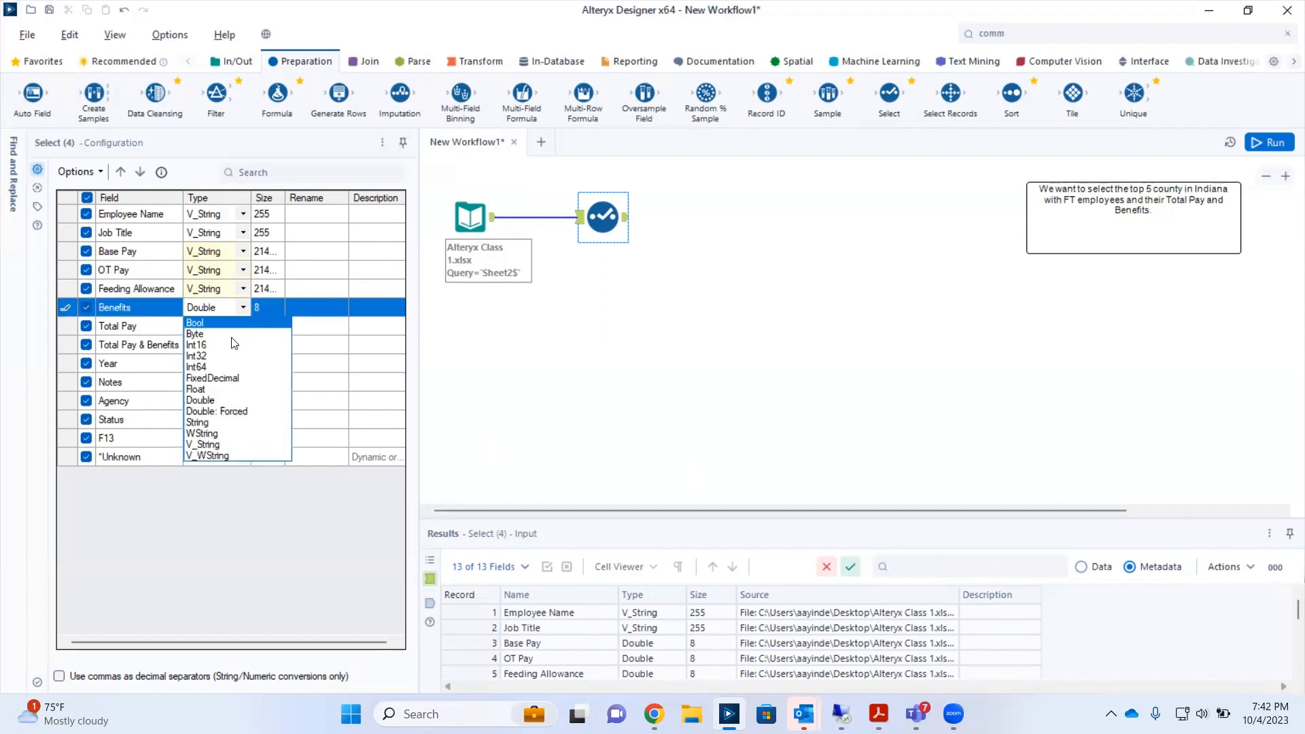
pyautogui.click(208, 445)
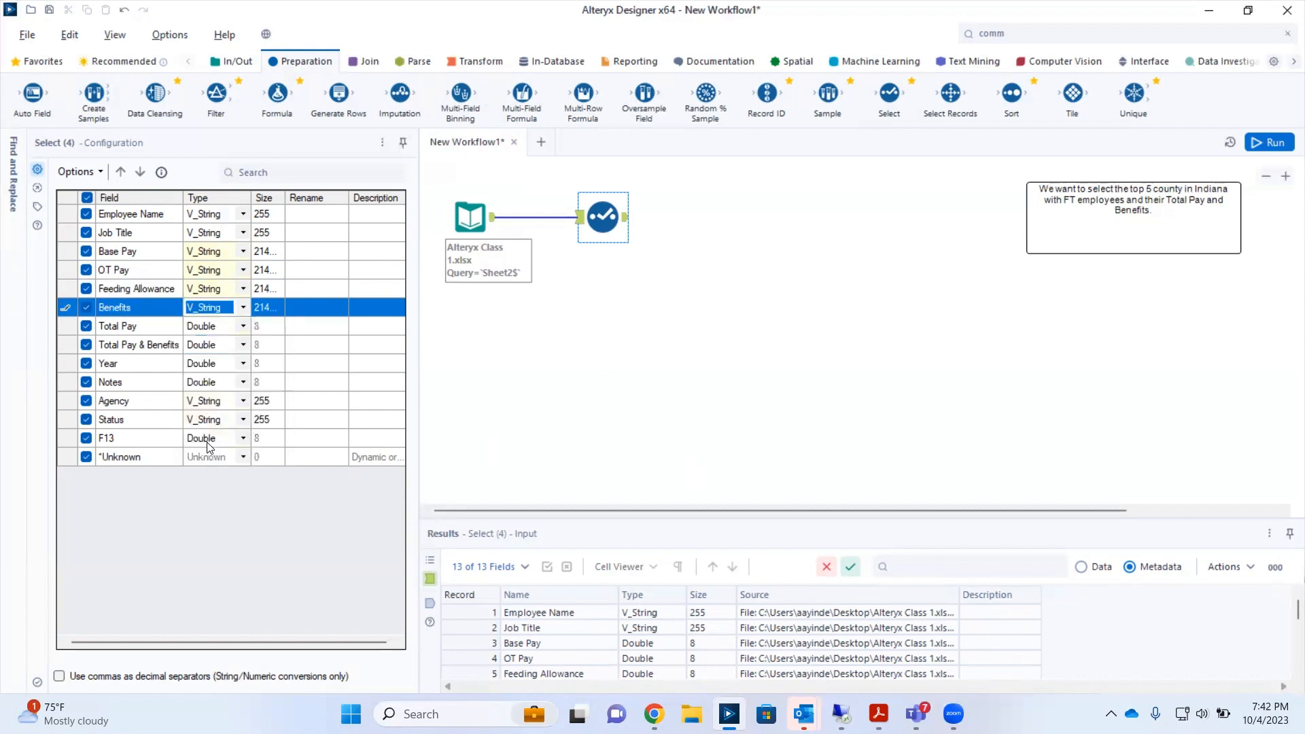
pyautogui.click(247, 328)
pyautogui.click(244, 327)
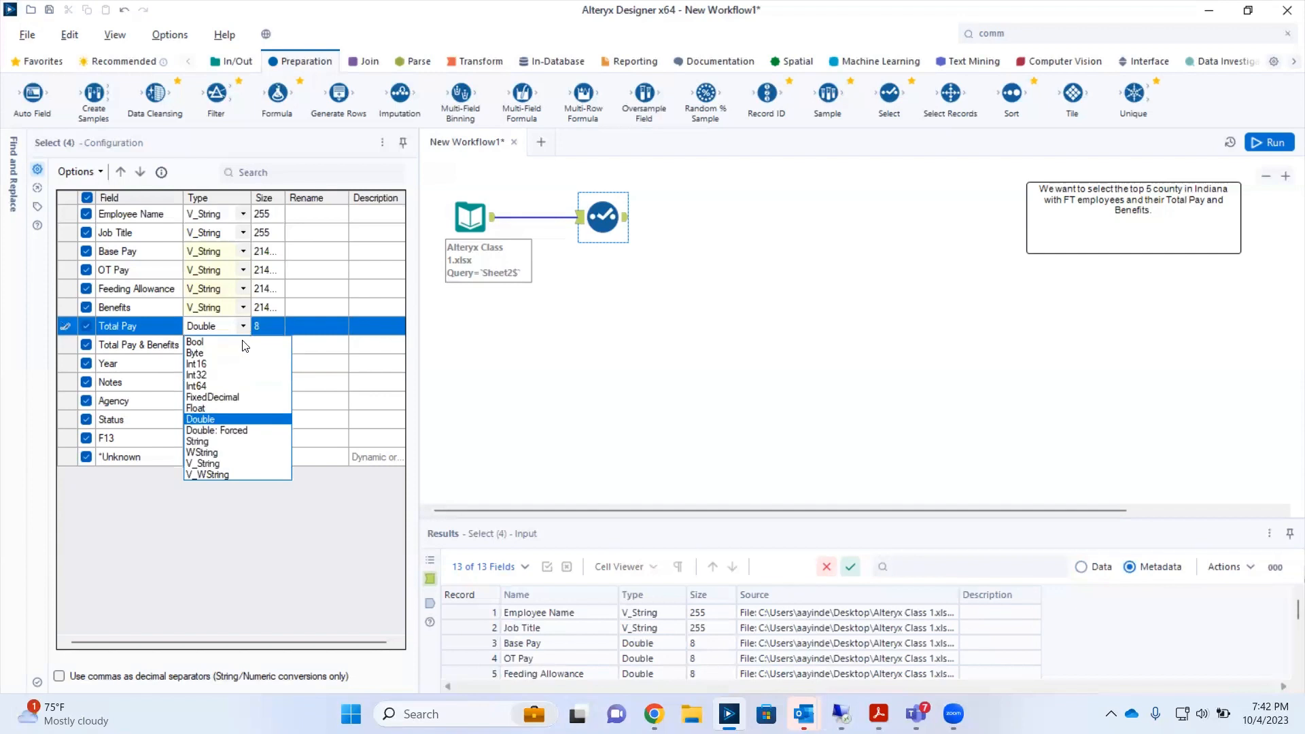
pyautogui.click(208, 464)
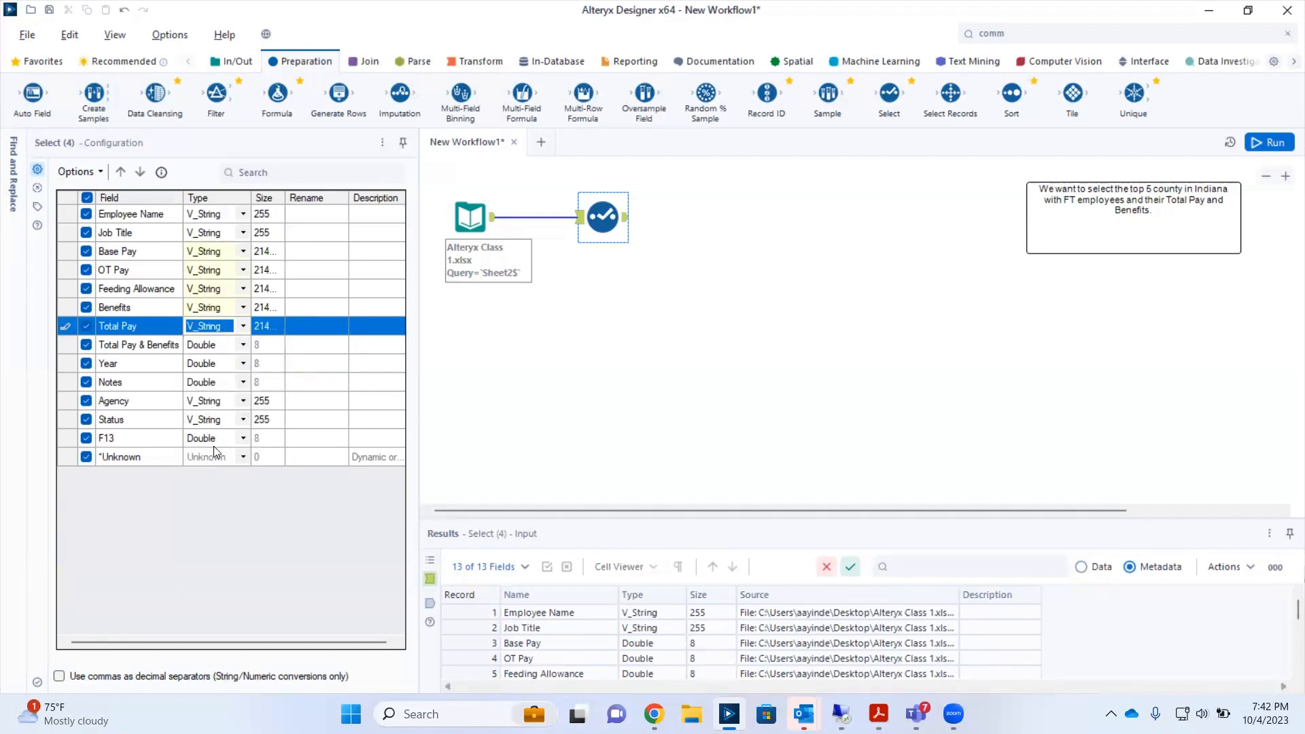
pyautogui.click(243, 345)
pyautogui.click(242, 346)
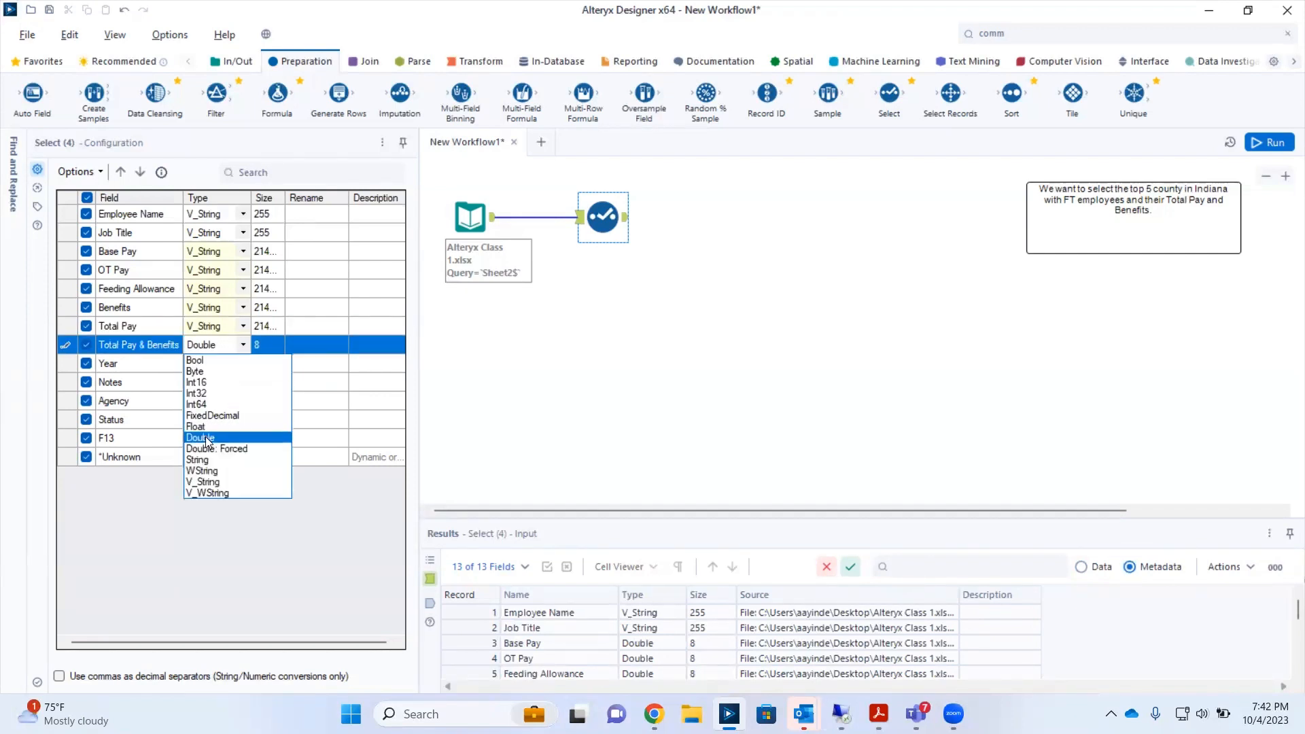
pyautogui.click(208, 483)
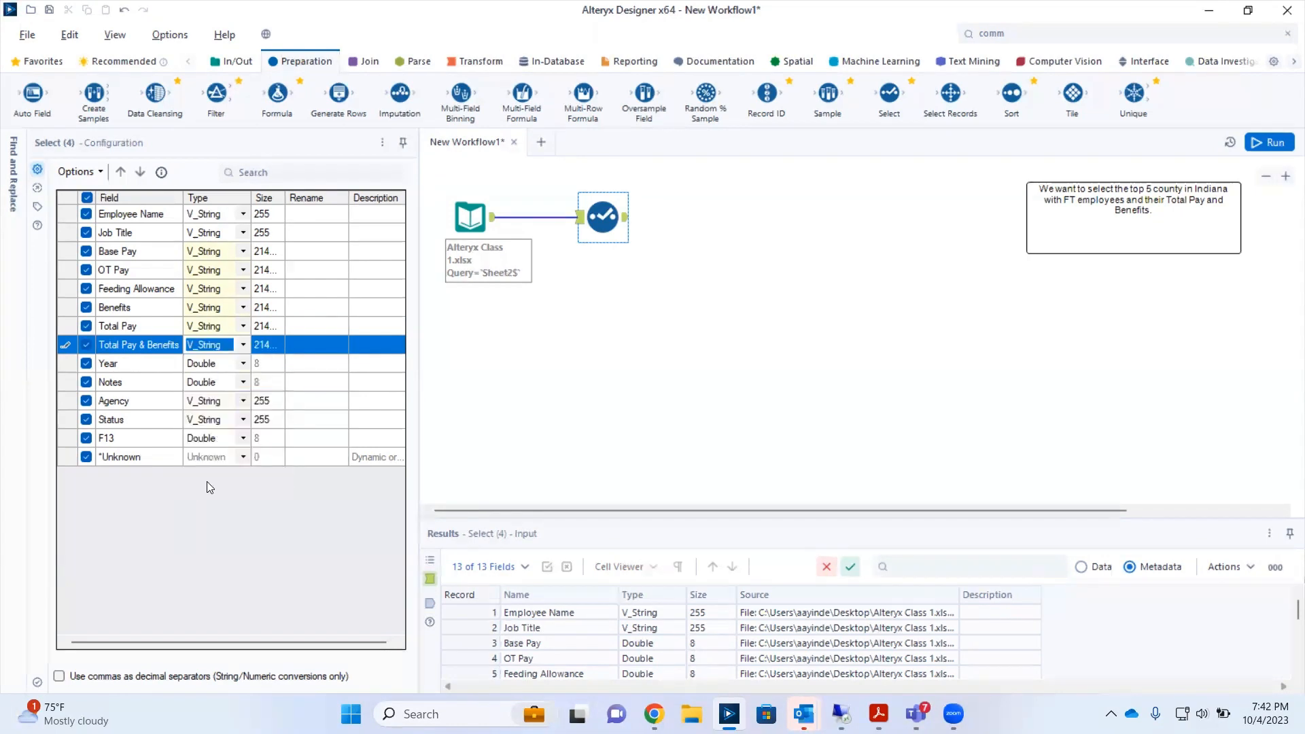
# Step: Set the Year, Notes and F13 fields to V_String, and run the workflow, dismissing the run message
pyautogui.click(243, 364)
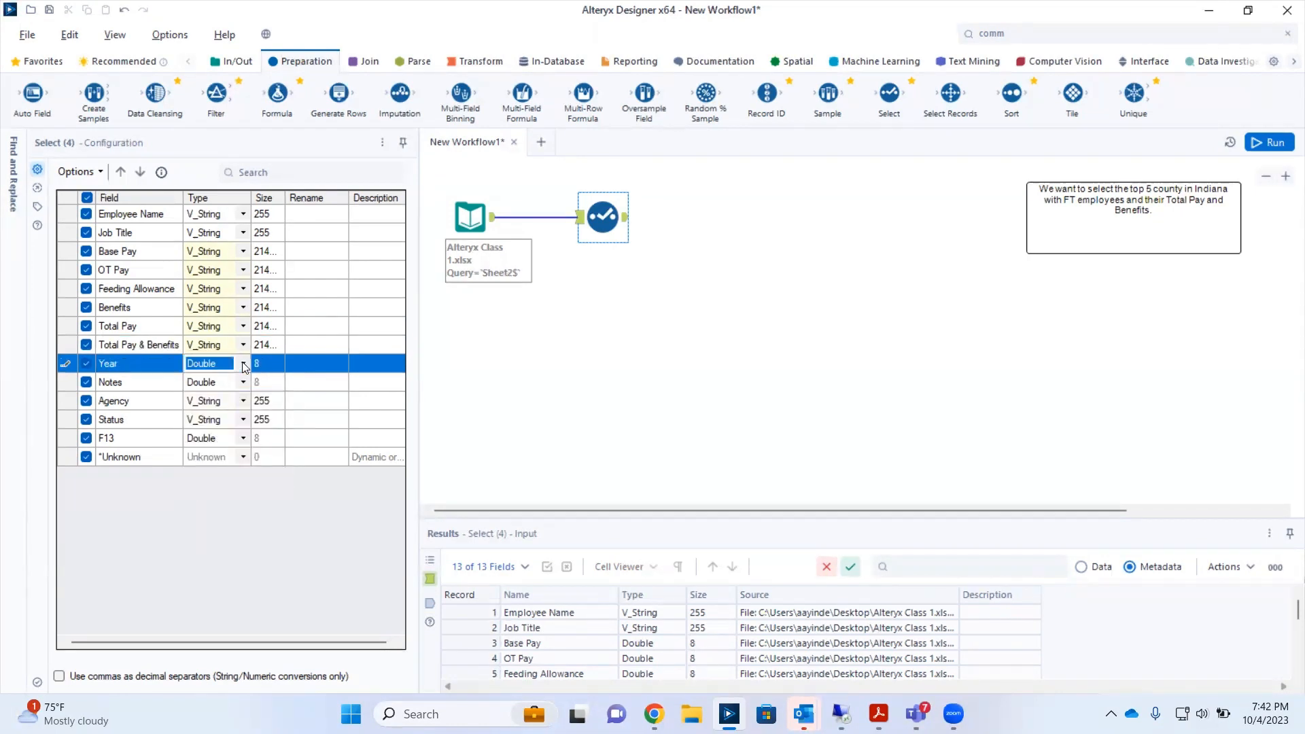
pyautogui.click(243, 364)
pyautogui.click(202, 502)
pyautogui.click(244, 383)
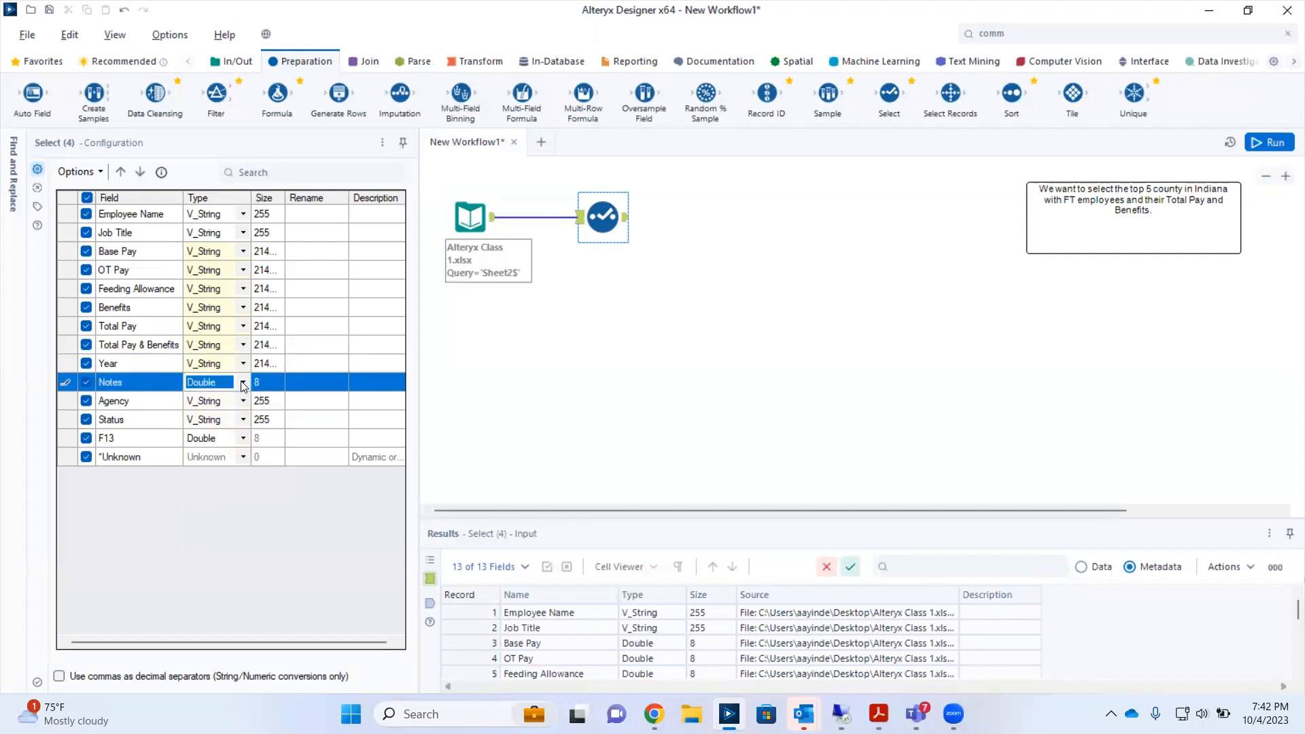
pyautogui.click(243, 382)
pyautogui.click(195, 518)
pyautogui.click(240, 437)
pyautogui.click(241, 438)
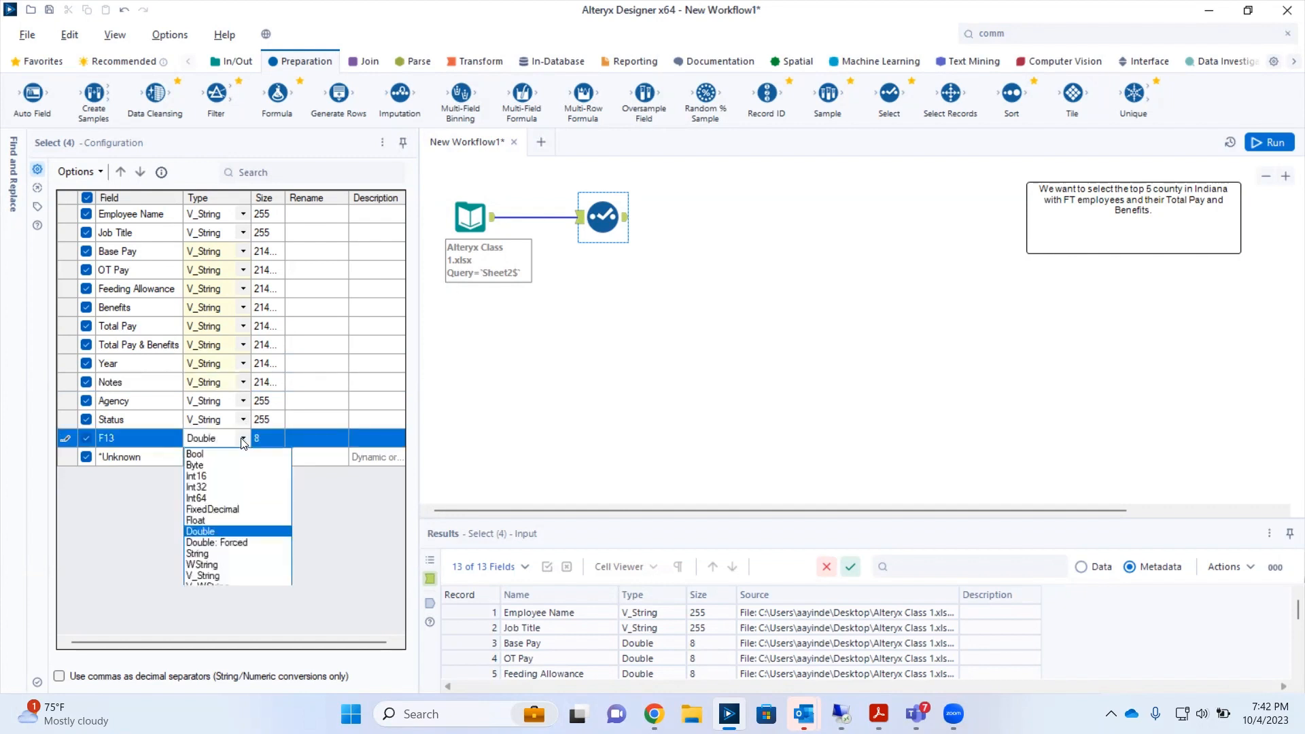
pyautogui.click(213, 575)
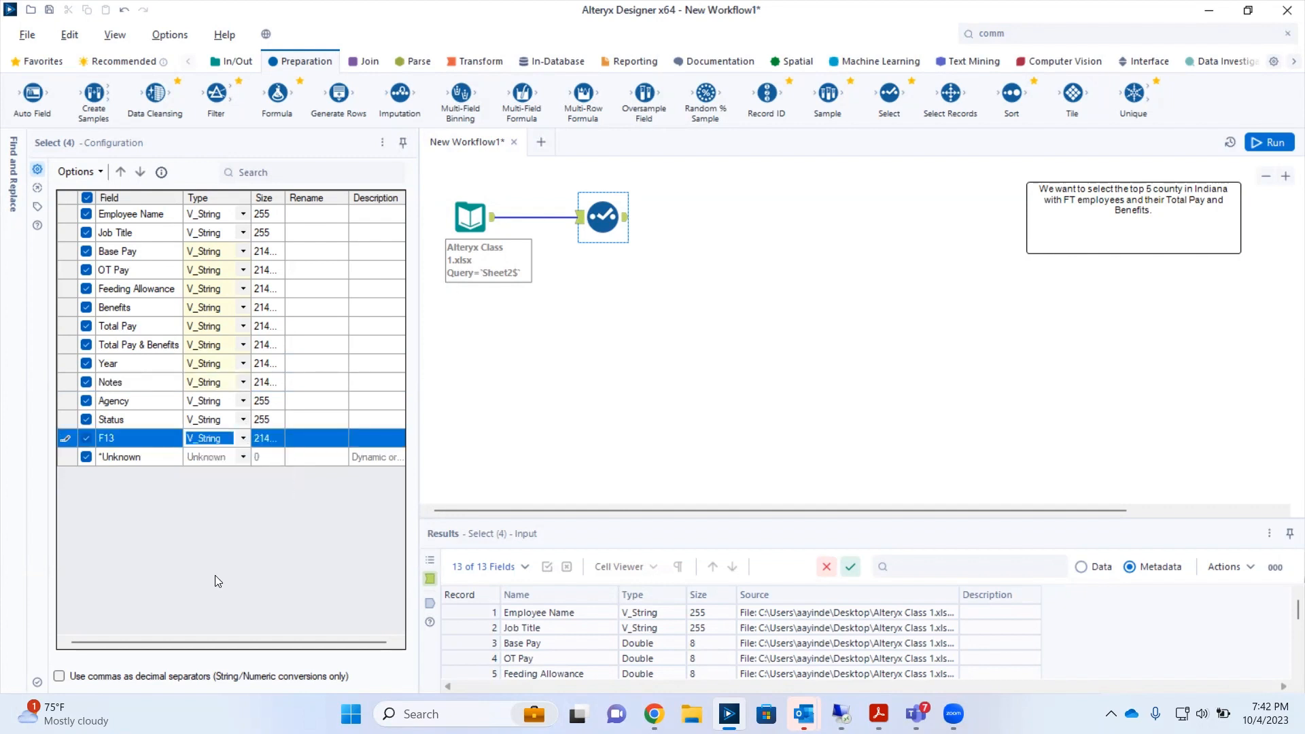
pyautogui.click(1269, 144)
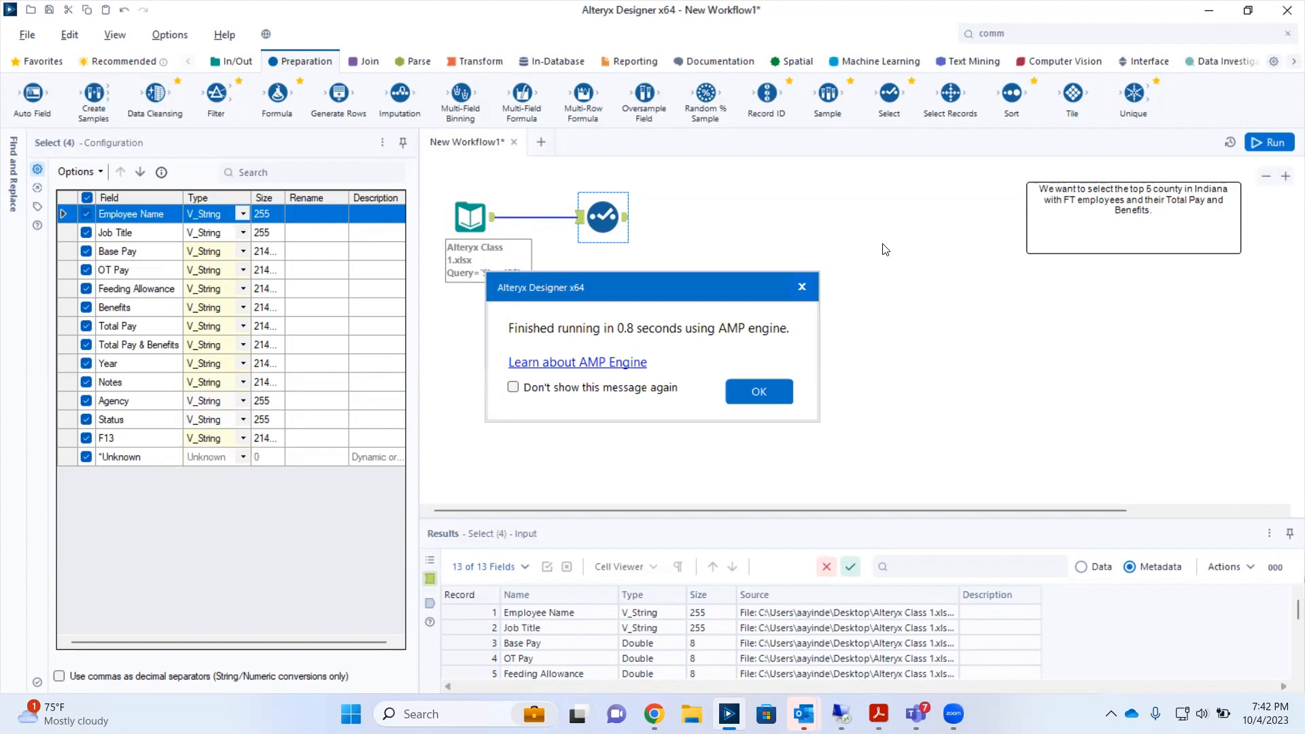
pyautogui.click(802, 287)
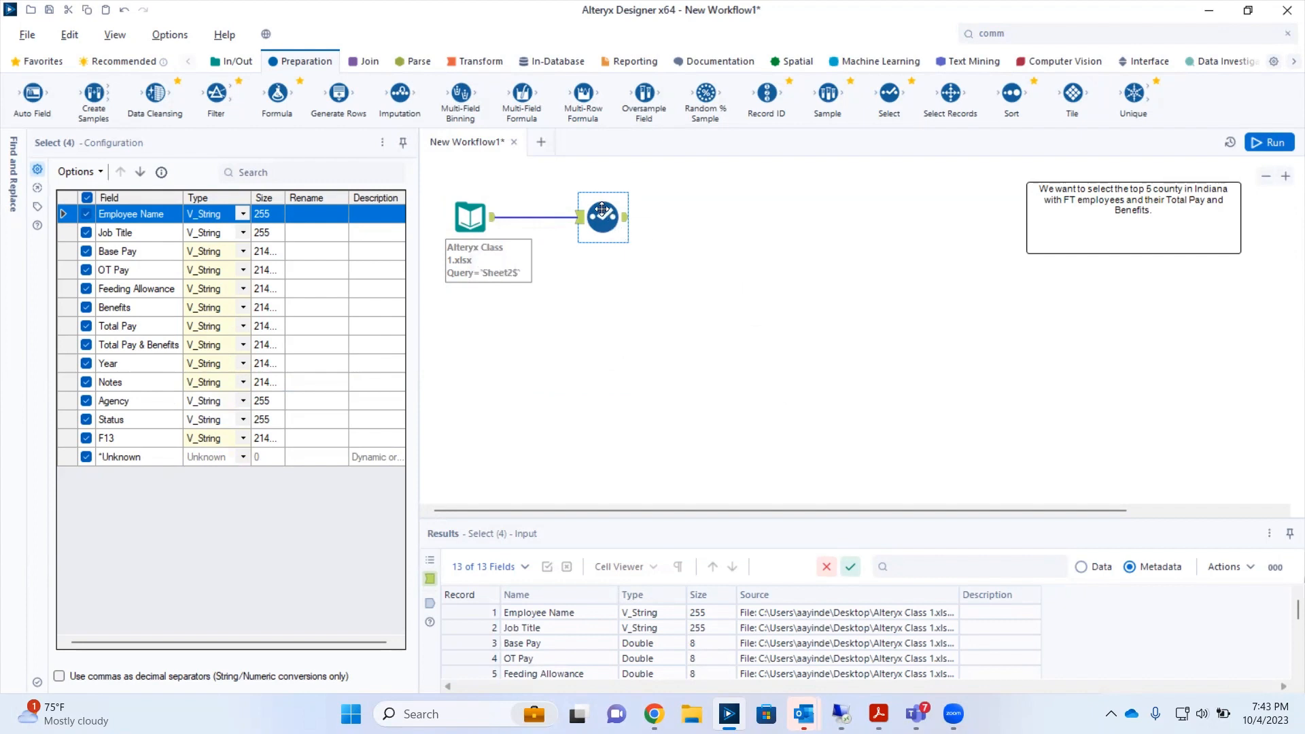
# Step: Move the Select tool closer to the Excel input tool, and view the data records of its input across all columns
pyautogui.moveTo(600, 219); pyautogui.dragTo(544, 217)
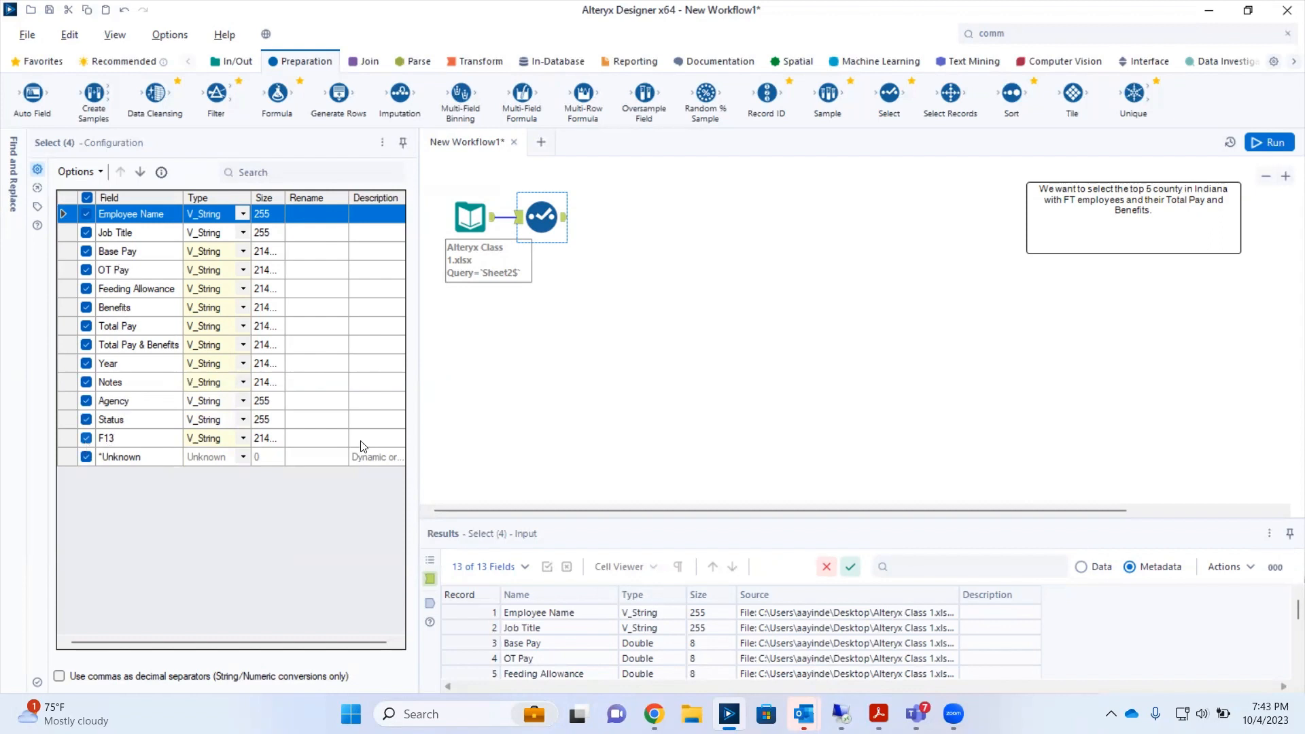
pyautogui.click(1084, 569)
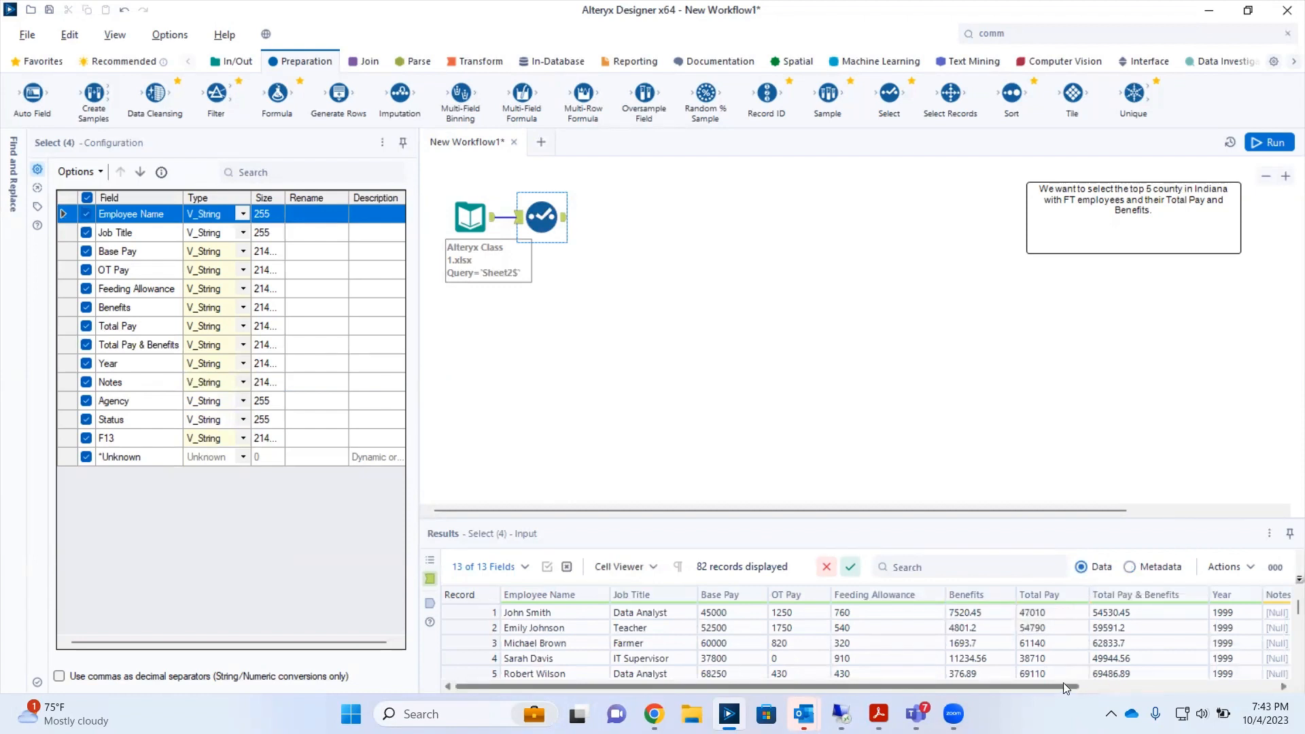
pyautogui.moveTo(1070, 686); pyautogui.dragTo(1266, 686)
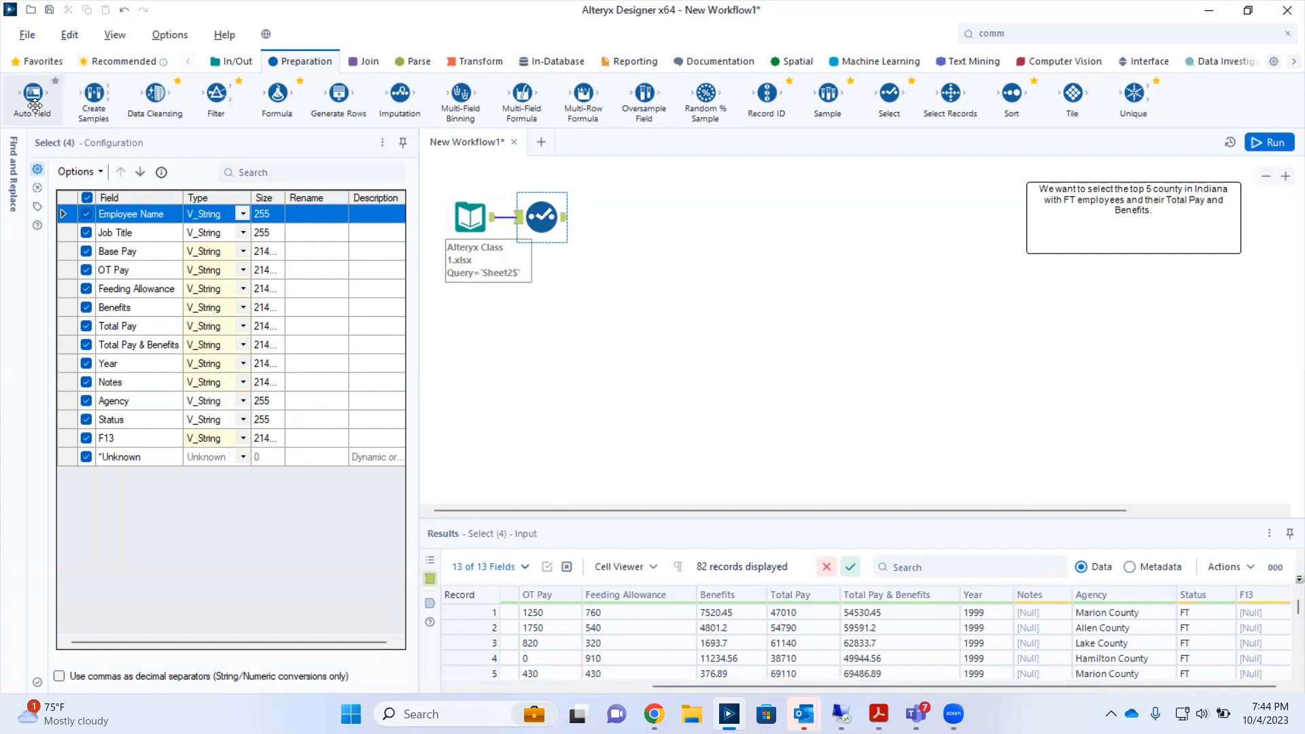
# Step: Add an Auto Field tool after the Select tool with all fields included, and run the workflow, dismissing the run message
pyautogui.moveTo(35, 105); pyautogui.dragTo(624, 217)
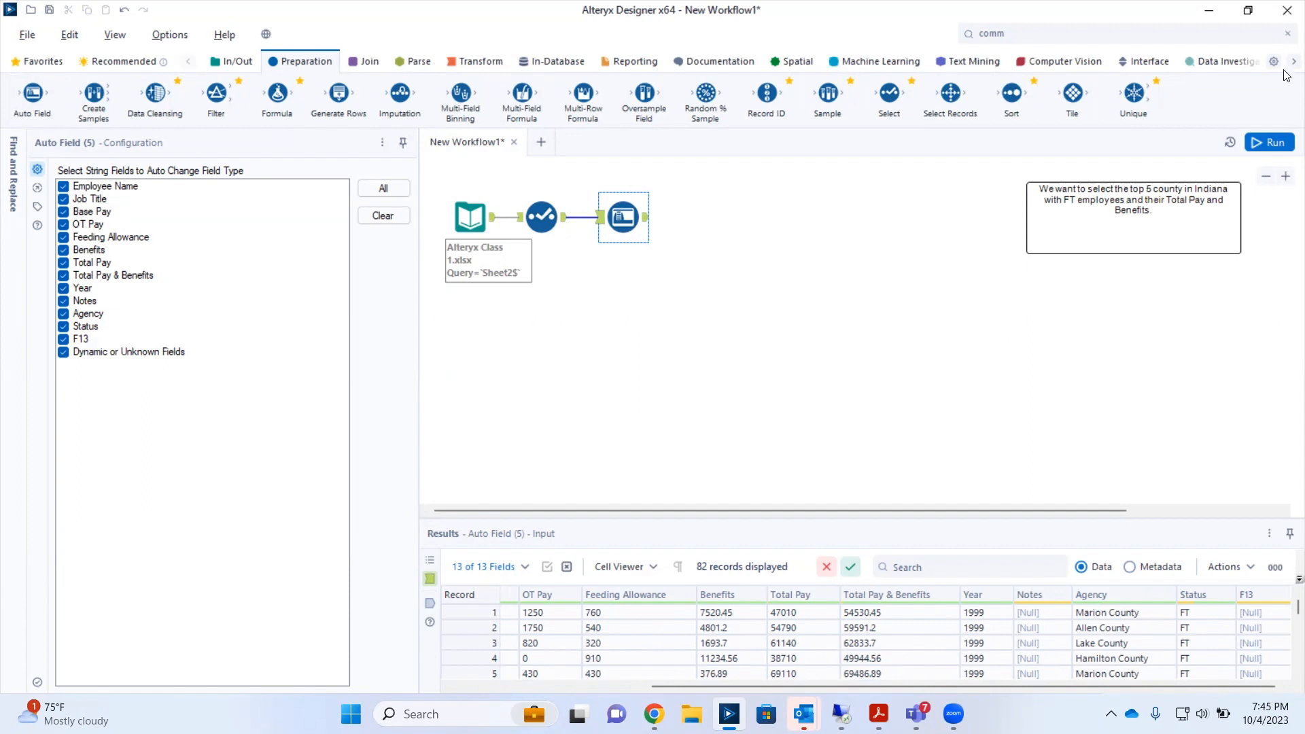
pyautogui.click(1255, 141)
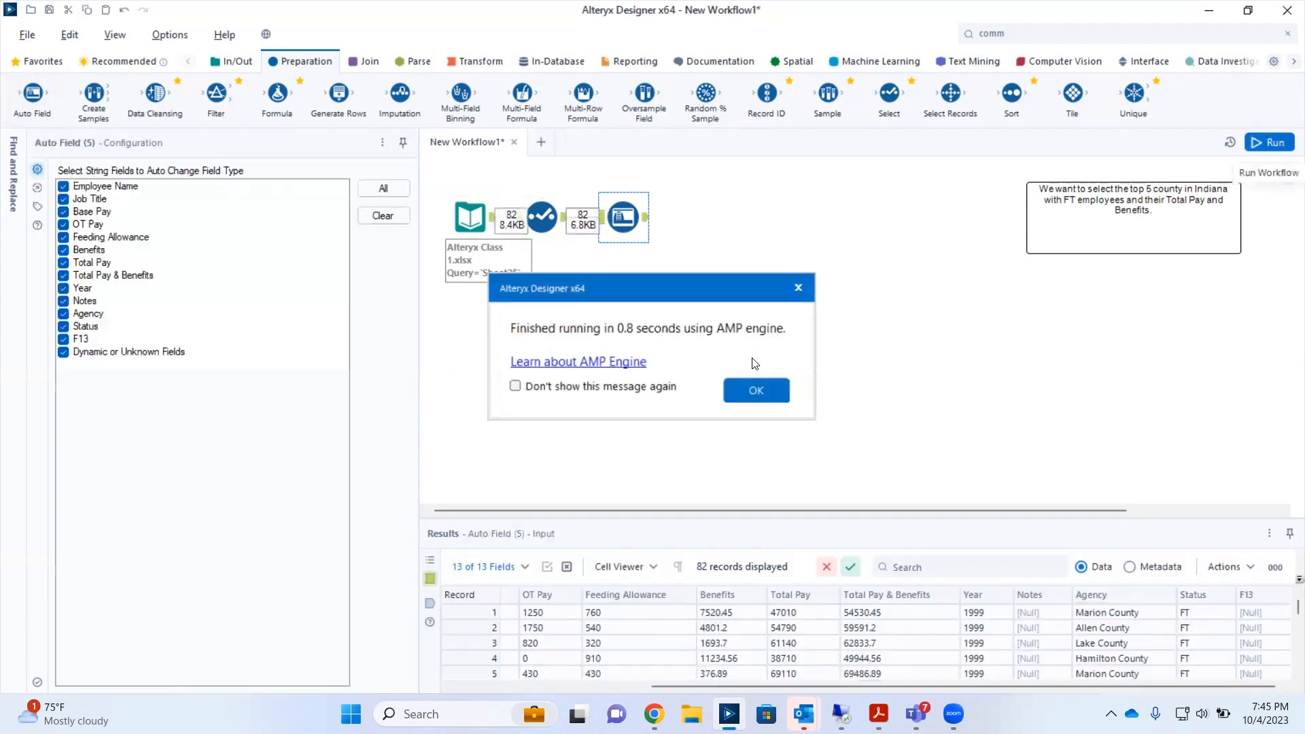
pyautogui.click(758, 392)
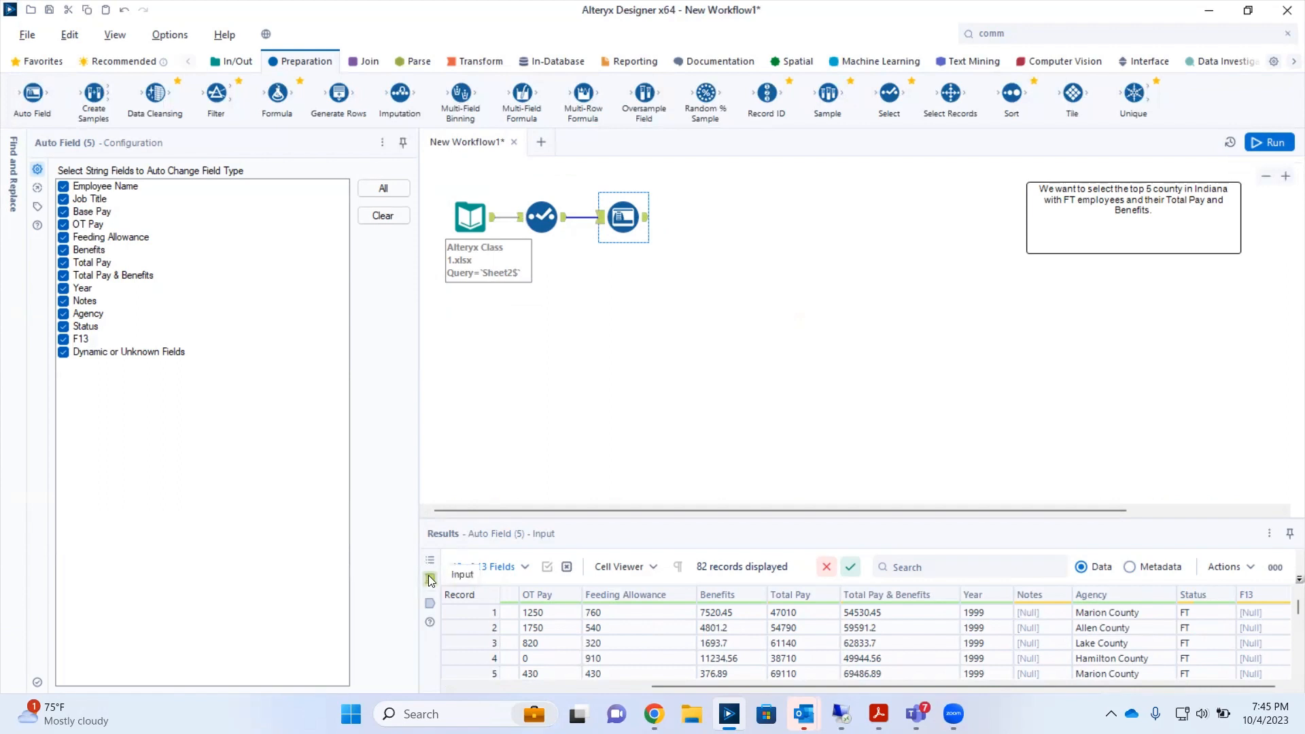
# Step: Examine the metadata of the Auto Field tool's output for the type and size of every field, and return to the data records
pyautogui.click(429, 604)
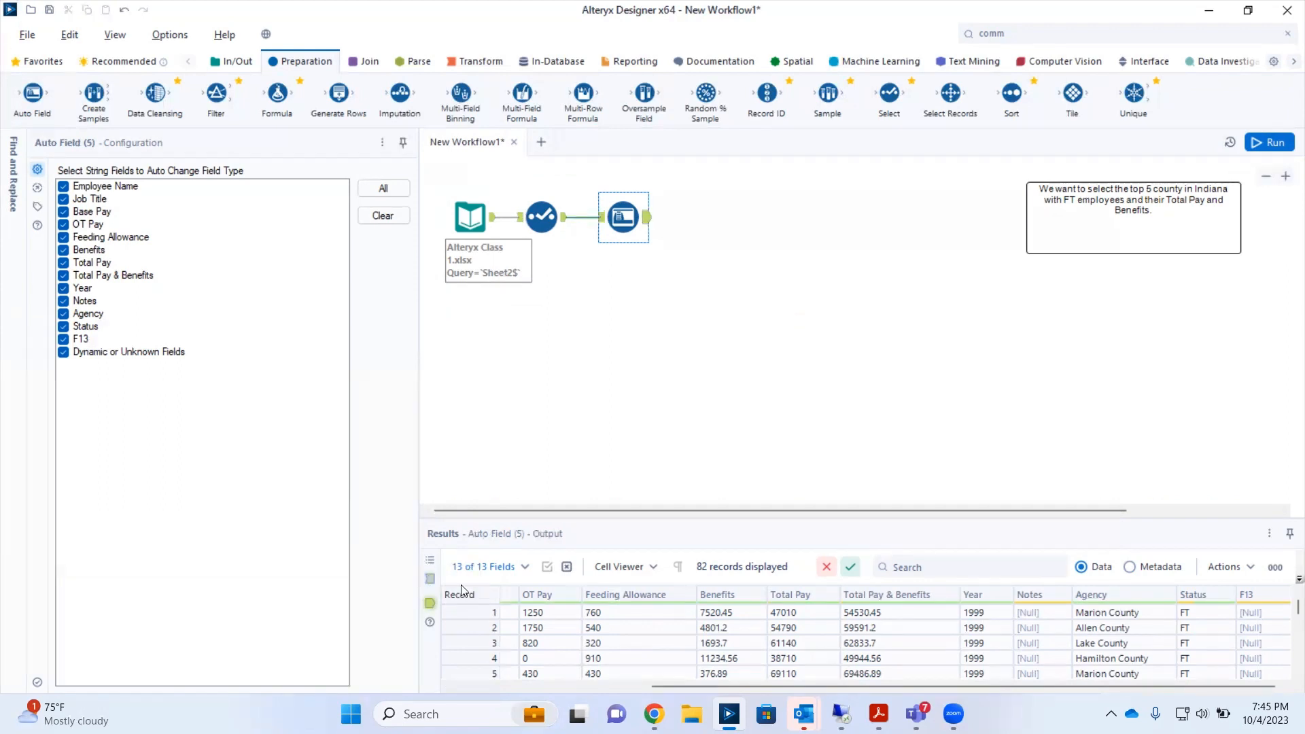
pyautogui.click(1131, 567)
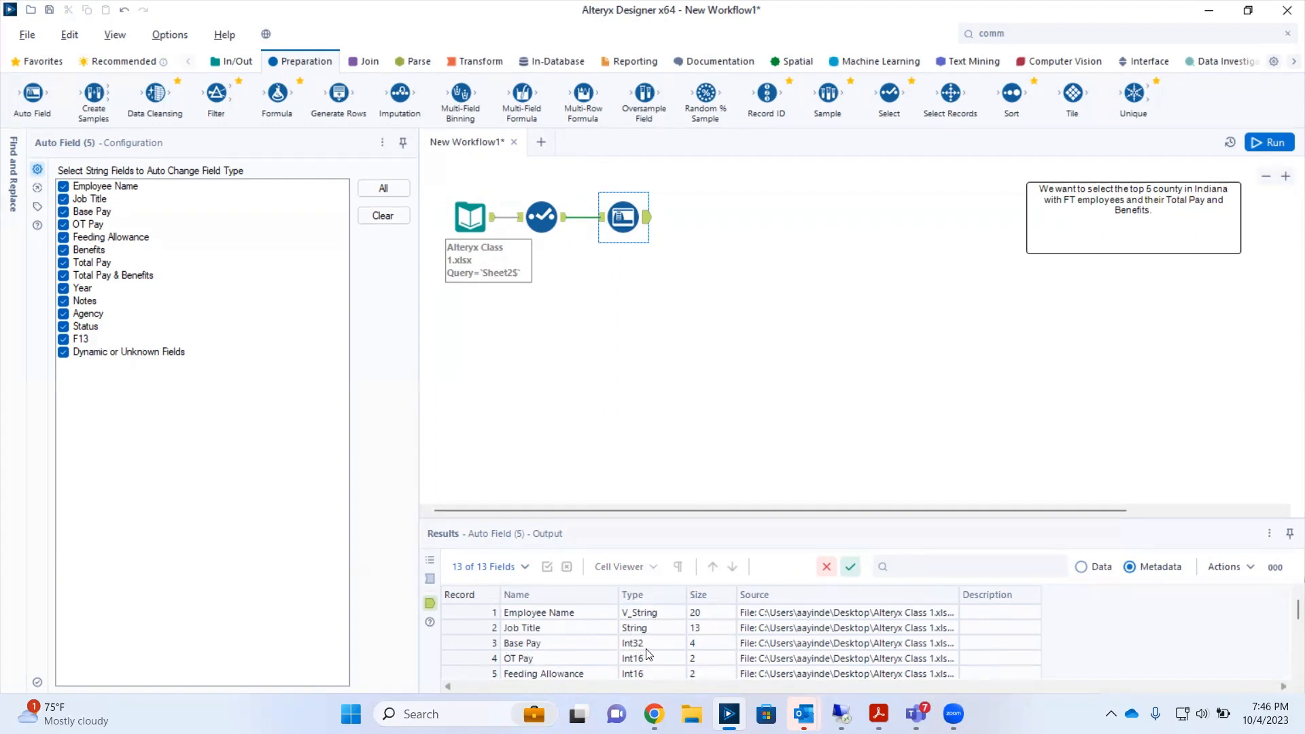
pyautogui.scroll(-3, 648, 655)
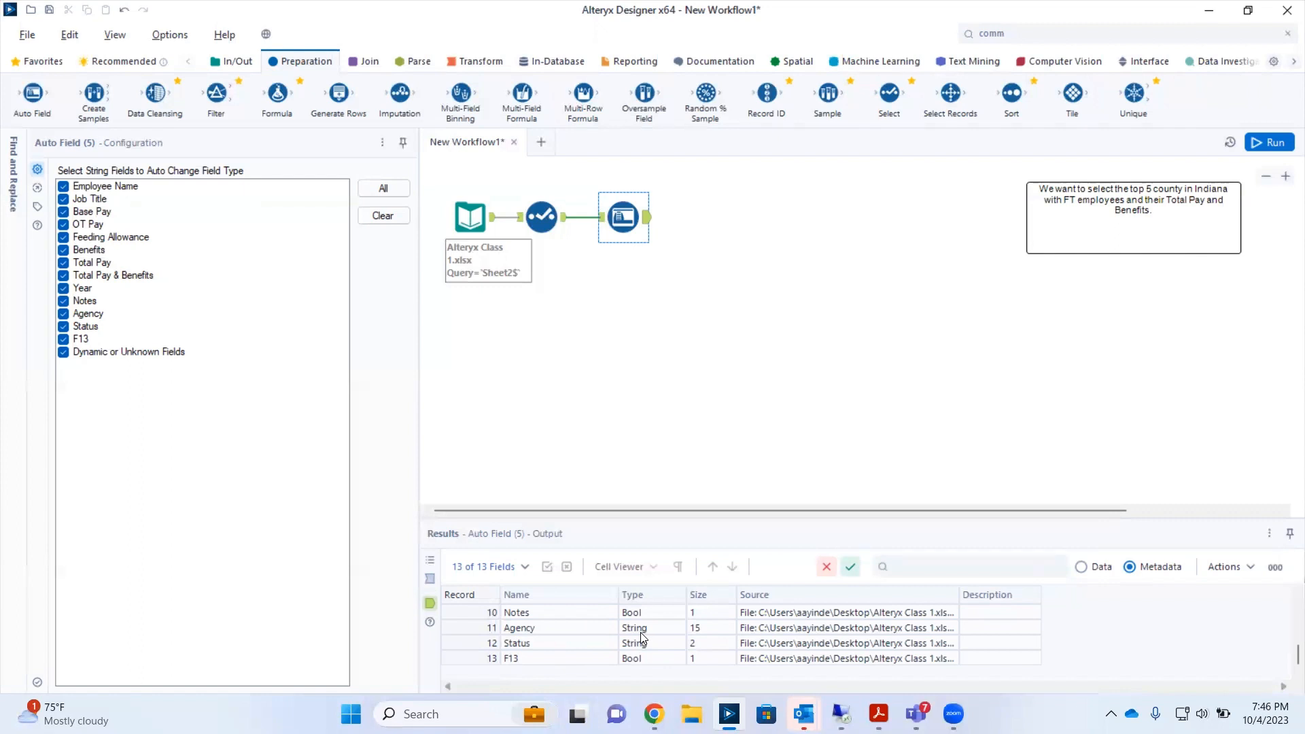
pyautogui.scroll(3, 641, 633)
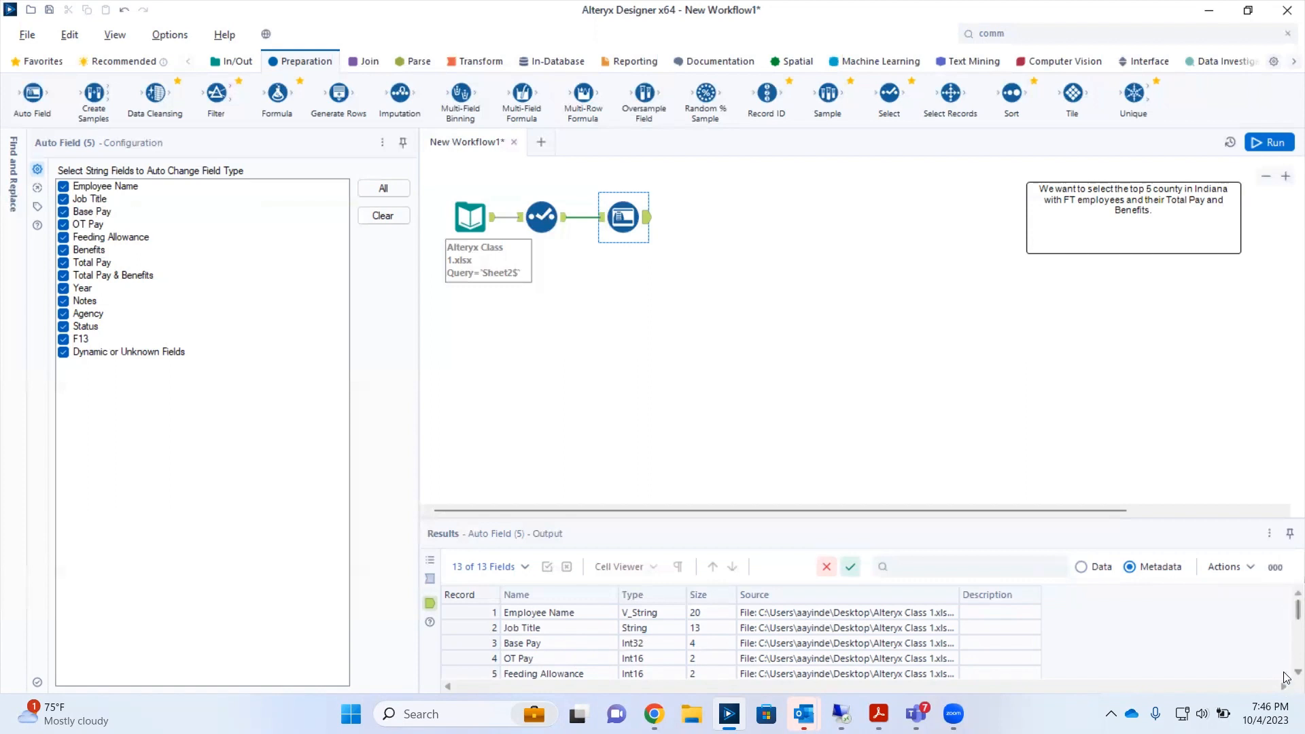
pyautogui.scroll(-1, 1285, 671)
pyautogui.scroll(-1, 1285, 673)
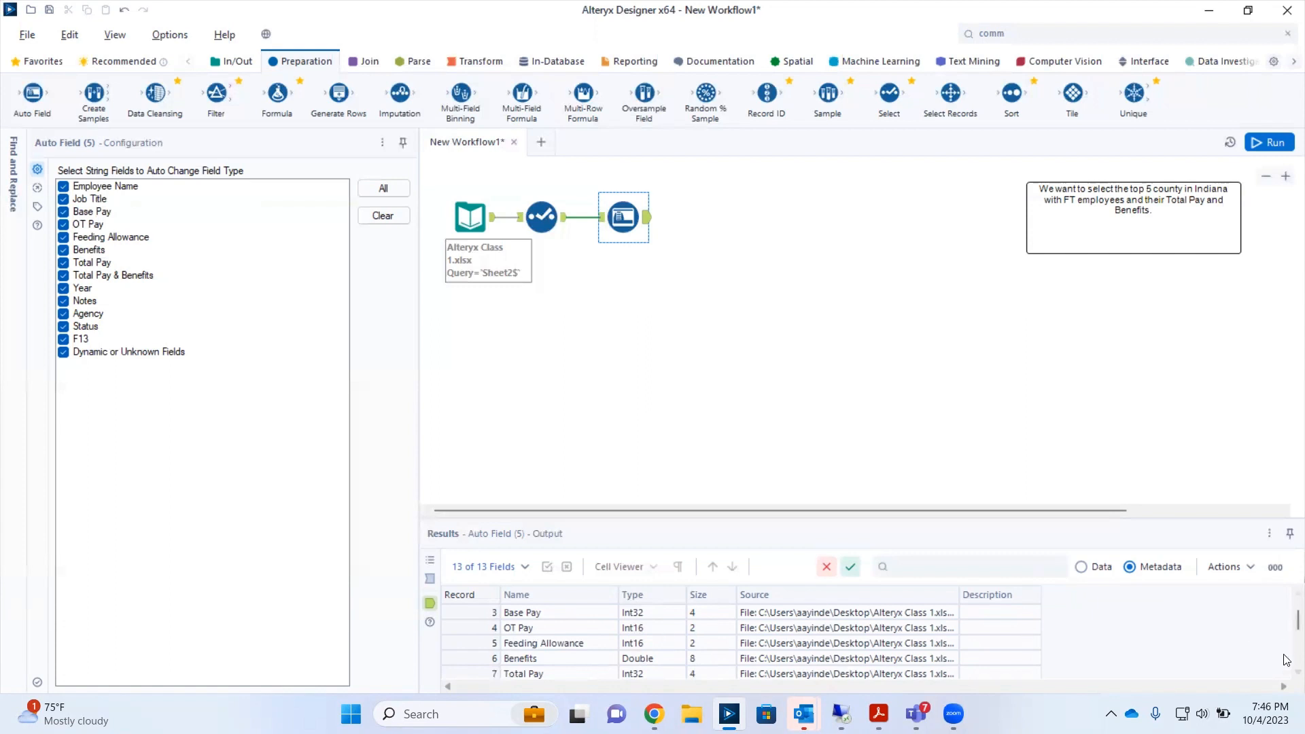
pyautogui.scroll(-1, 1286, 675)
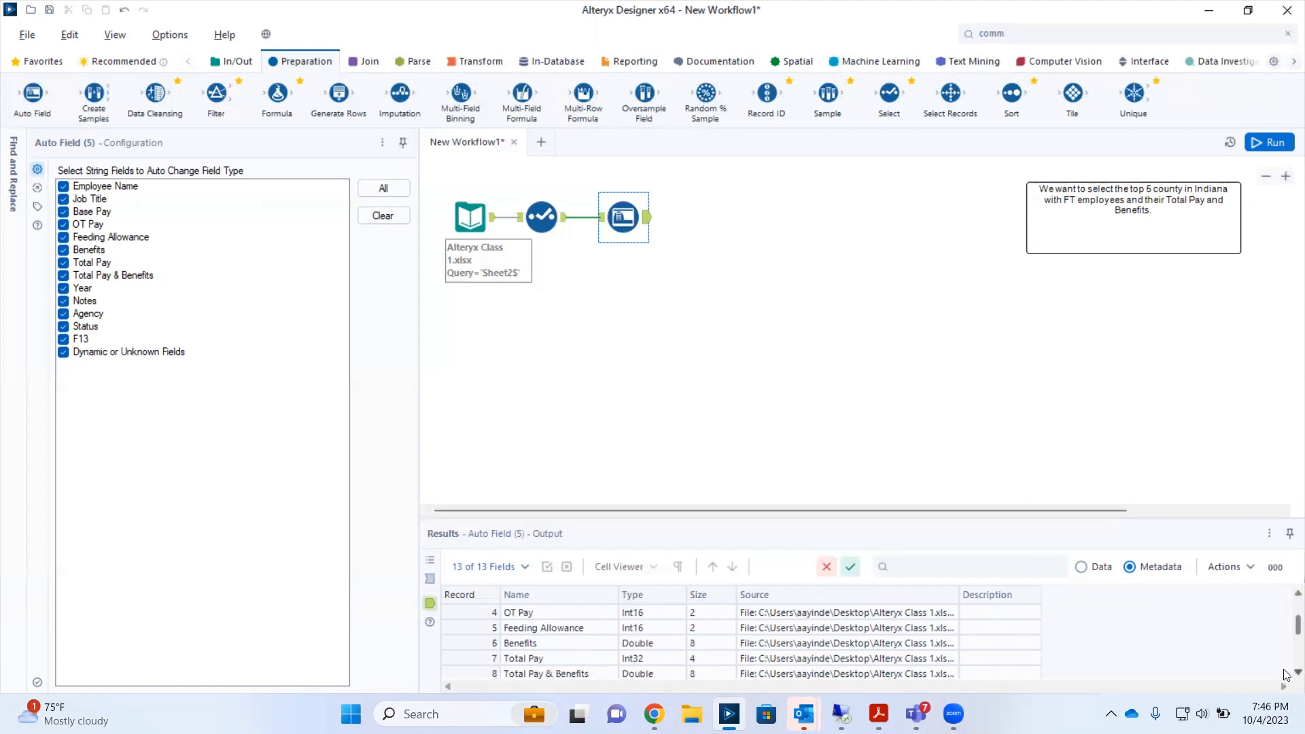
pyautogui.scroll(-1, 1287, 675)
pyautogui.scroll(-2, 1287, 675)
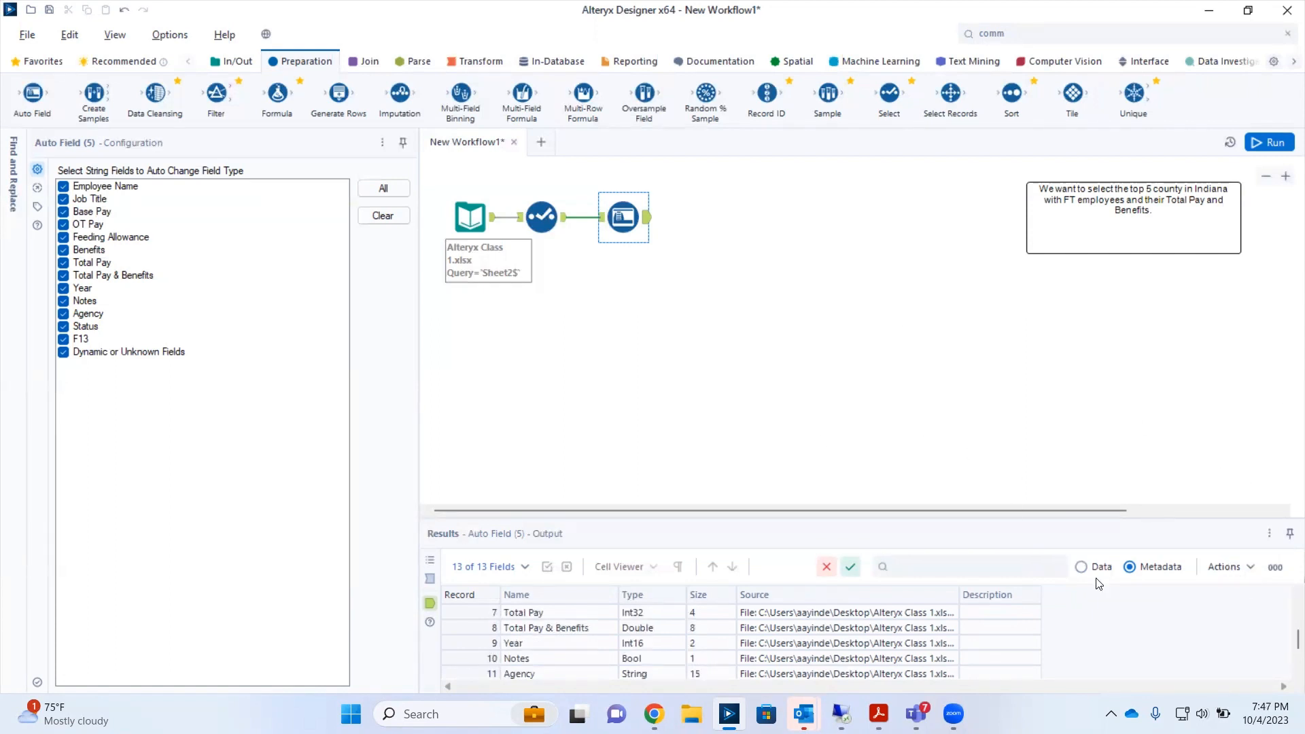
pyautogui.click(1081, 567)
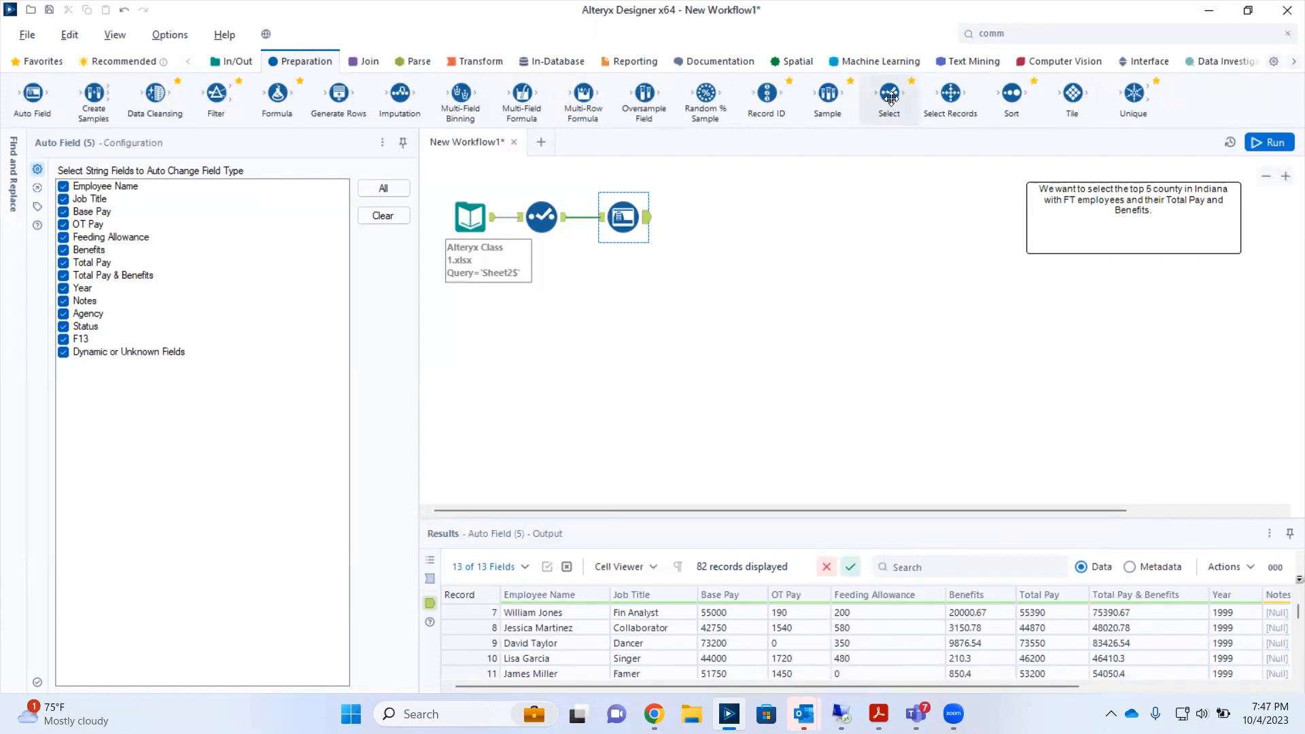
# Step: Add a second Select tool after the Auto Field tool and rename the OT Pay field to OverTime Pay
pyautogui.moveTo(889, 95); pyautogui.dragTo(696, 217)
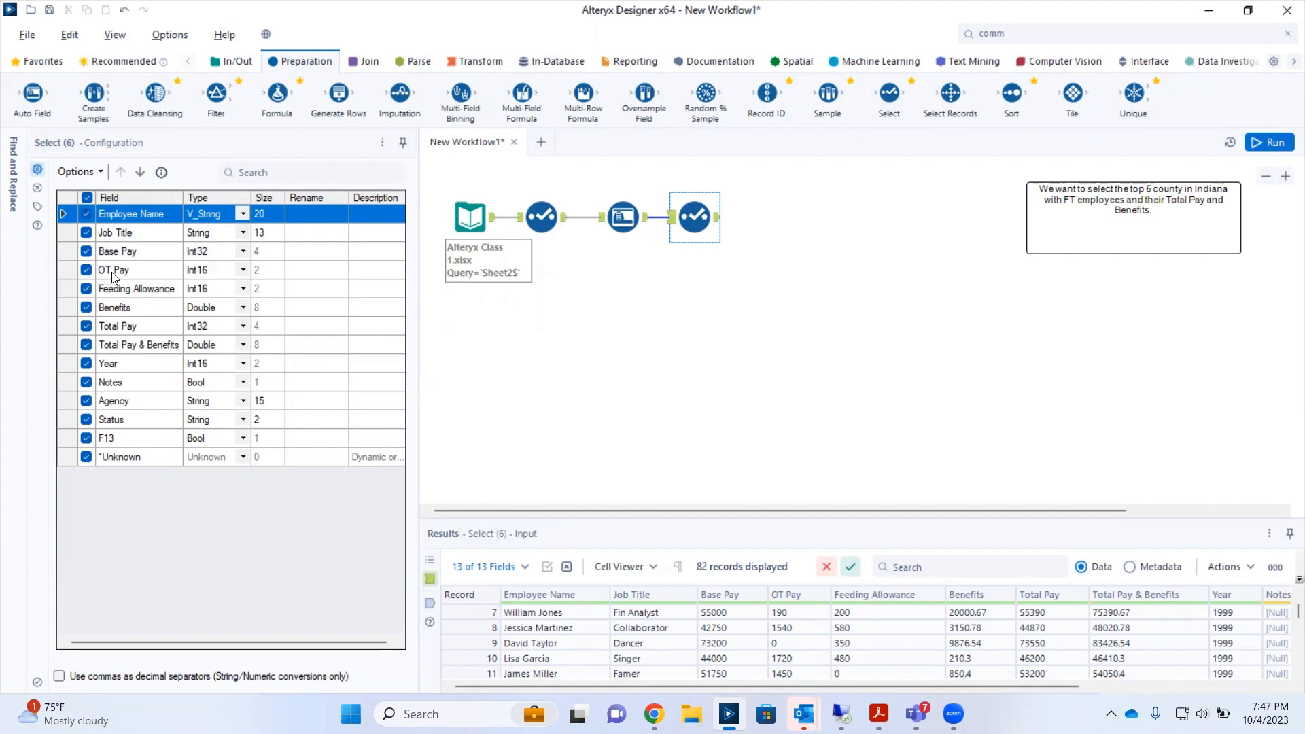
pyautogui.click(301, 271)
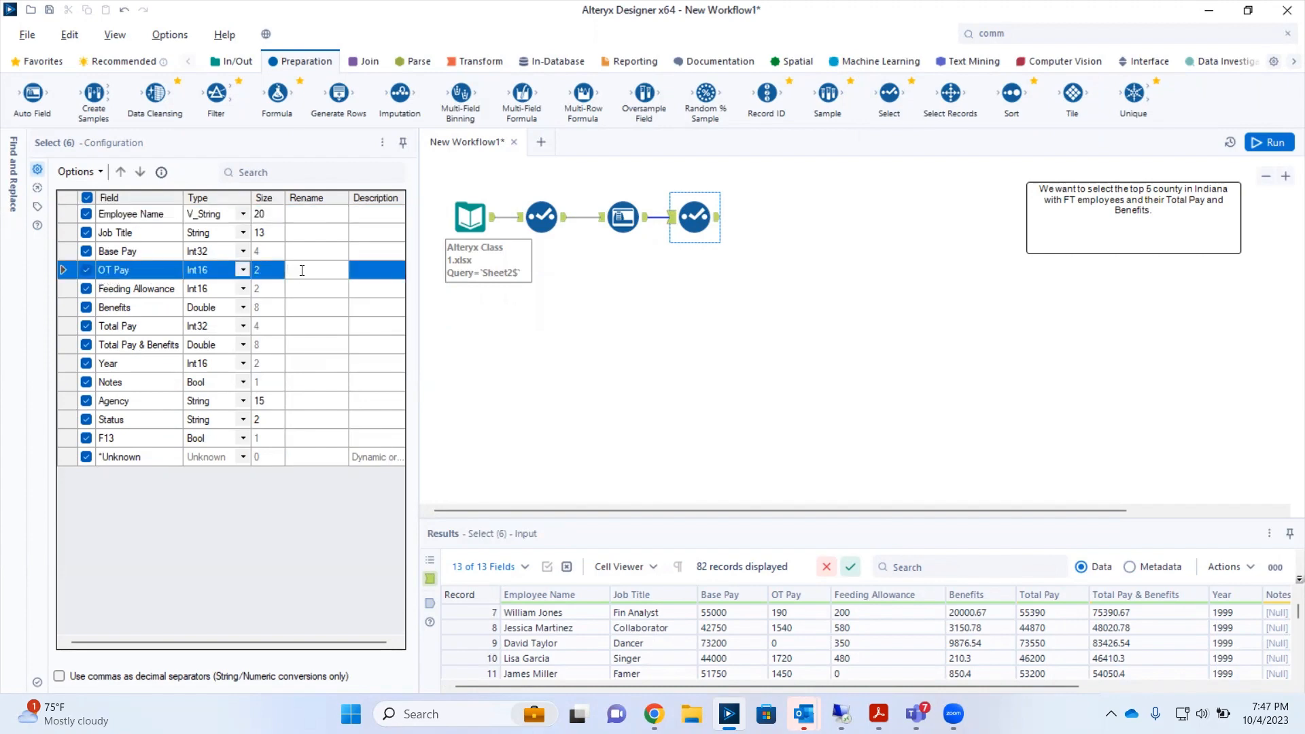
pyautogui.write('OverTime Pay')
# Step: Exclude the F13 field in the second Select tool and rename the Agency field to County
pyautogui.click(86, 439)
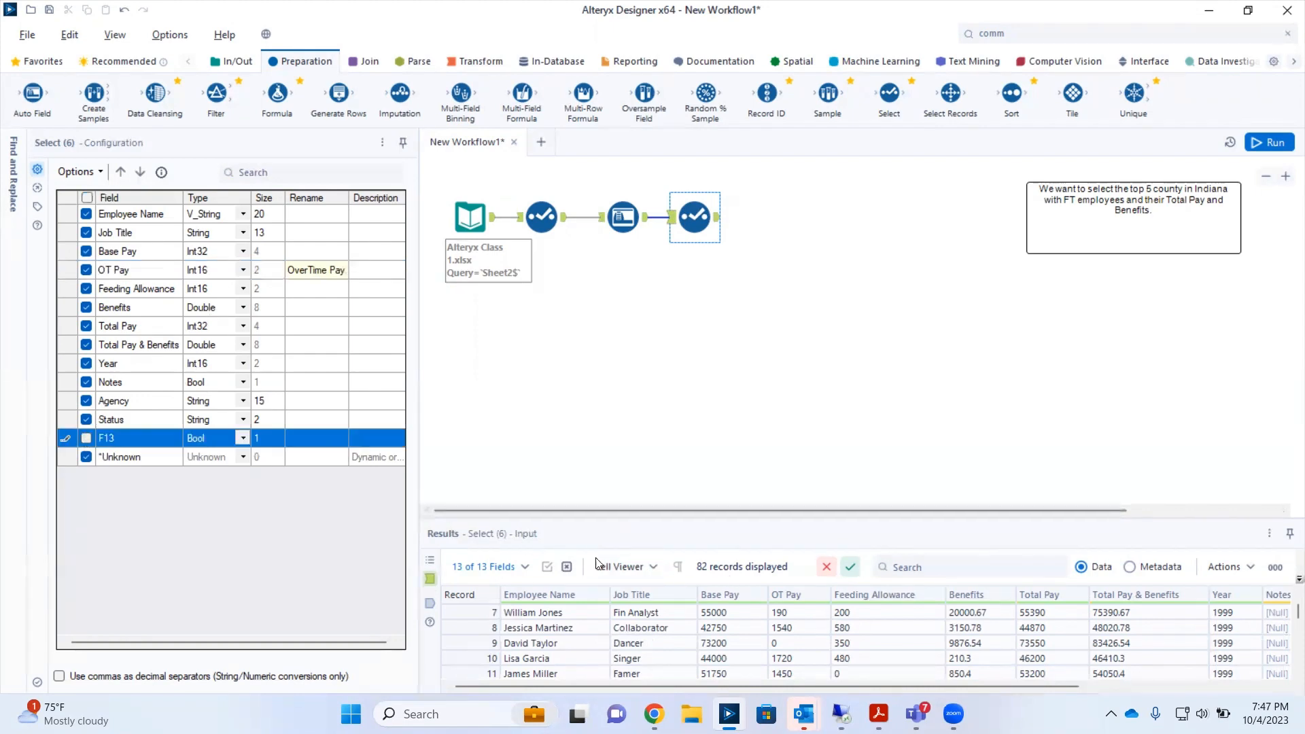
pyautogui.moveTo(1033, 687); pyautogui.dragTo(1168, 693)
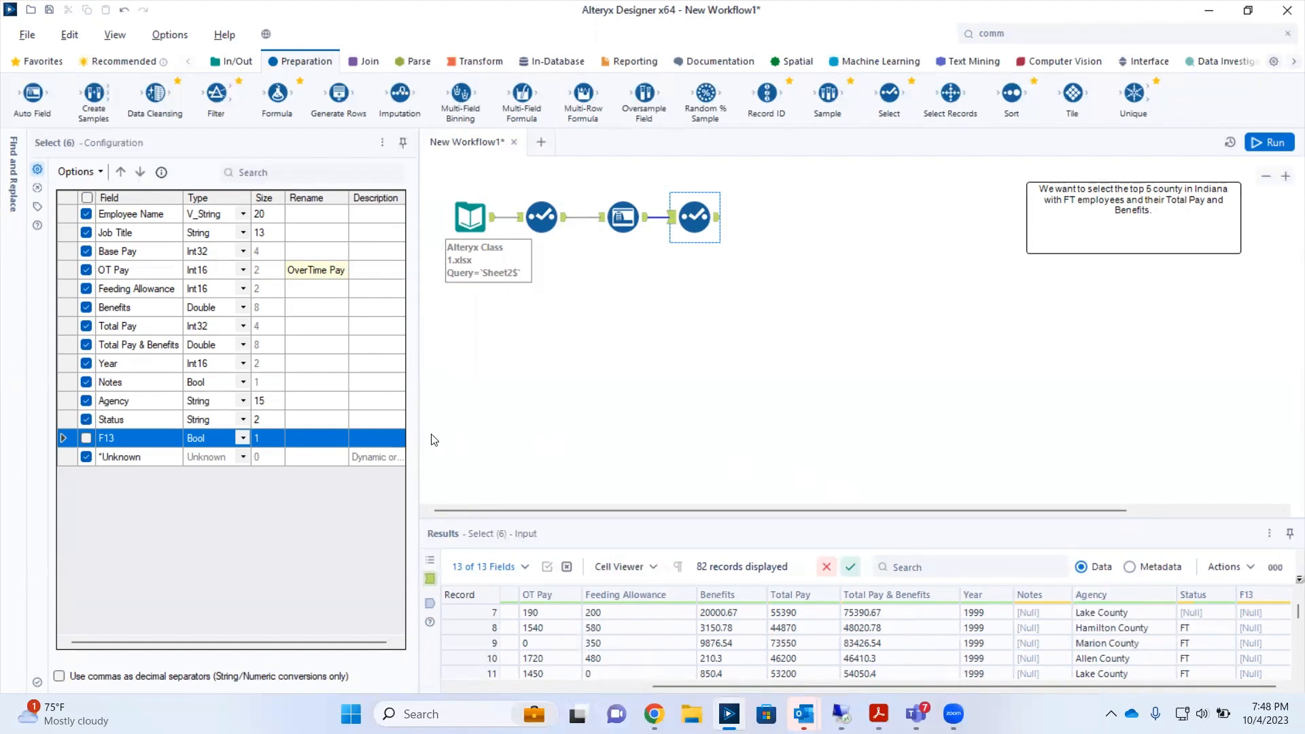
pyautogui.click(300, 402)
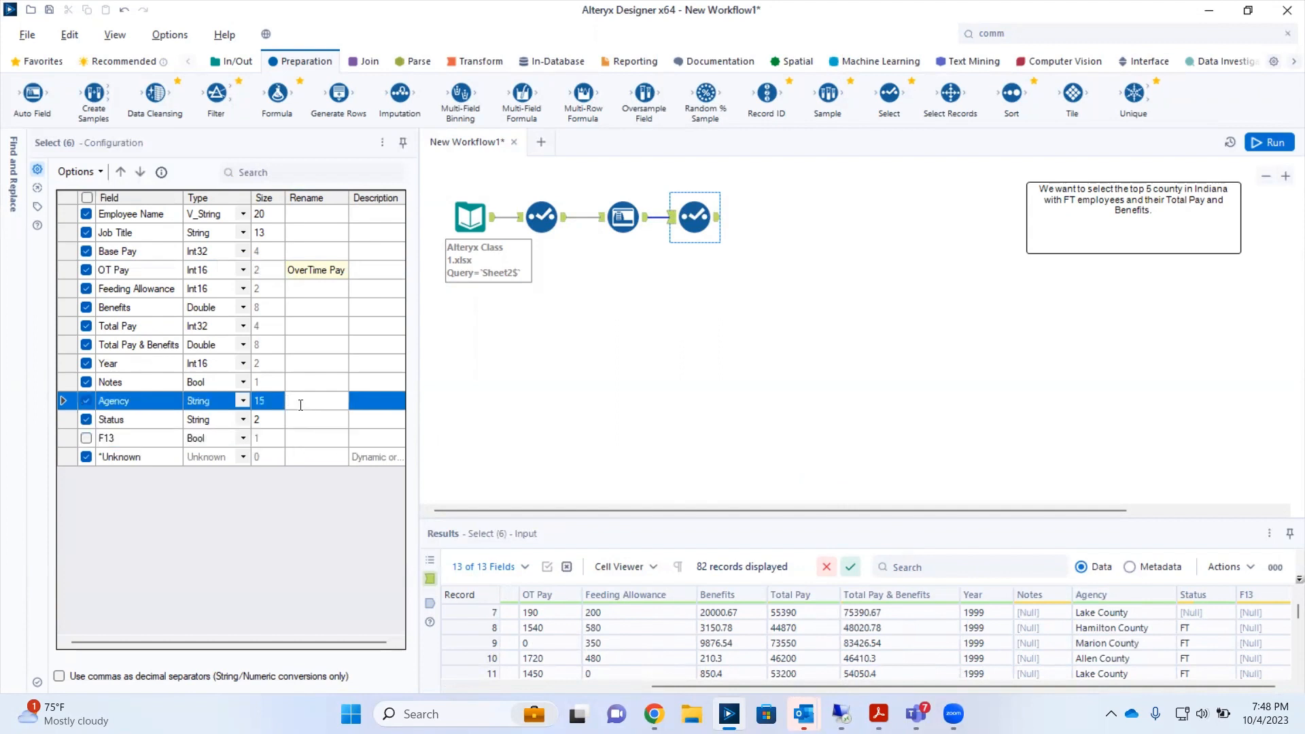
pyautogui.write('County')
# Step: Exclude the Notes and Year fields in the second Select tool, checking the input records down to the last row
pyautogui.moveTo(1039, 599)
pyautogui.click(86, 382)
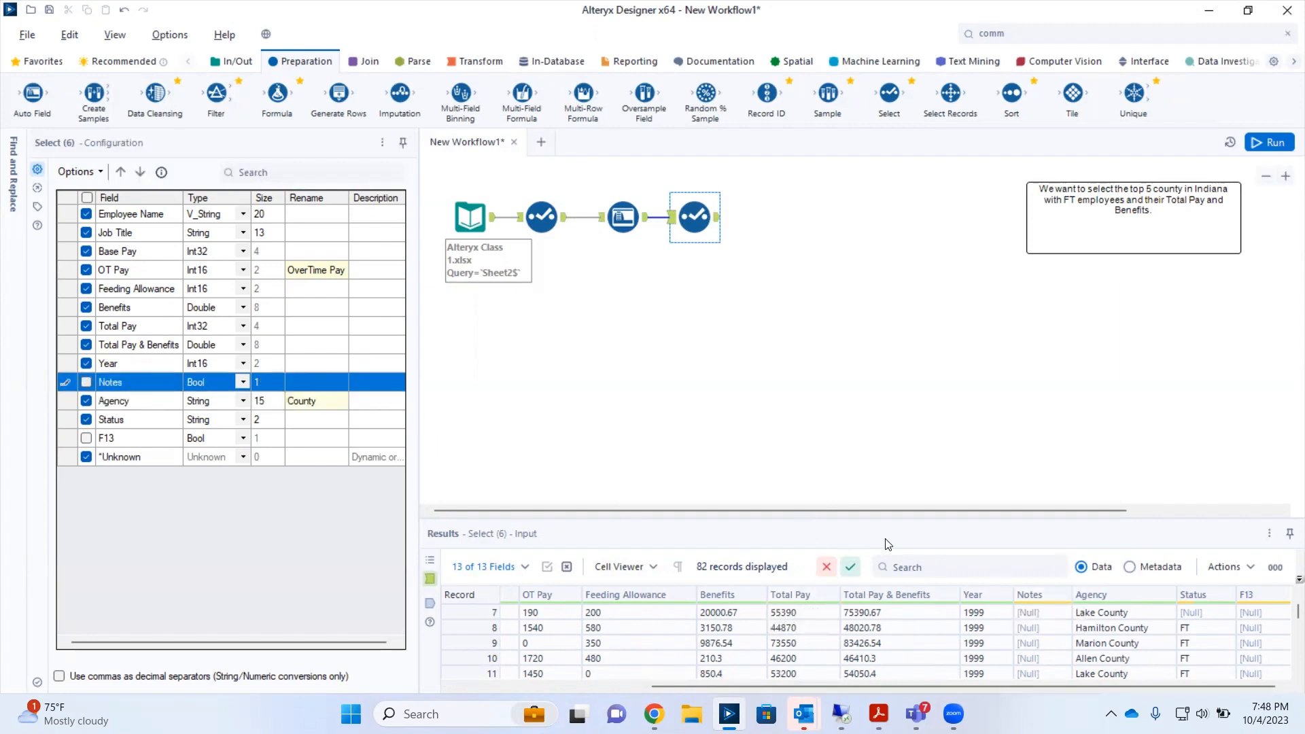
pyautogui.scroll(-8, 979, 647)
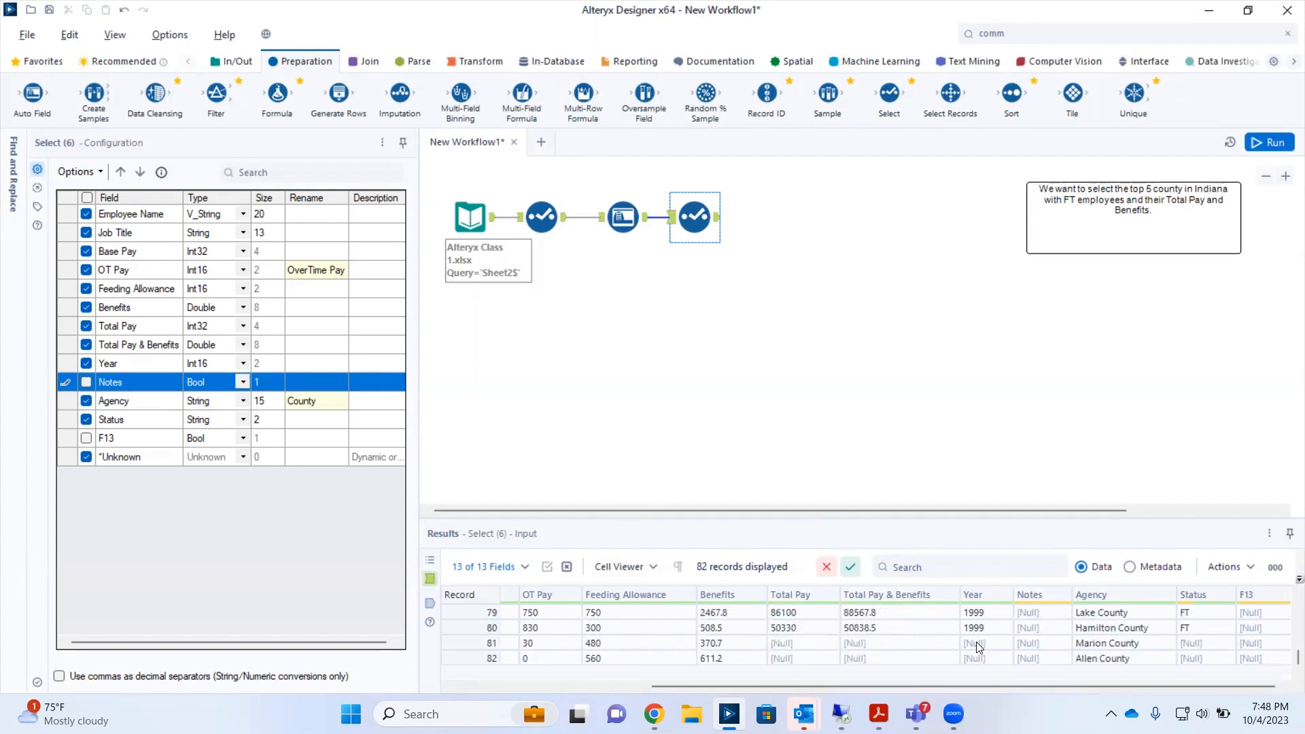
pyautogui.scroll(-16, 979, 647)
pyautogui.click(86, 364)
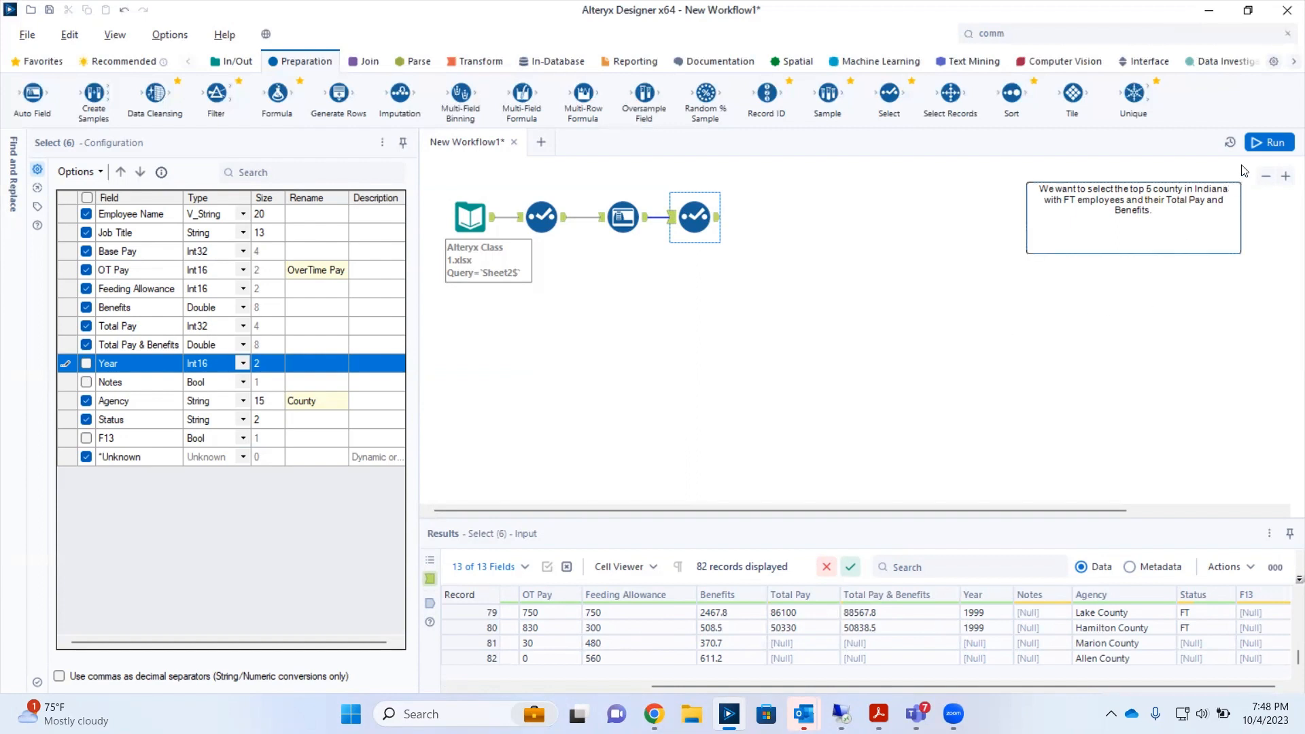
# Step: Run the workflow, dismiss the run message, and view the output records of the second Select tool
pyautogui.click(1265, 144)
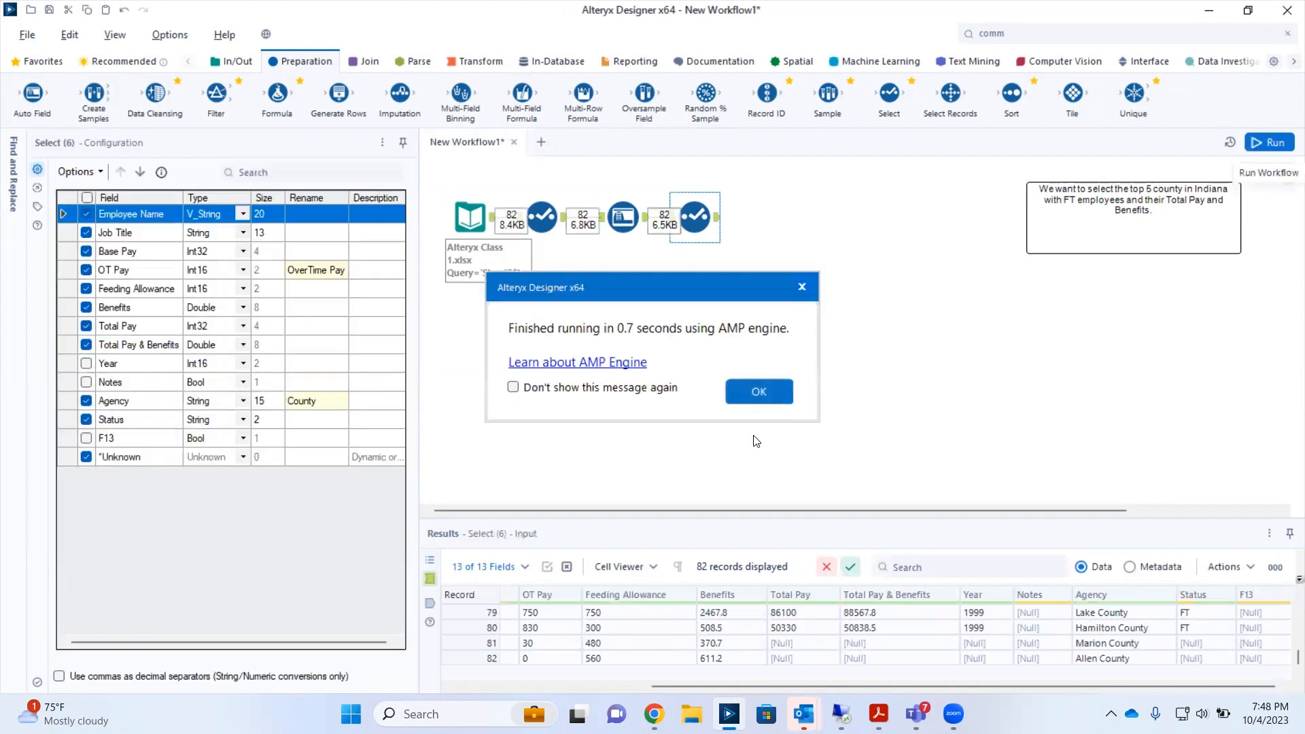
pyautogui.click(760, 393)
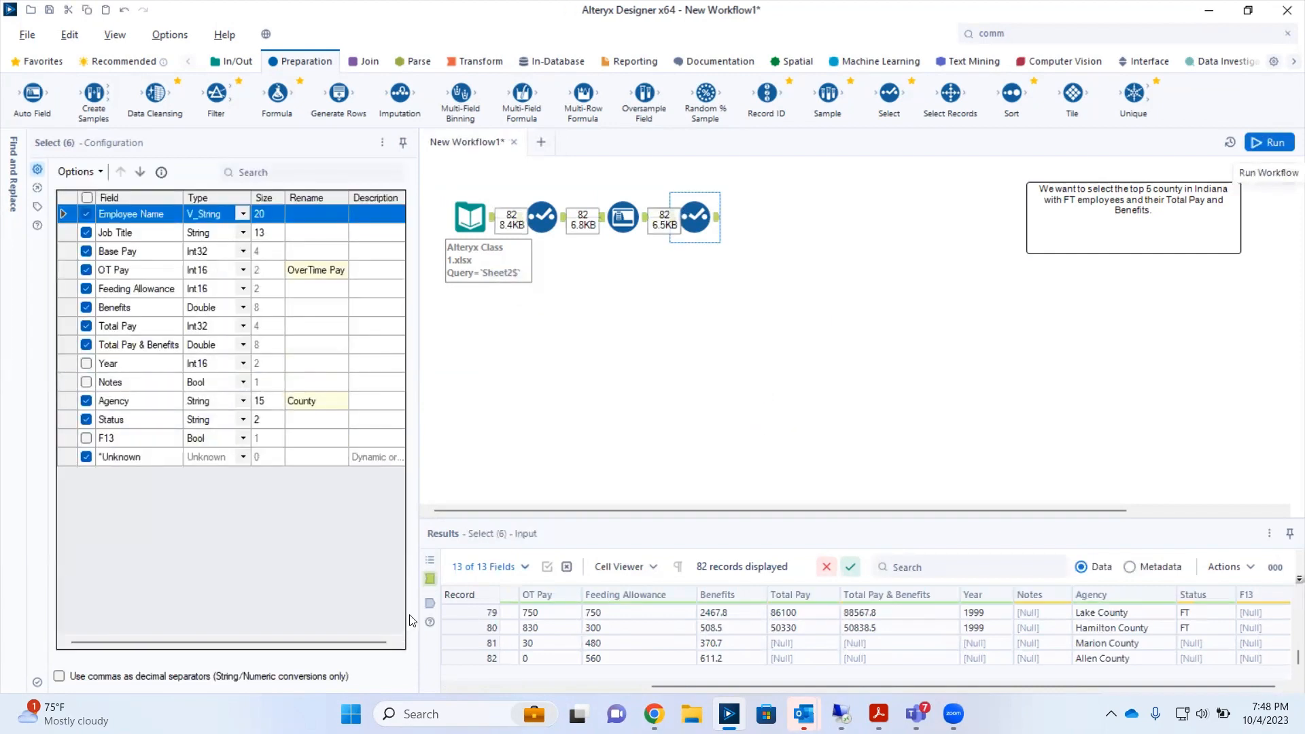
pyautogui.click(430, 604)
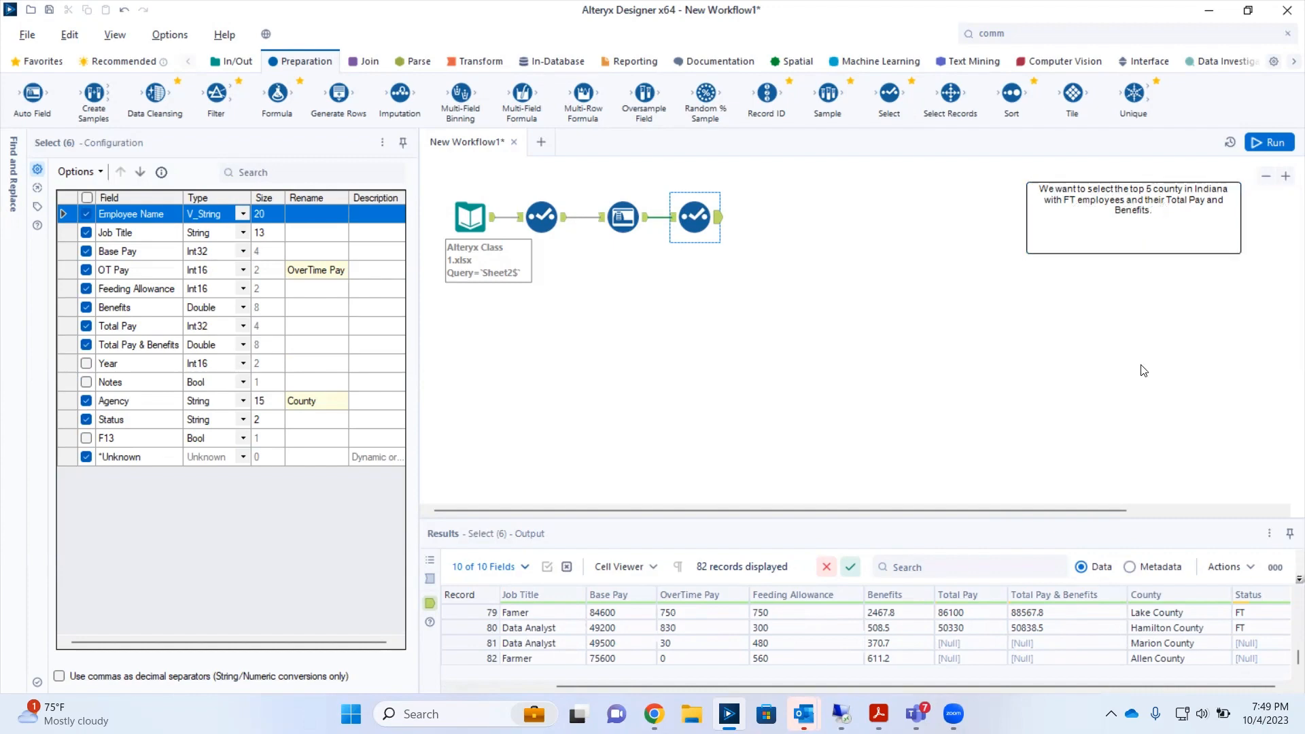
pyautogui.moveTo(1057, 597)
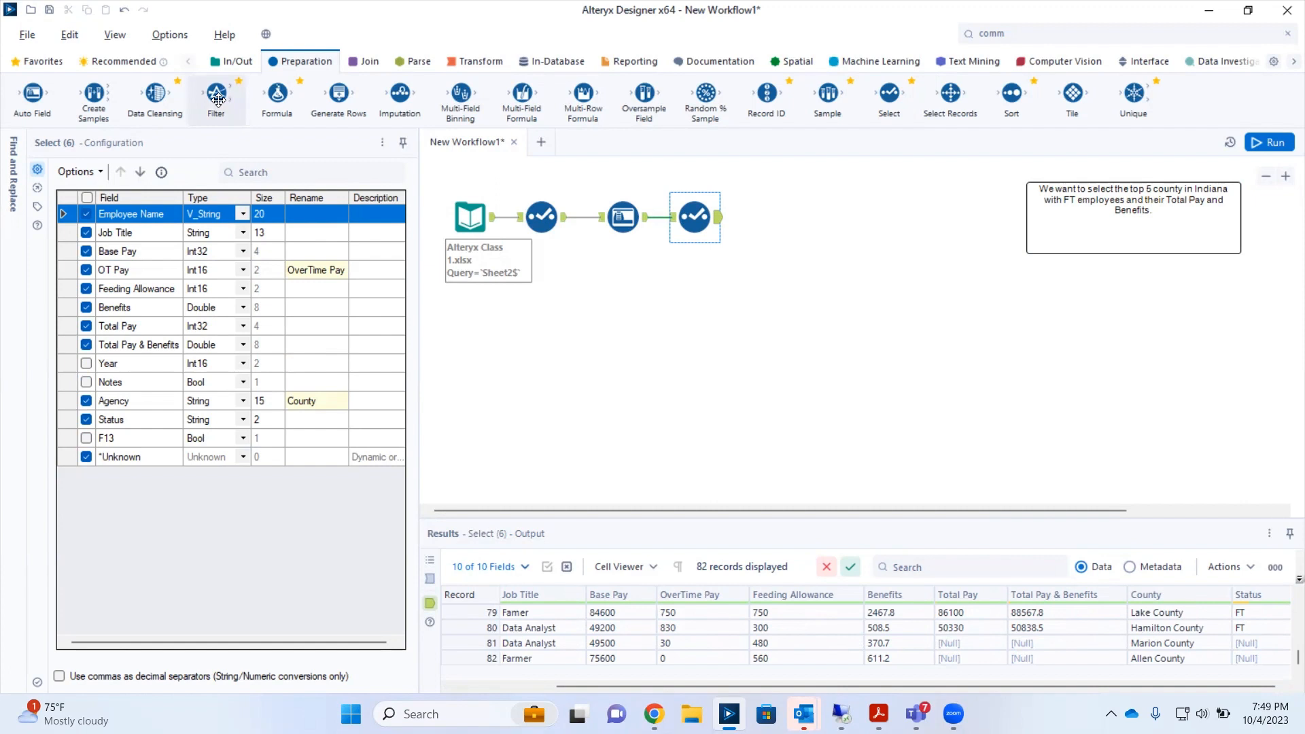
# Step: Add a Filter tool after the second Select tool with a basic filter where Status equals FT
pyautogui.moveTo(218, 99); pyautogui.dragTo(763, 218)
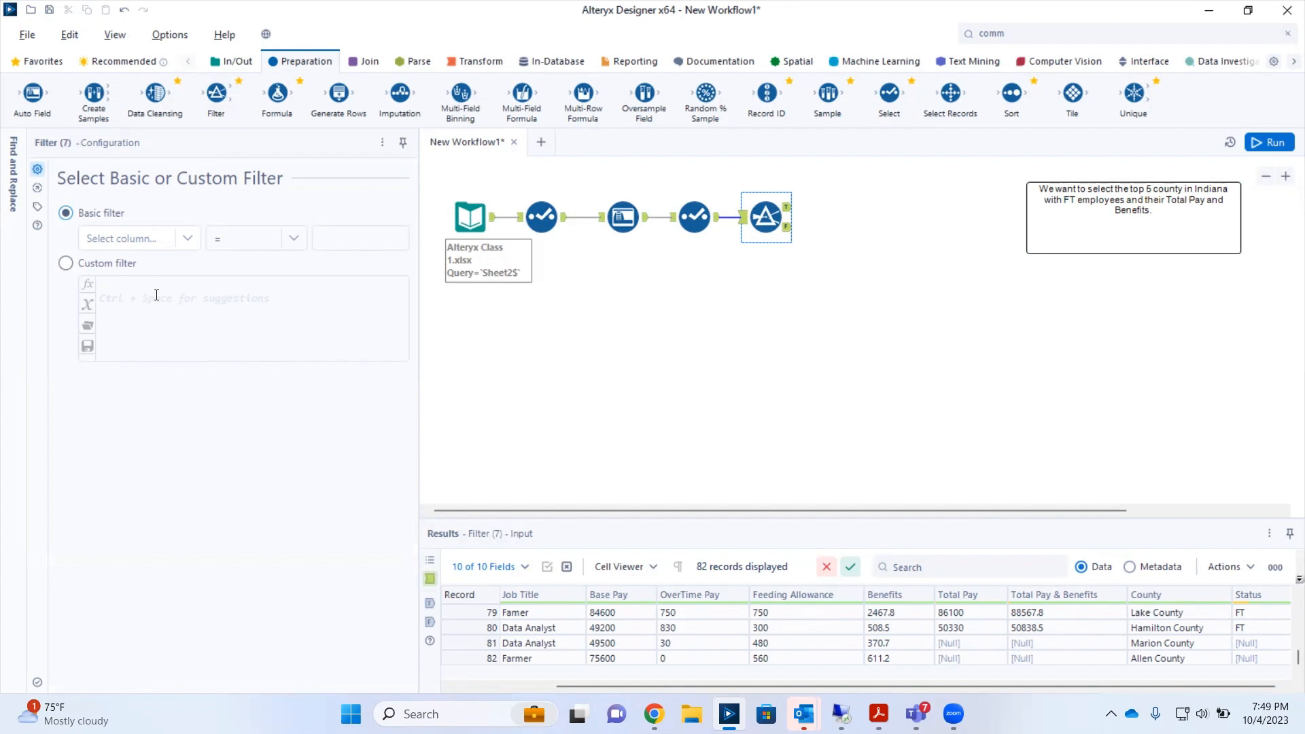
pyautogui.click(187, 238)
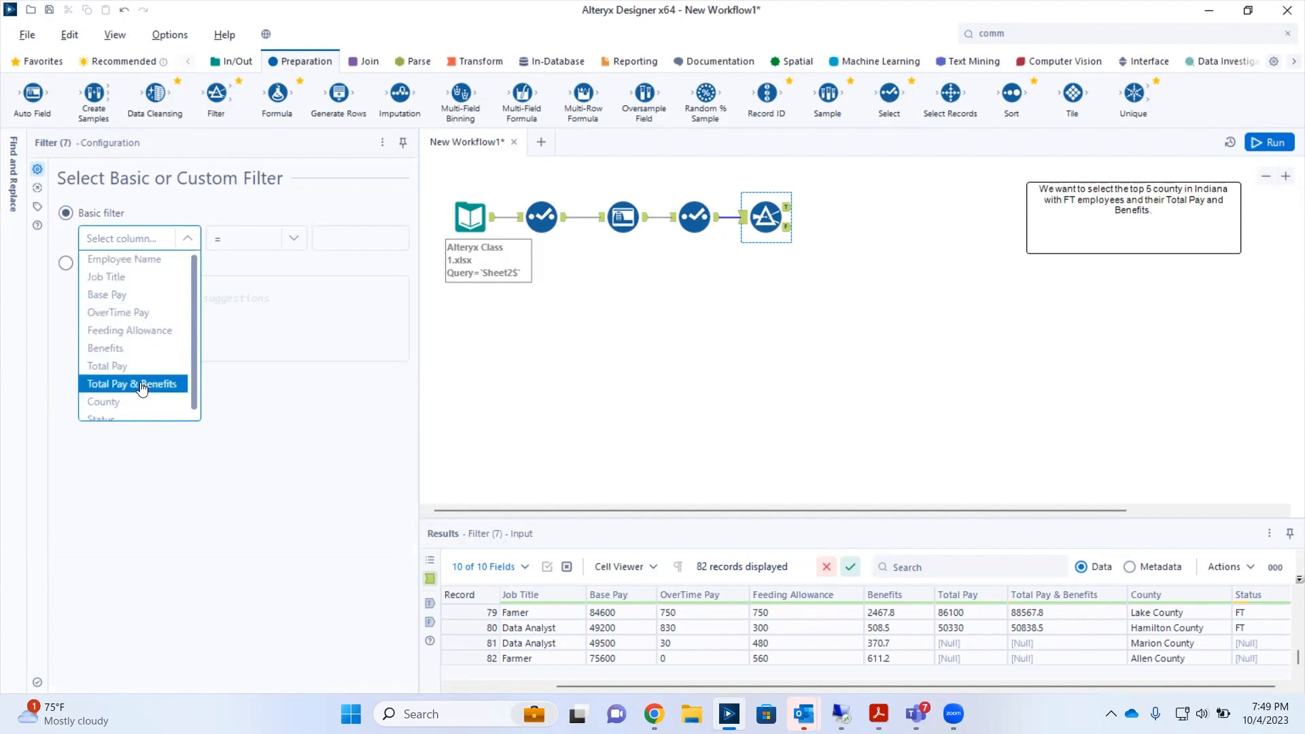
pyautogui.scroll(-1, 141, 387)
pyautogui.scroll(1, 141, 389)
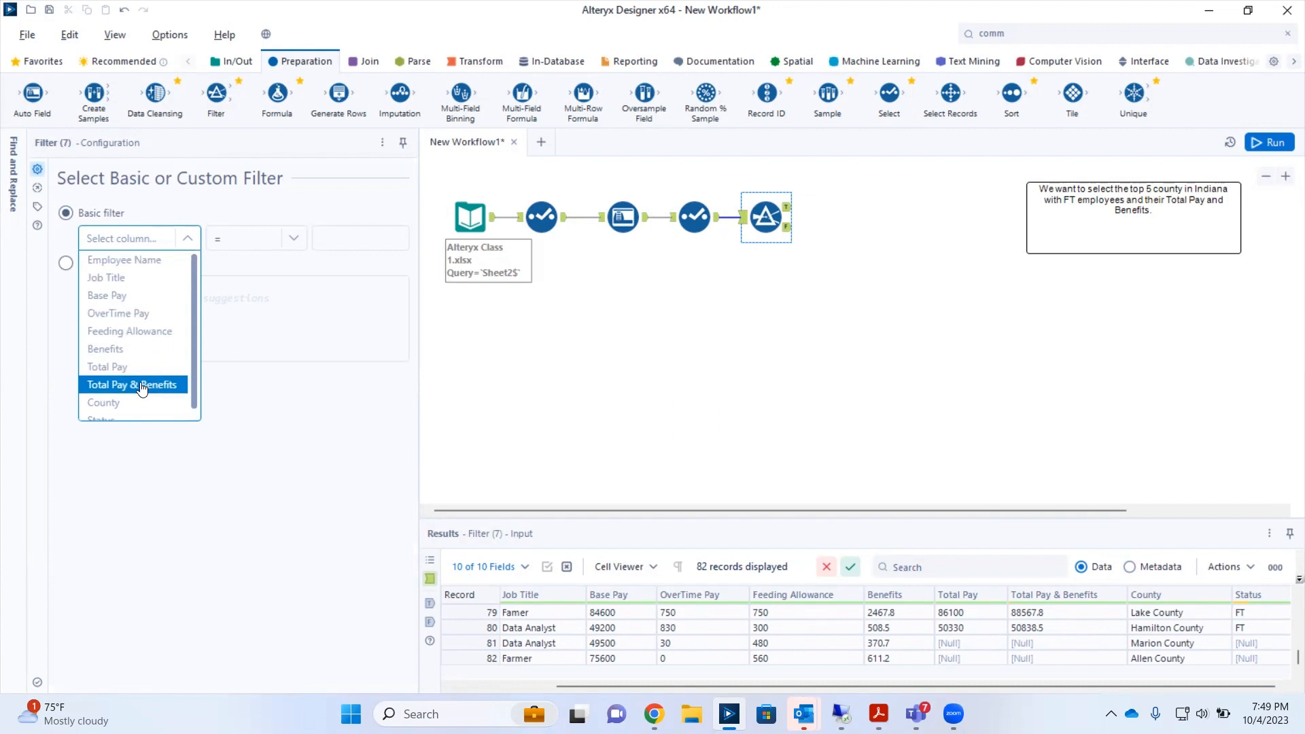
pyautogui.click(109, 411)
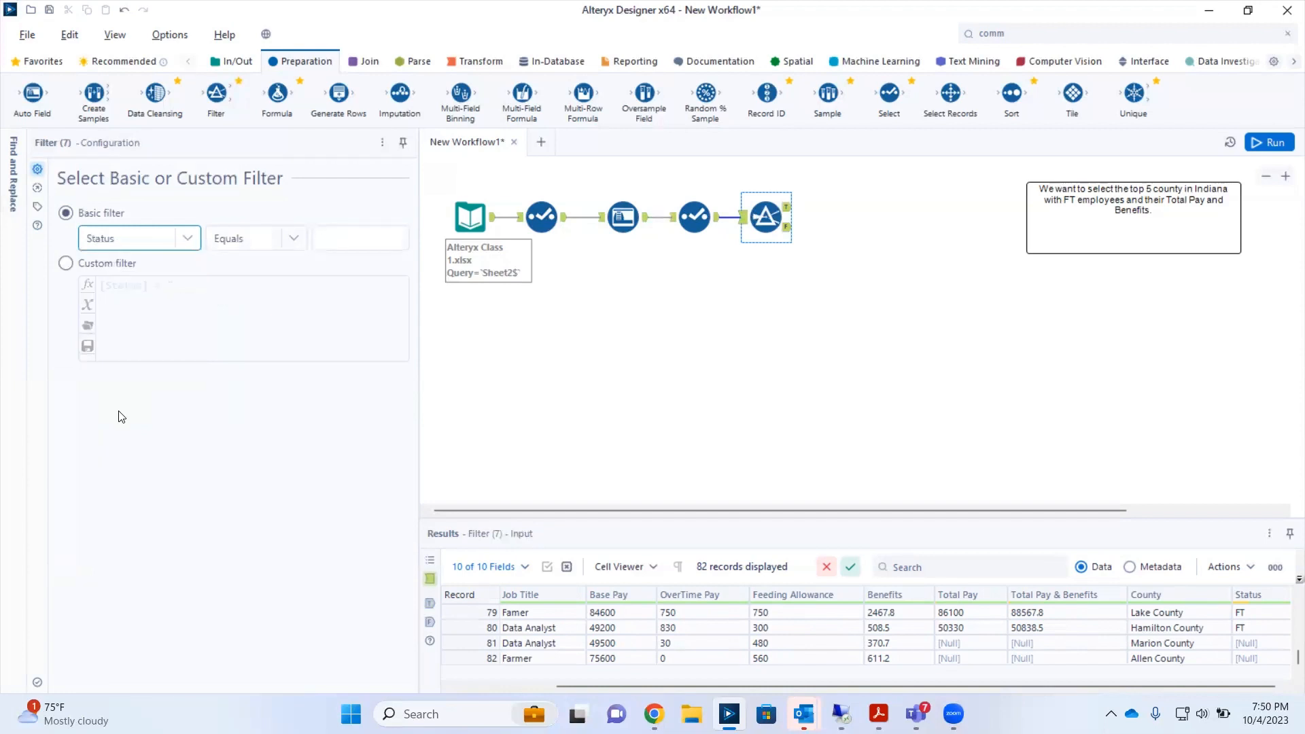
pyautogui.click(341, 238)
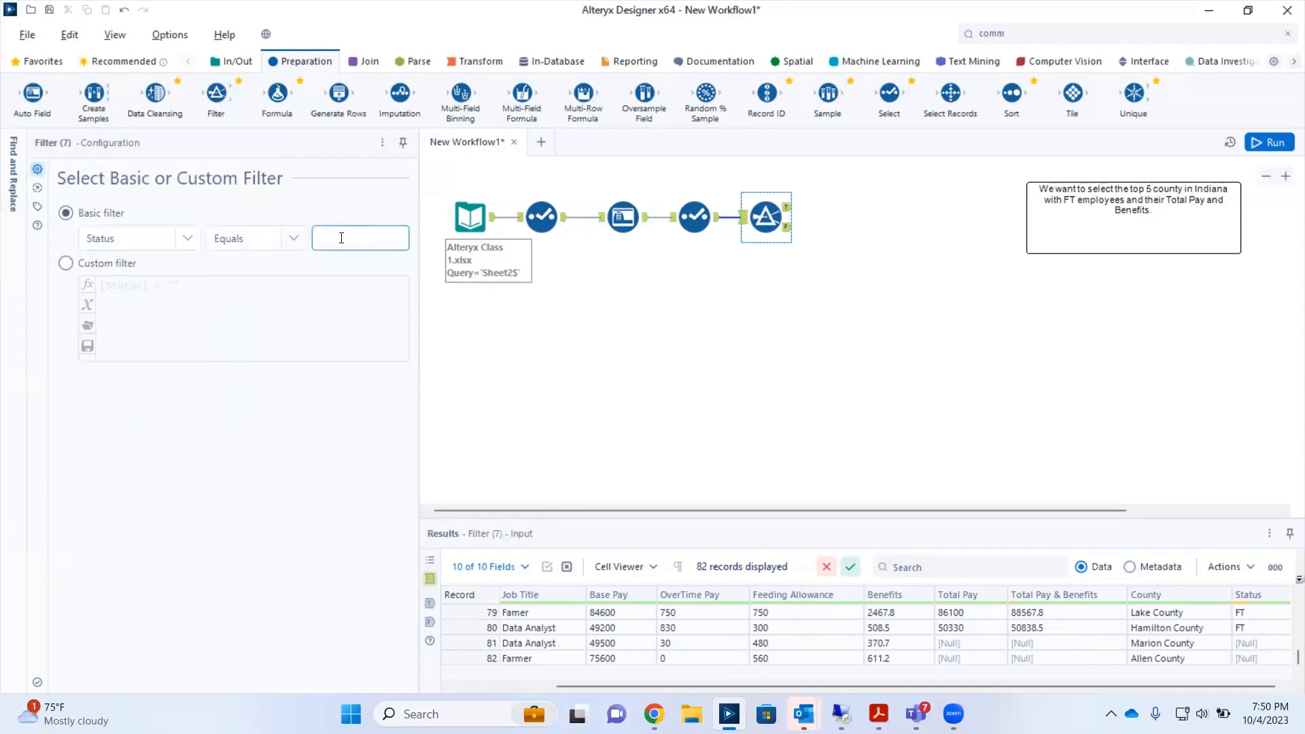
pyautogui.write('FT')
# Step: Switch the Filter tool to a custom filter and extend its expression to [Status] = "FT" OR [Status]="PT"
pyautogui.click(66, 264)
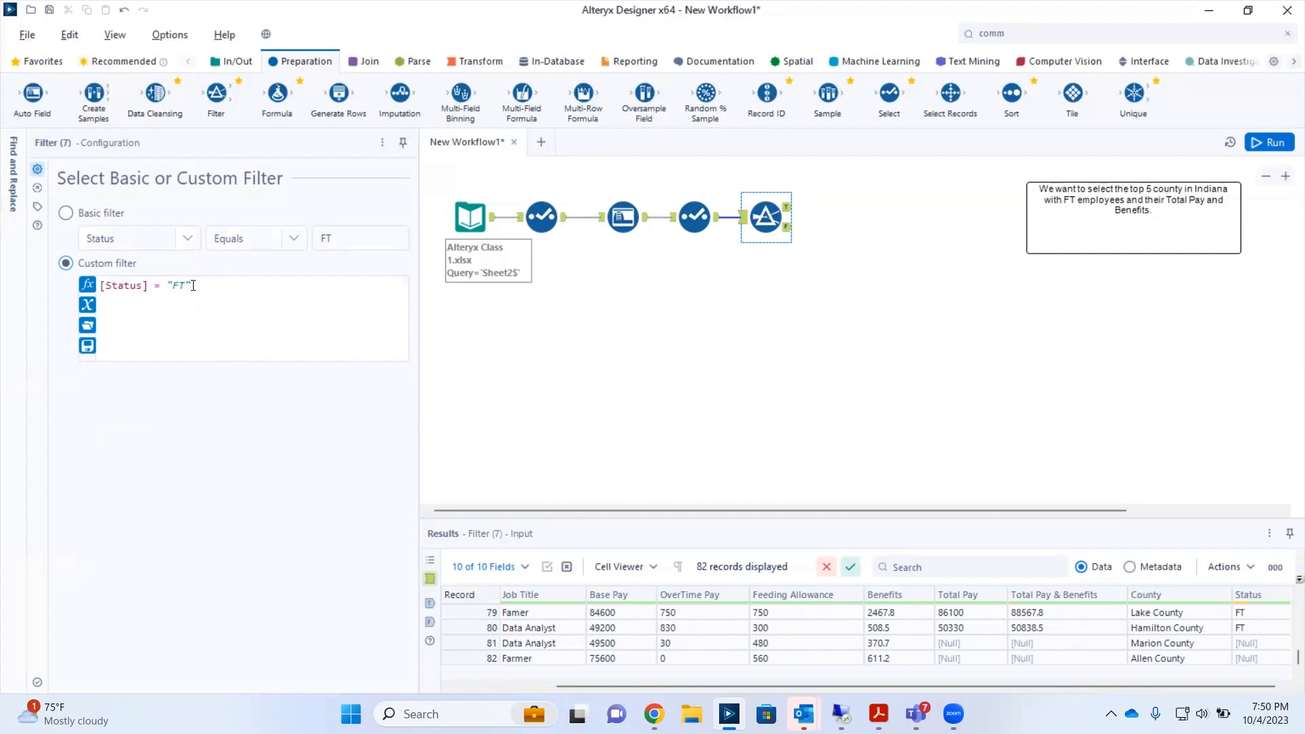
pyautogui.write('Or')
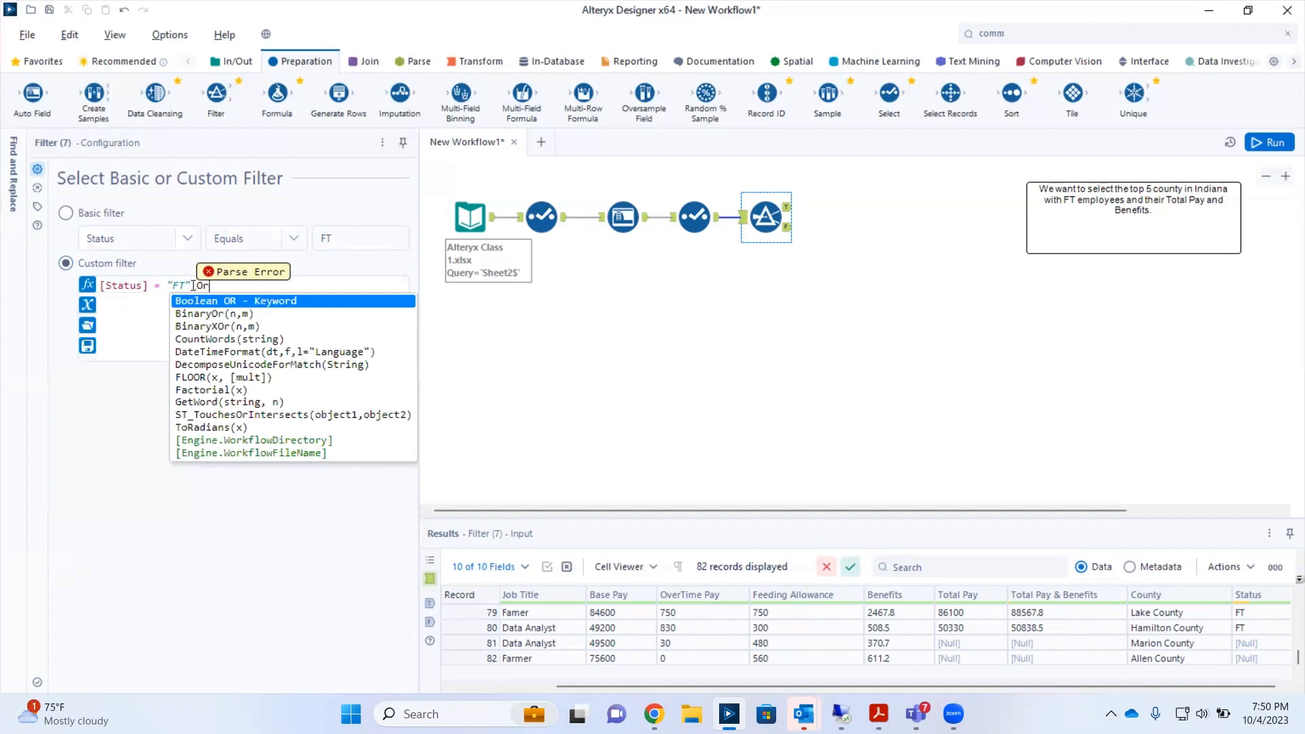
pyautogui.click(216, 303)
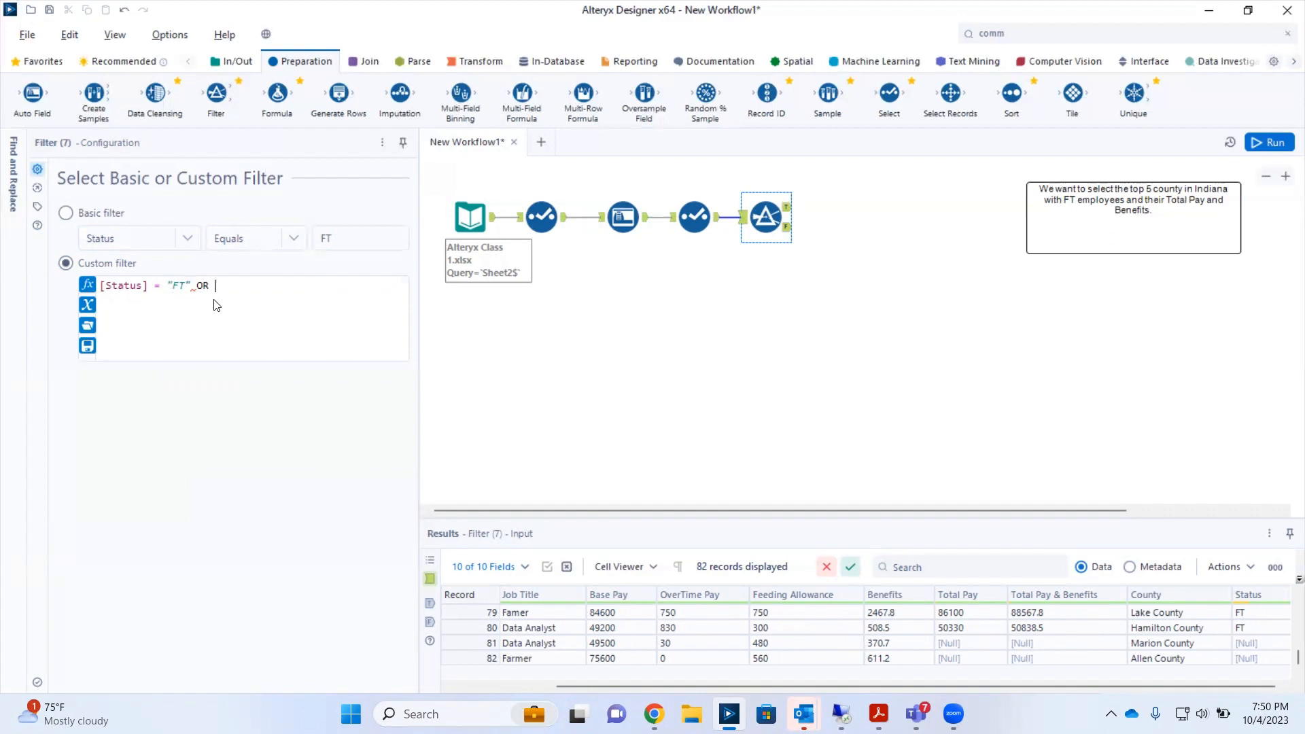
pyautogui.write('[s')
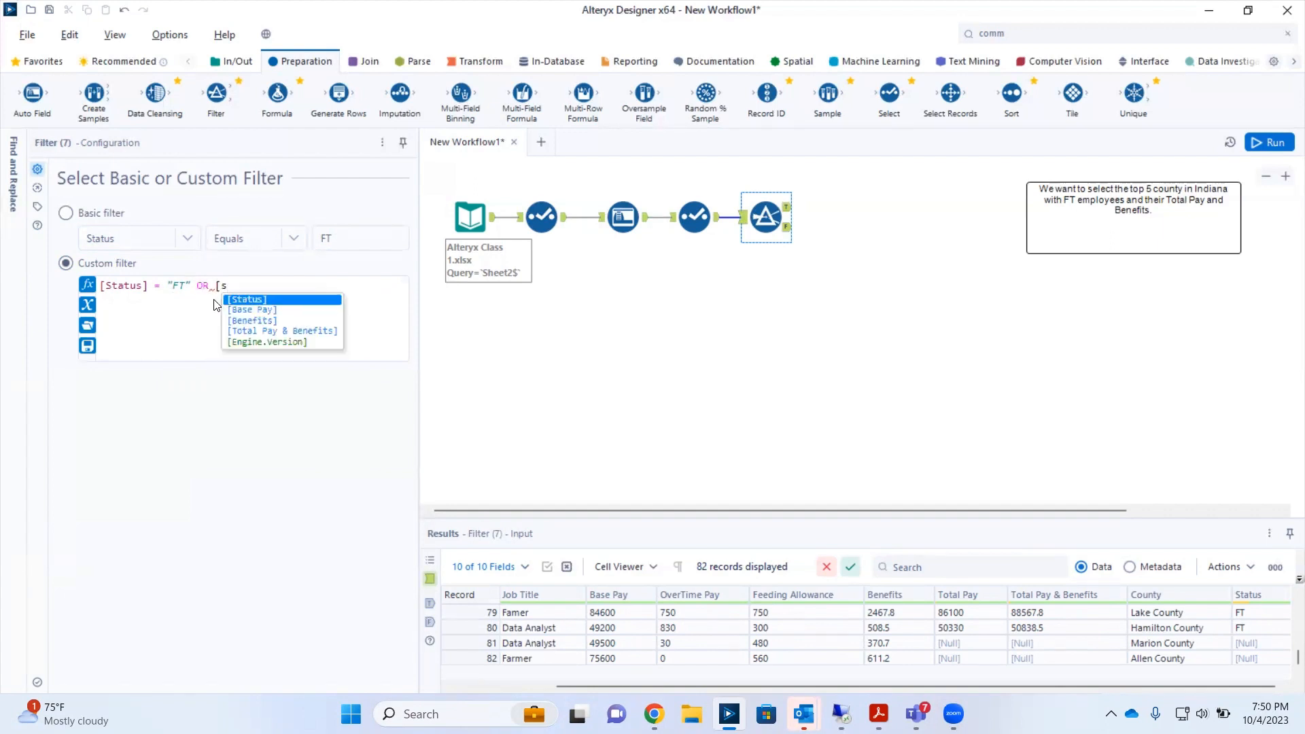
pyautogui.press('Return')
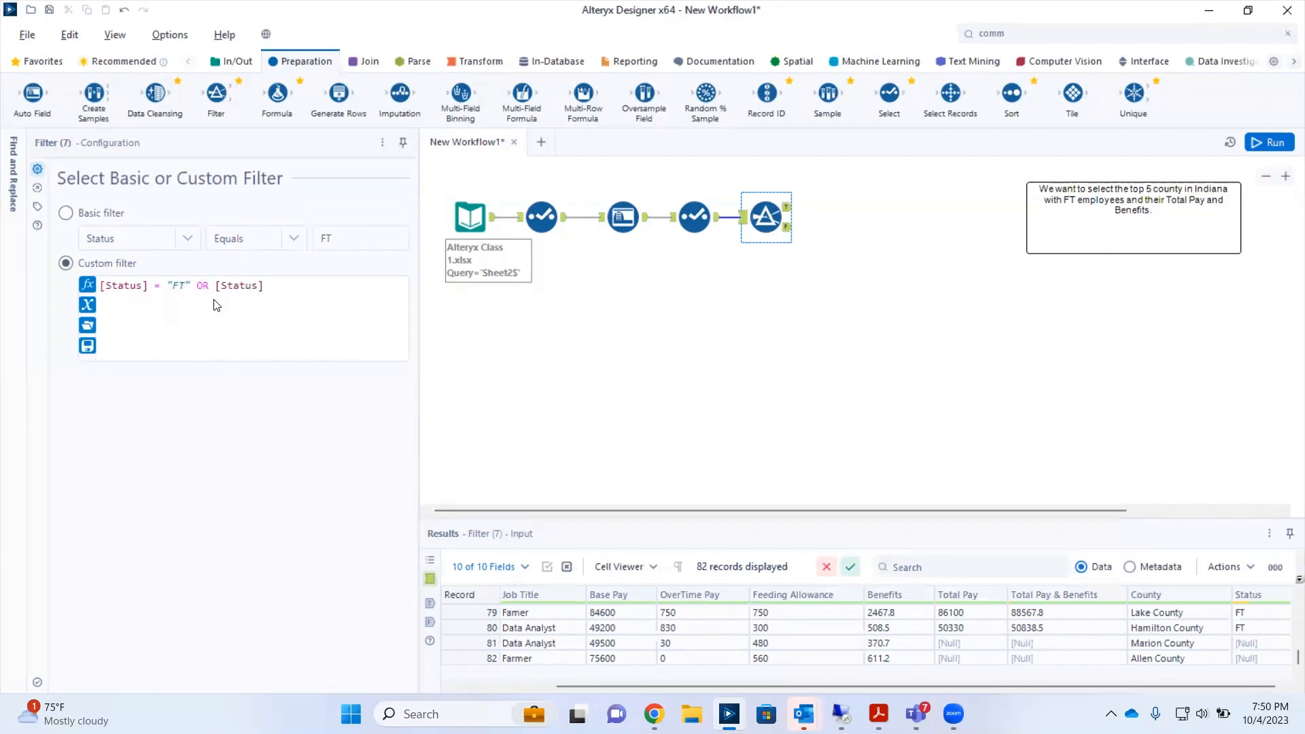
pyautogui.write('="PT"')
# Step: Remove the added OR condition for PT from the custom expression and return the Filter tool to its basic filter
pyautogui.press('BackSpace')
pyautogui.press('BackSpace')
pyautogui.press('BackSpace')
pyautogui.press('BackSpace')
pyautogui.press('BackSpace')
pyautogui.press('BackSpace')
pyautogui.press('BackSpace')
pyautogui.press('BackSpace')
pyautogui.press('BackSpace')
pyautogui.press('BackSpace')
pyautogui.press('BackSpace')
pyautogui.press('BackSpace')
pyautogui.press('BackSpace')
pyautogui.press('BackSpace')
pyautogui.press('BackSpace')
pyautogui.press('BackSpace')
pyautogui.press('BackSpace')
pyautogui.click(65, 213)
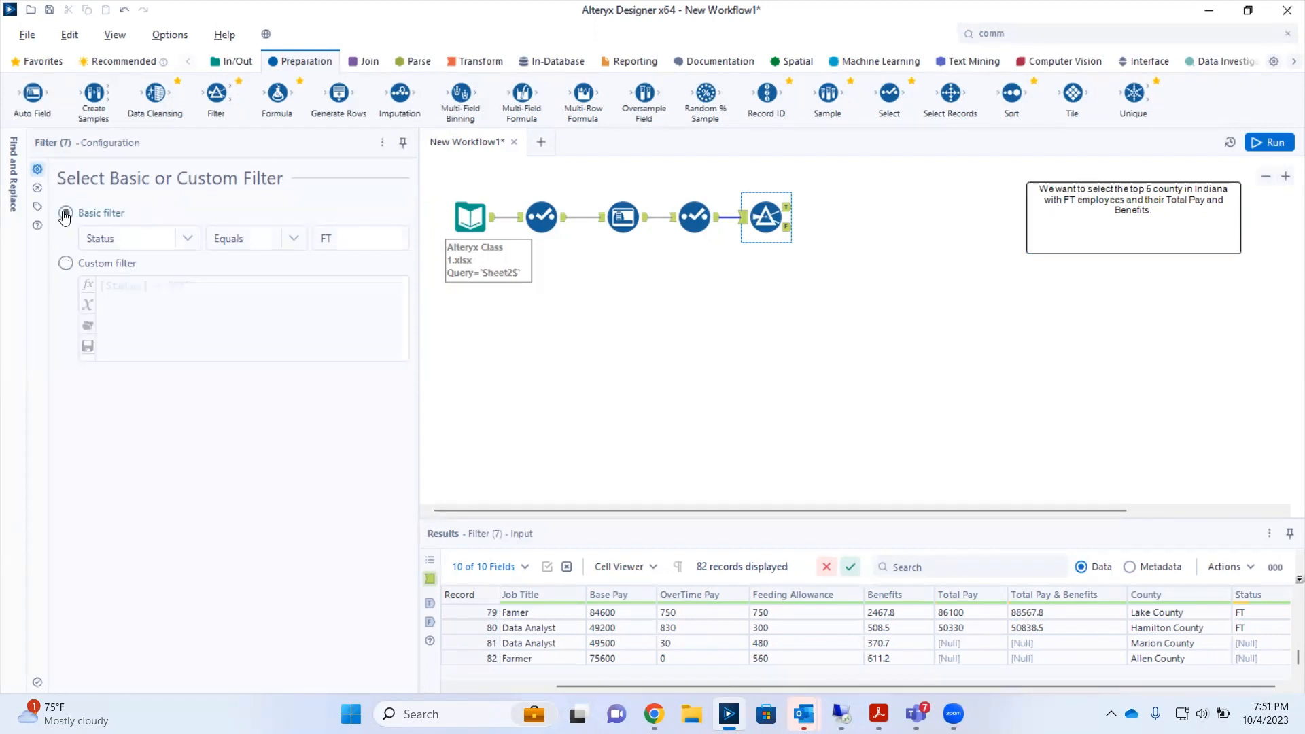
# Step: Run the workflow, dismiss the run message, and compare the True and False output records of the Filter tool
pyautogui.click(1257, 143)
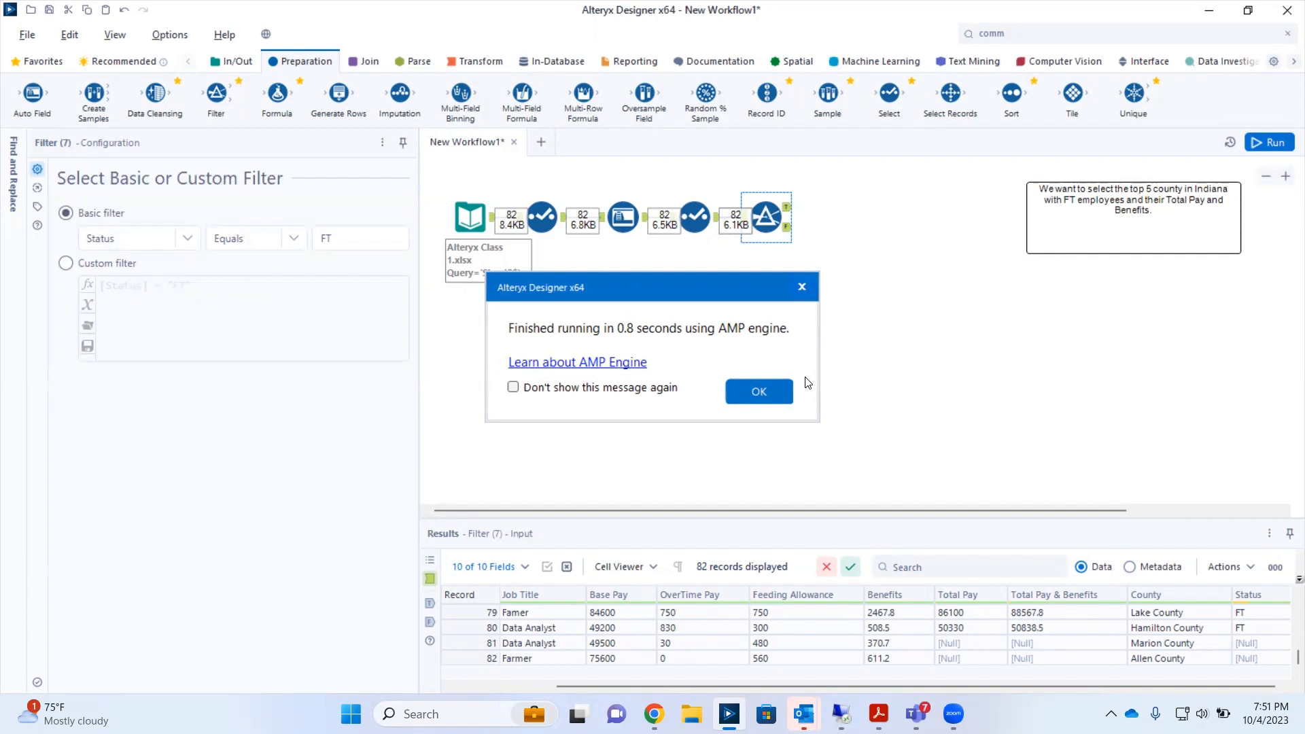
pyautogui.click(764, 391)
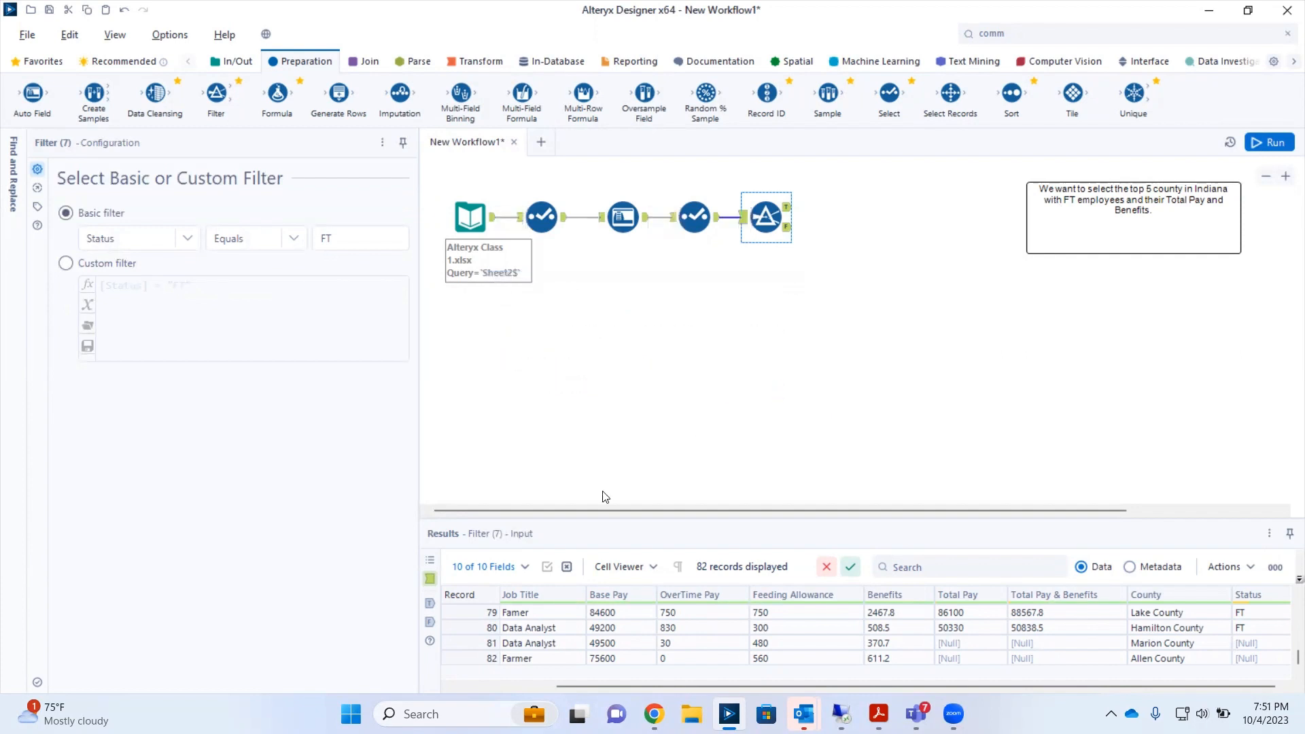
pyautogui.click(430, 604)
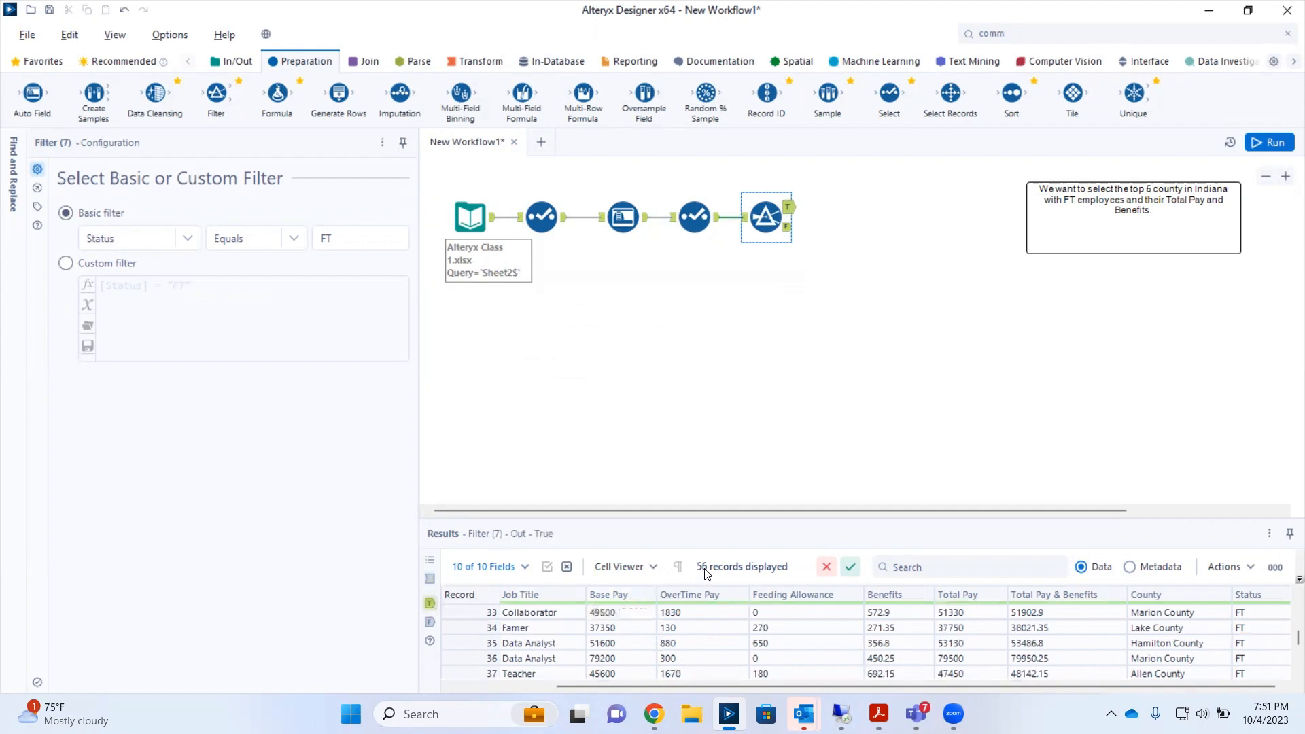
pyautogui.click(430, 622)
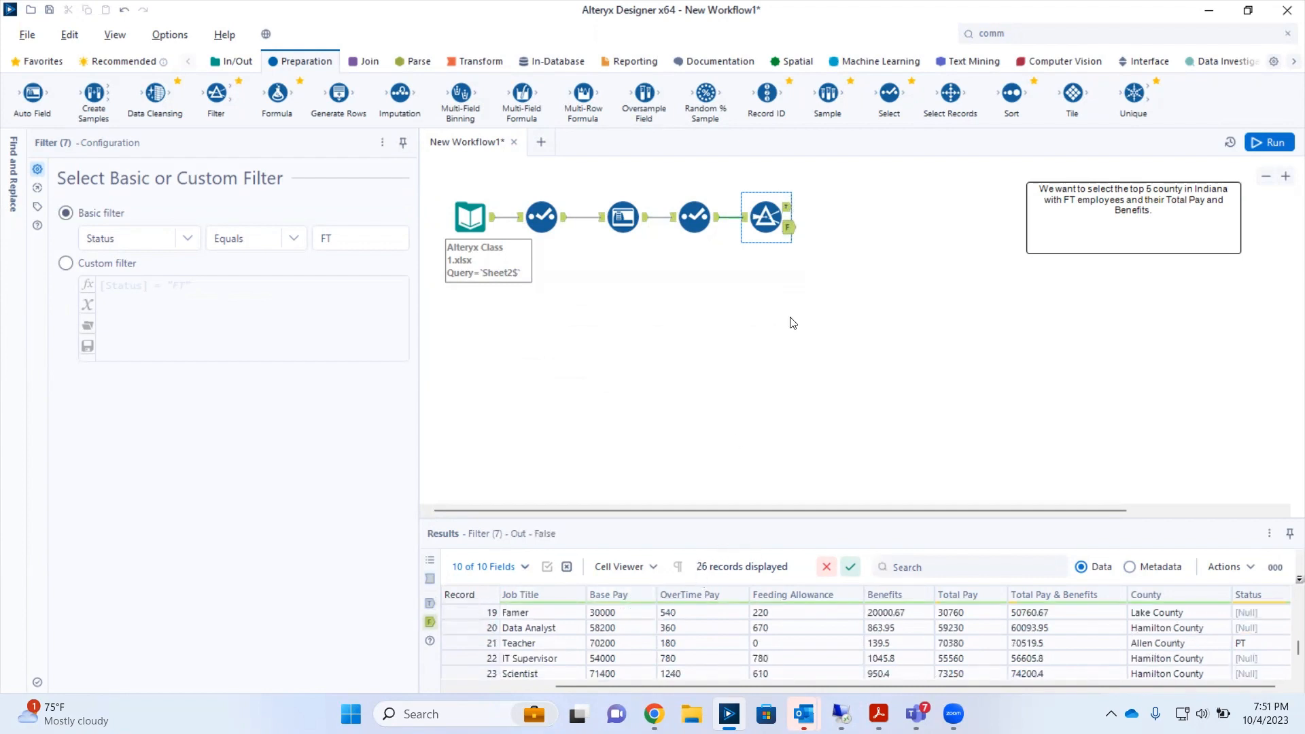
pyautogui.click(788, 208)
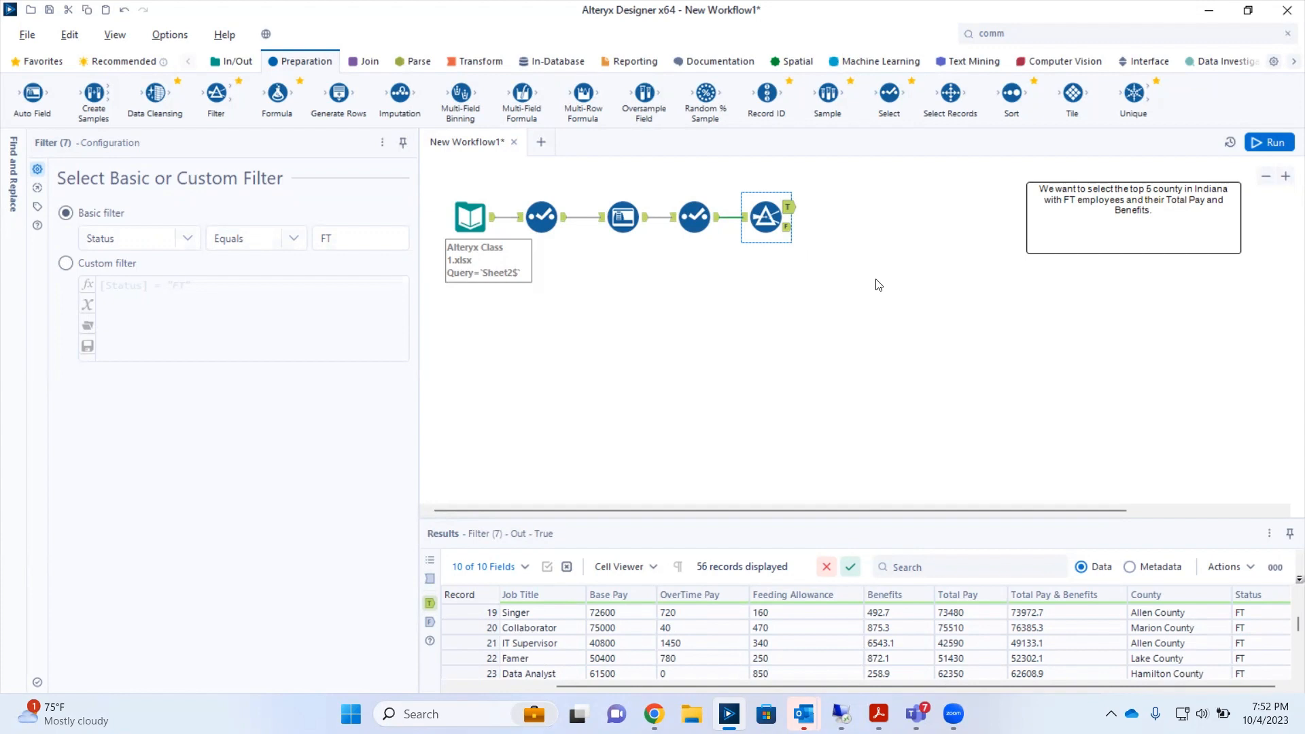
# Step: Add a Sort tool to the Filter's True output and sort by Total Pay & Benefits in descending order
pyautogui.moveTo(1012, 92); pyautogui.dragTo(842, 207)
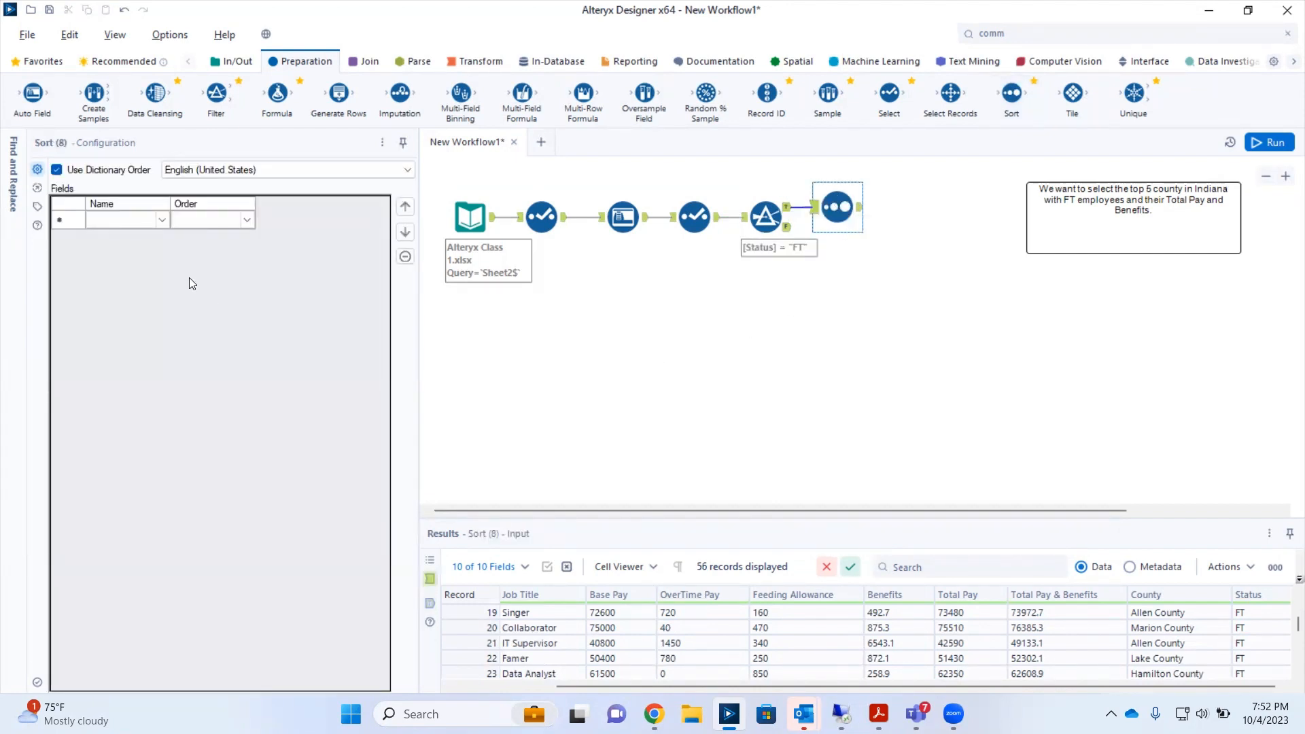
pyautogui.click(159, 223)
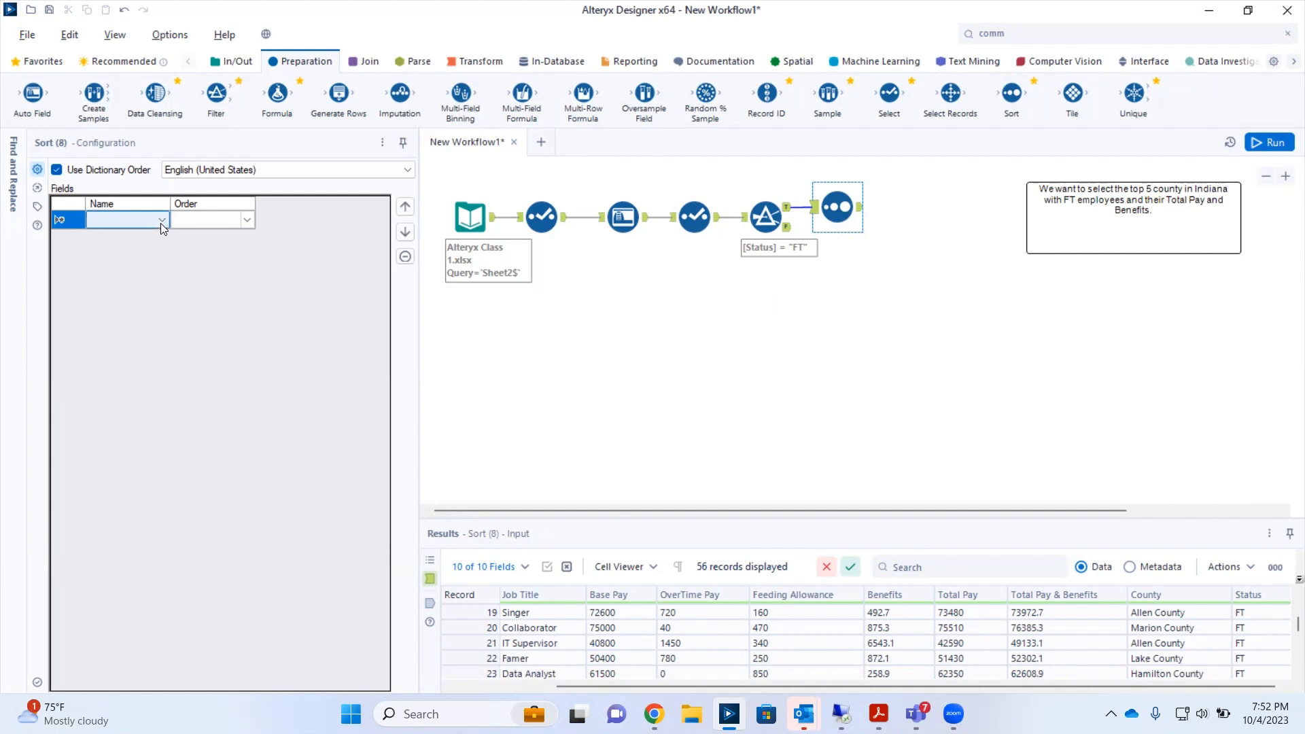
pyautogui.click(161, 222)
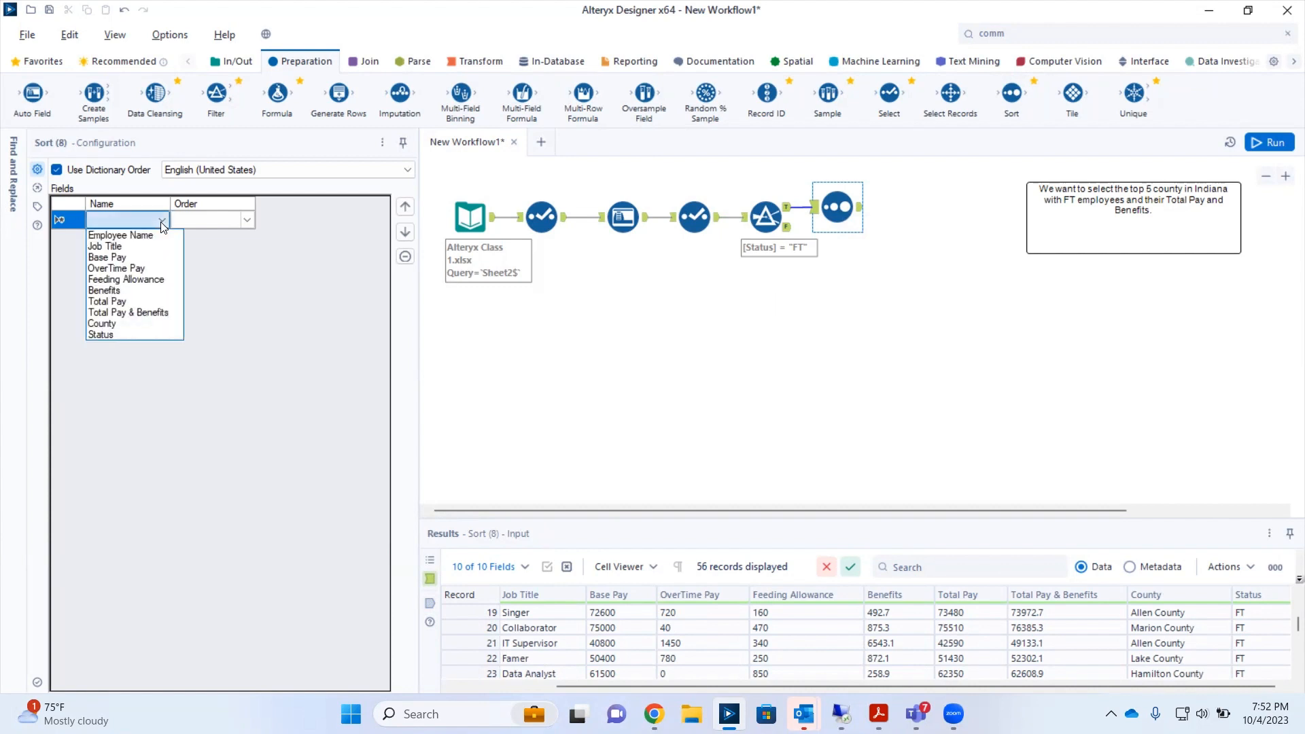
pyautogui.click(140, 313)
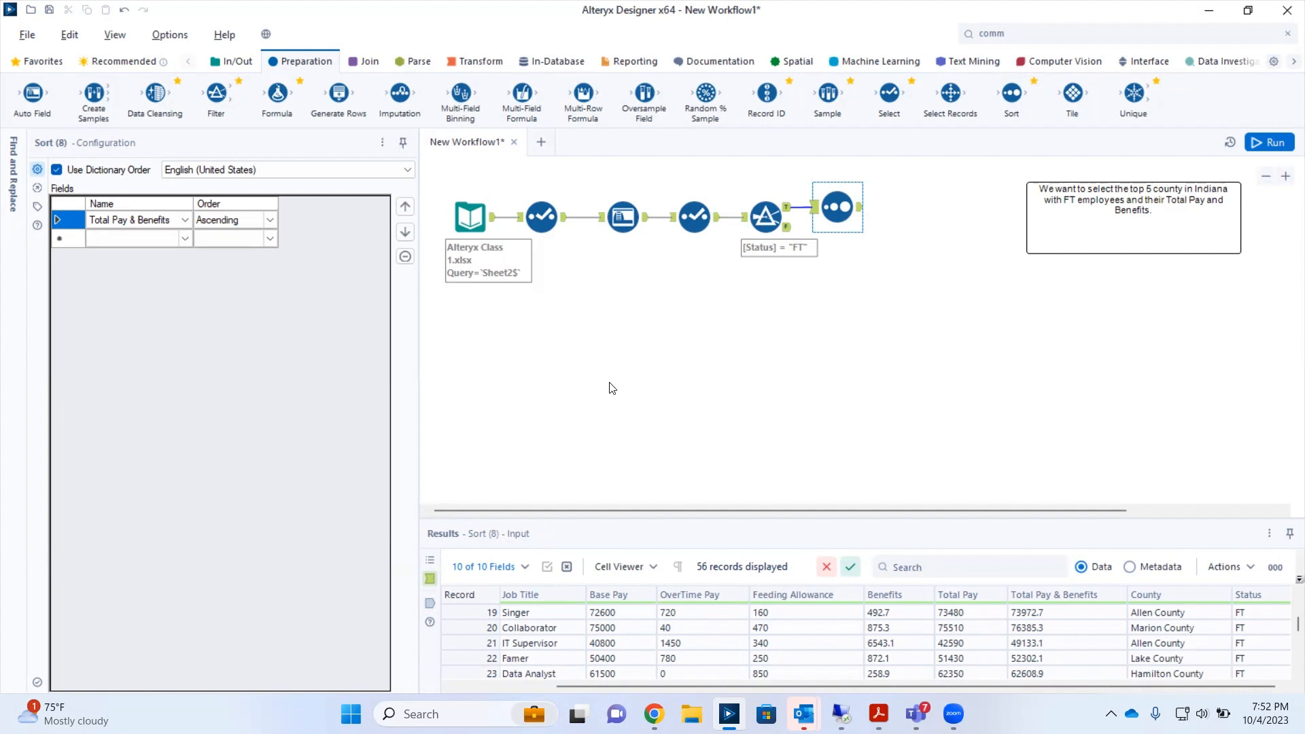
pyautogui.click(270, 222)
pyautogui.click(269, 221)
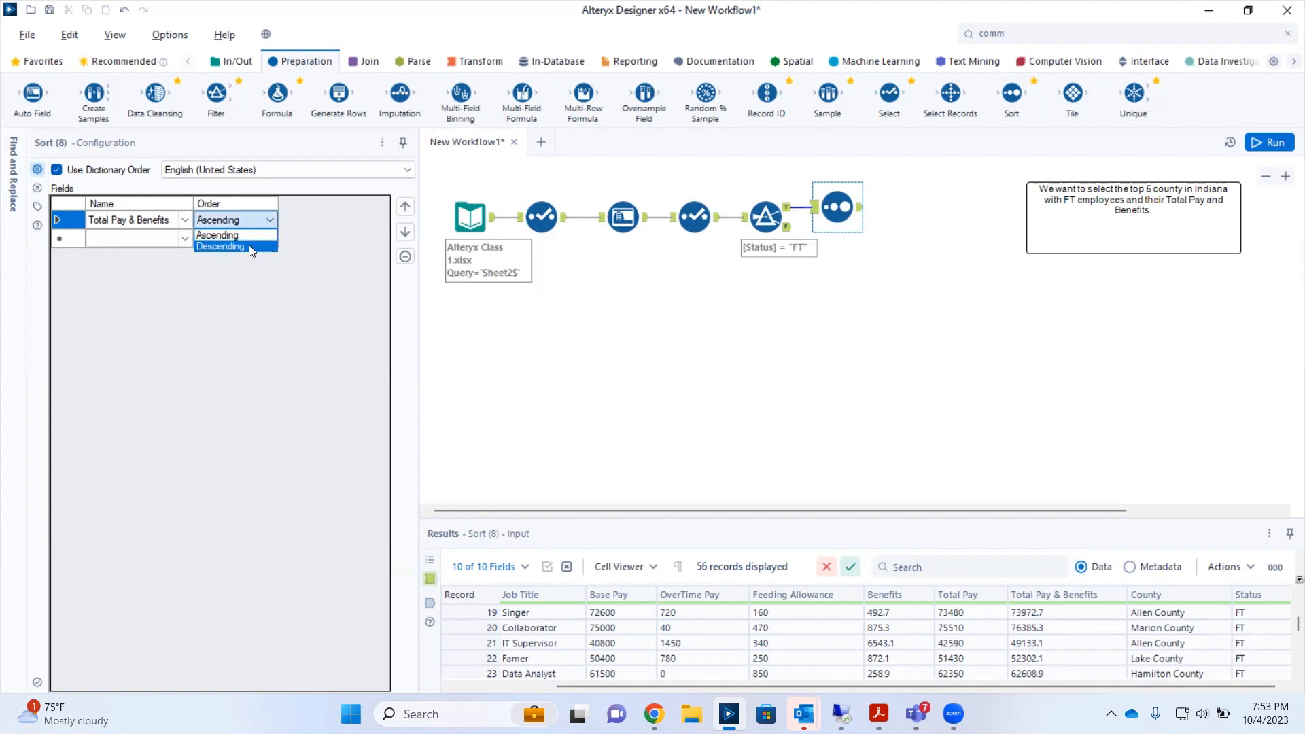
pyautogui.click(249, 246)
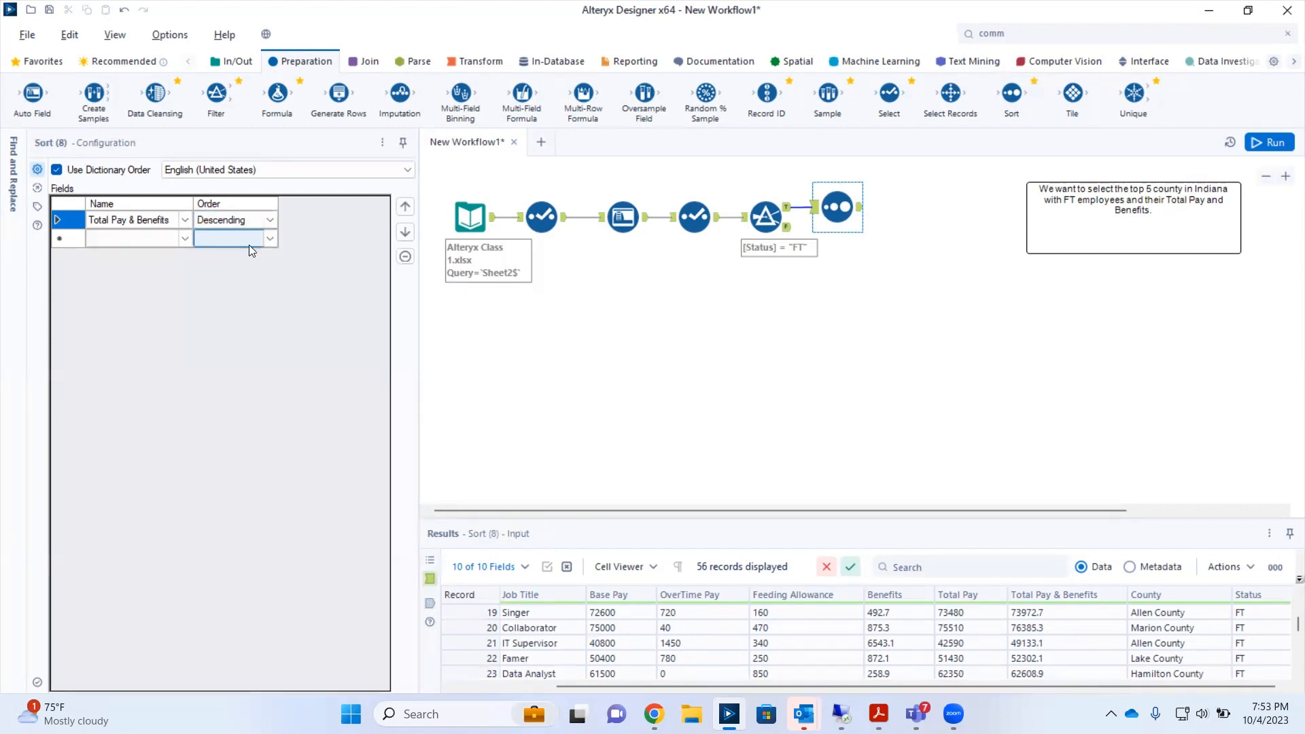
# Step: Run the workflow, dismiss the run message, and view the output records of the Sort tool
pyautogui.click(1256, 143)
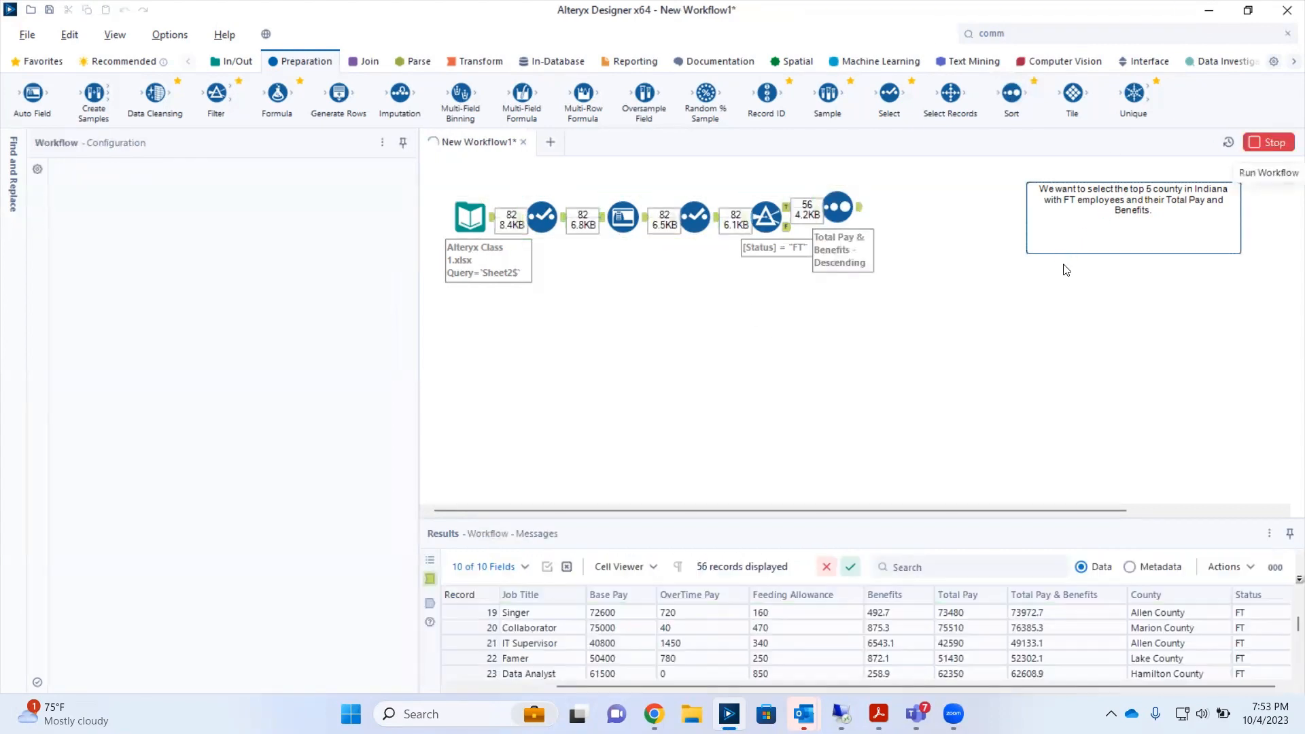
pyautogui.click(754, 401)
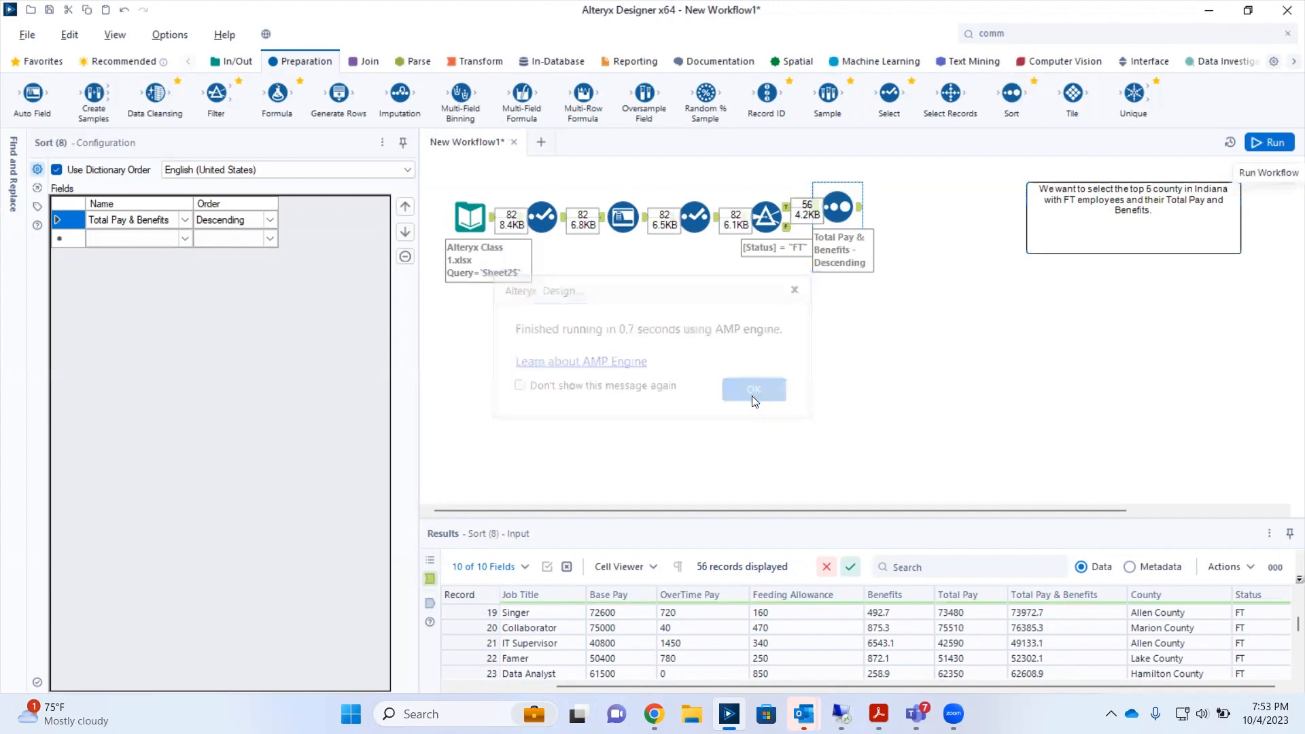
pyautogui.click(429, 603)
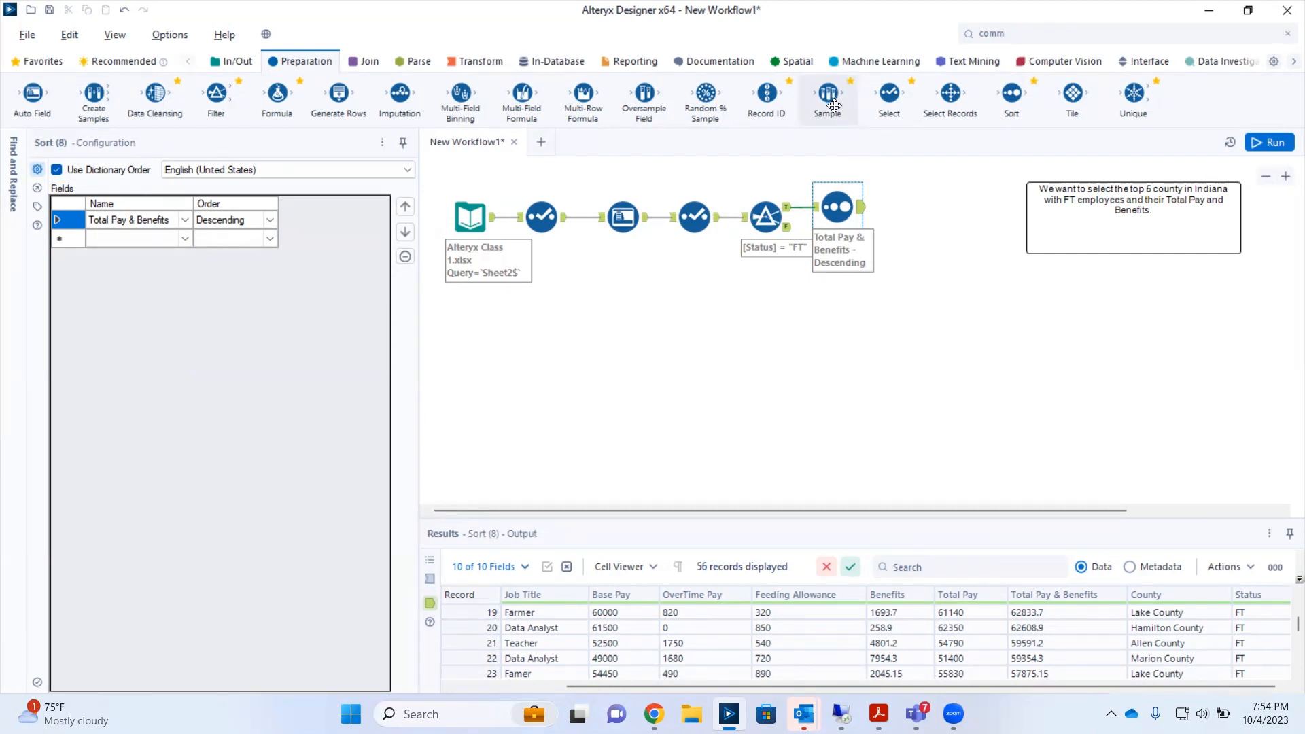
# Step: Add a Sample tool after the Sort tool and set it to keep the first 10 rows
pyautogui.moveTo(833, 105); pyautogui.dragTo(931, 208)
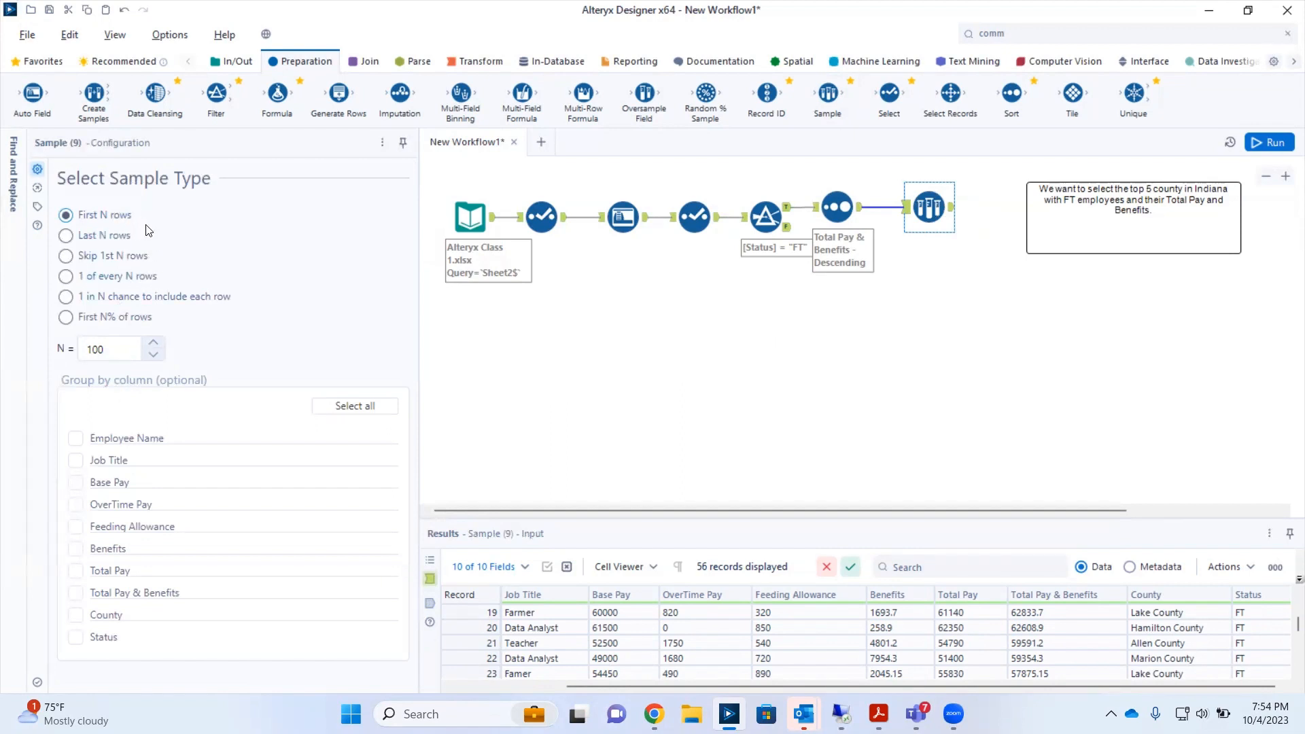
pyautogui.click(116, 352)
pyautogui.click(115, 353)
pyautogui.press('BackSpace')
# Step: Run the workflow, dismiss the run message, and look through the Sample tool's input records down to the last rows
pyautogui.click(1266, 141)
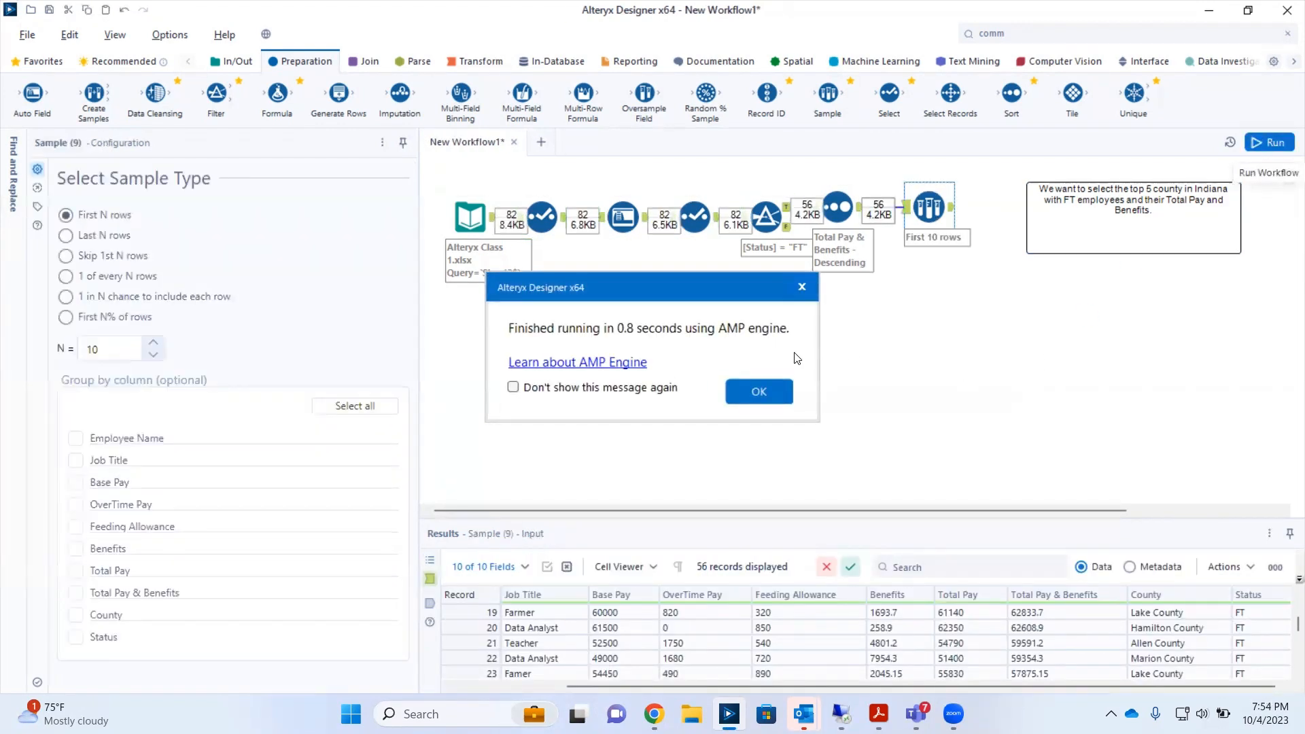
pyautogui.click(763, 393)
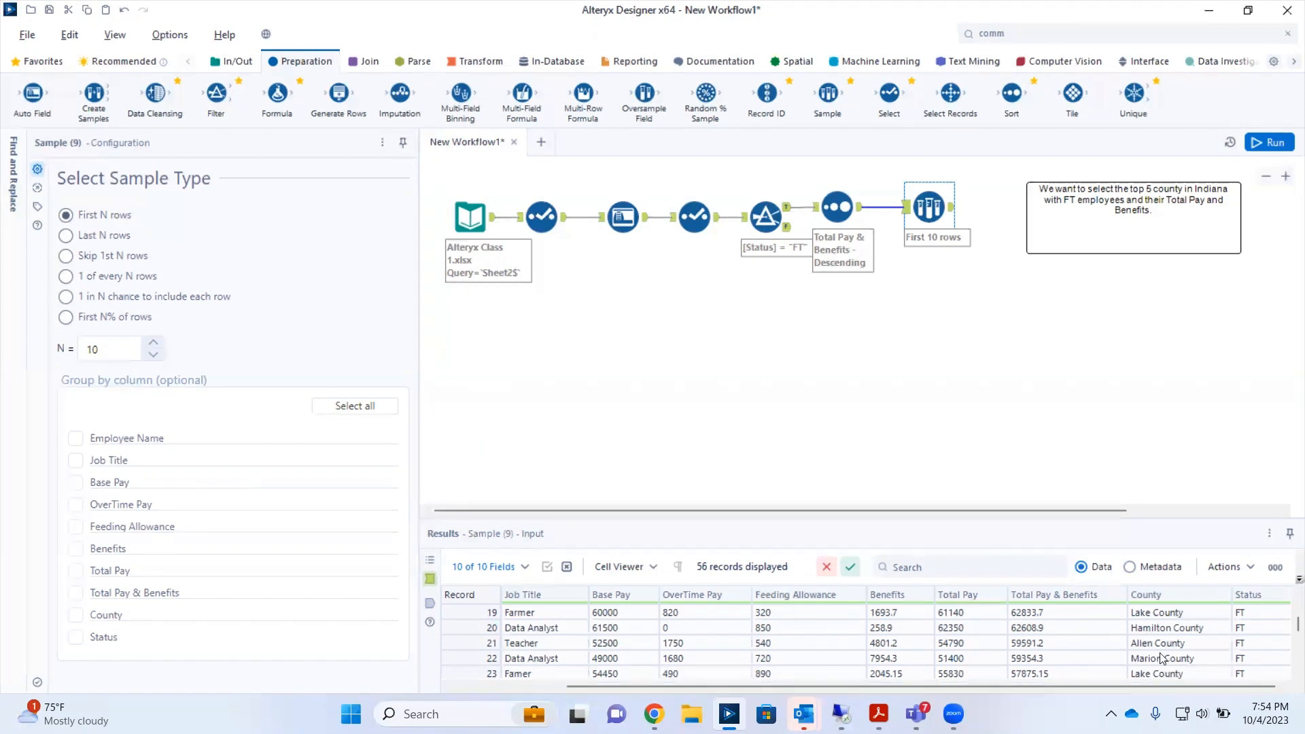
pyautogui.scroll(-10, 1162, 660)
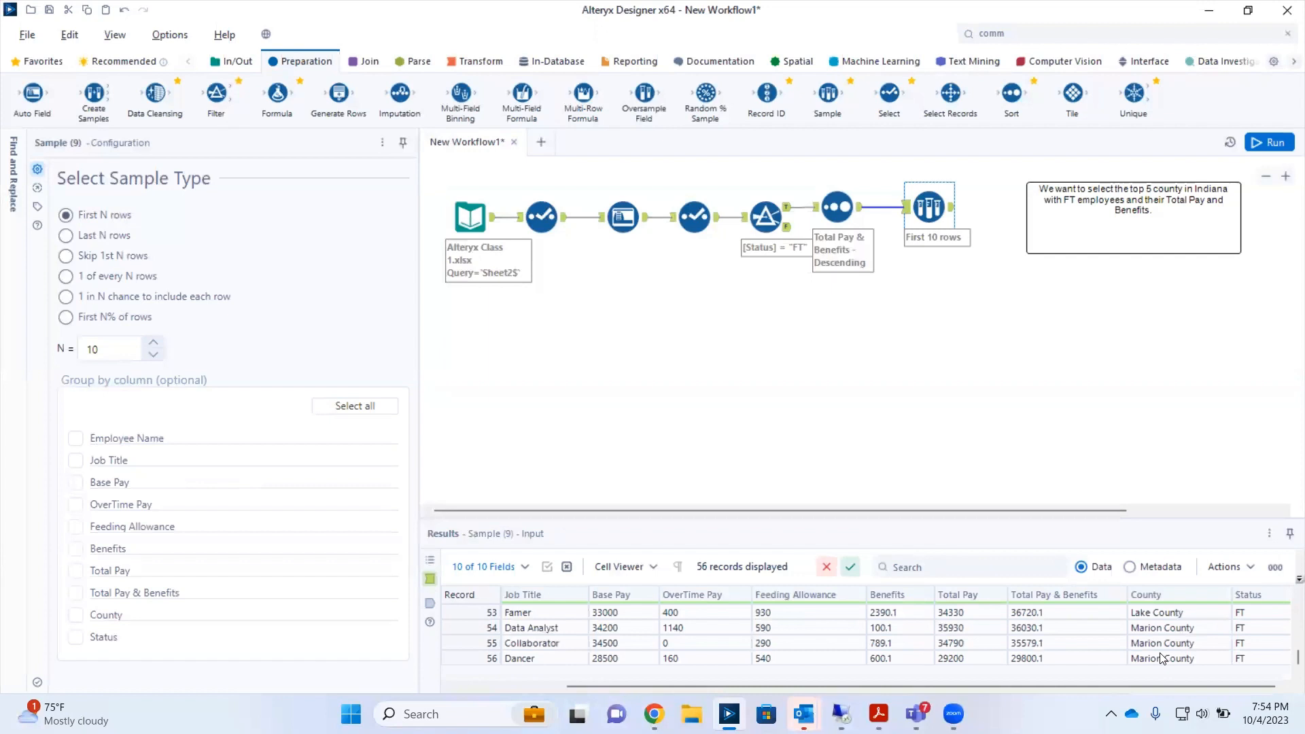
pyautogui.scroll(15, 1162, 658)
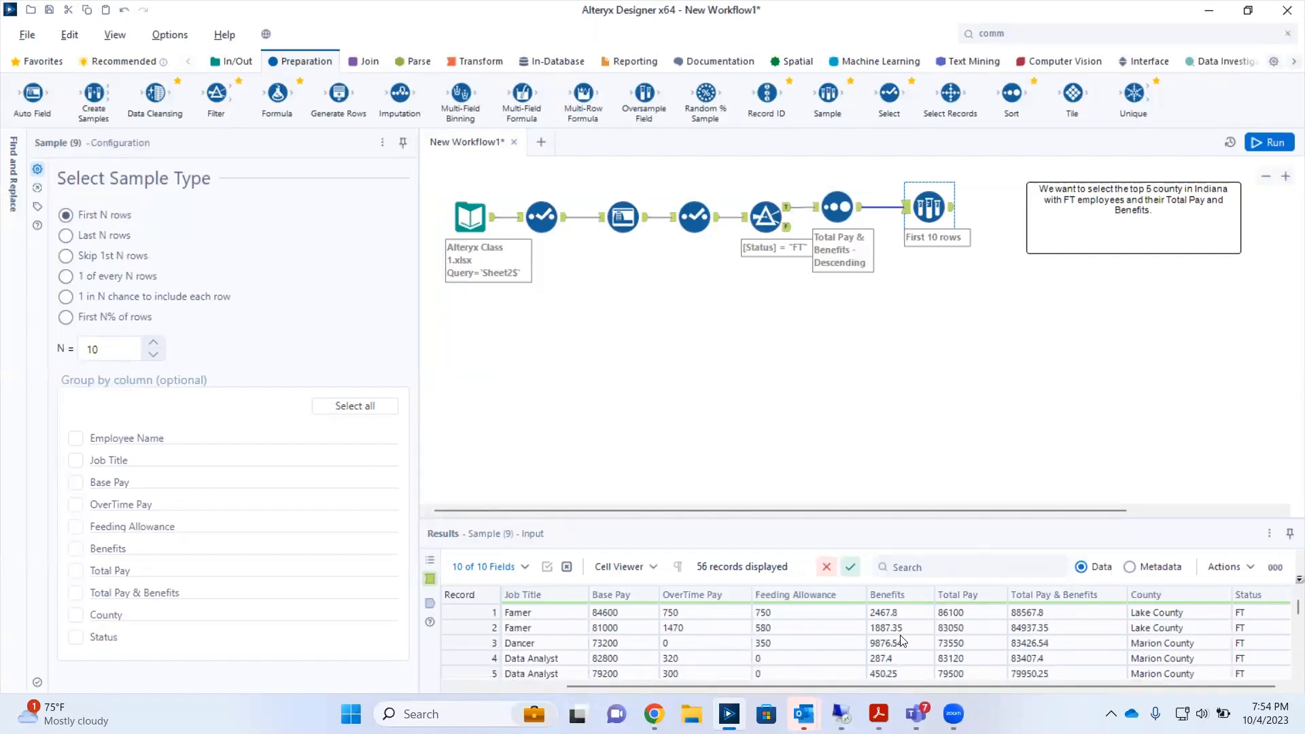
pyautogui.scroll(-15, 903, 641)
pyautogui.scroll(15, 890, 640)
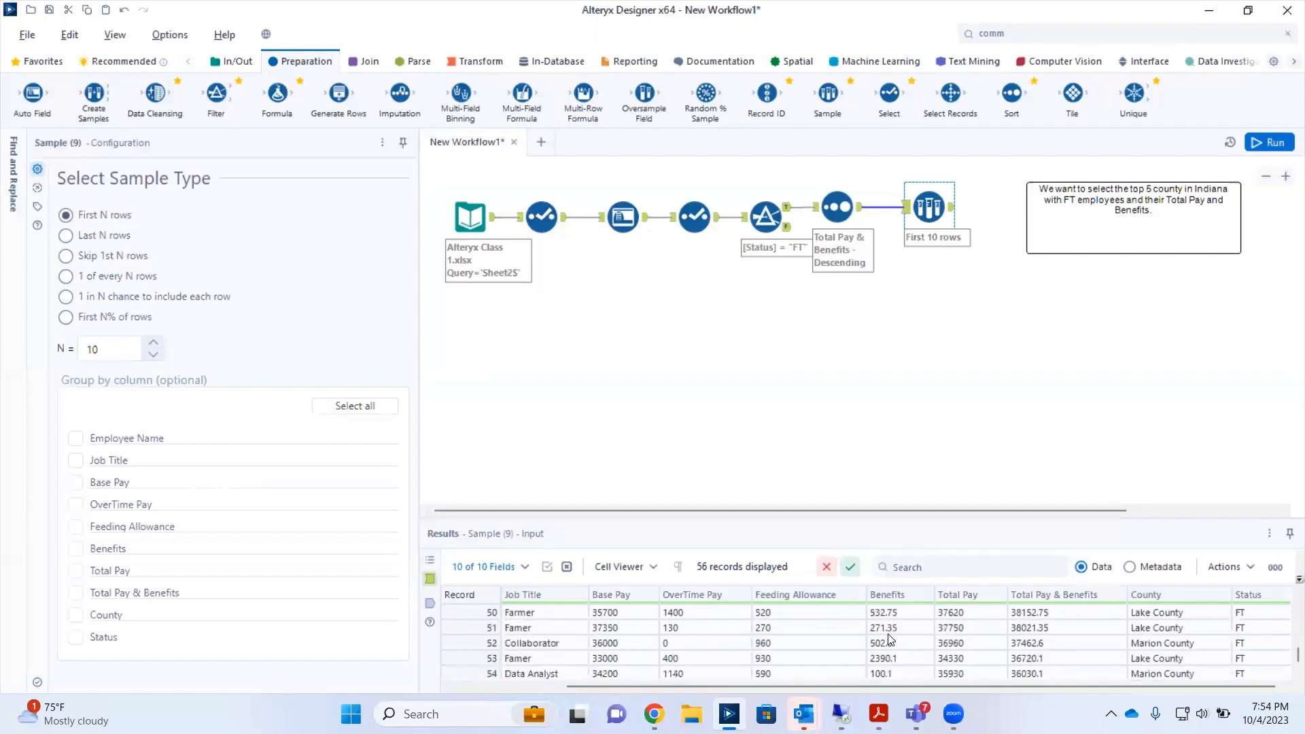
pyautogui.scroll(-12, 889, 639)
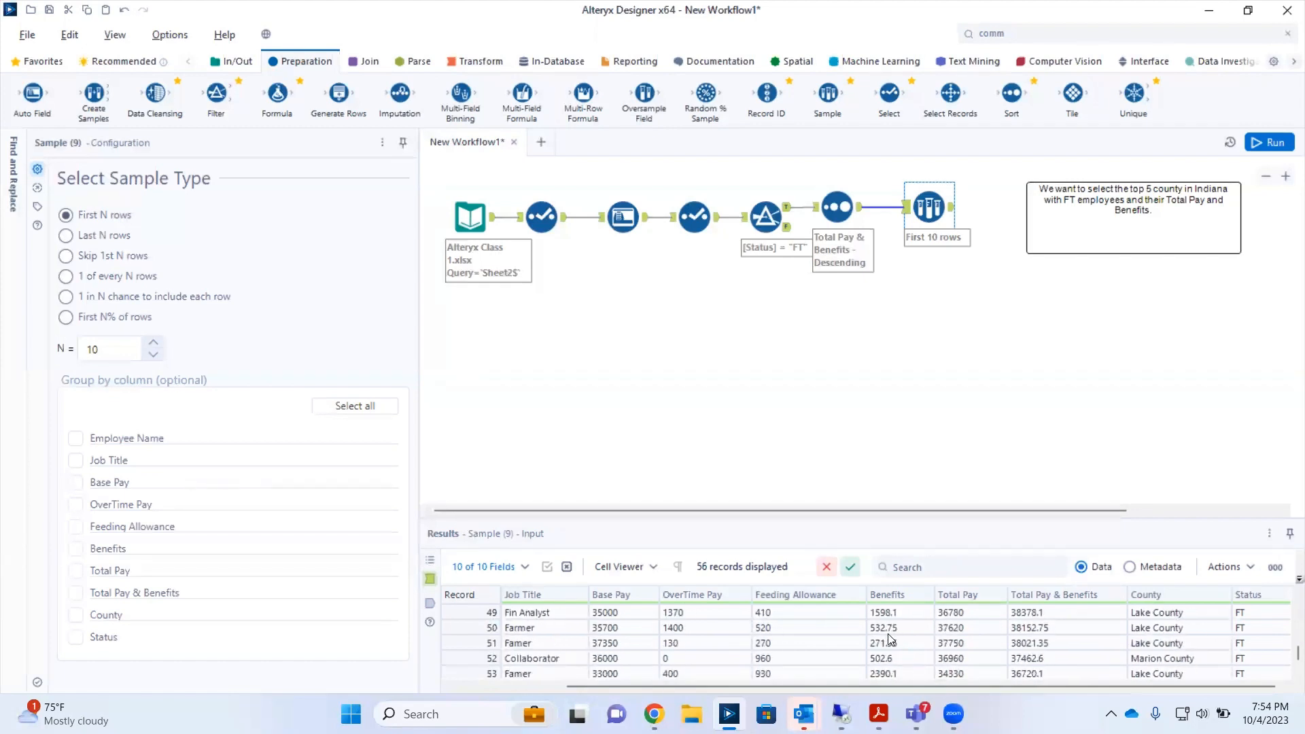
# Step: Examine the Sample tool's output records from the first row to the last, checking the counties listed
pyautogui.click(429, 603)
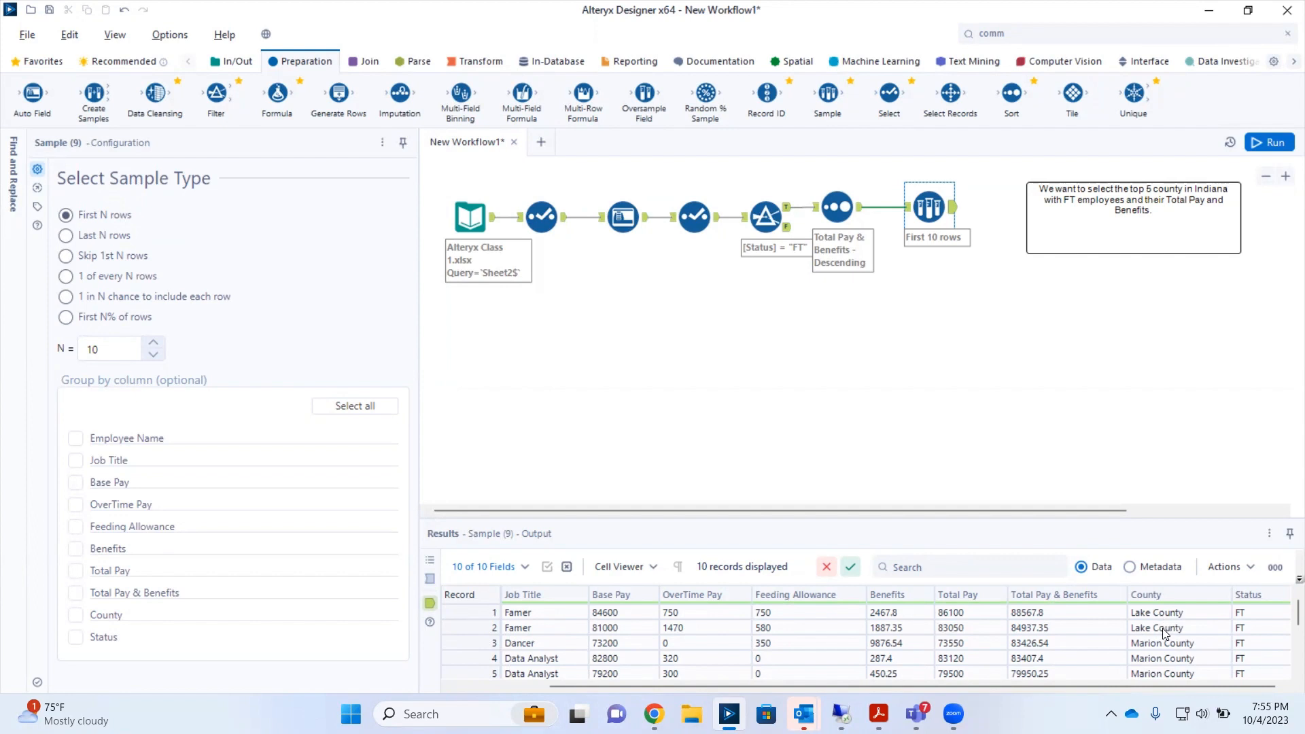
pyautogui.scroll(-2, 1168, 663)
pyautogui.scroll(2, 1168, 665)
pyautogui.scroll(-3, 1170, 663)
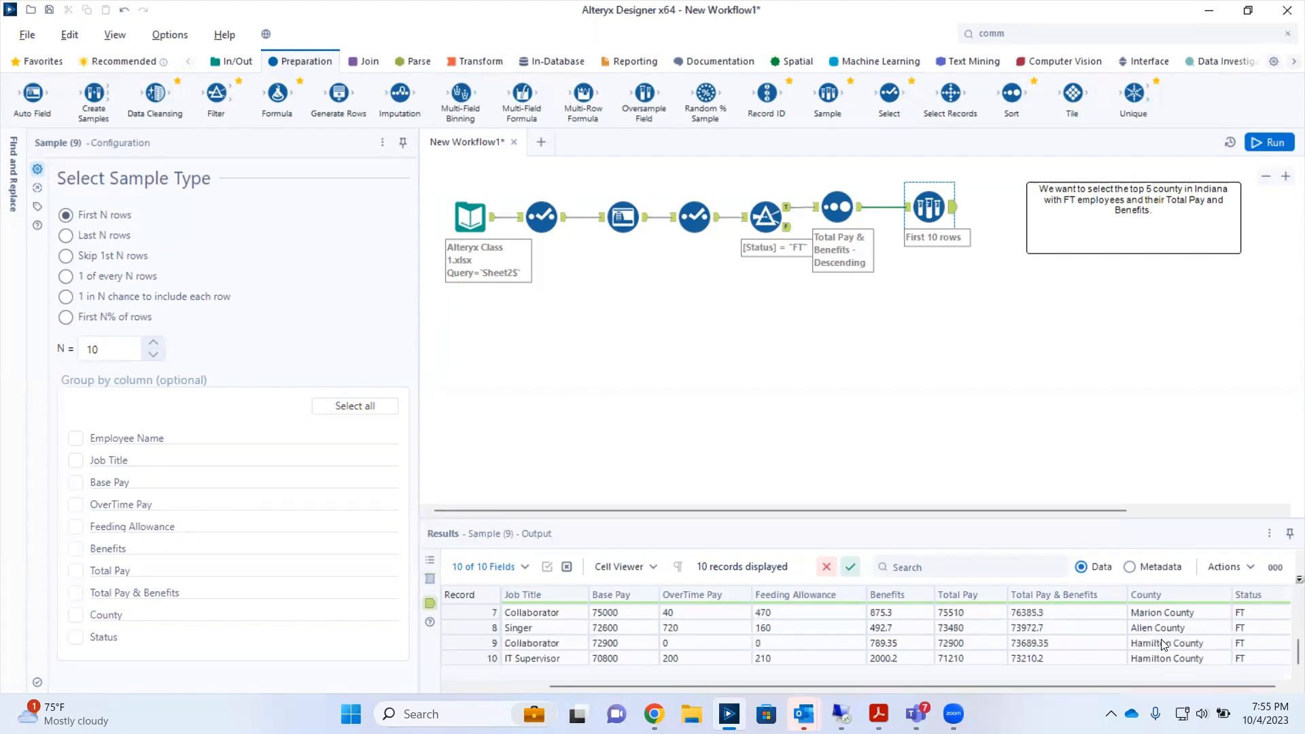
pyautogui.scroll(3, 1165, 646)
pyautogui.scroll(-3, 1164, 644)
pyautogui.scroll(3, 1160, 642)
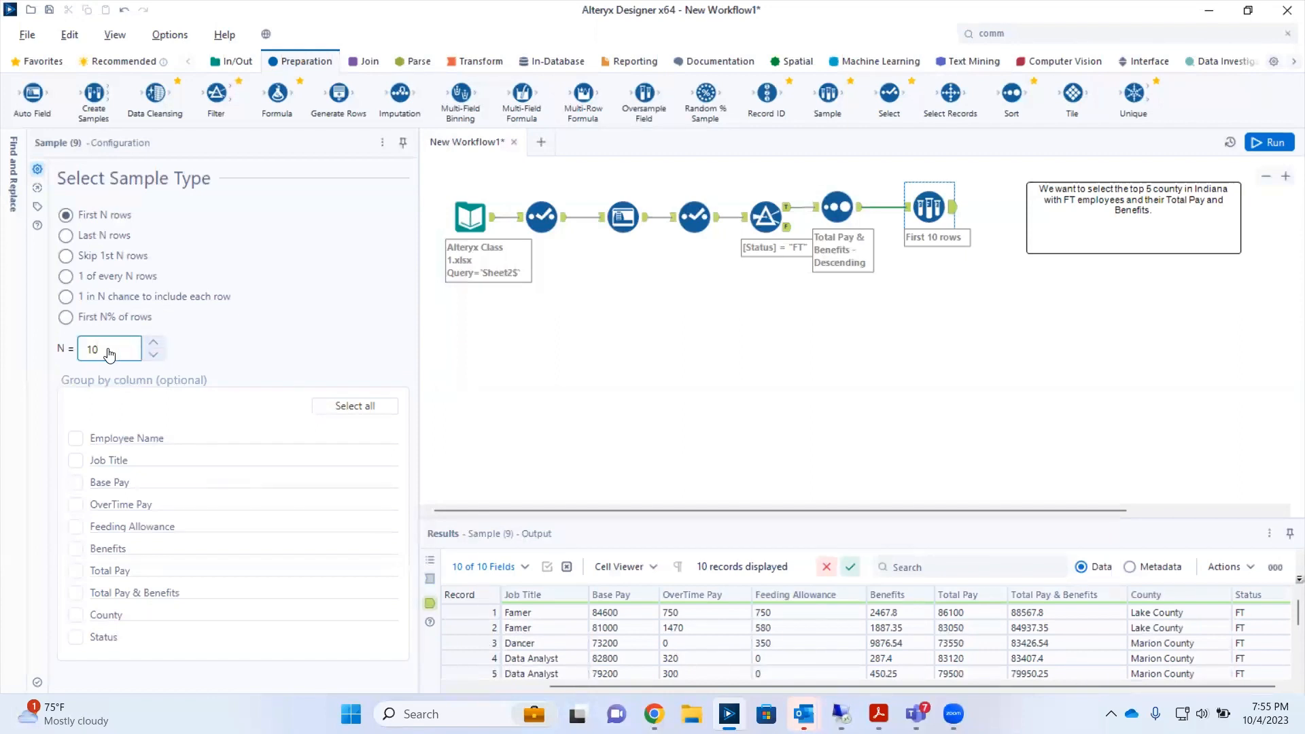
# Step: Set the Sample tool to keep the first 5 rows, then run the workflow and dismiss the run message
pyautogui.press('BackSpace')
pyautogui.press('BackSpace')
pyautogui.write('5')
pyautogui.click(1072, 304)
pyautogui.hotkey('ctrl', 'r')
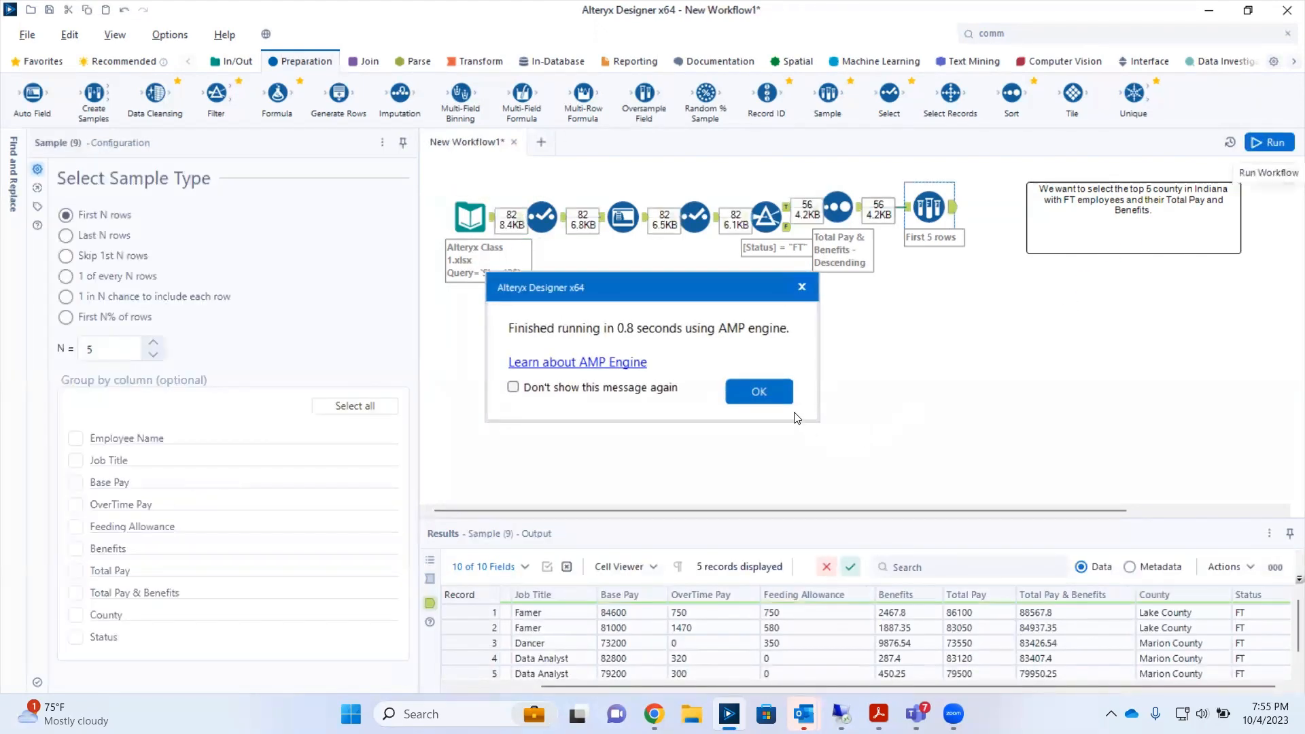
pyautogui.click(771, 393)
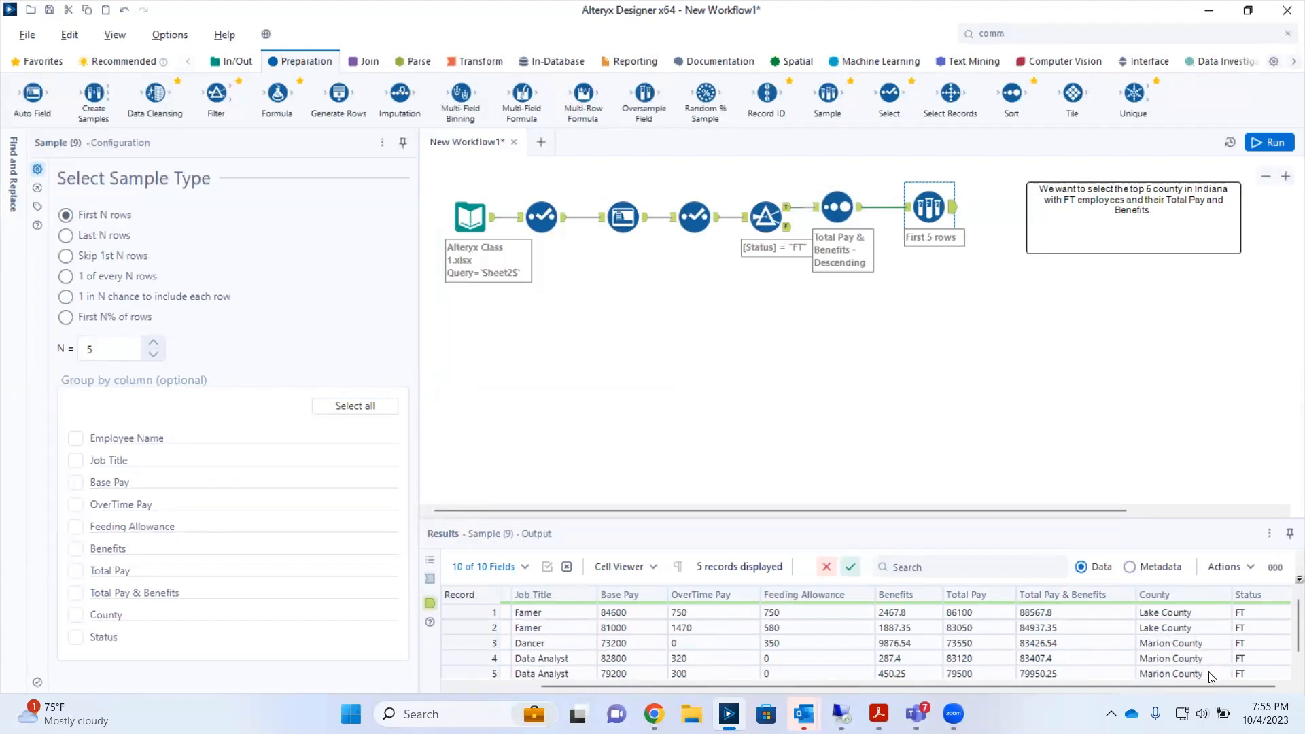
# Step: View the Sort tool's output records across to the County and Status columns
pyautogui.click(1246, 686)
pyautogui.click(860, 215)
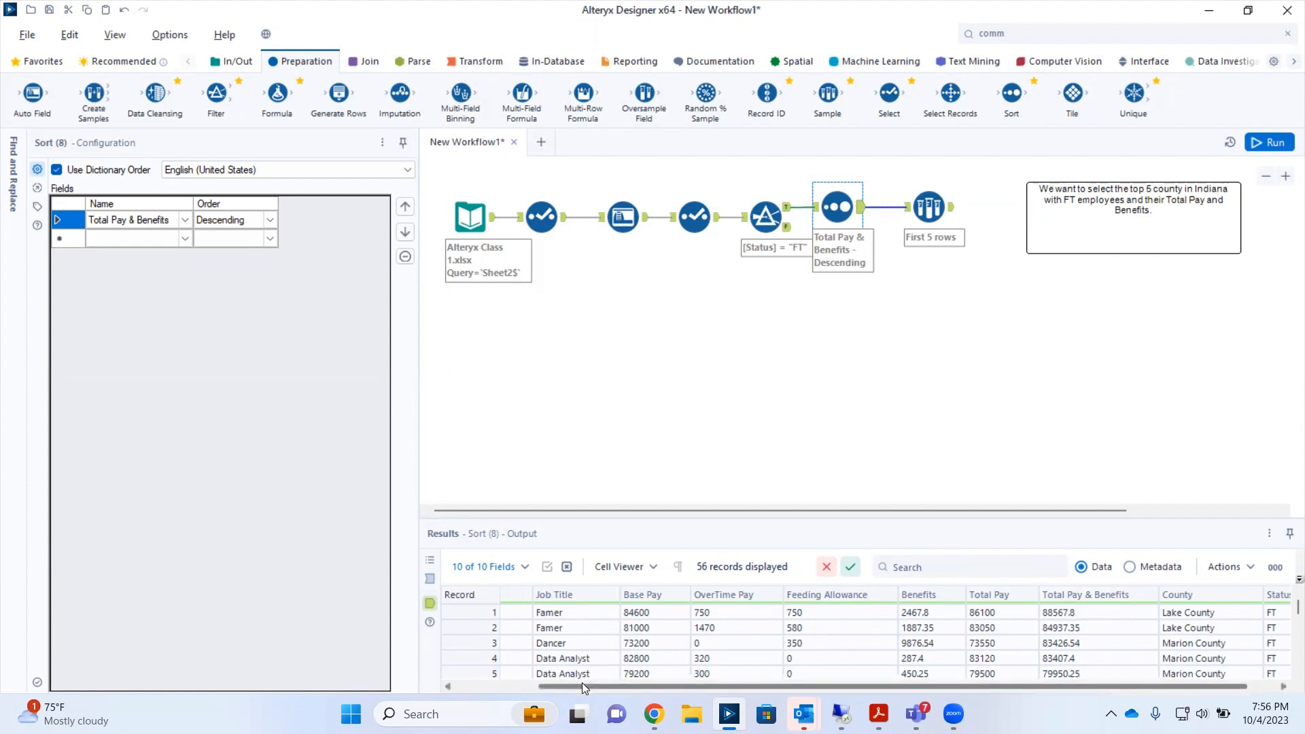
pyautogui.moveTo(582, 683); pyautogui.dragTo(647, 680)
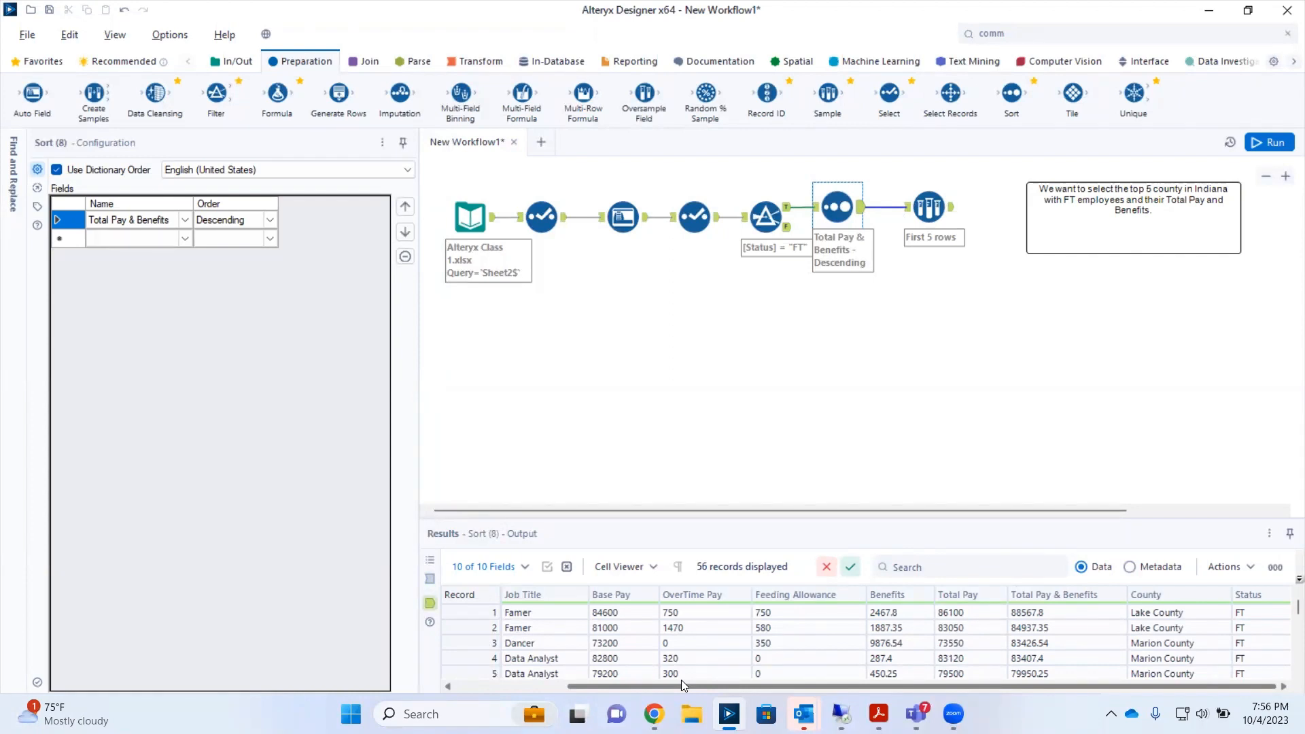
pyautogui.moveTo(611, 685)
pyautogui.mouseDown()
pyautogui.moveTo(514, 690)
pyautogui.moveTo(611, 692)
pyautogui.mouseUp()
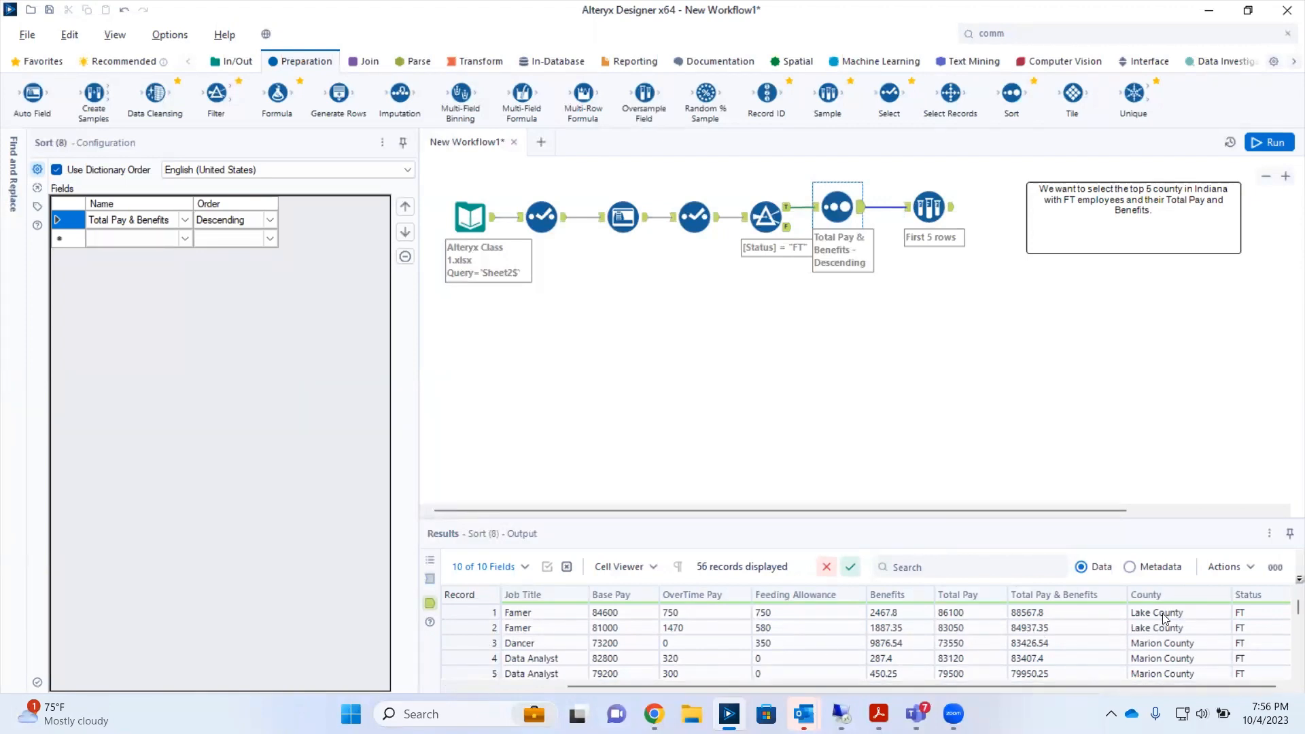
# Step: Examine the Sort tool's output records from first to last, checking the county of each FT employee
pyautogui.scroll(-10, 1168, 629)
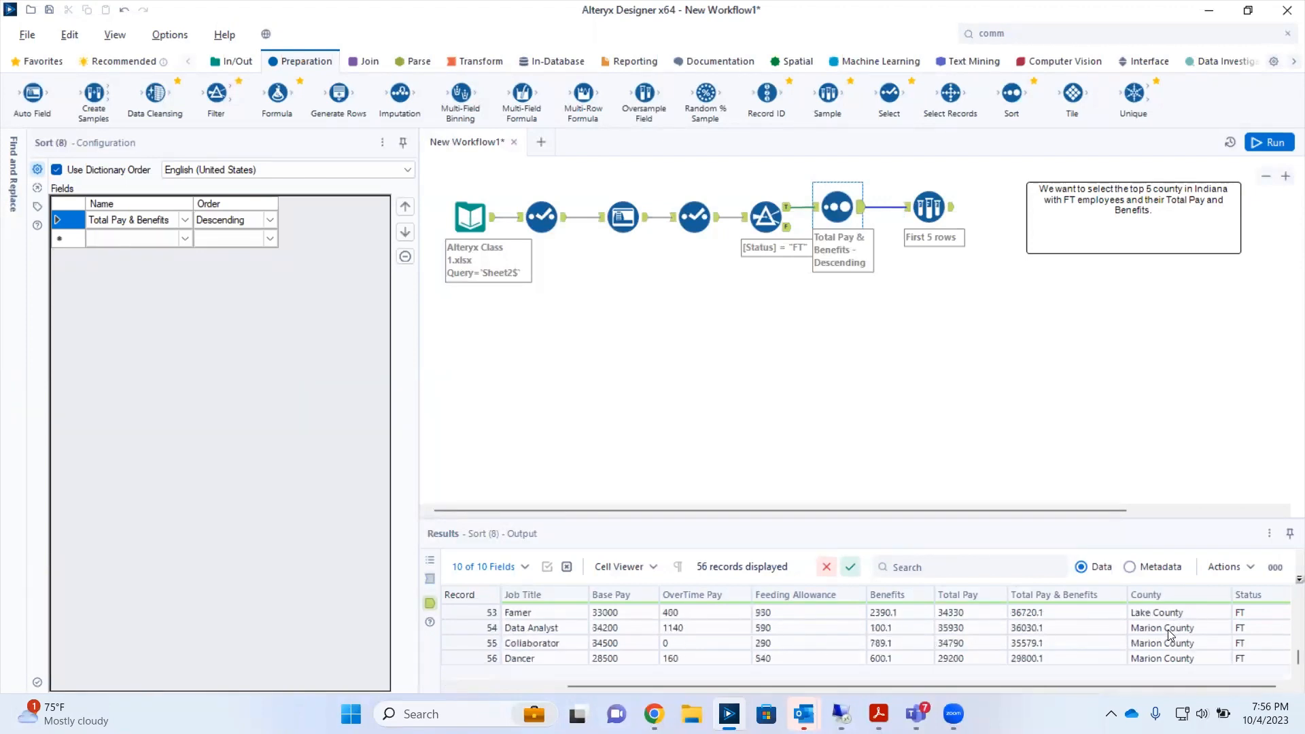
pyautogui.scroll(10, 1168, 629)
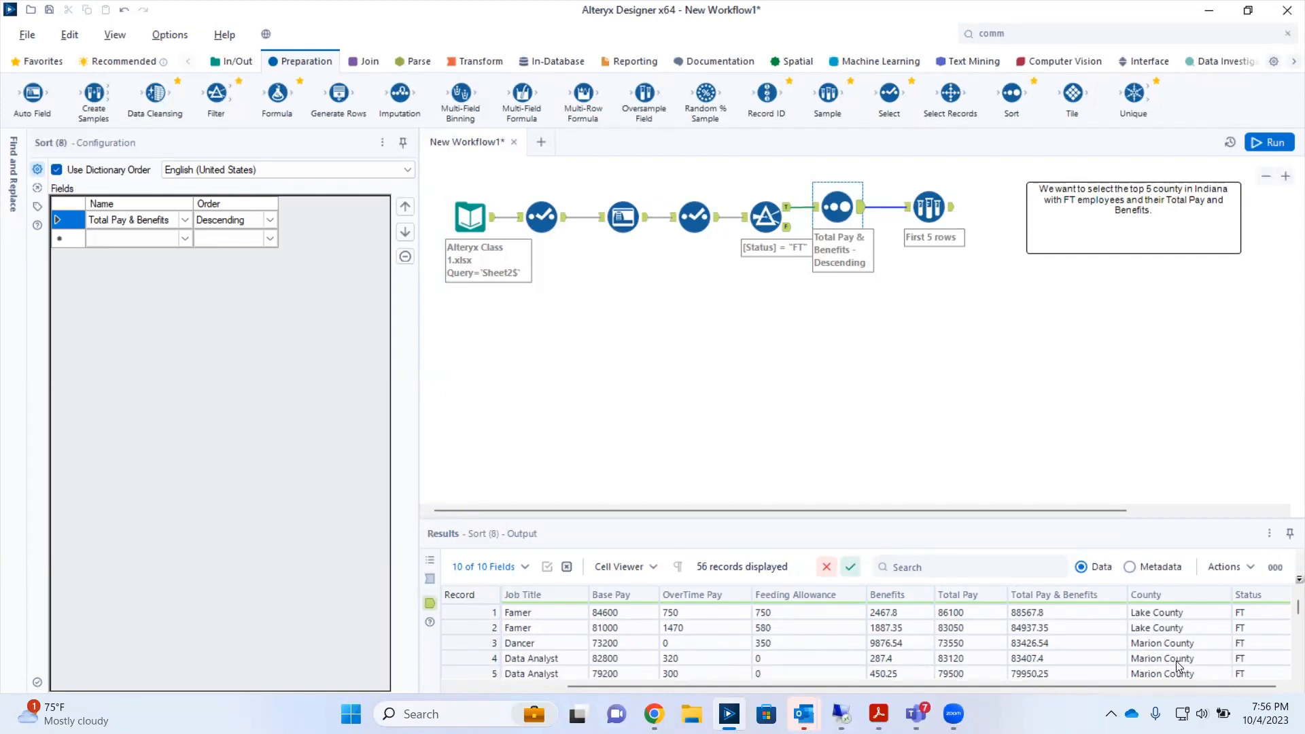
pyautogui.scroll(-10, 1176, 660)
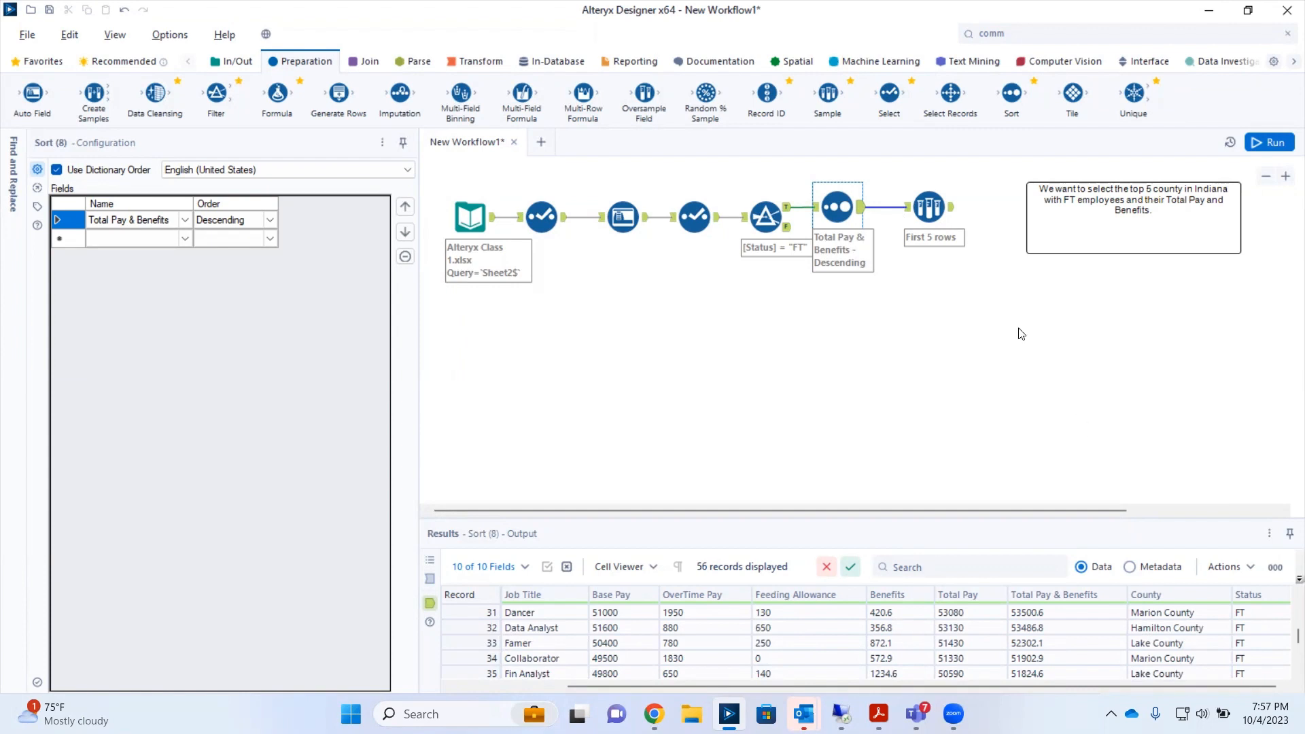
# Step: Delete the Sample tool and connect a Summarize tool to the Sort tool's output
pyautogui.click(926, 209)
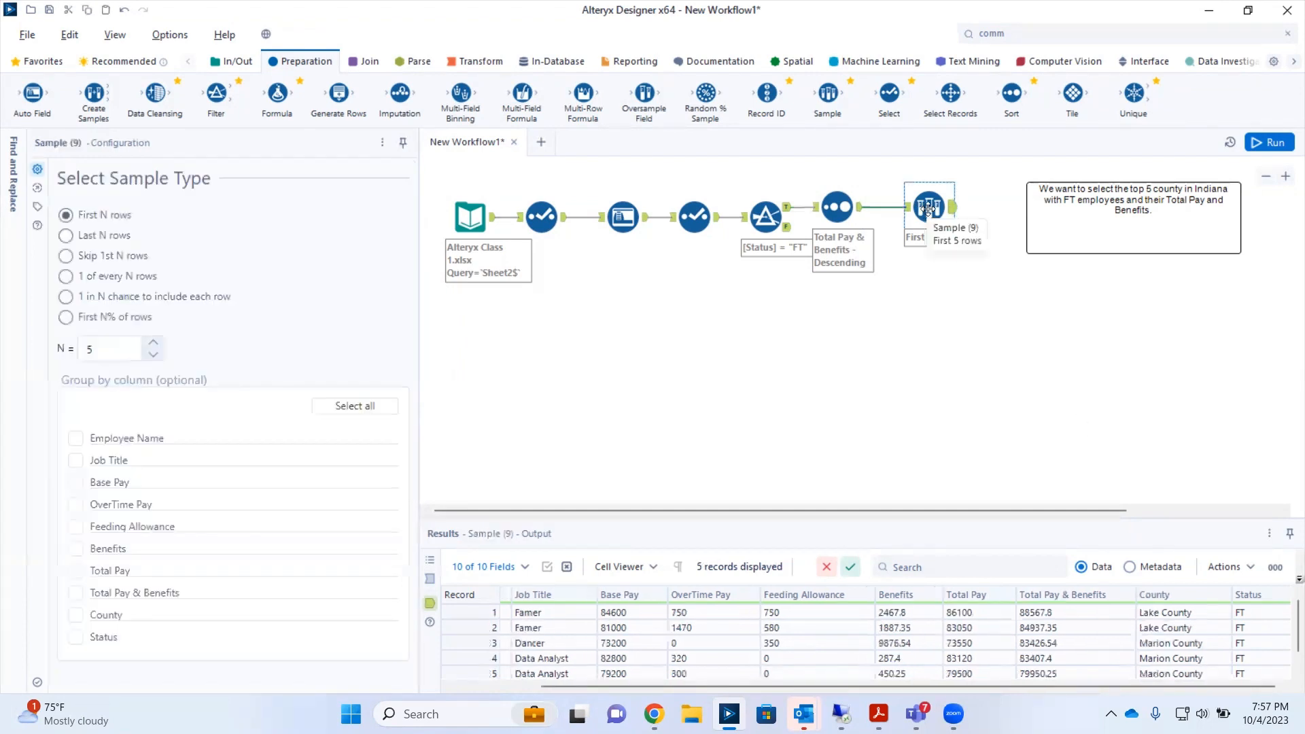
pyautogui.press('Delete')
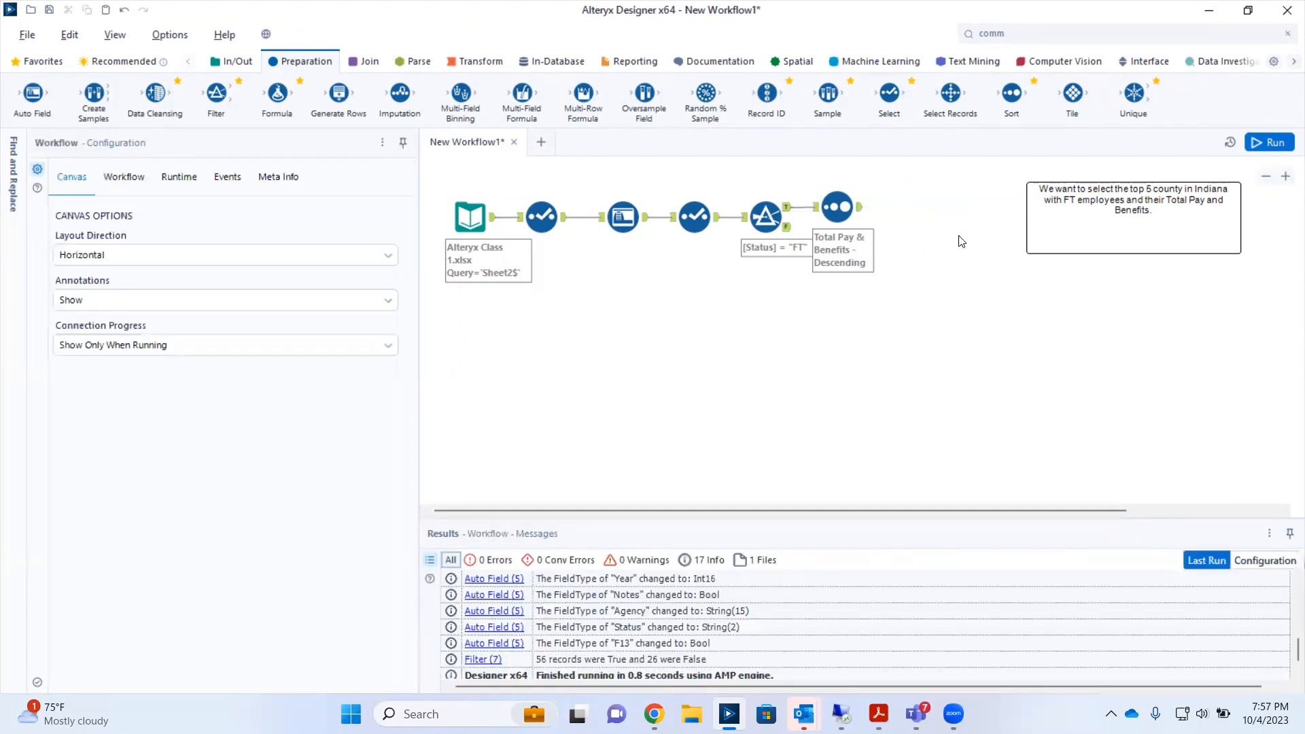
pyautogui.click(461, 63)
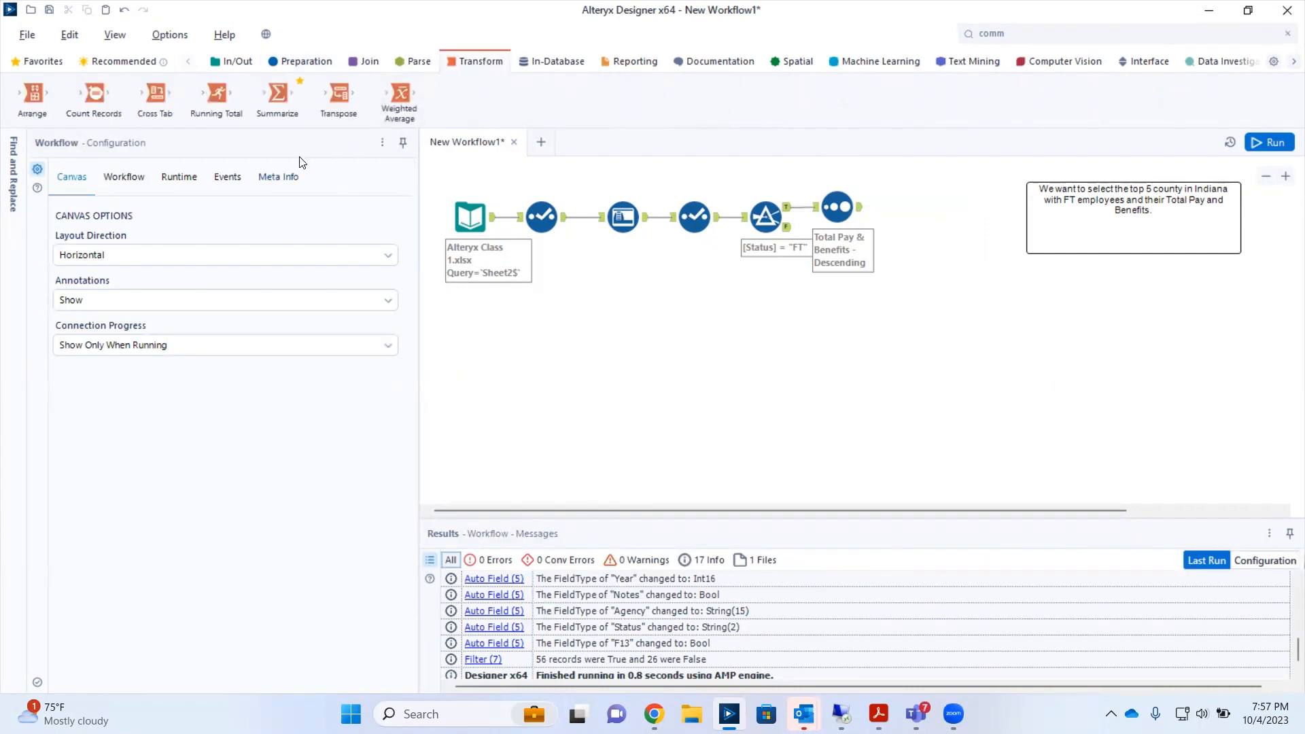
pyautogui.moveTo(277, 95); pyautogui.dragTo(921, 207)
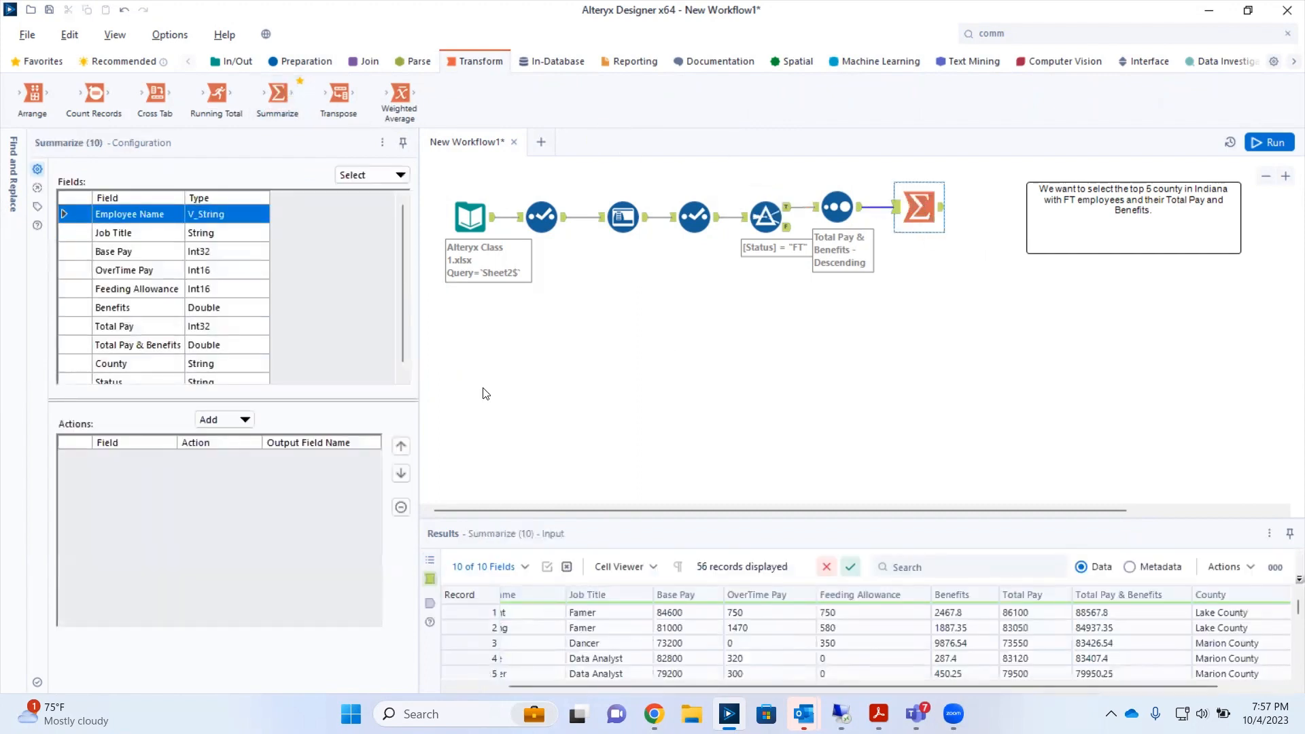
# Step: Add a Group By action on the County field in the Summarize tool
pyautogui.click(78, 361)
pyautogui.click(78, 363)
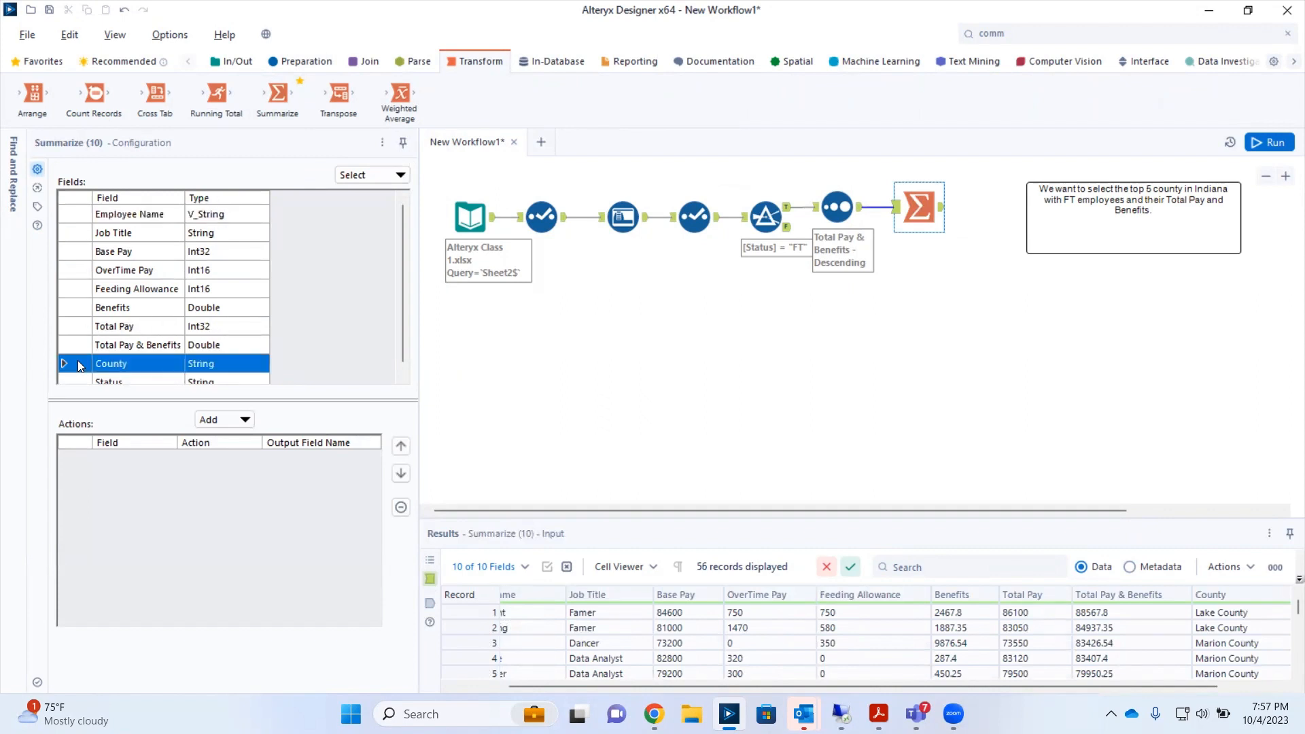
pyautogui.click(244, 421)
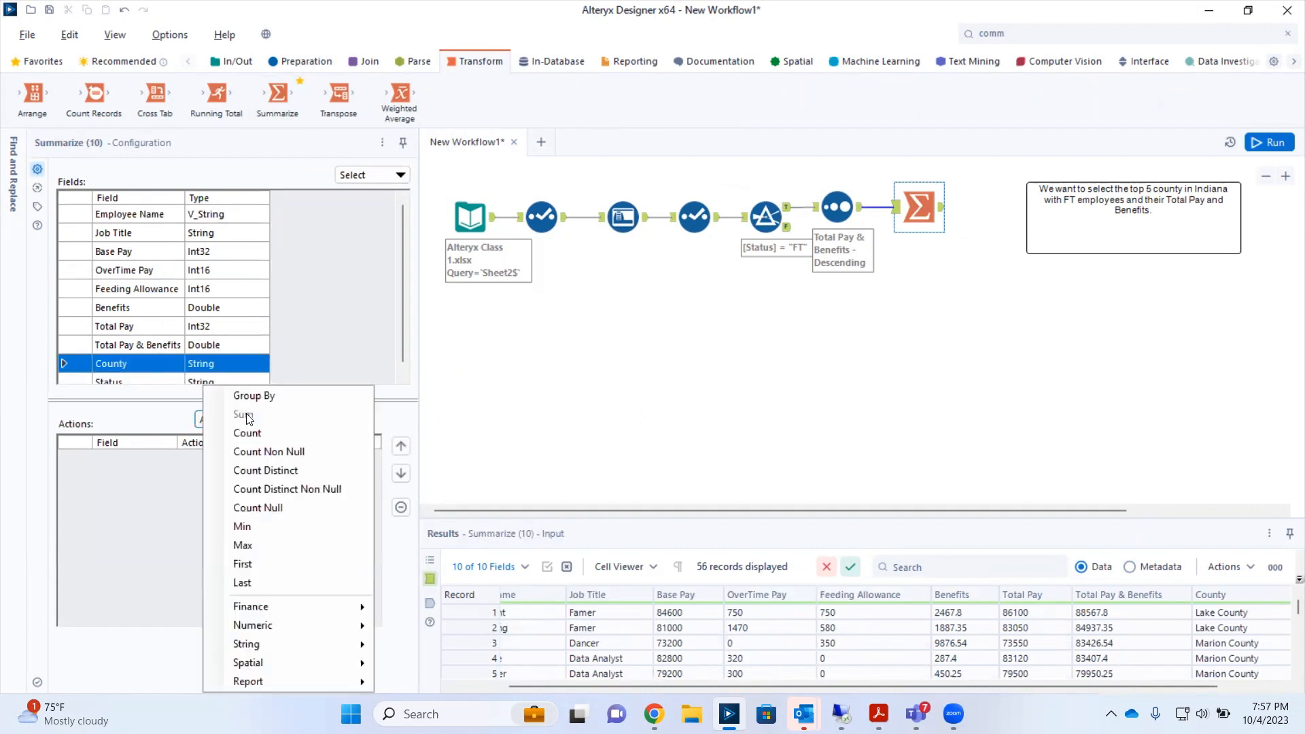
pyautogui.click(250, 396)
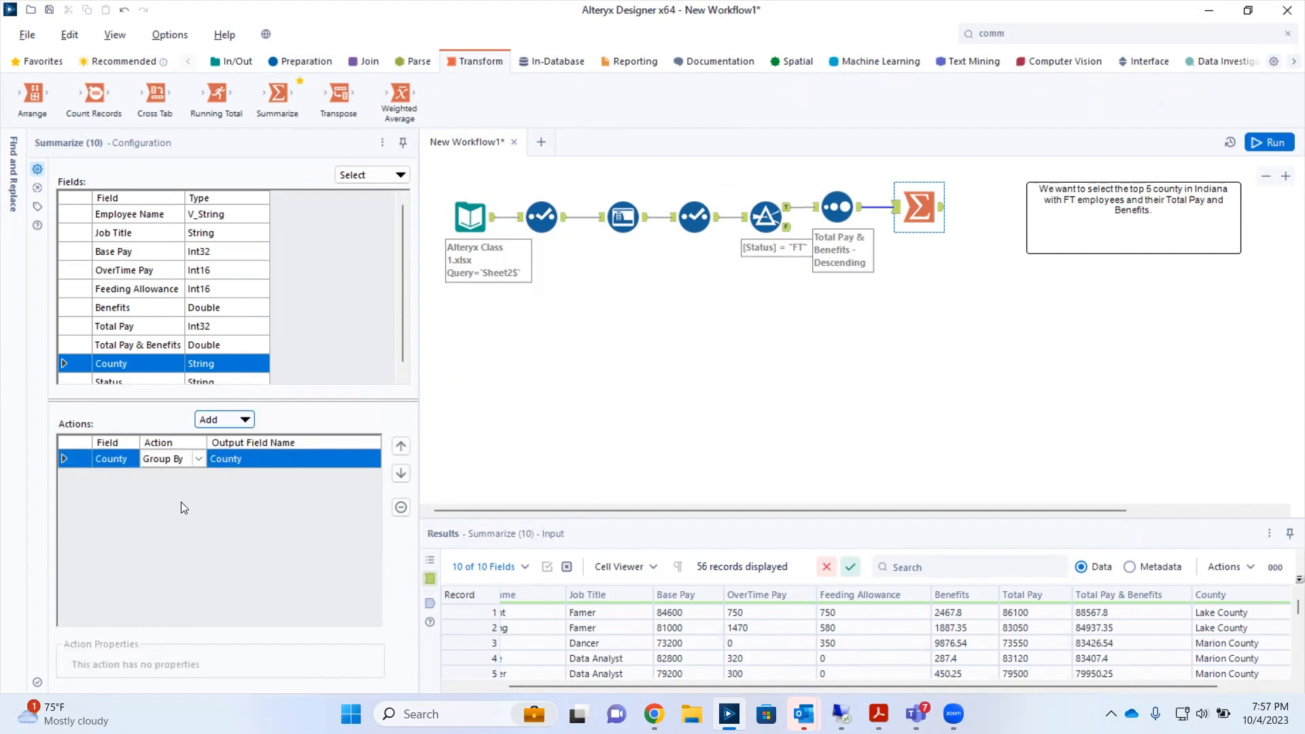
# Step: Add a Sum action on Total Pay & Benefits and name its output field Total County Pay
pyautogui.click(79, 345)
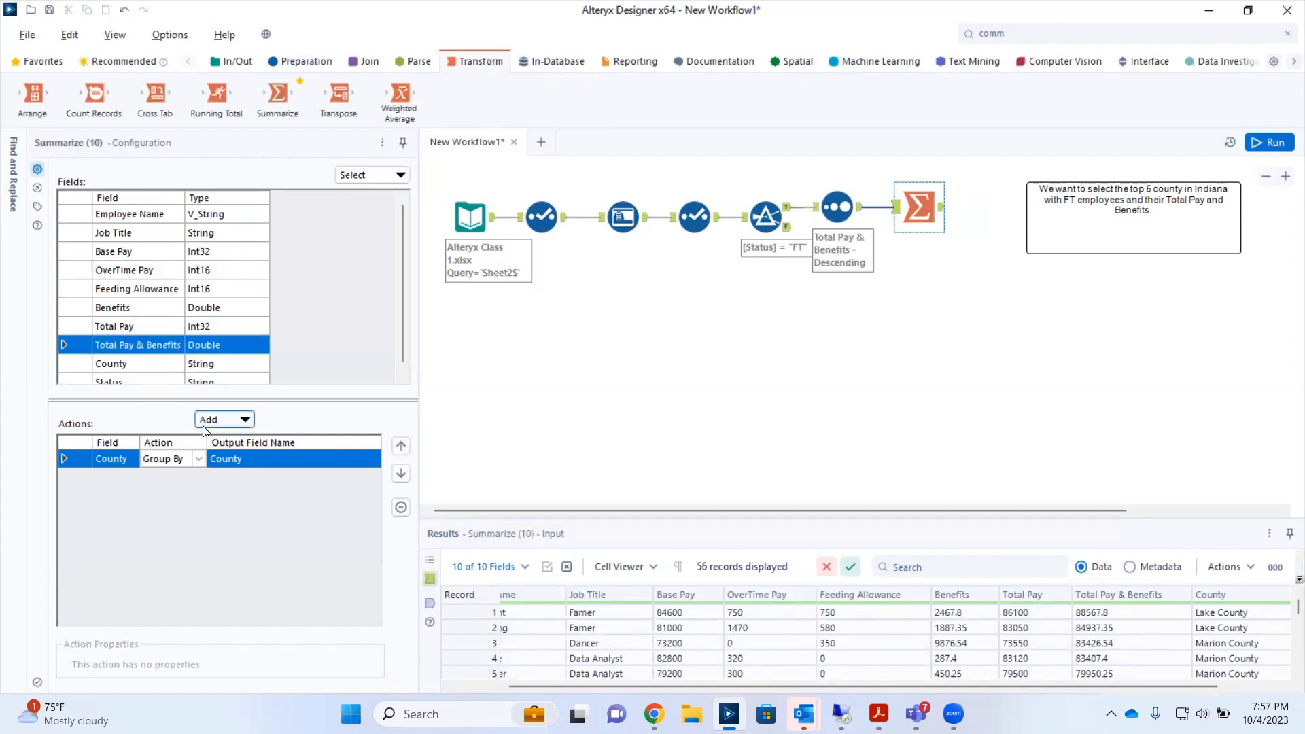
pyautogui.click(242, 421)
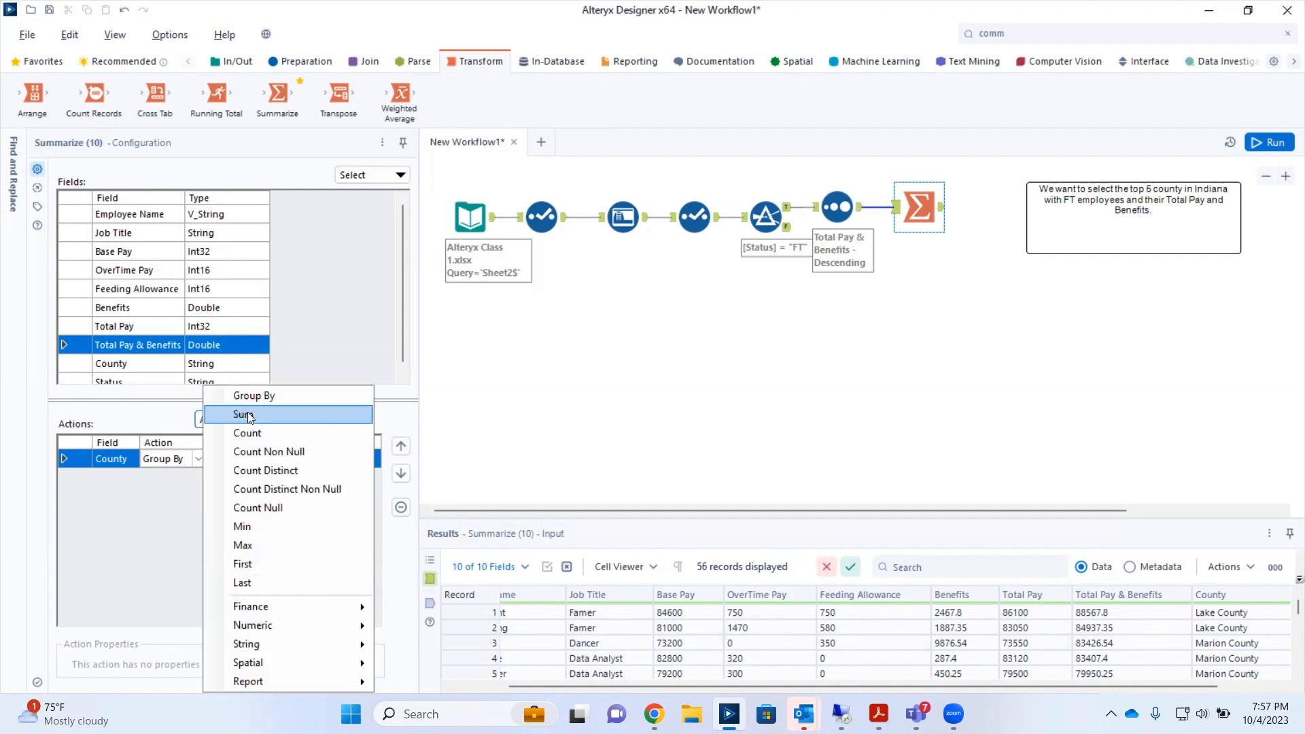
pyautogui.click(243, 414)
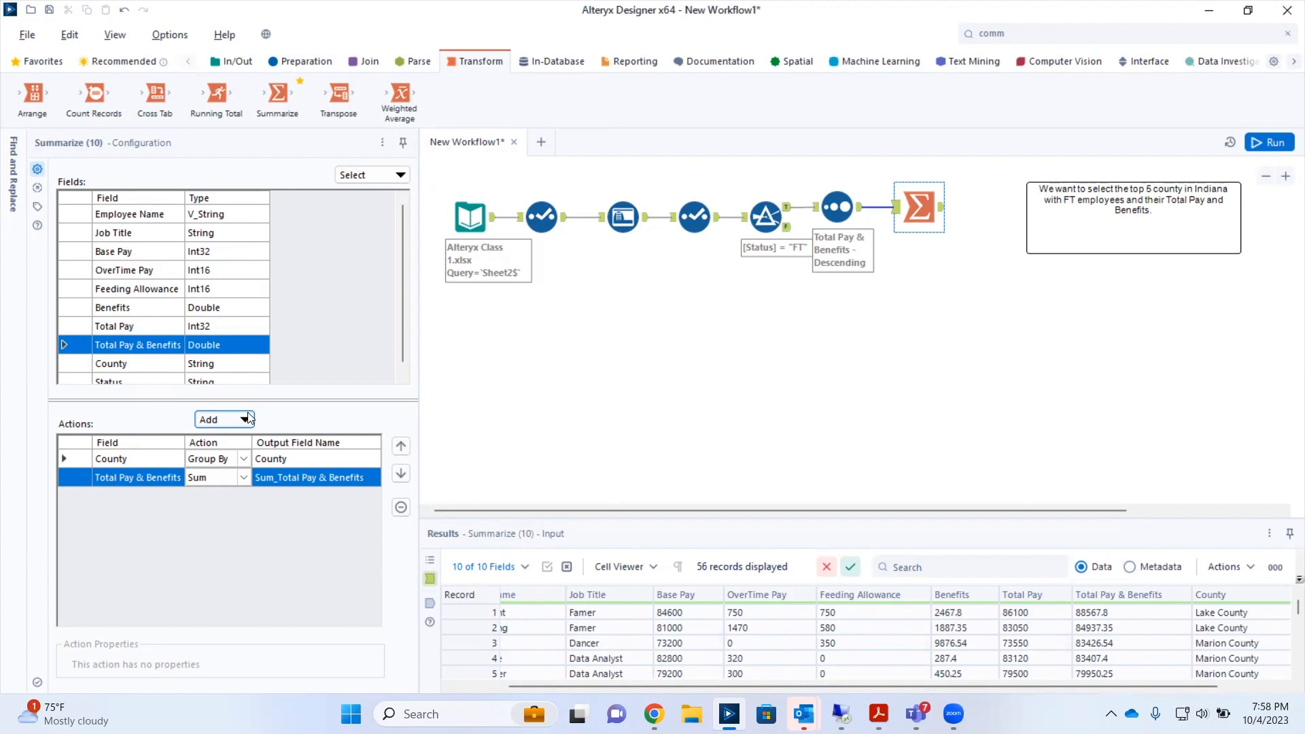
pyautogui.click(313, 480)
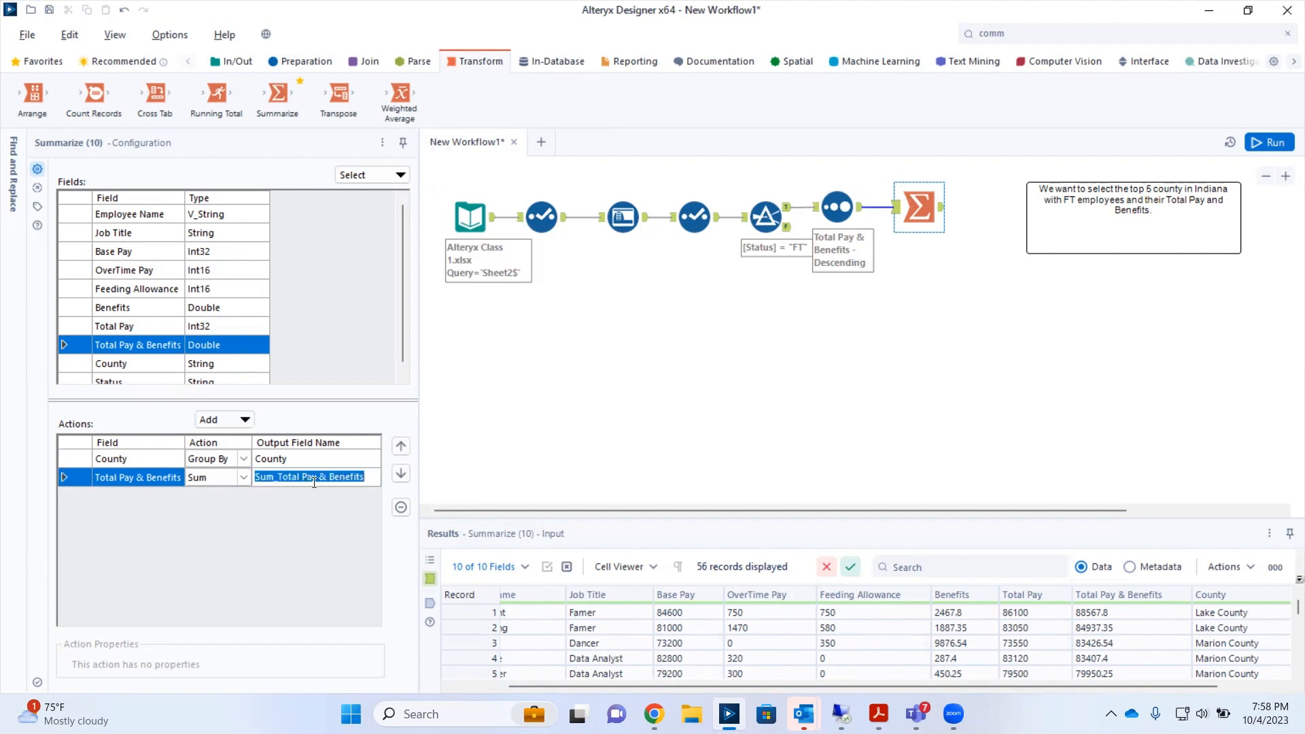
pyautogui.write('Total ')
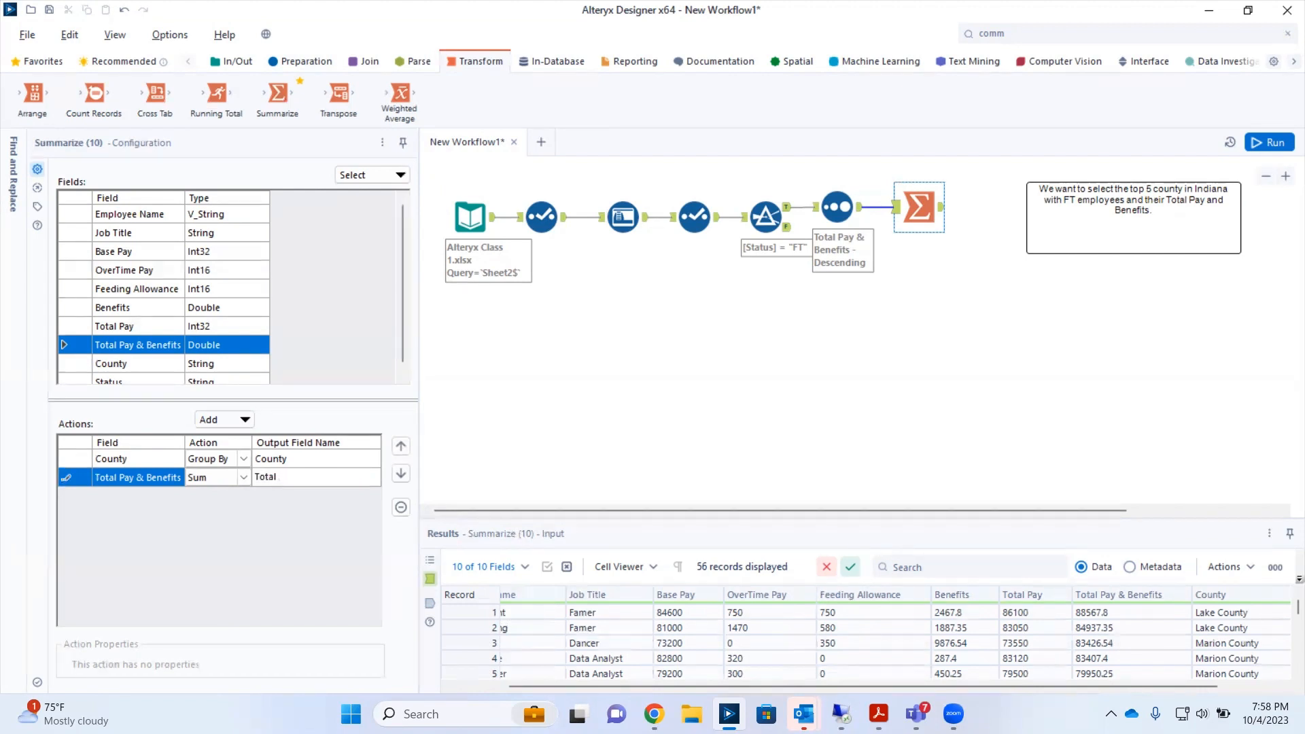
pyautogui.write('County Pay')
pyautogui.press('Return')
# Step: Run the workflow, dismiss the run message, and view the Summarize tool's output records
pyautogui.hotkey('ctrl', 'r')
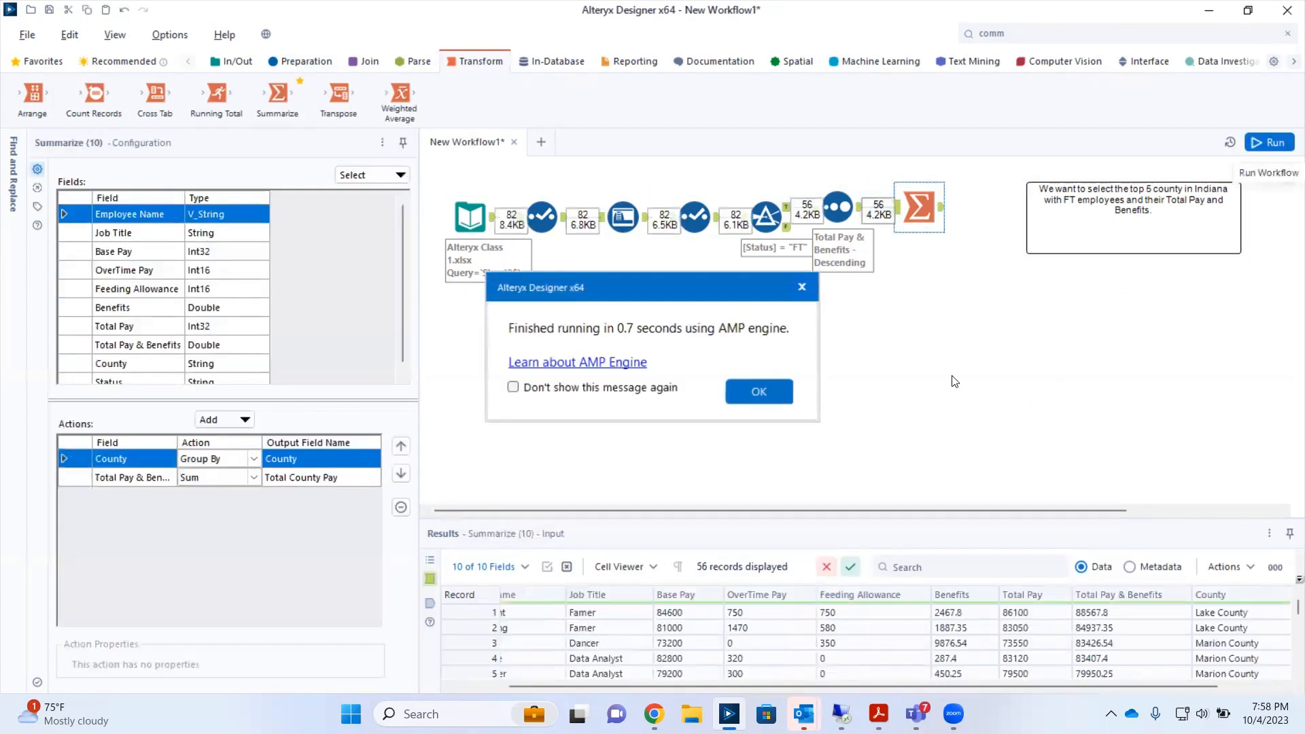
pyautogui.click(760, 391)
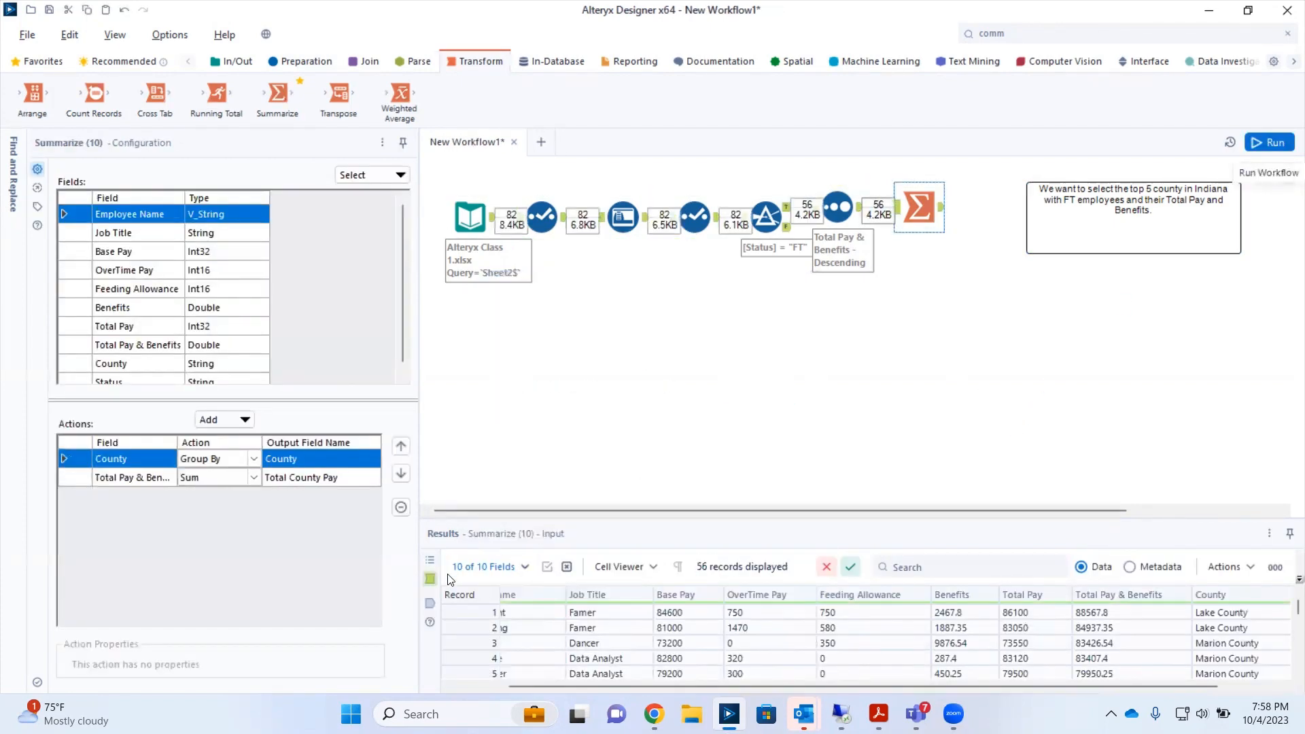
pyautogui.click(429, 602)
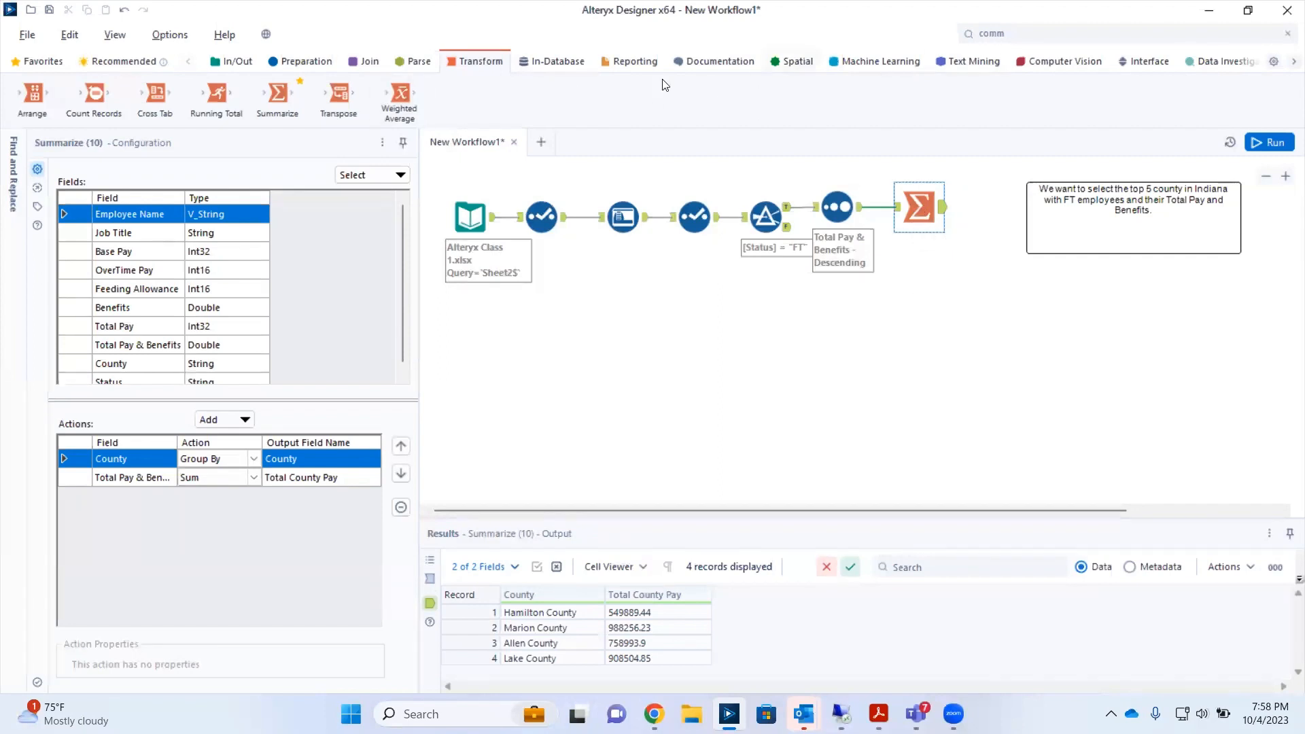
# Step: Insert a Sample tool between the Sort and Summarize tools, keeping the first 5 rows
pyautogui.click(304, 62)
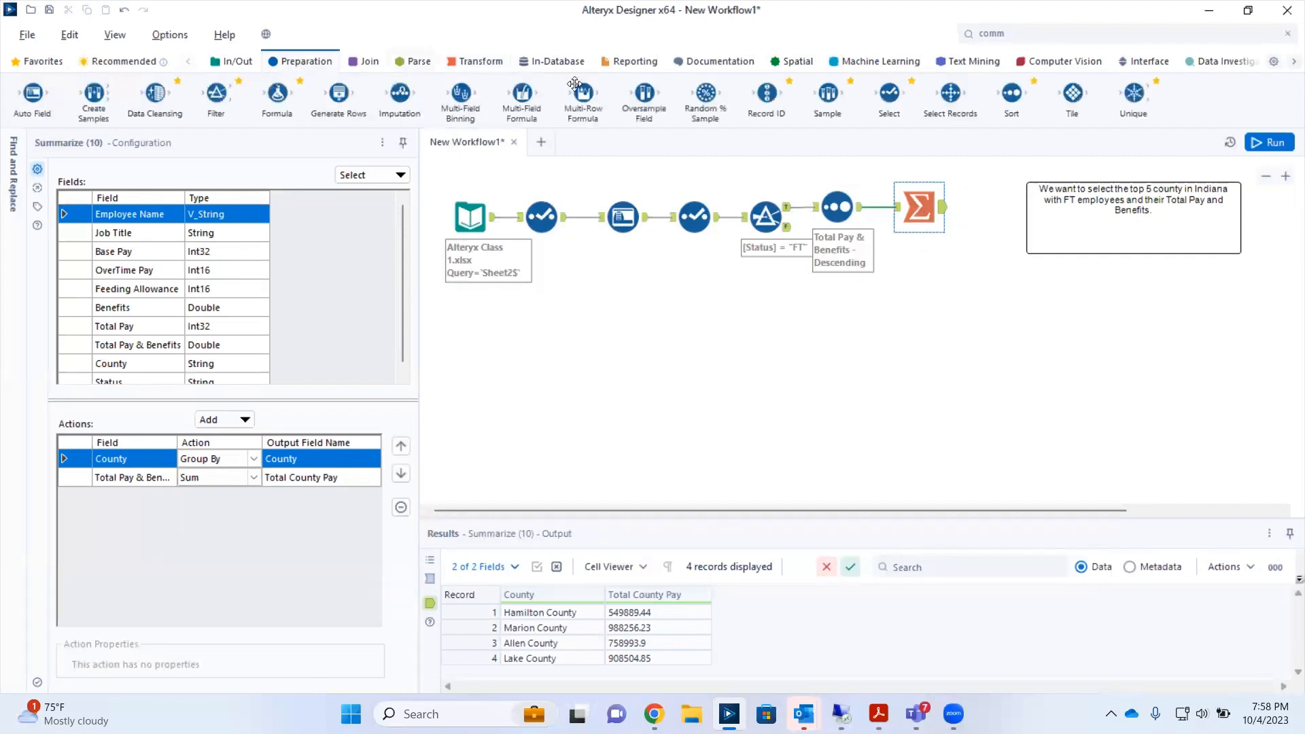
pyautogui.moveTo(827, 96); pyautogui.dragTo(887, 210)
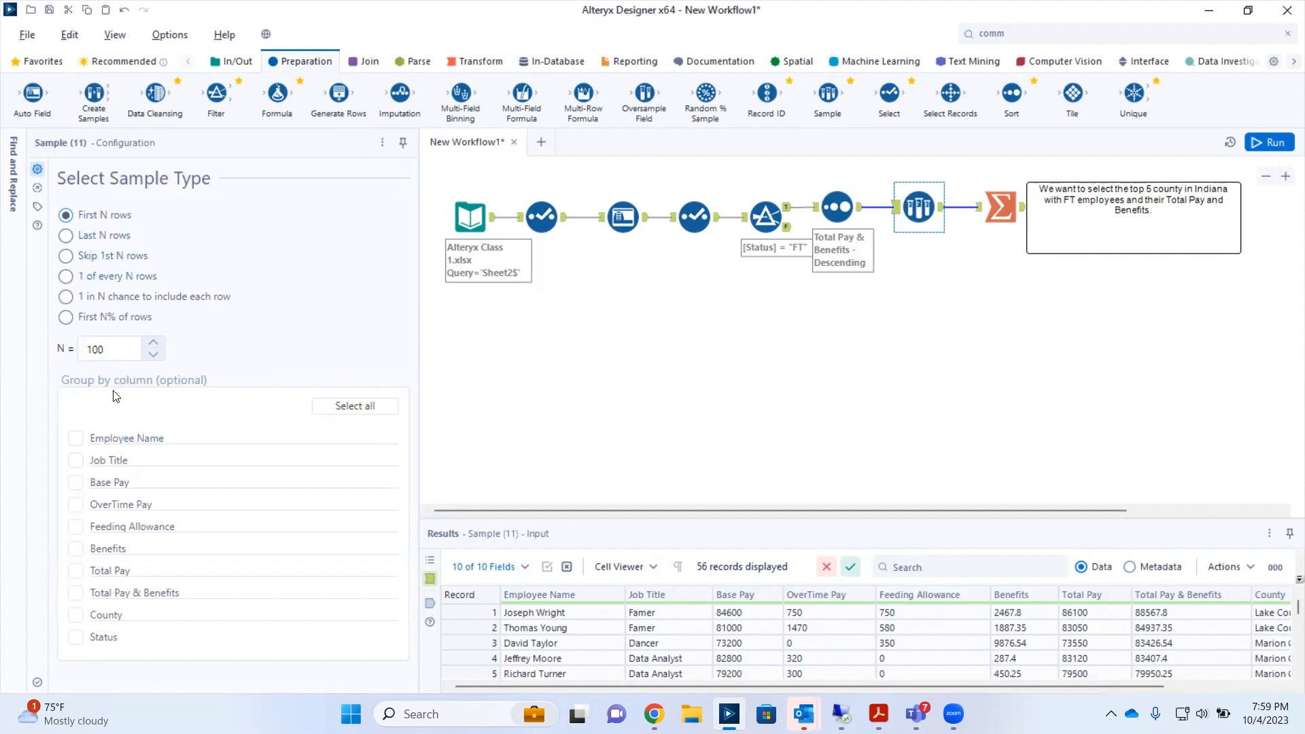
pyautogui.click(115, 355)
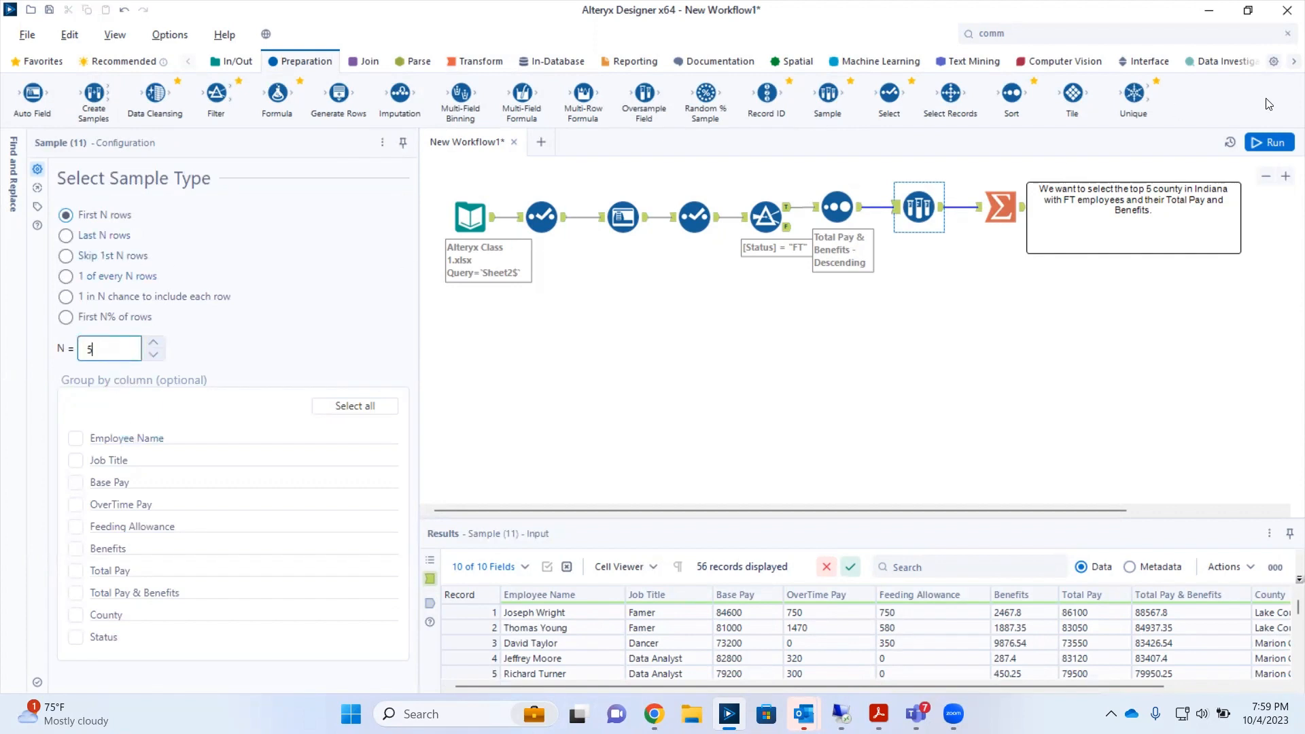
# Step: Run the workflow, dismiss the run message, and view the output records of the Sample and Summarize tools
pyautogui.click(1266, 142)
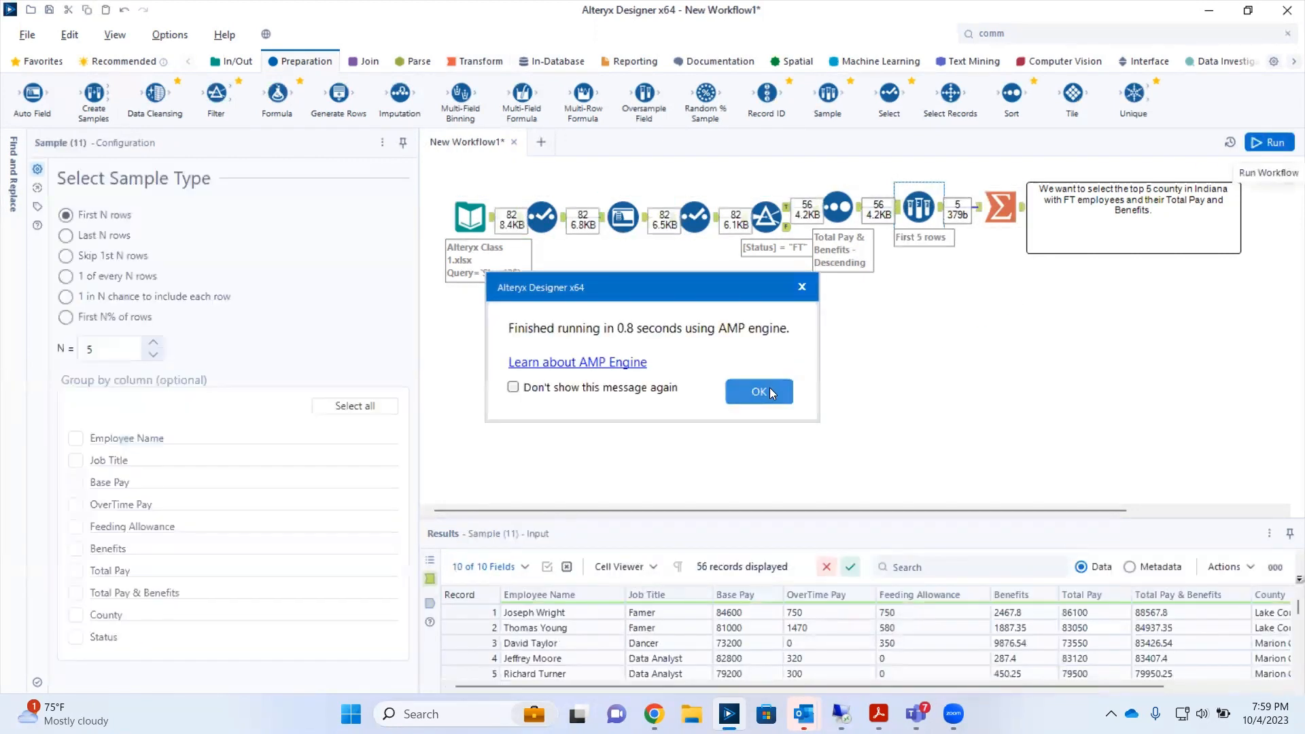
pyautogui.click(773, 392)
pyautogui.click(430, 602)
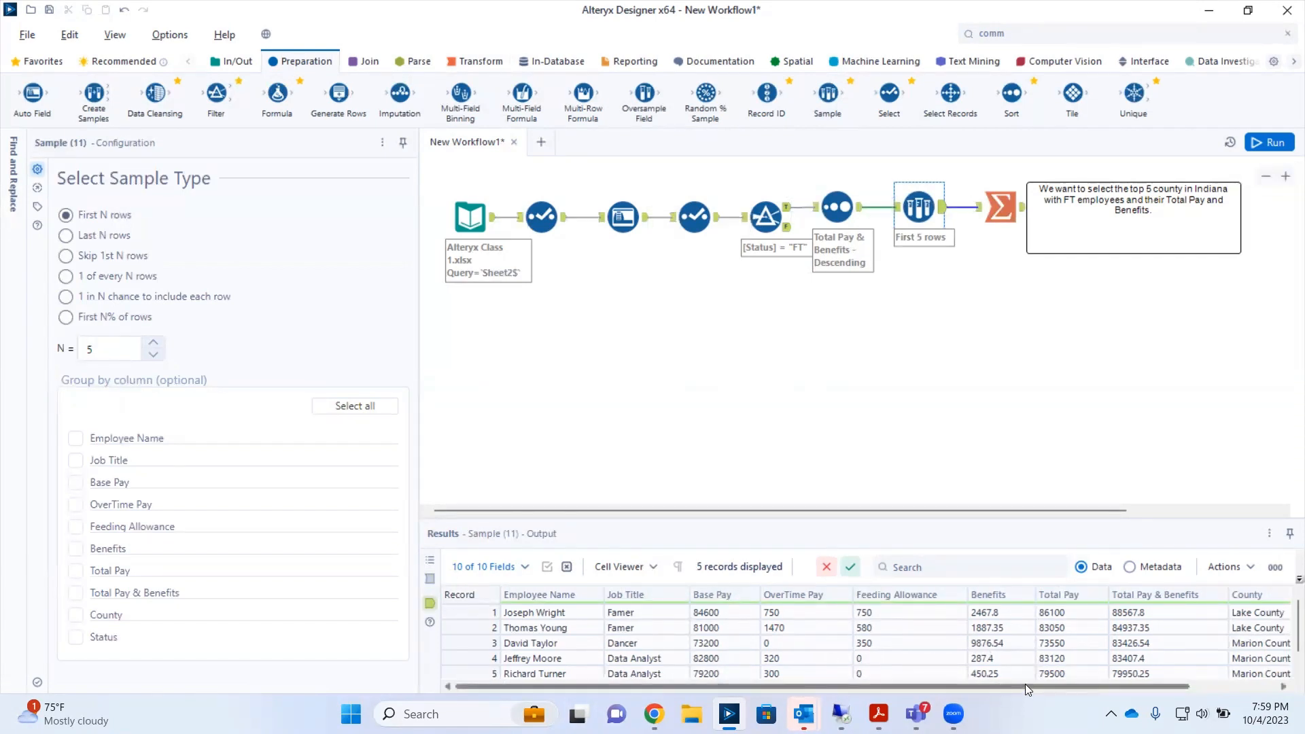
pyautogui.moveTo(1025, 684); pyautogui.dragTo(1212, 680)
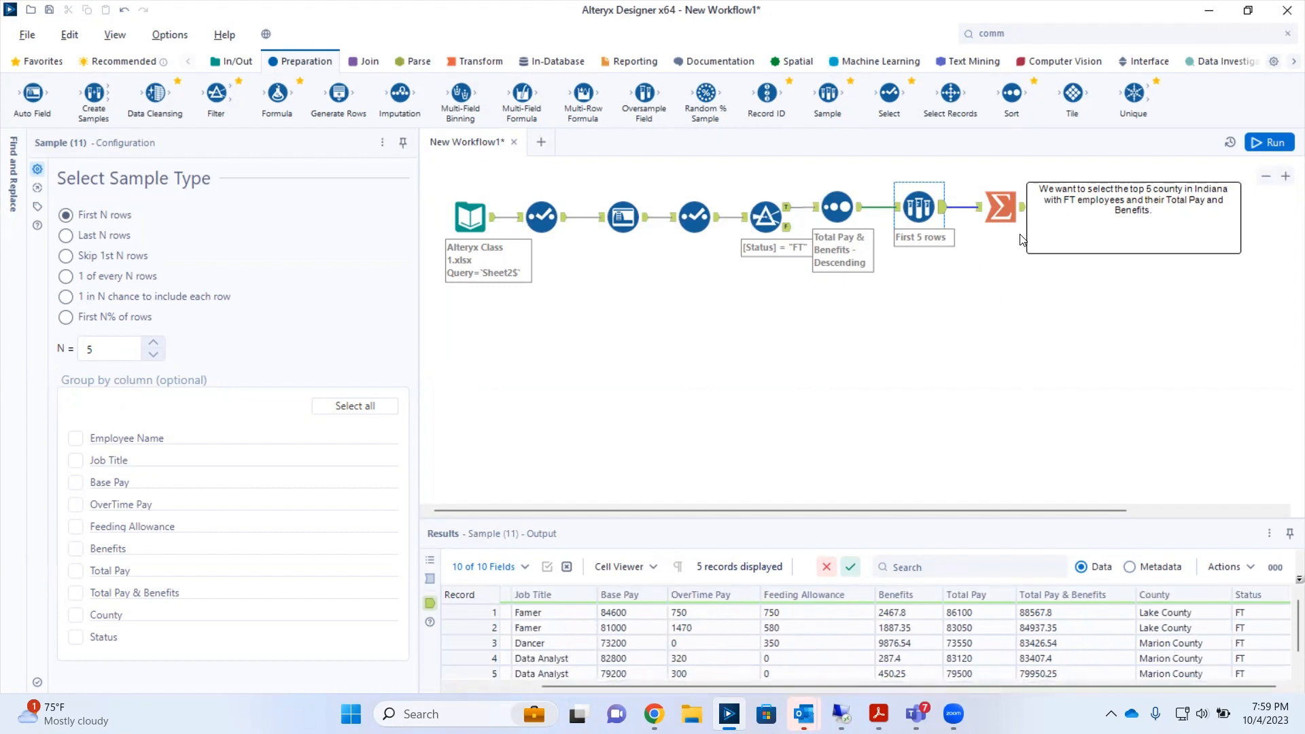
pyautogui.click(1002, 208)
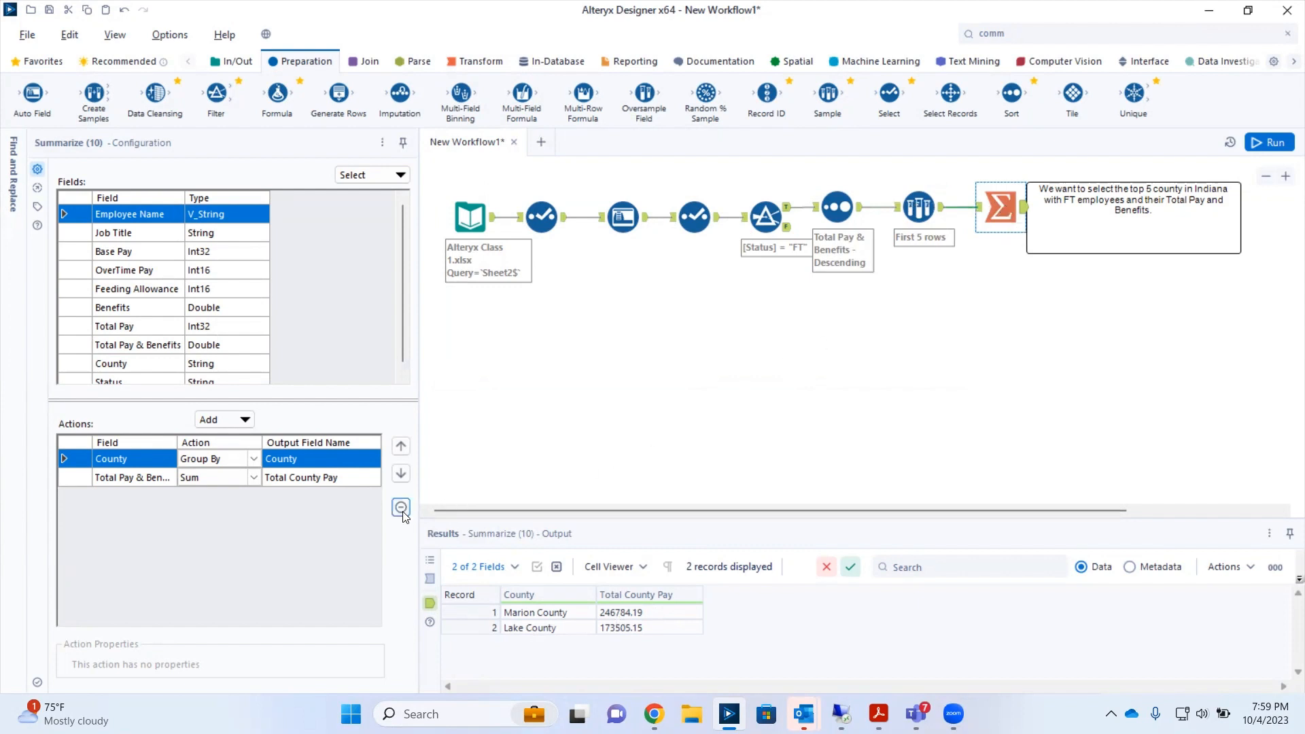
# Step: Remove the Total Pay & Benefits sum from the Summarize actions, then rerun the workflow and dismiss the run message
pyautogui.click(81, 478)
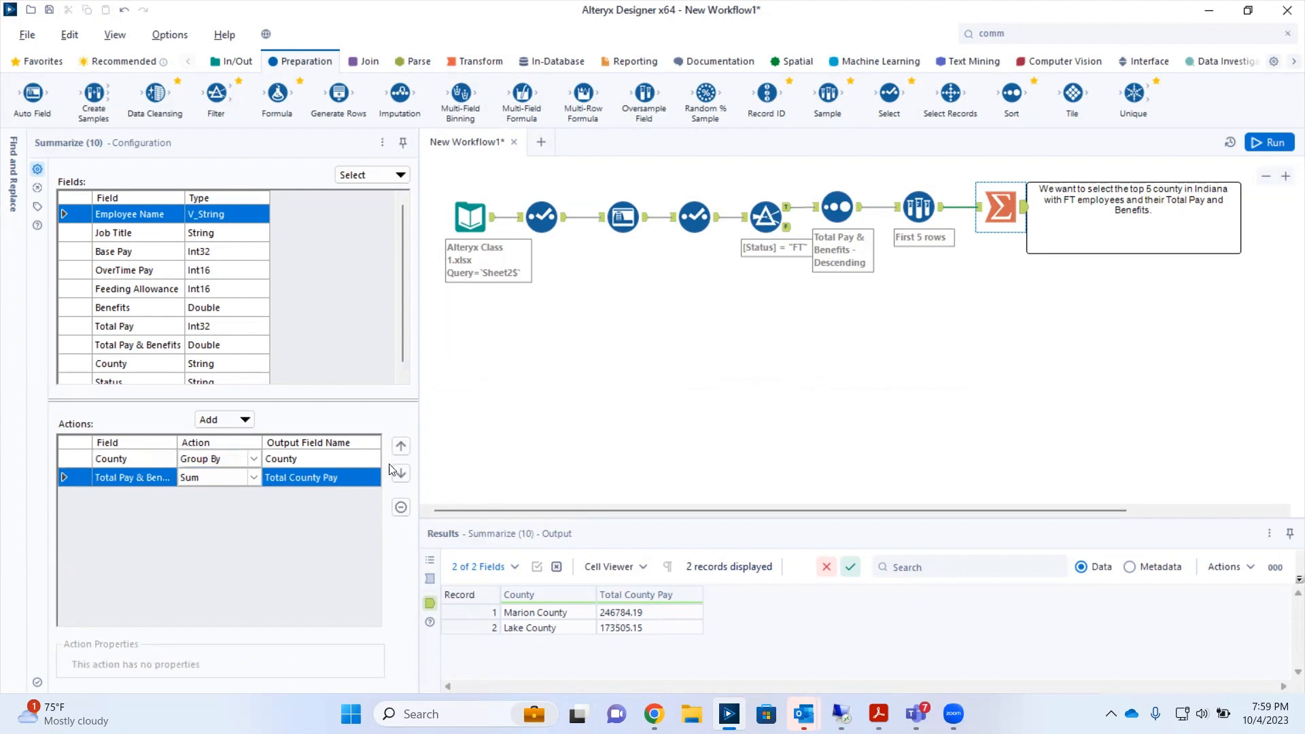
pyautogui.click(401, 508)
pyautogui.click(1268, 143)
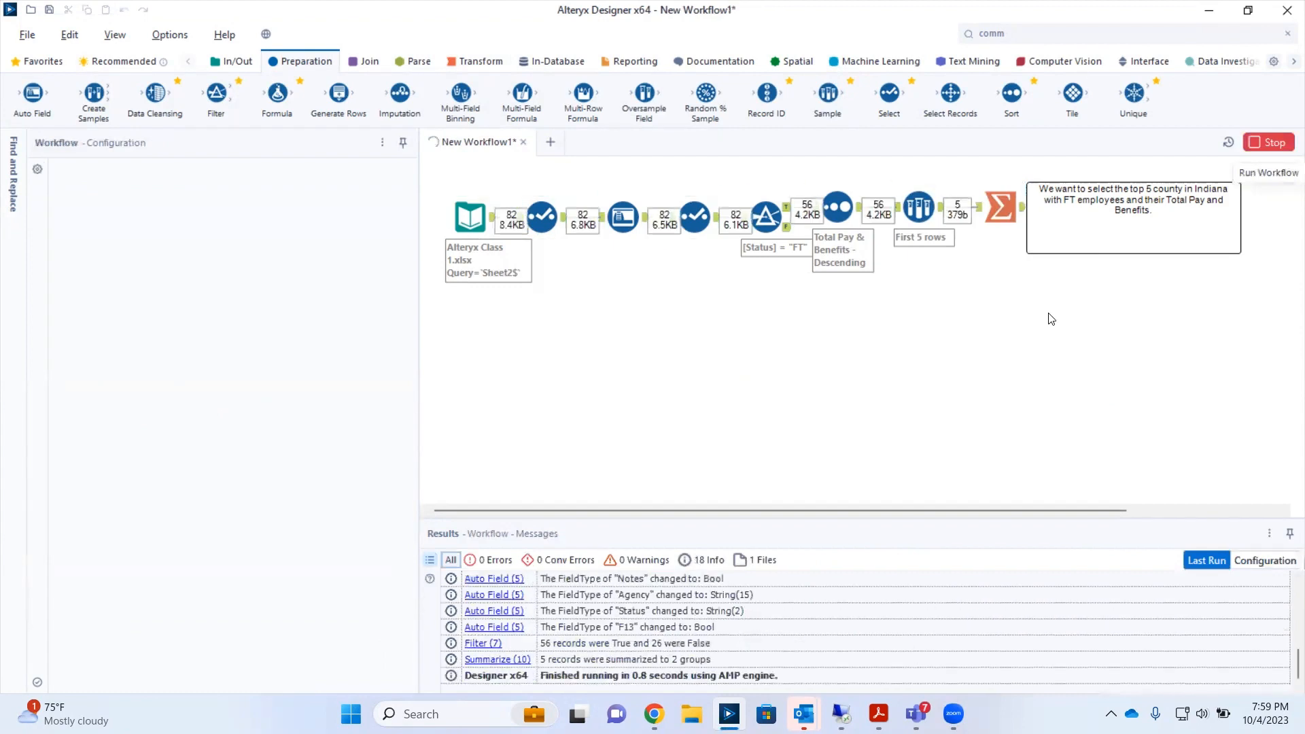
pyautogui.click(759, 392)
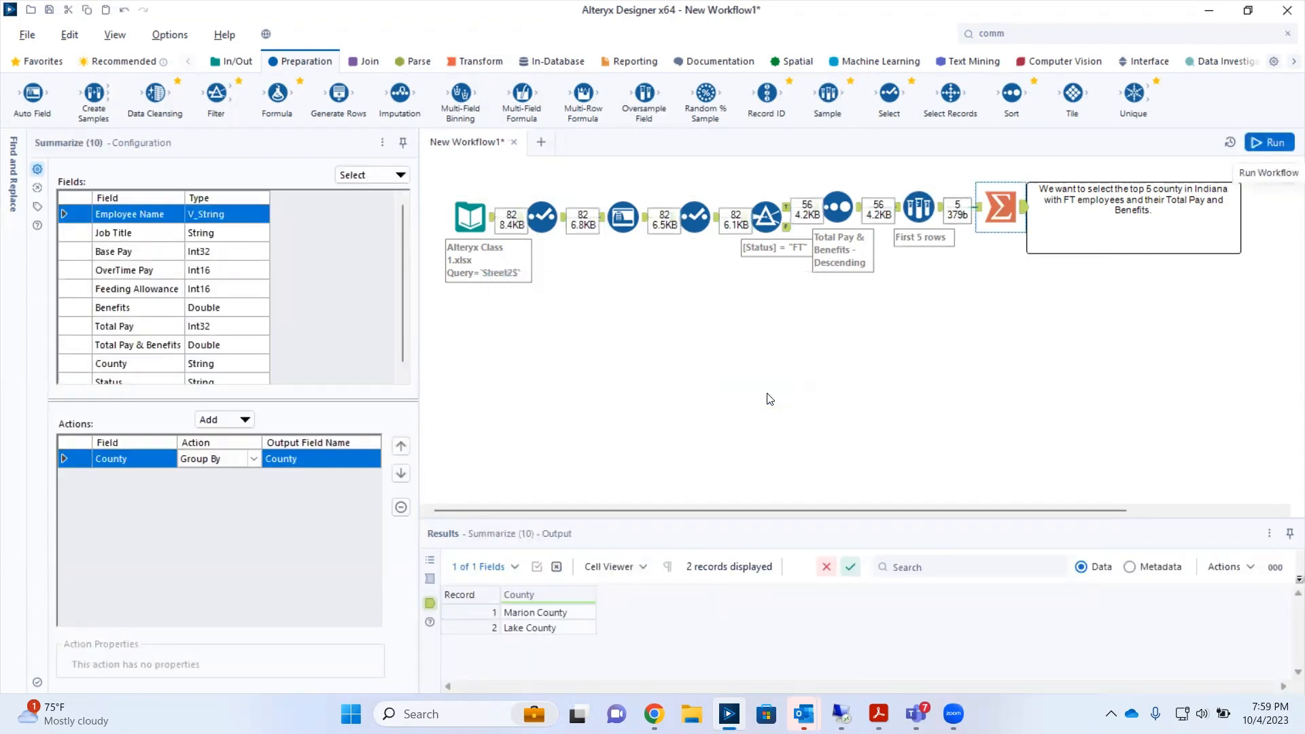
# Step: Delete the Sample tool, reconnect the Summarize tool directly to the Sort tool, then run the workflow and dismiss the run message
pyautogui.click(979, 214)
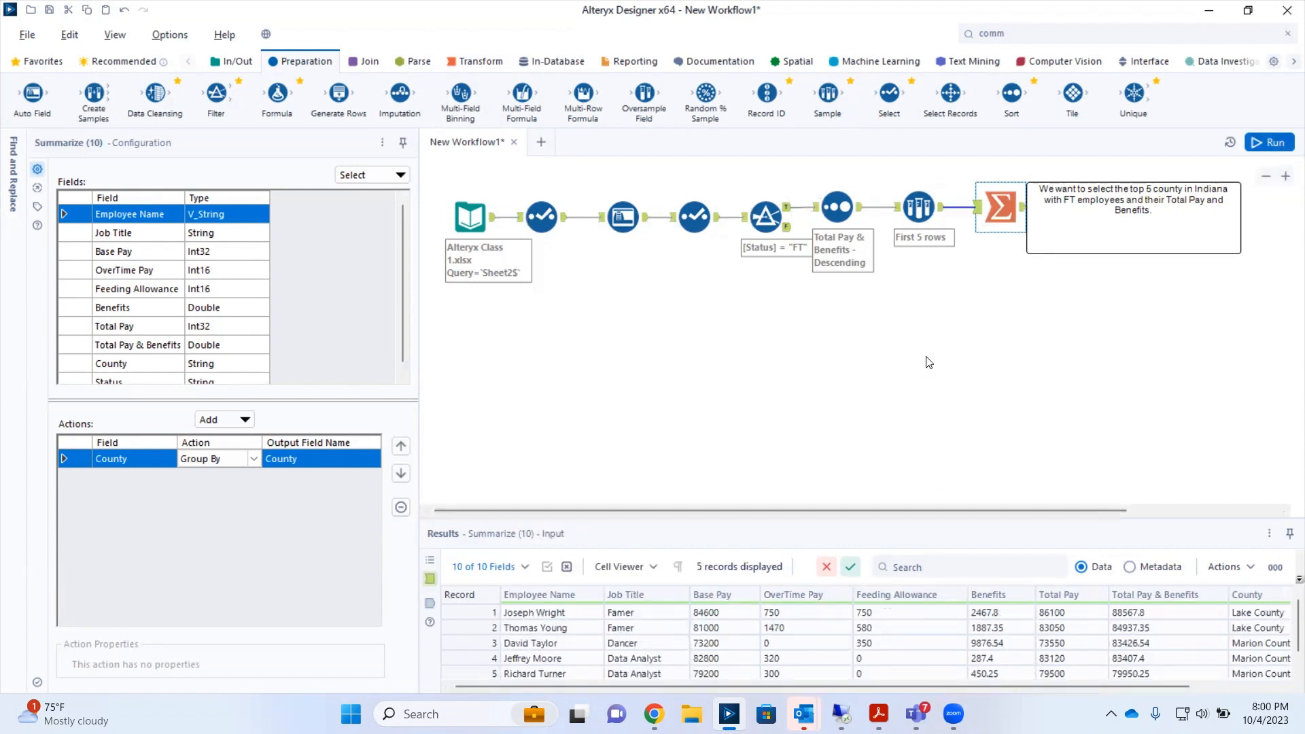
pyautogui.click(922, 207)
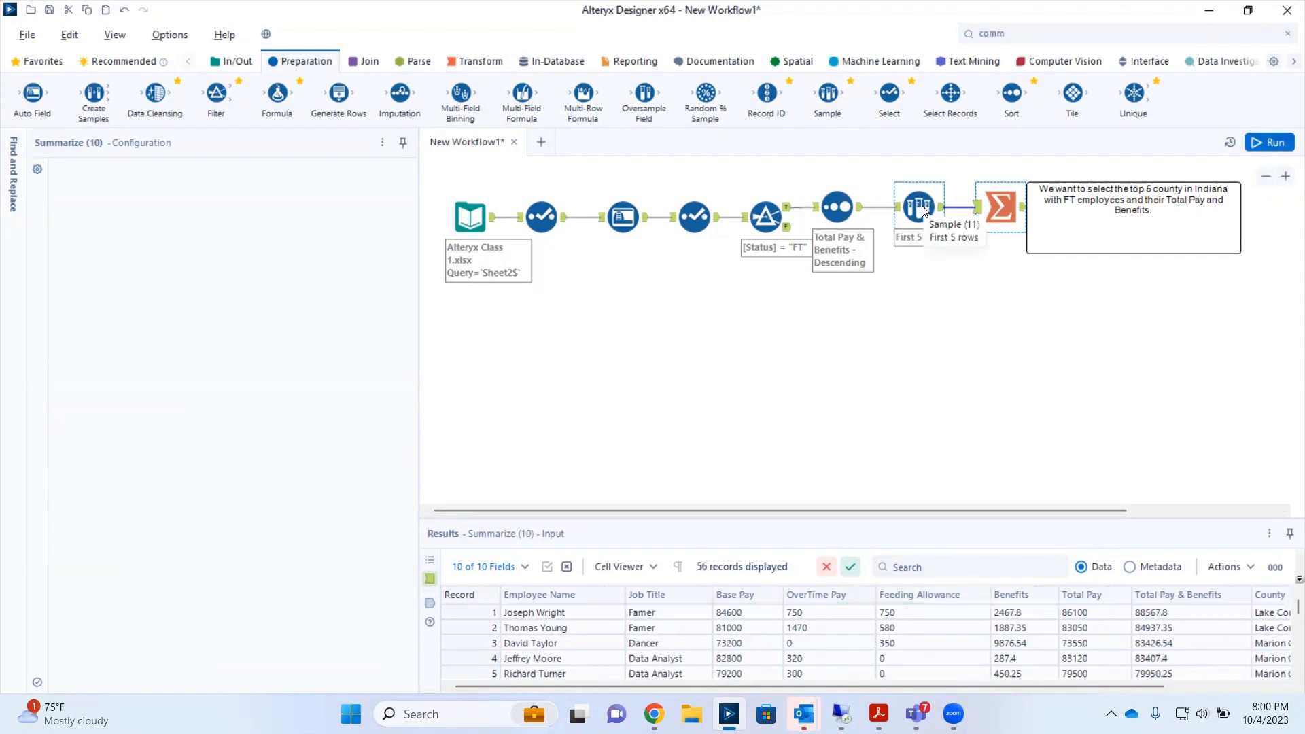
pyautogui.press('Delete')
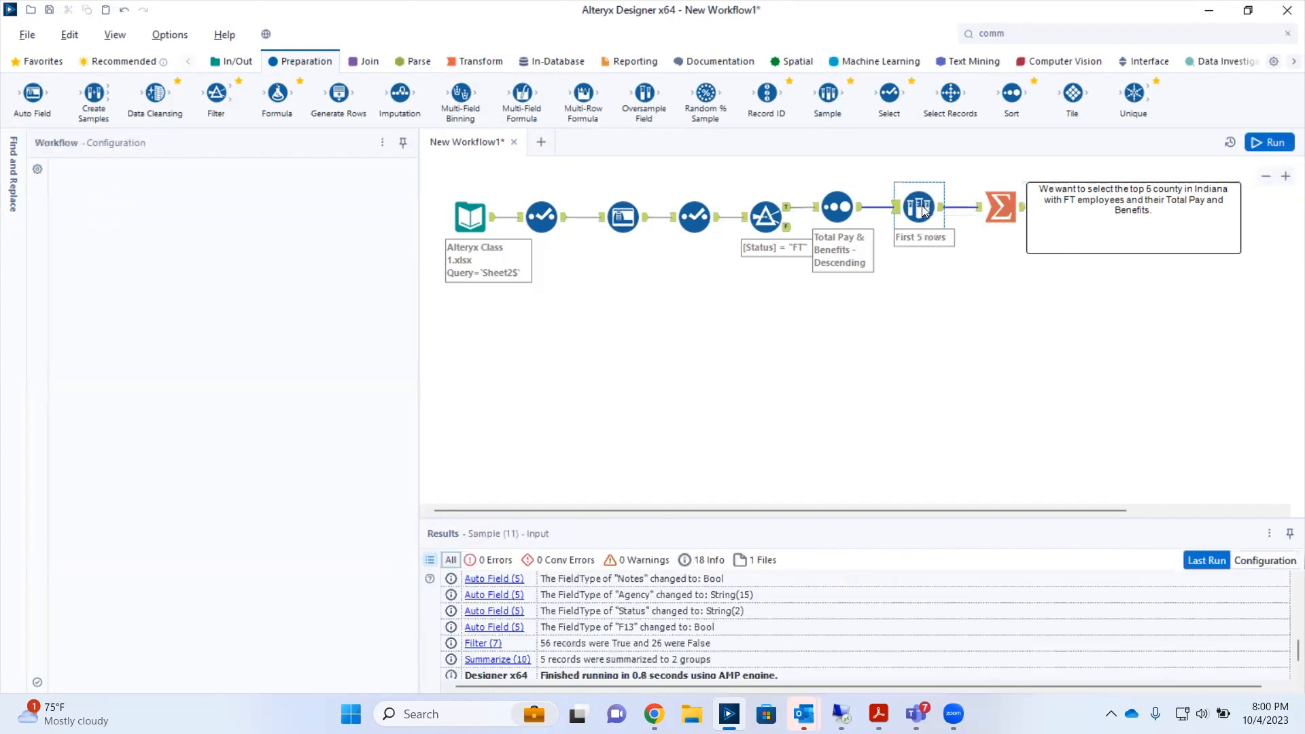
pyautogui.click(987, 208)
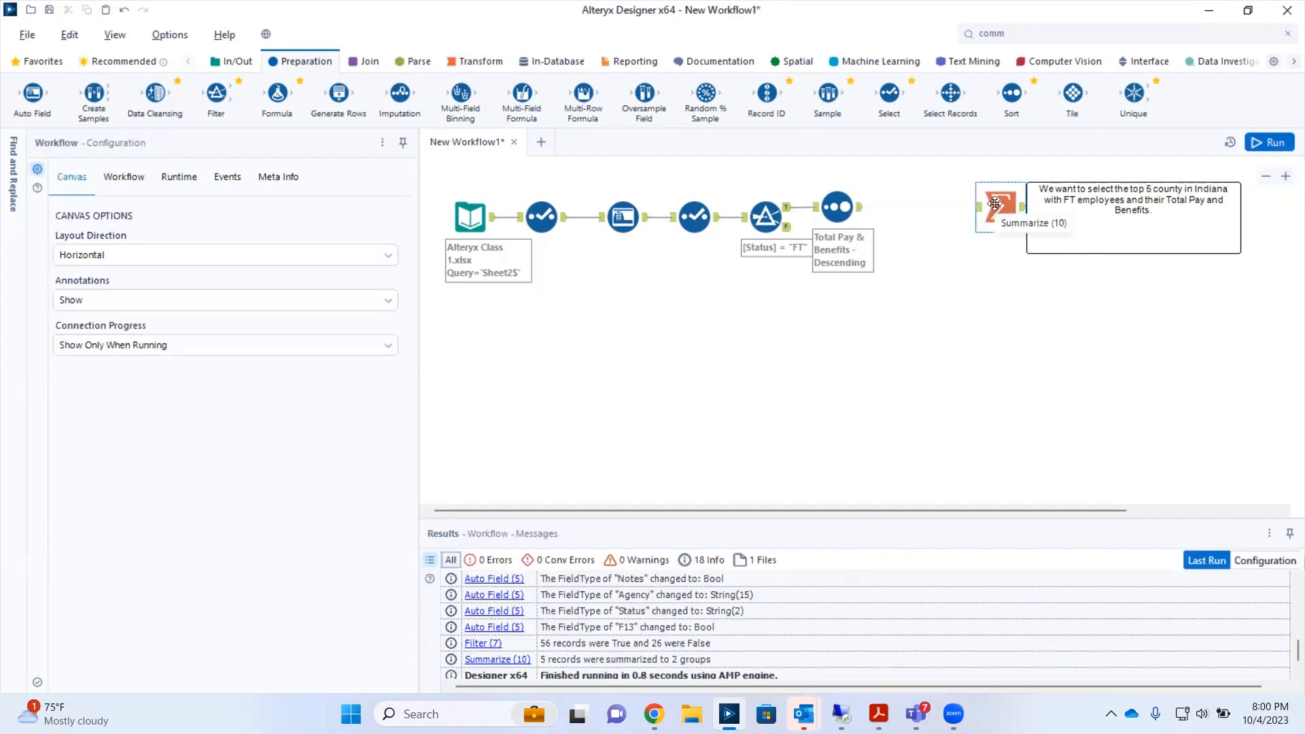
pyautogui.moveTo(987, 209); pyautogui.dragTo(895, 209)
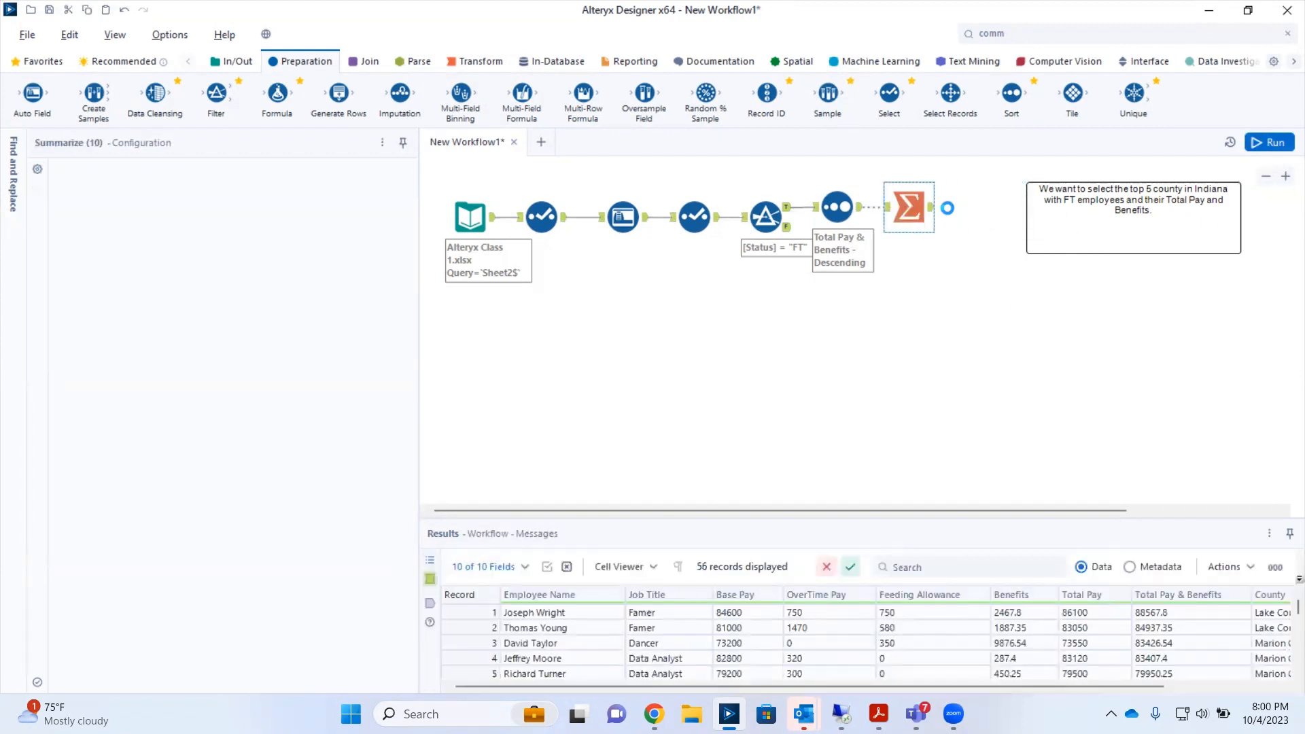
pyautogui.click(1266, 143)
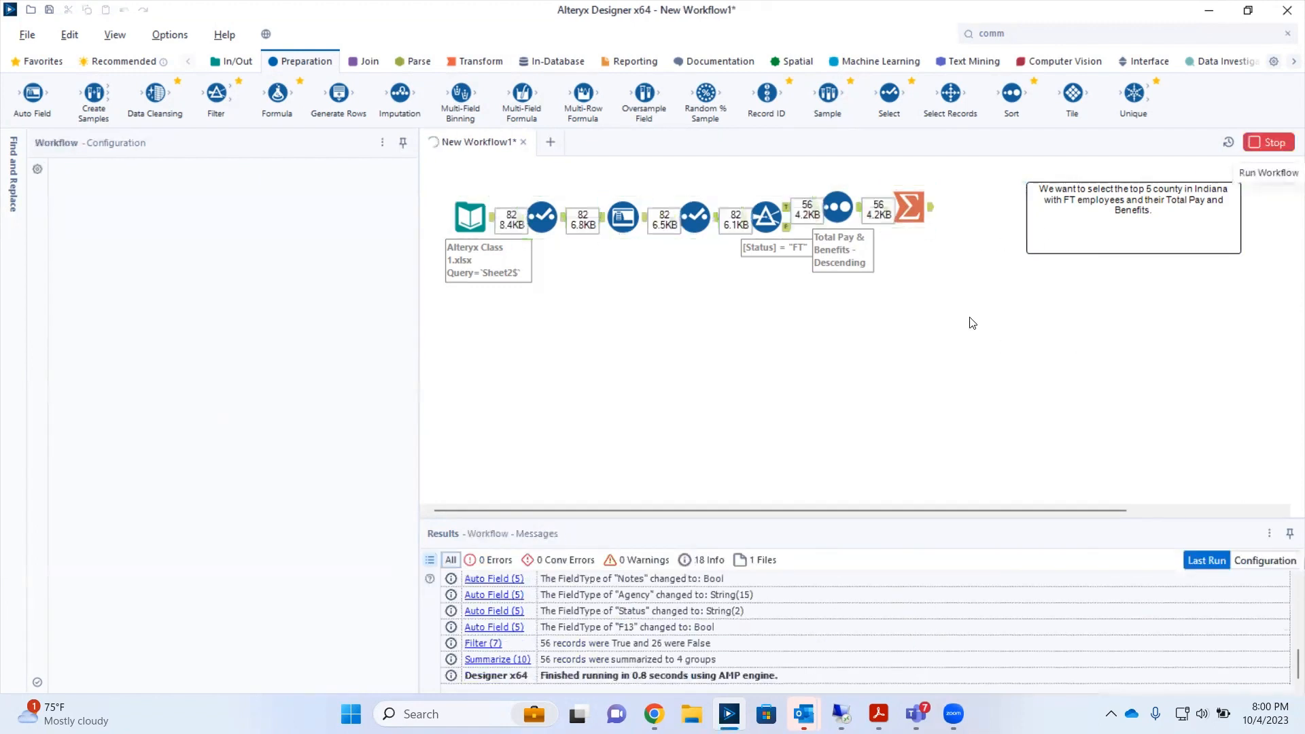
pyautogui.click(759, 392)
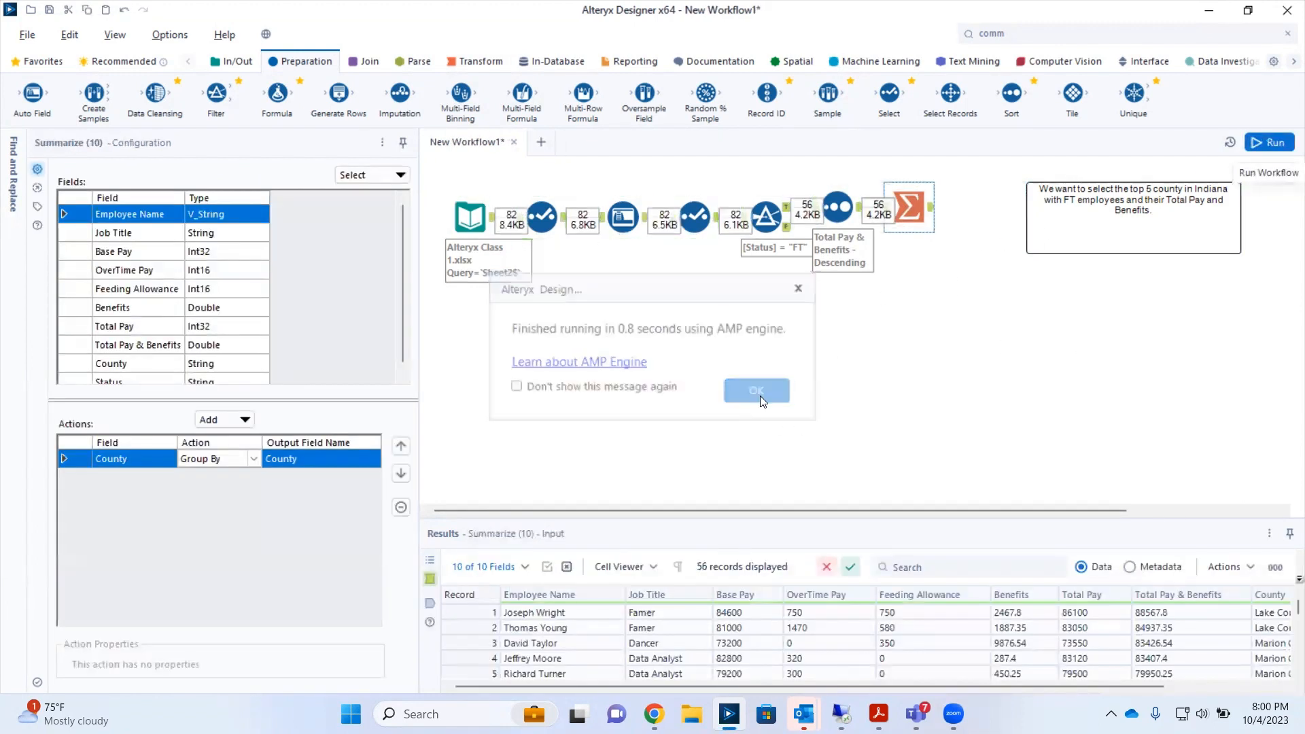
# Step: View the Summarize tool's output and compare it with the Input Data tool's output records, including the Agency and Status columns
pyautogui.click(932, 206)
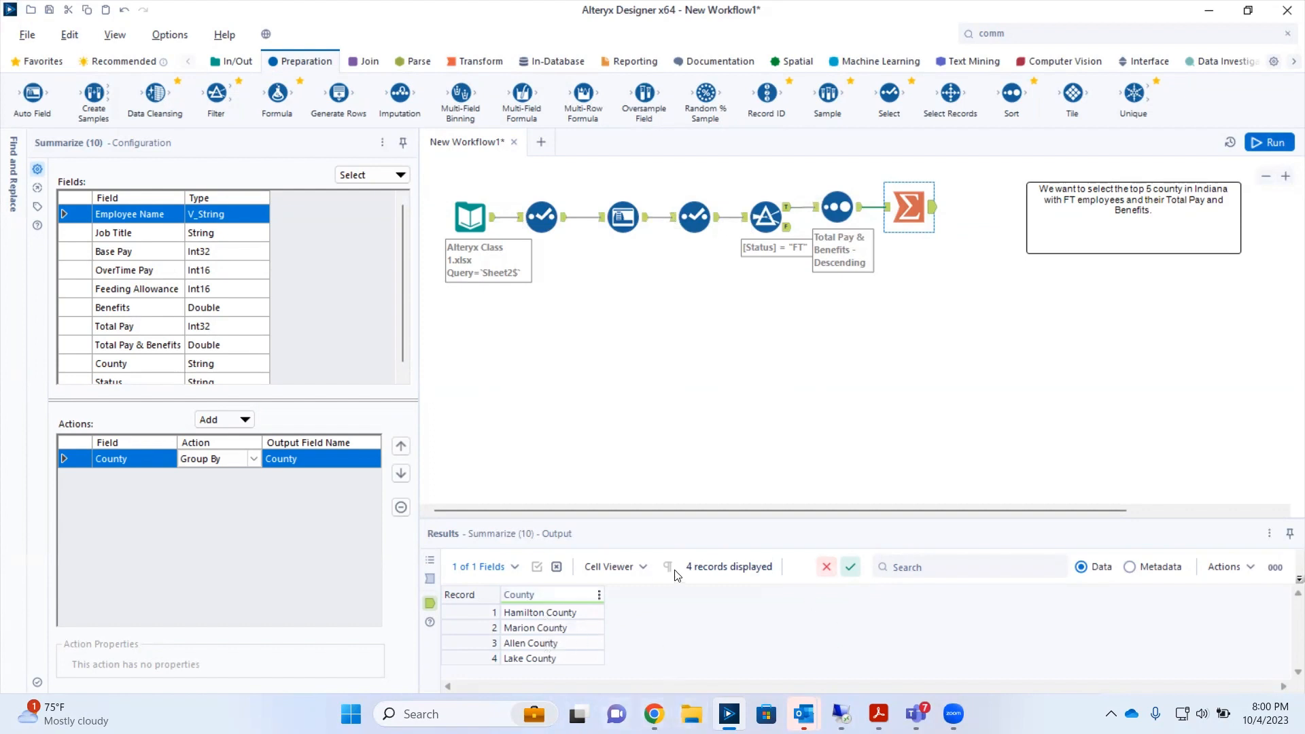
pyautogui.click(490, 225)
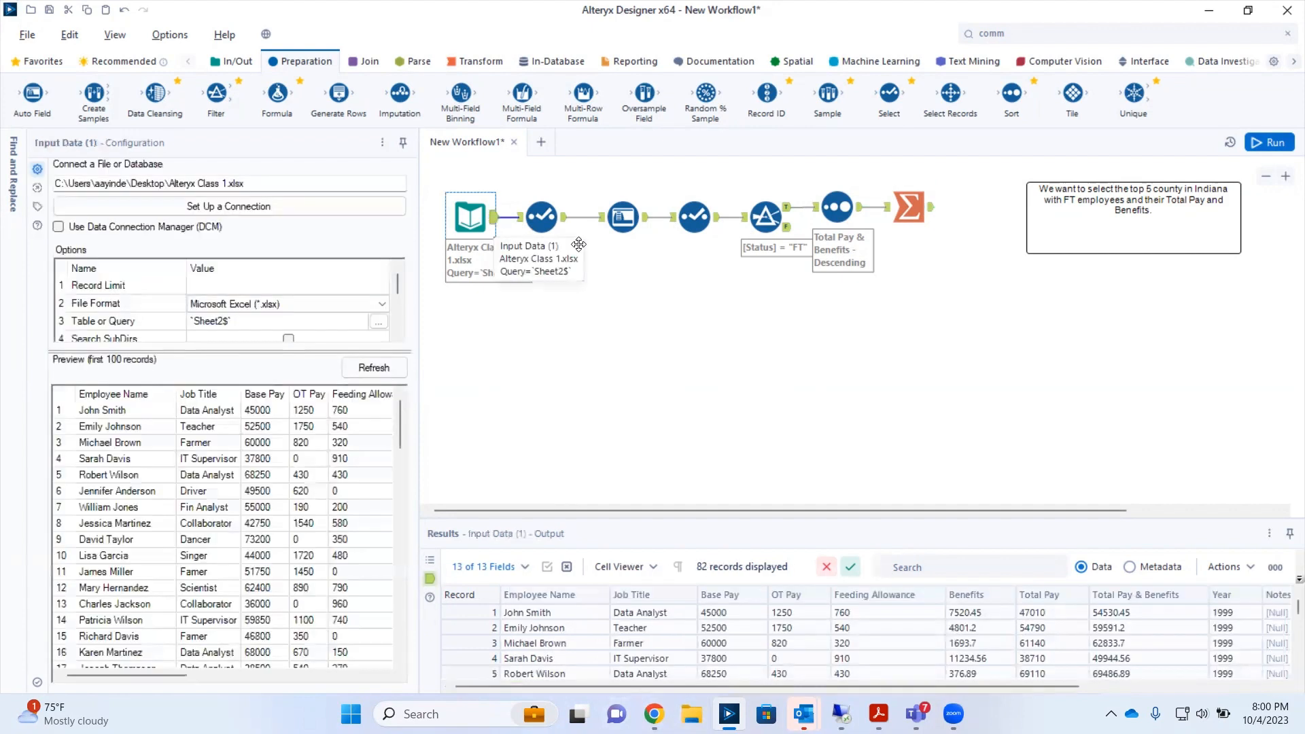
pyautogui.moveTo(1059, 685); pyautogui.dragTo(1263, 672)
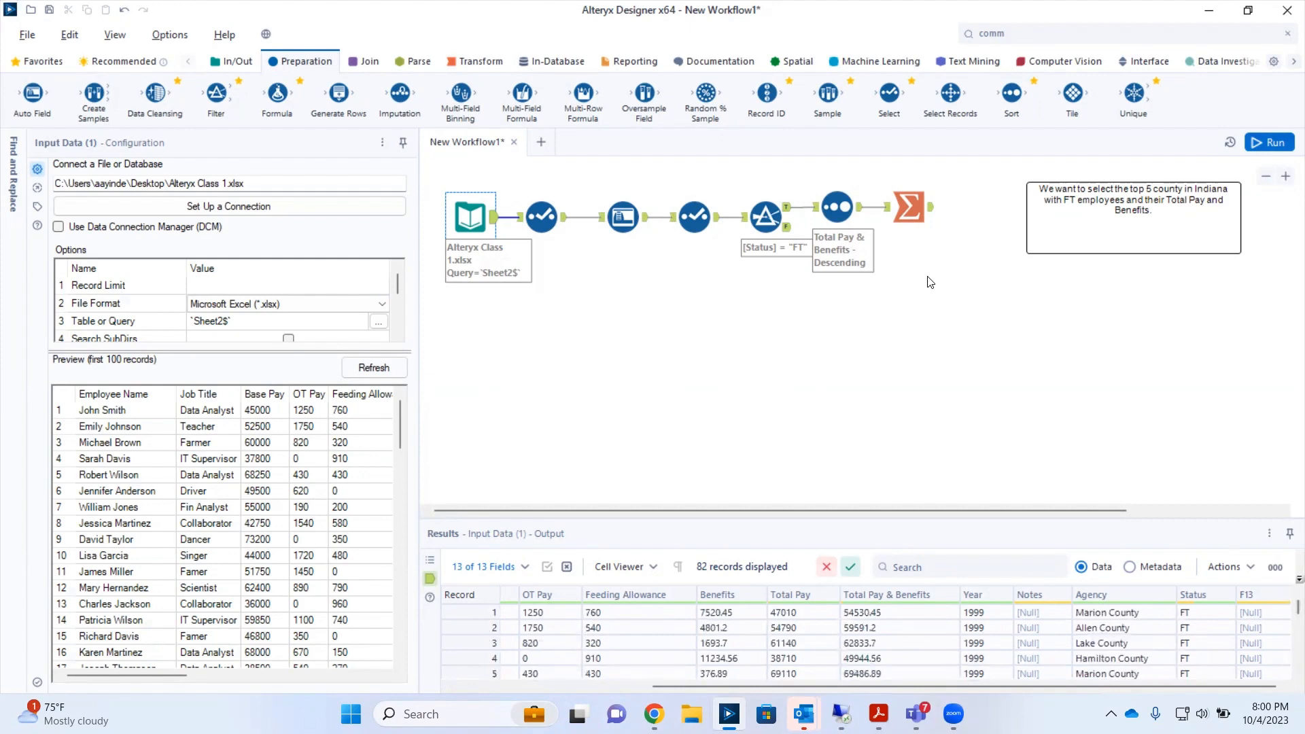
# Step: Add a Sum of Total Pay & Benefits named Total County Pay to the Summarize tool, then run the workflow and dismiss the run message
pyautogui.click(930, 218)
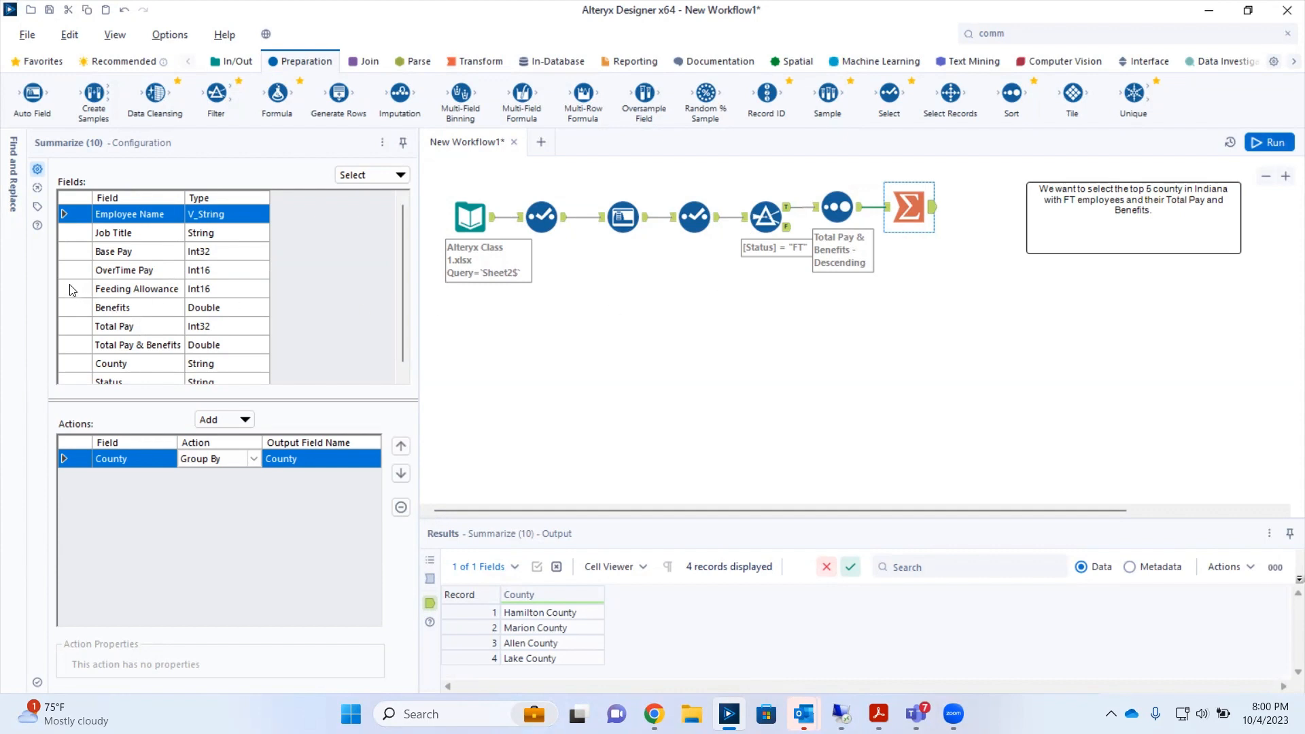
pyautogui.click(75, 350)
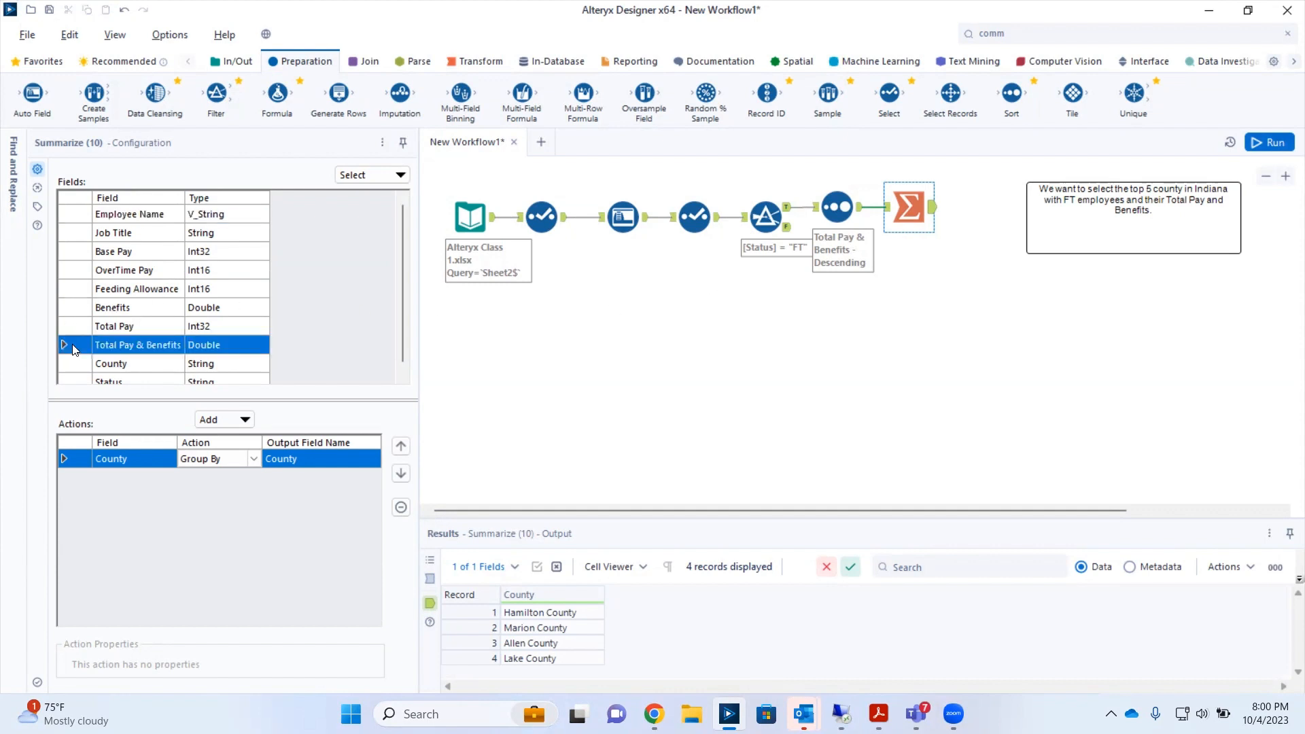
pyautogui.click(248, 422)
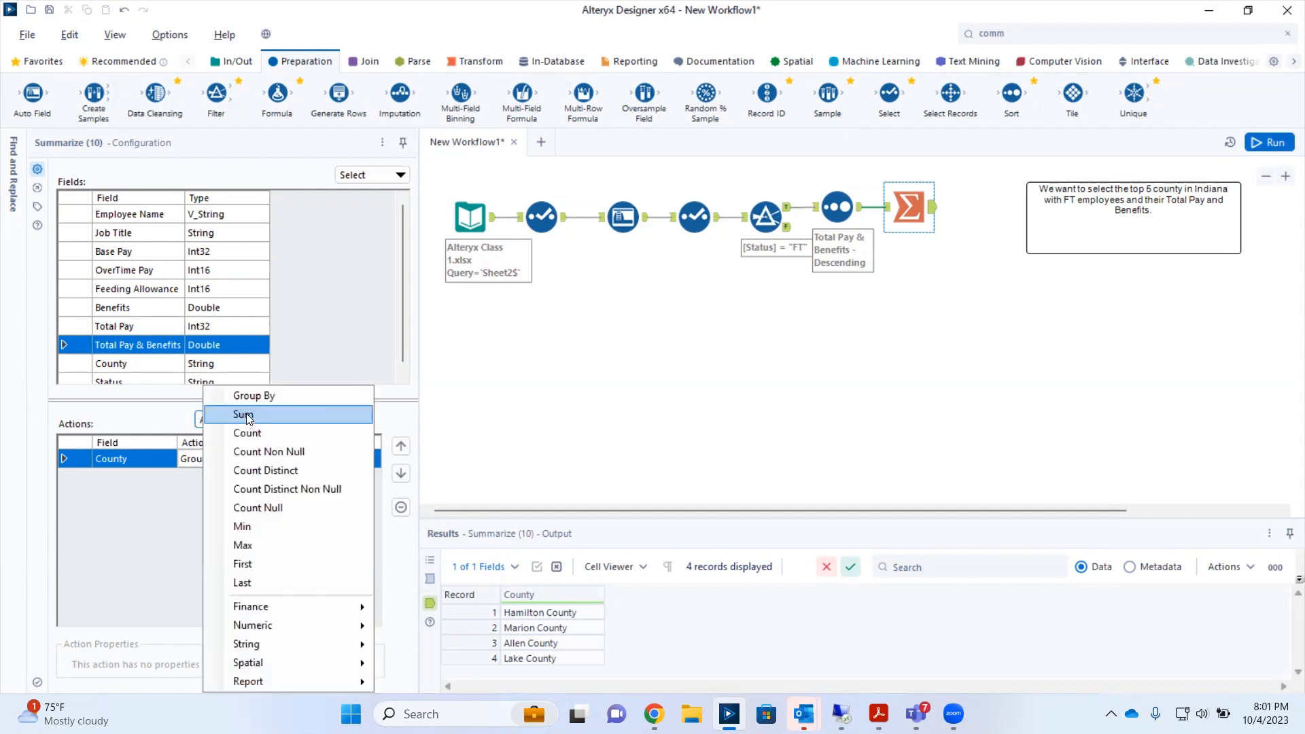
pyautogui.click(245, 415)
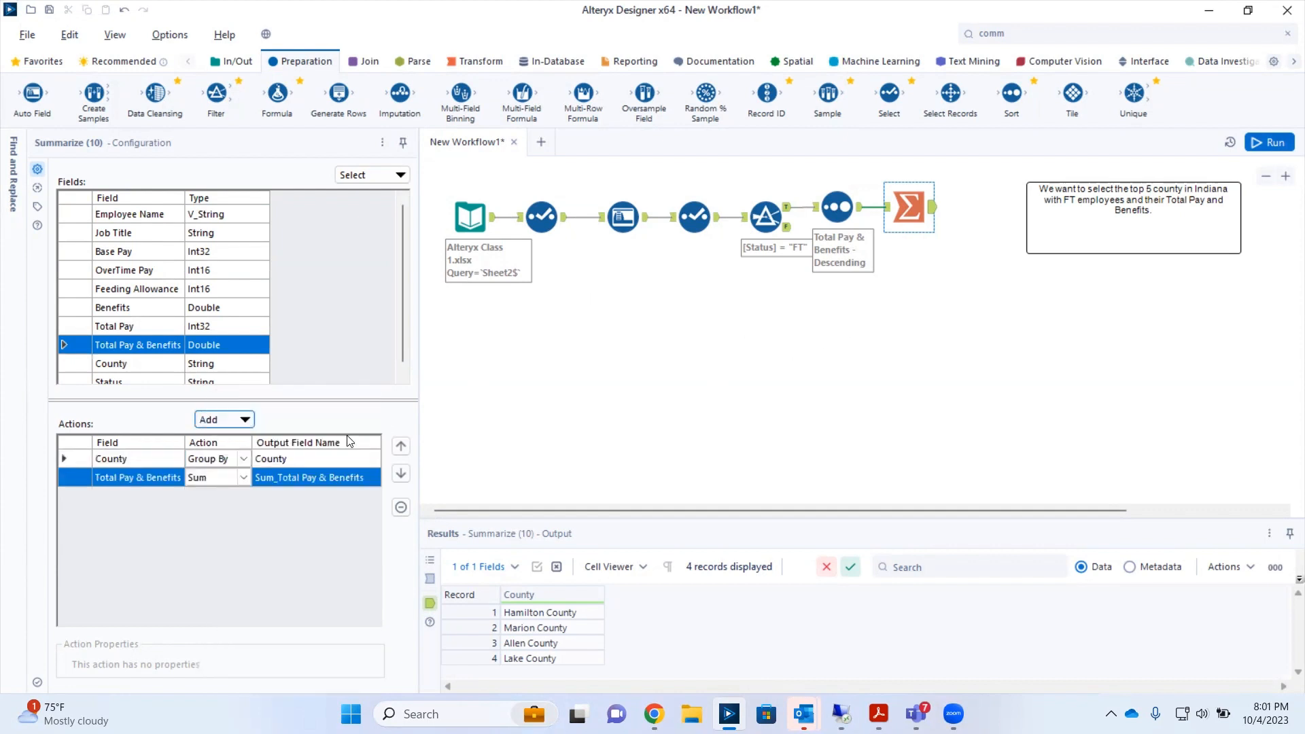
pyautogui.click(313, 478)
pyautogui.write('S')
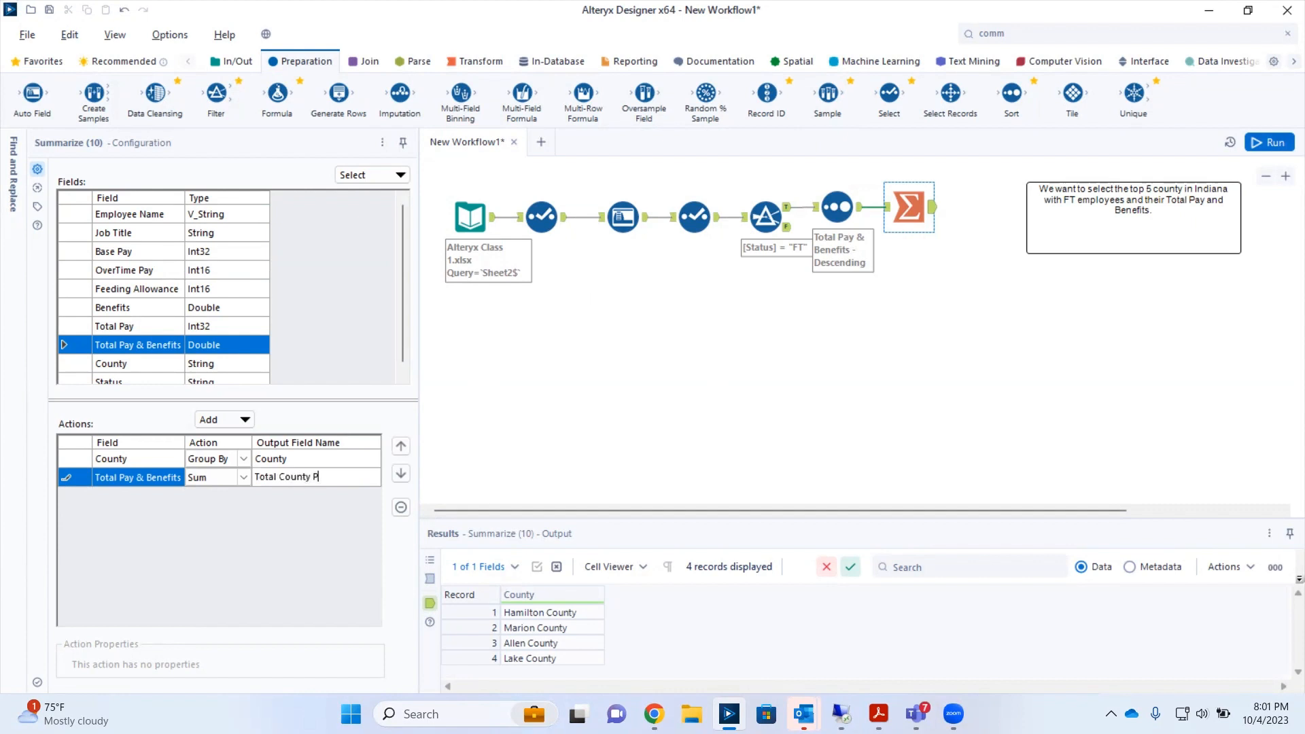
pyautogui.click(1259, 142)
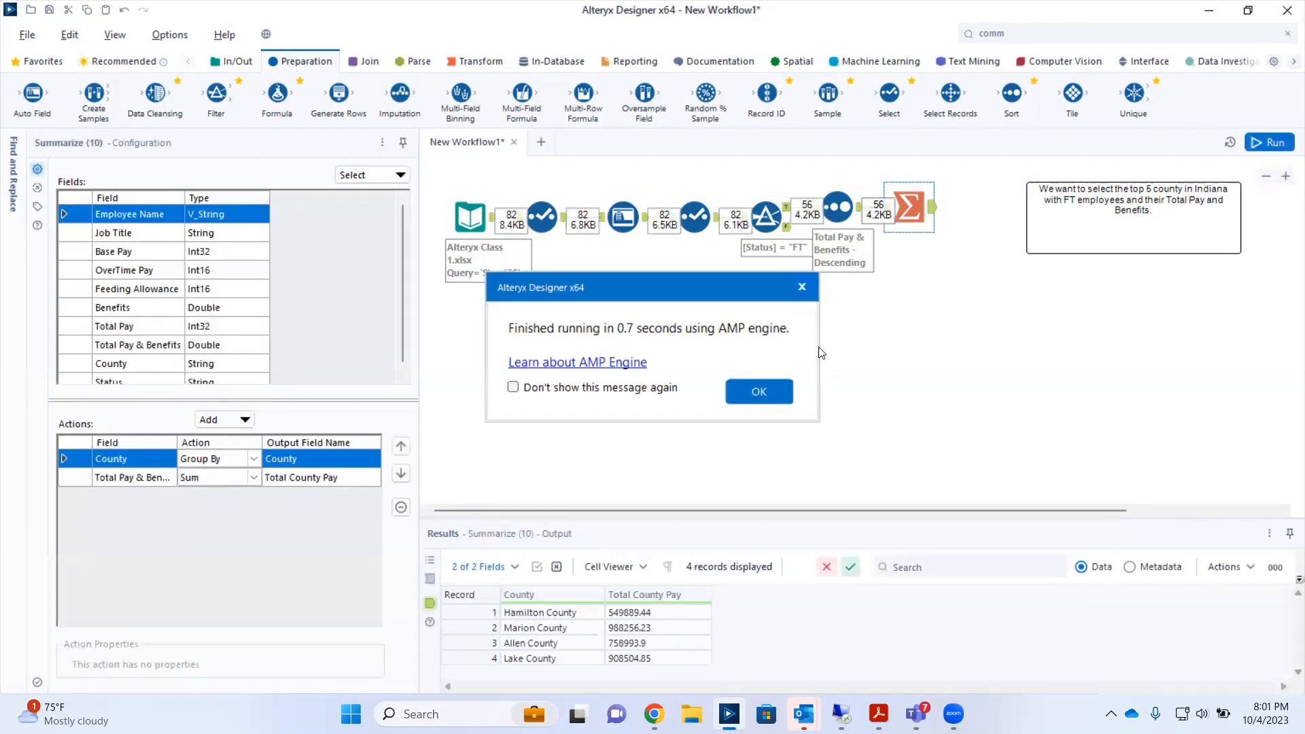
pyautogui.click(756, 392)
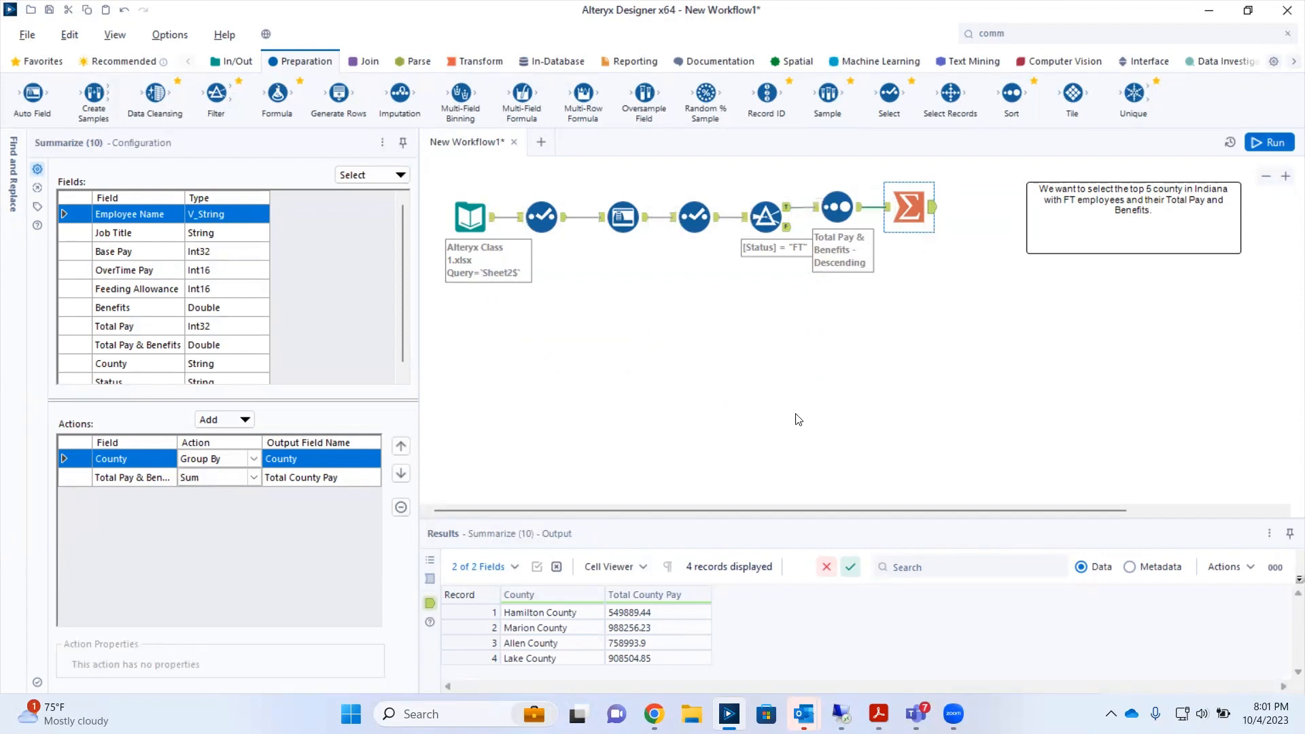
# Step: Examine the output records of the Sort, Filter and Summarize tools, including the Total Pay & Benefits and County columns
pyautogui.click(858, 208)
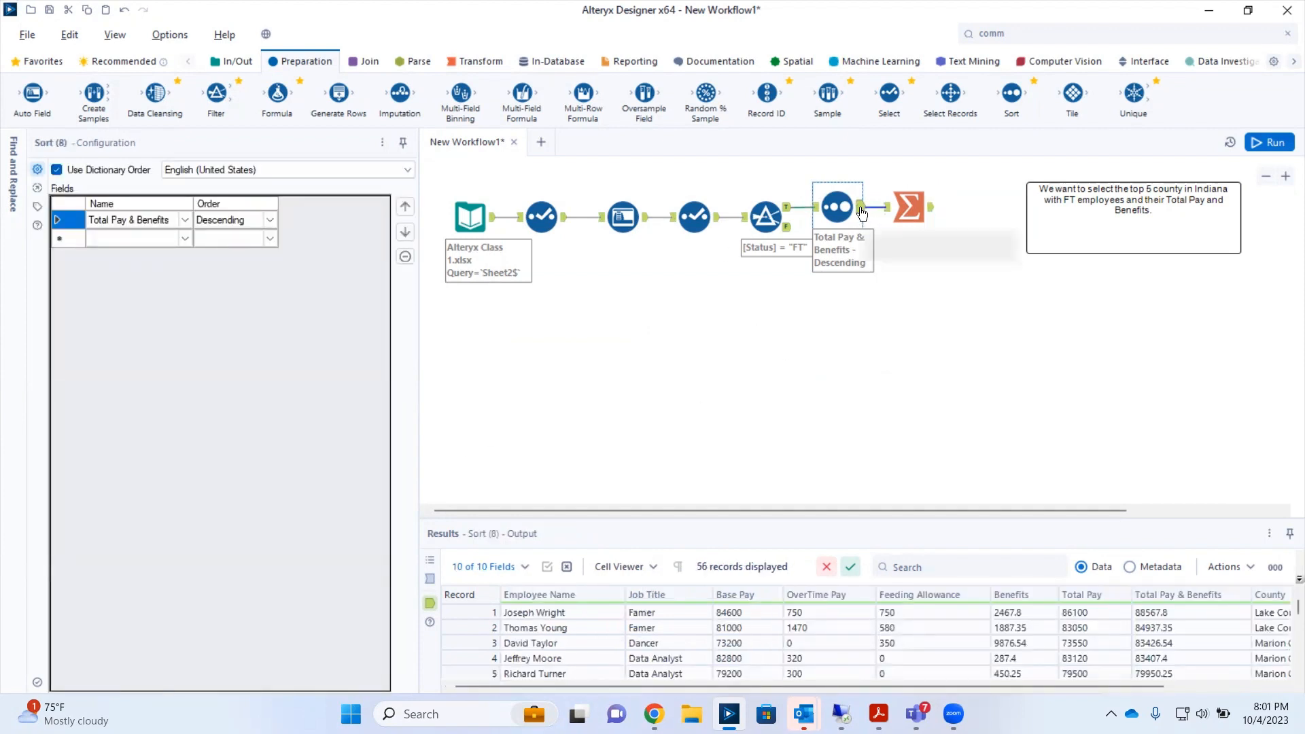
pyautogui.click(792, 216)
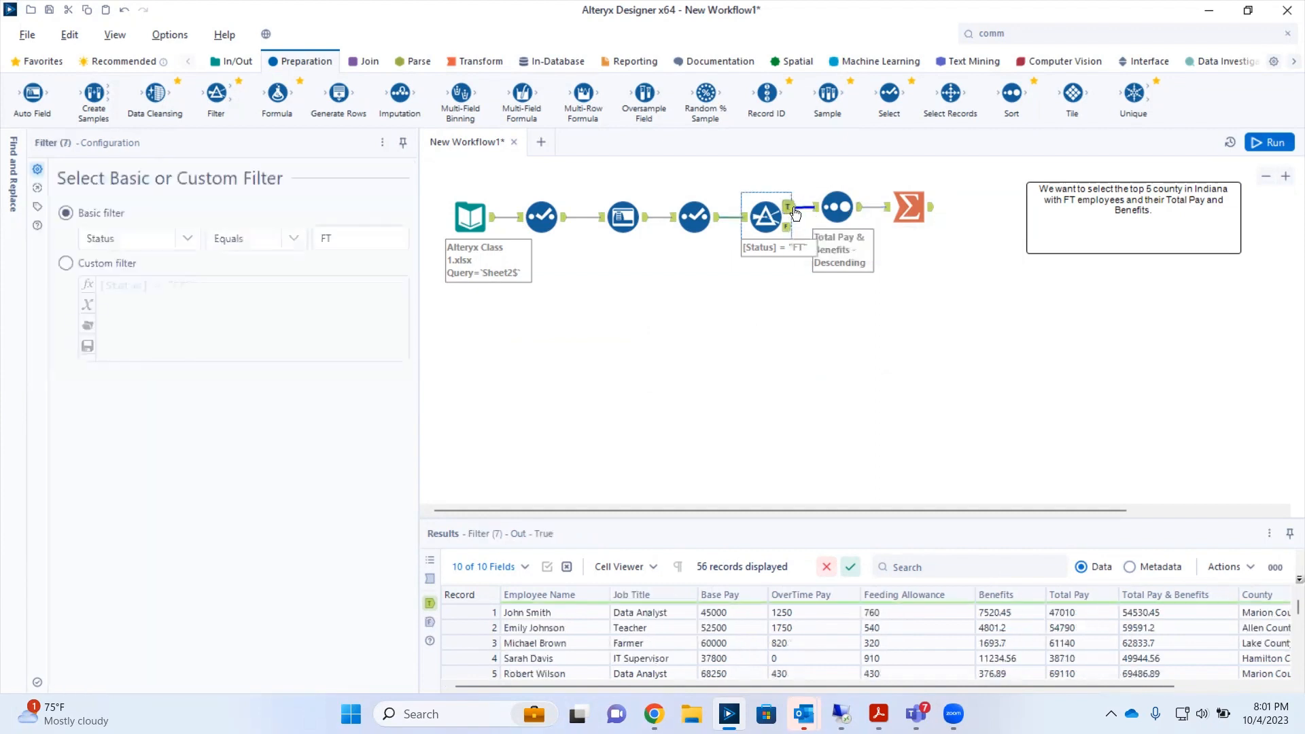
pyautogui.click(861, 215)
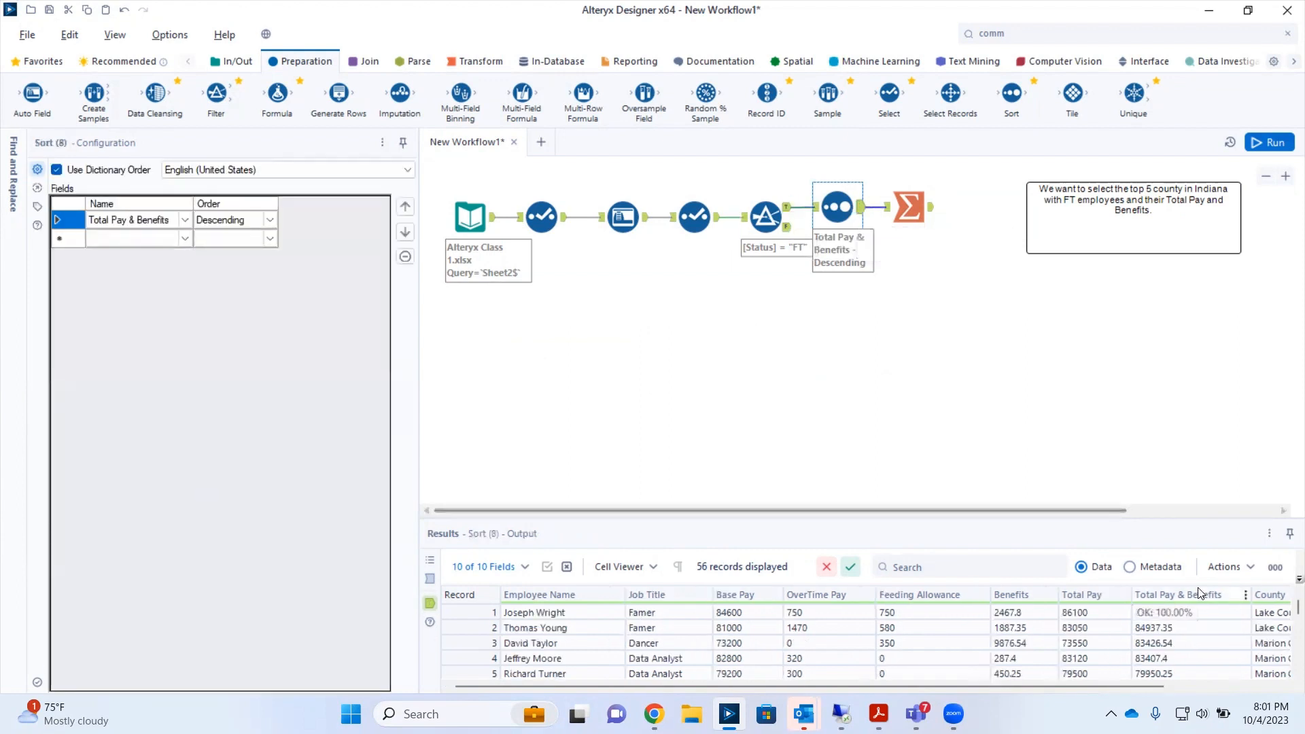
pyautogui.click(1238, 686)
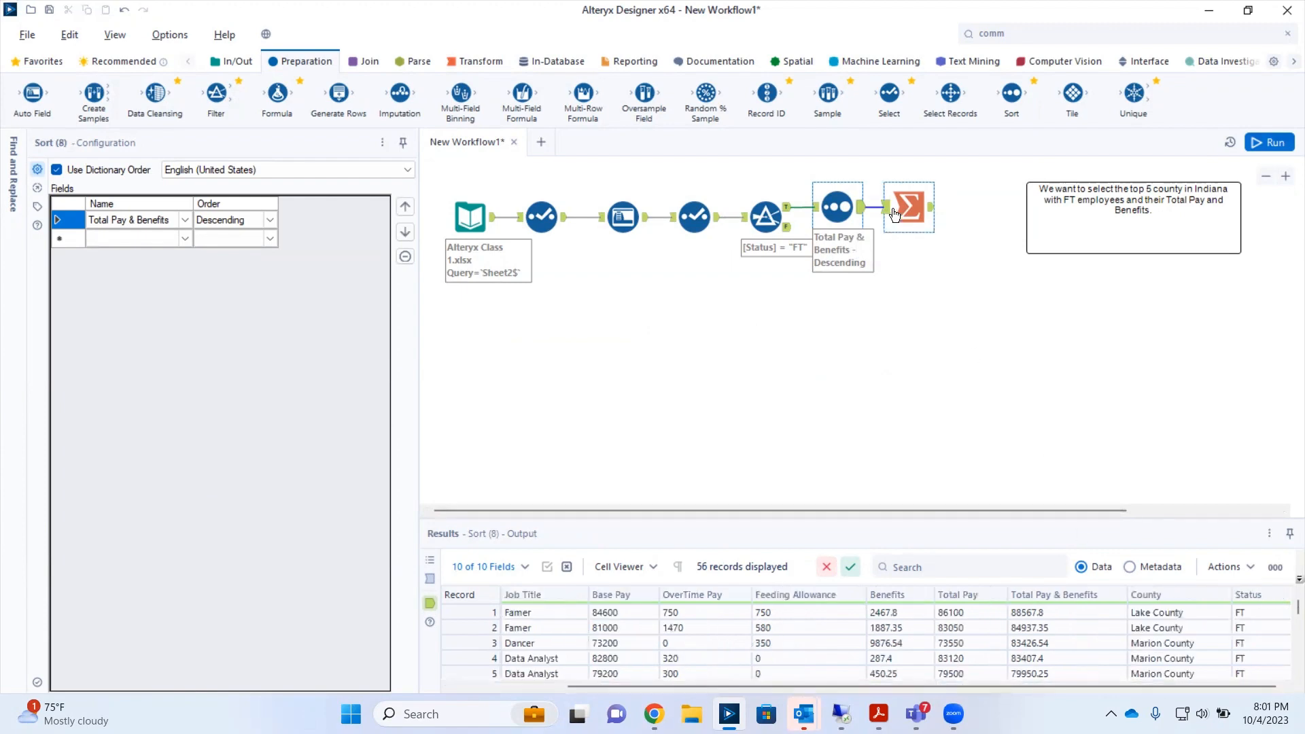
pyautogui.click(932, 217)
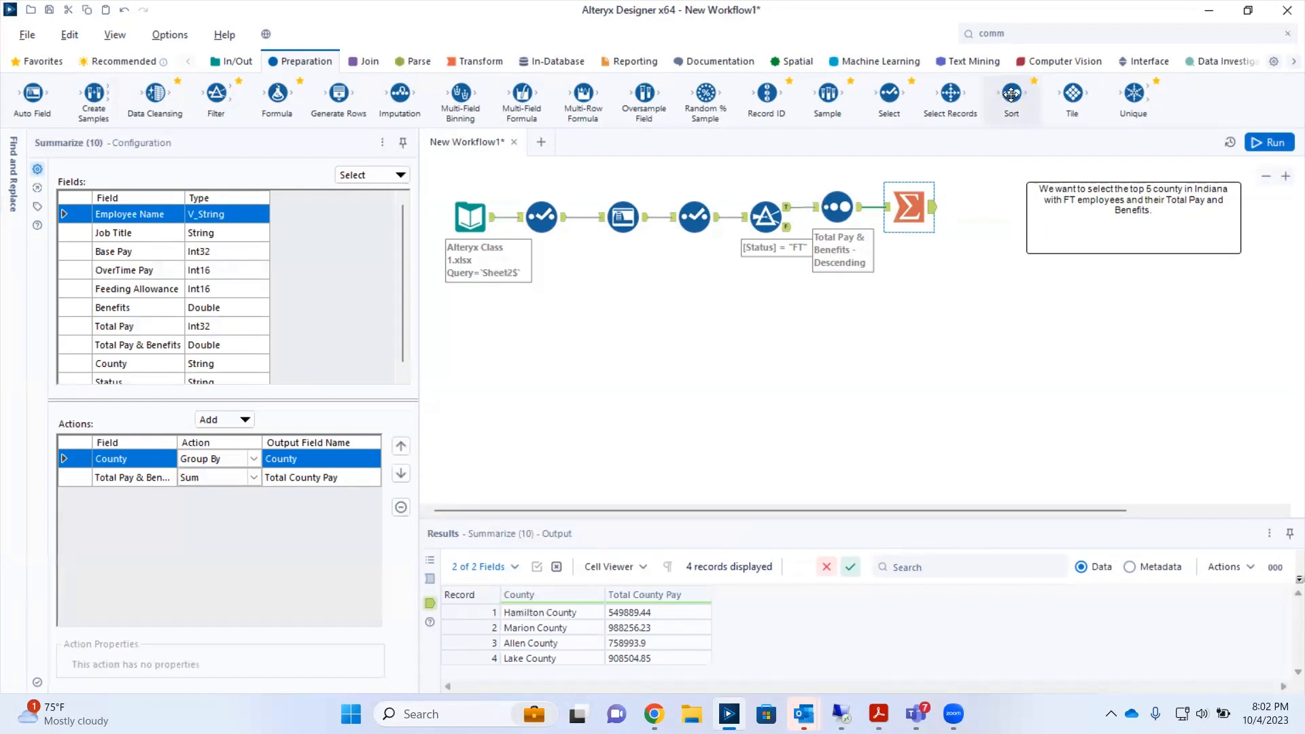
pyautogui.click(791, 213)
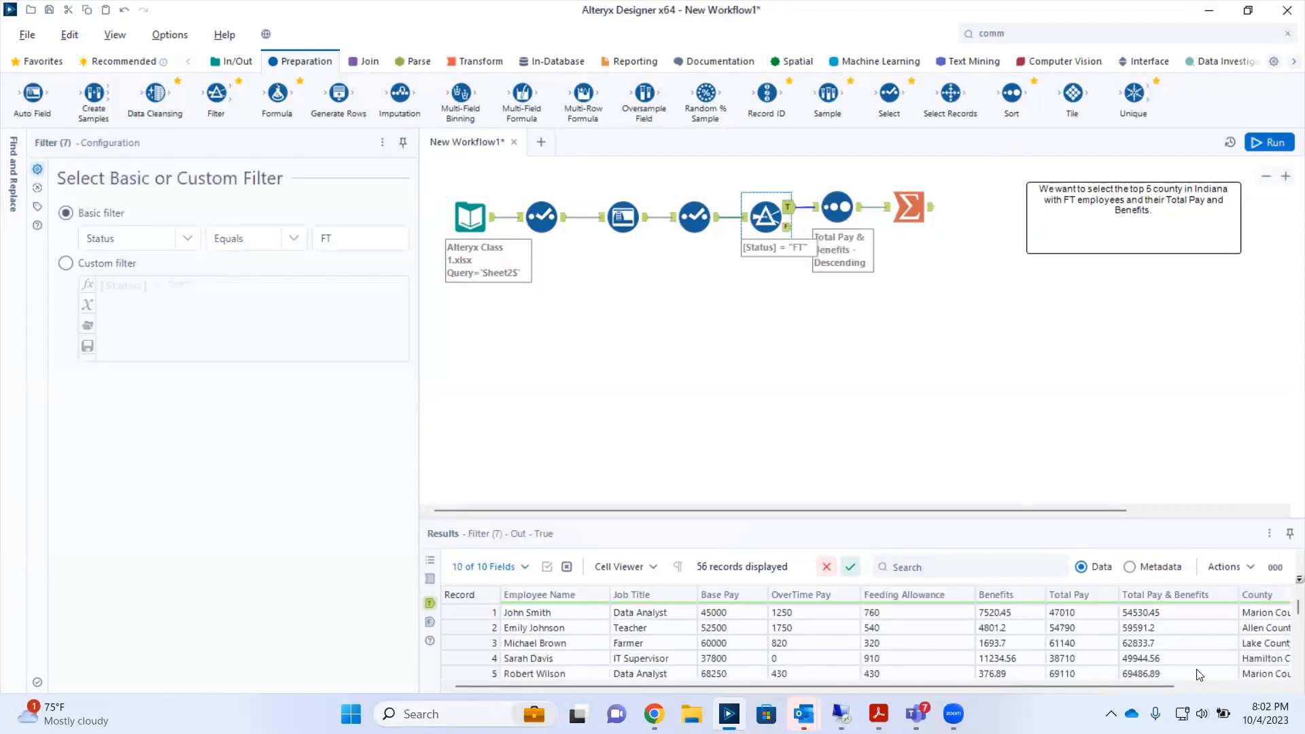
pyautogui.click(1210, 687)
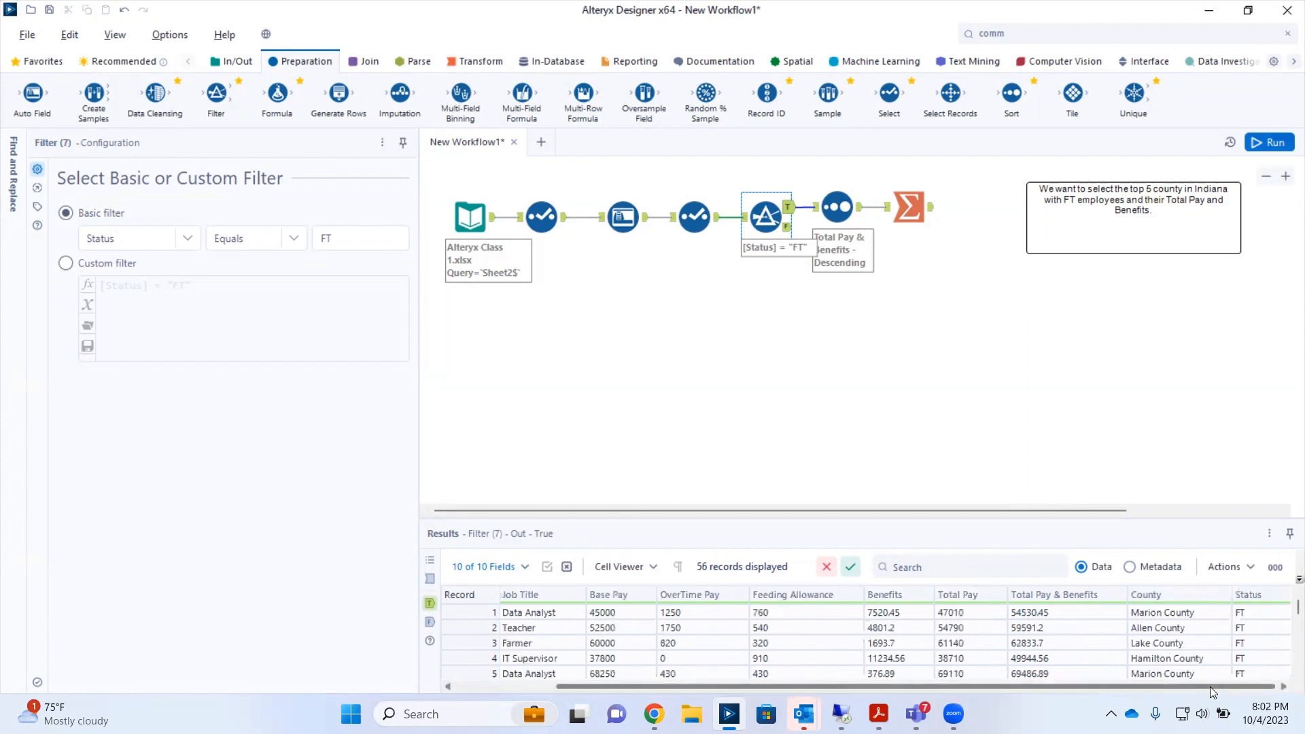
pyautogui.click(932, 208)
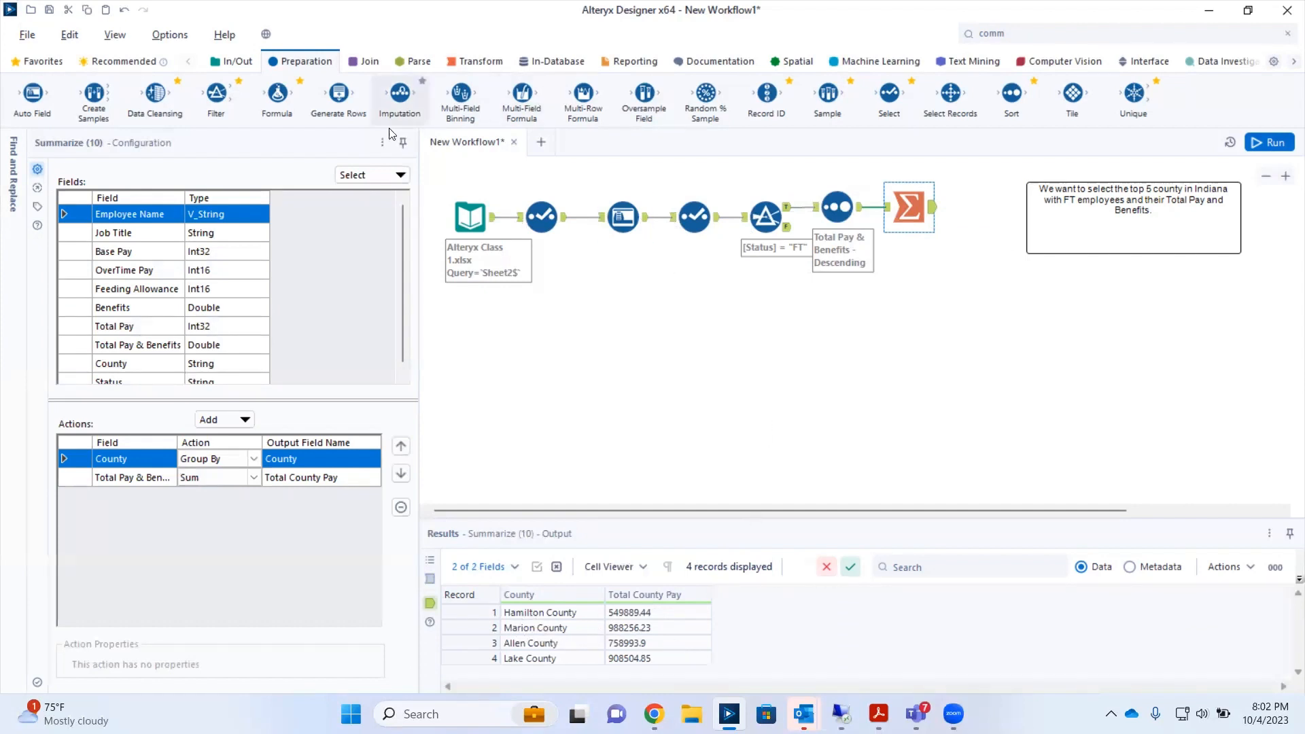
# Step: Connect a second Sort tool after the Summarize tool and sort by Total County Pay in descending order
pyautogui.moveTo(1012, 93); pyautogui.dragTo(979, 208)
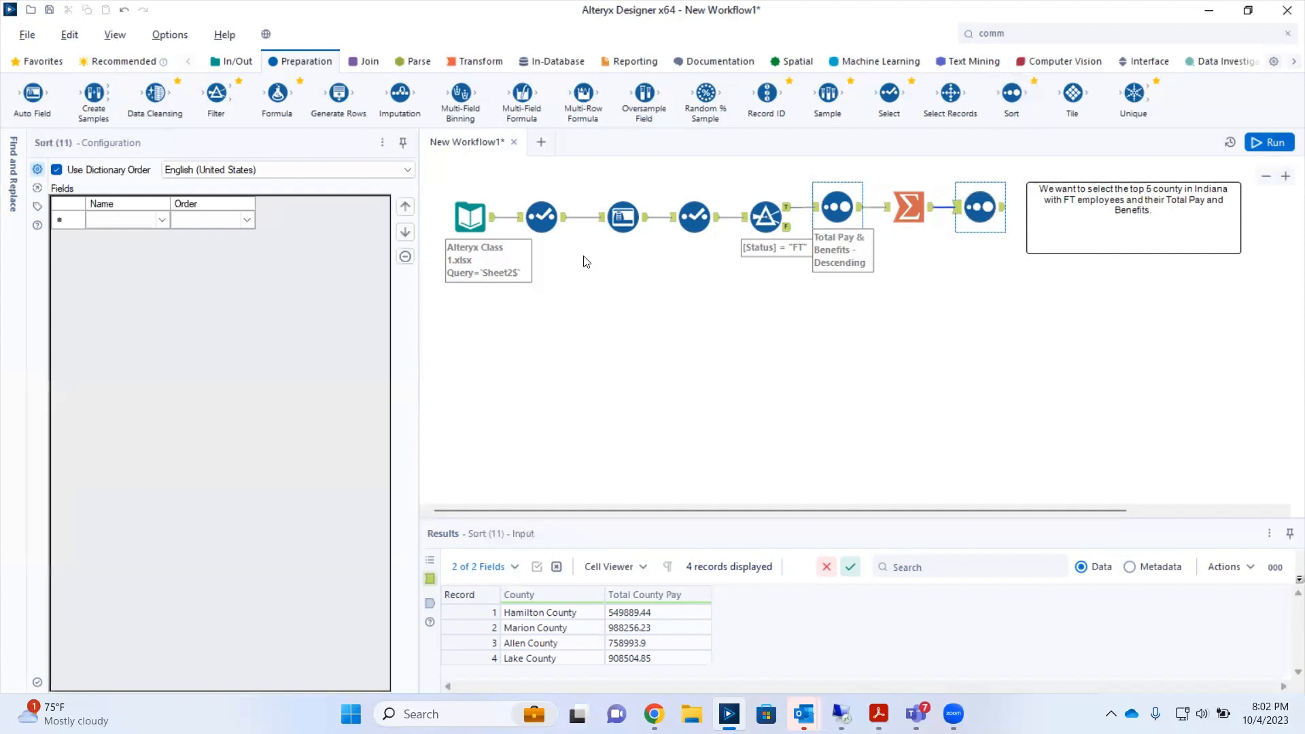
pyautogui.click(162, 222)
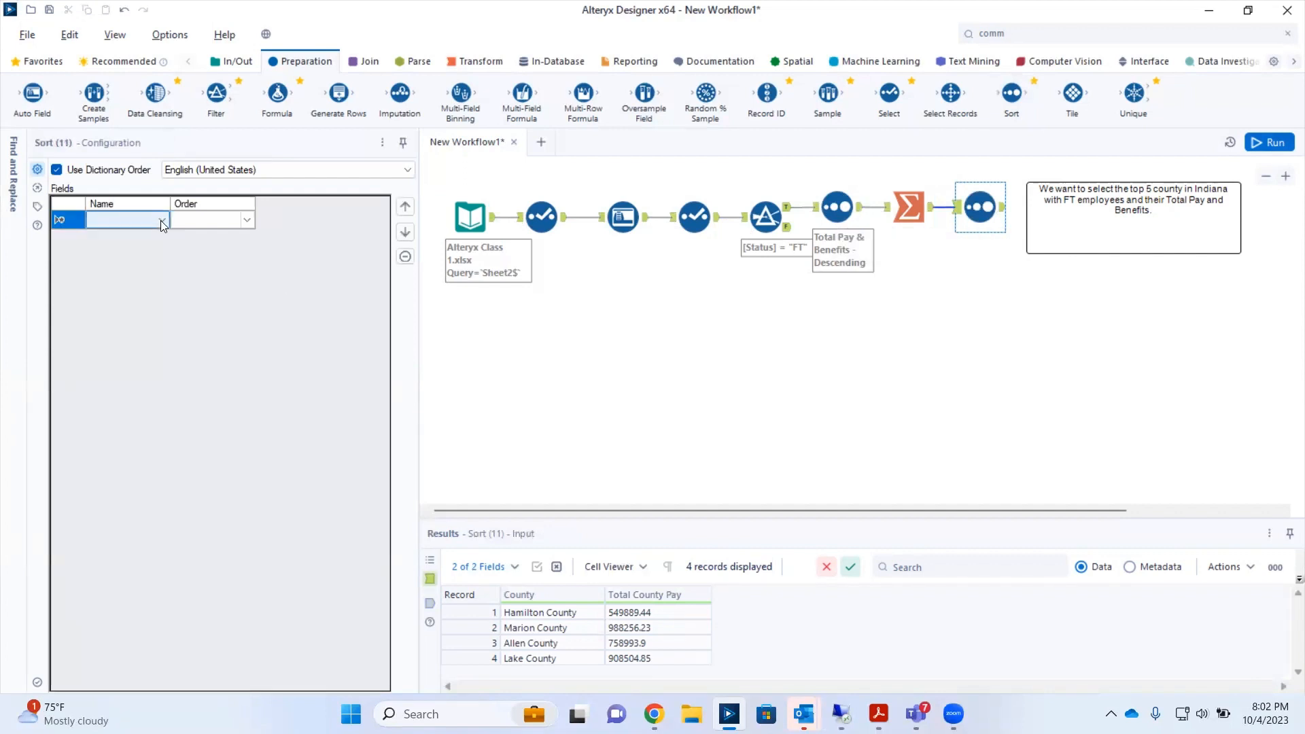
pyautogui.click(162, 220)
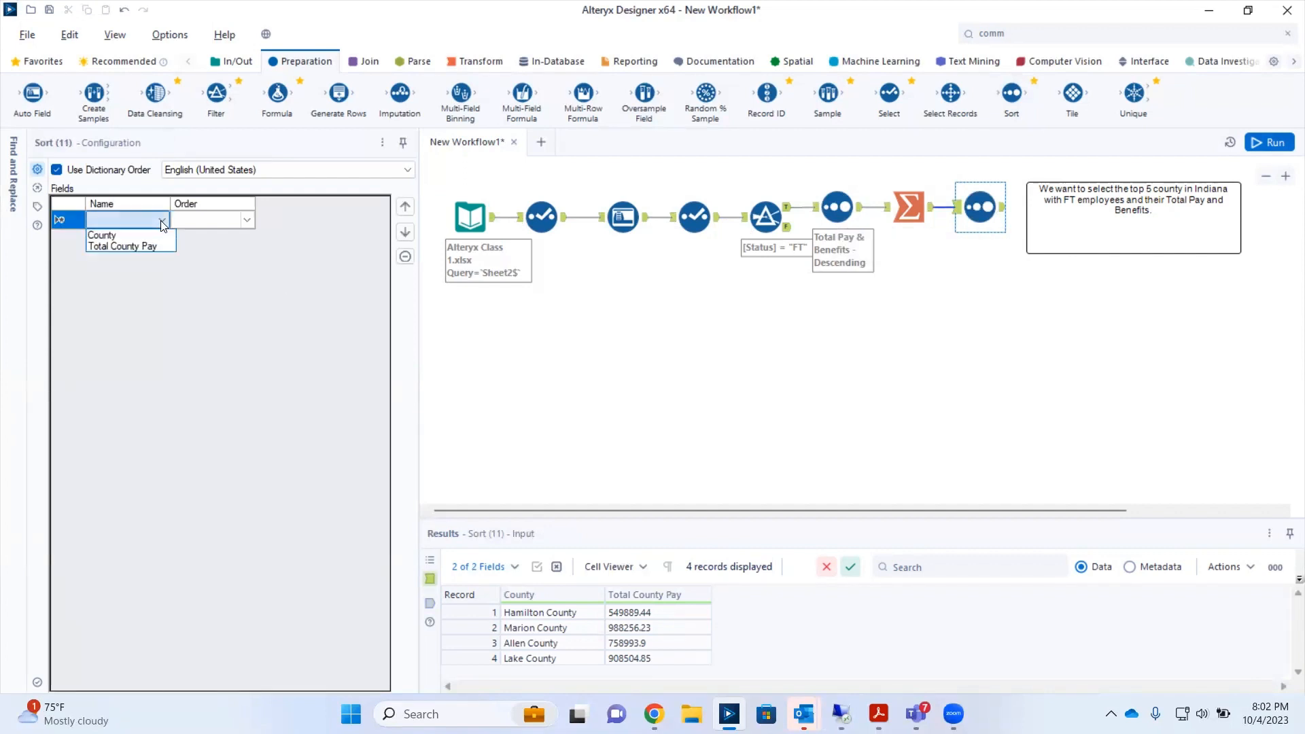
pyautogui.click(115, 249)
pyautogui.click(259, 223)
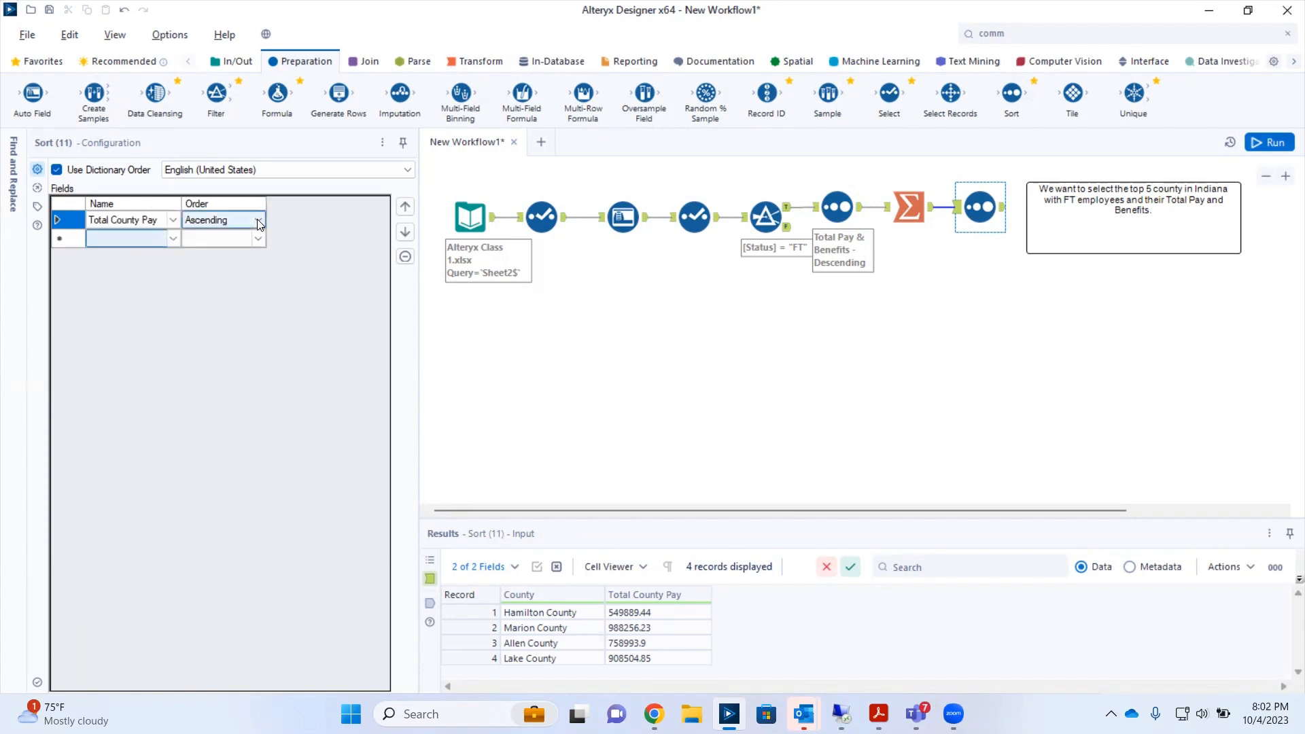
pyautogui.click(260, 219)
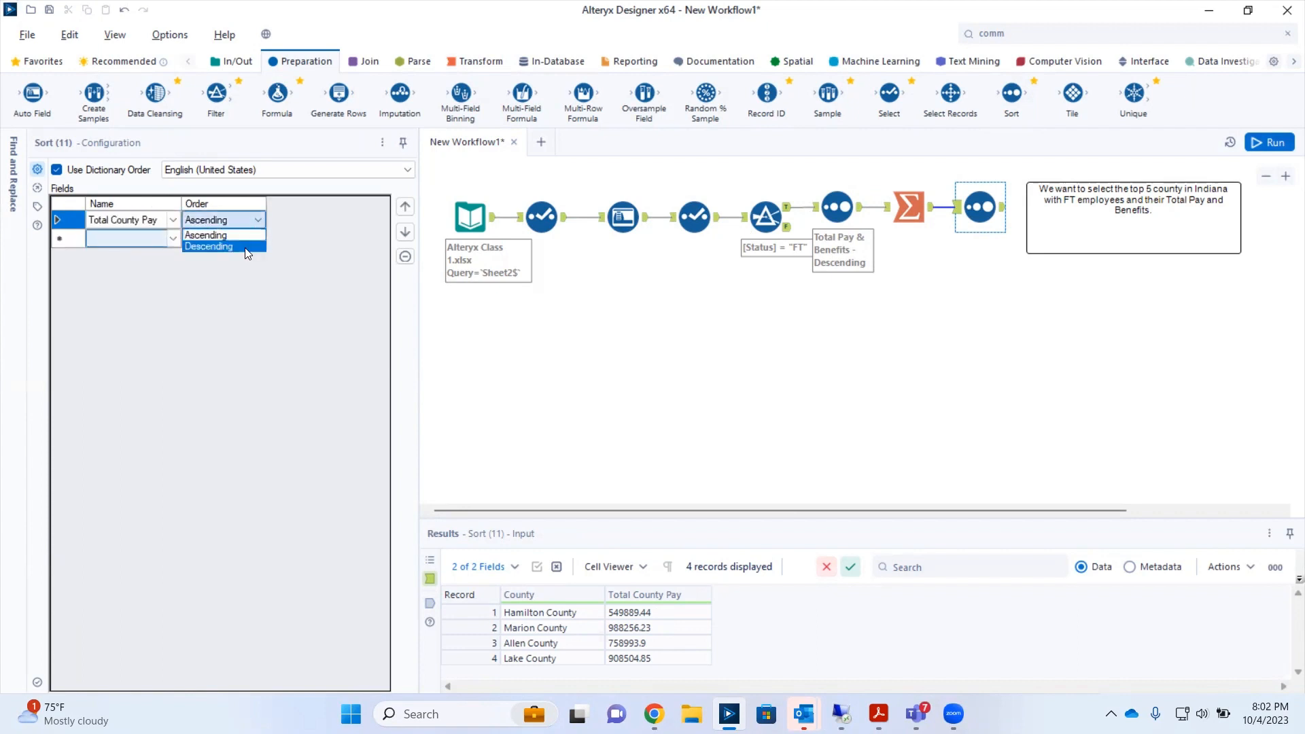
pyautogui.click(245, 248)
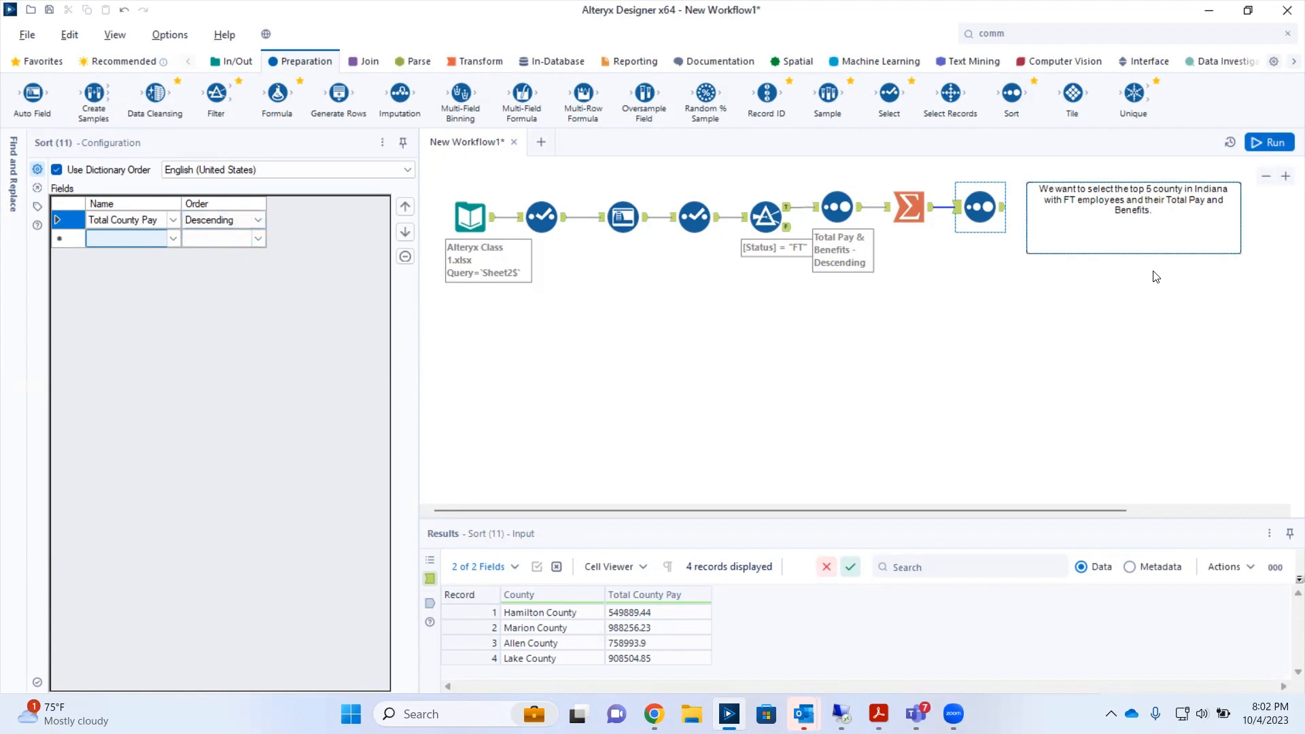
# Step: Run the workflow, dismiss the run message, and view the output of the second Sort tool
pyautogui.click(1275, 148)
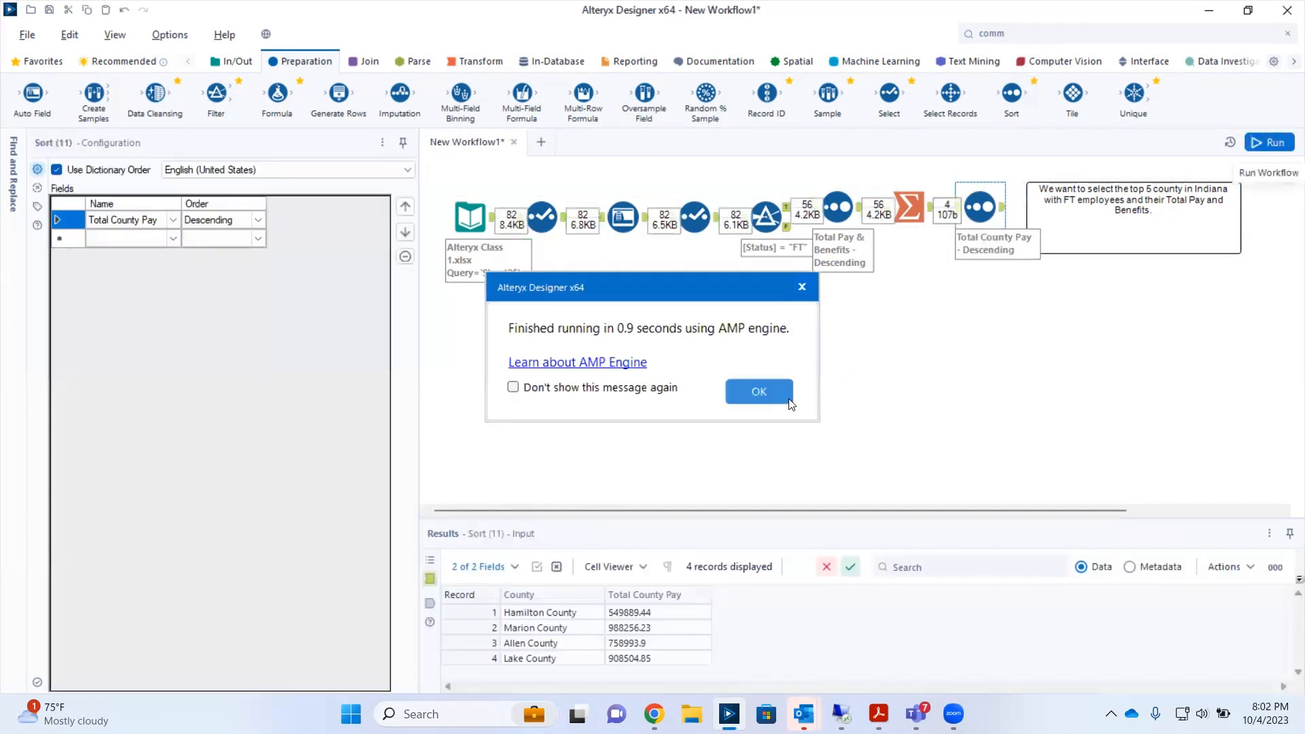
pyautogui.click(765, 398)
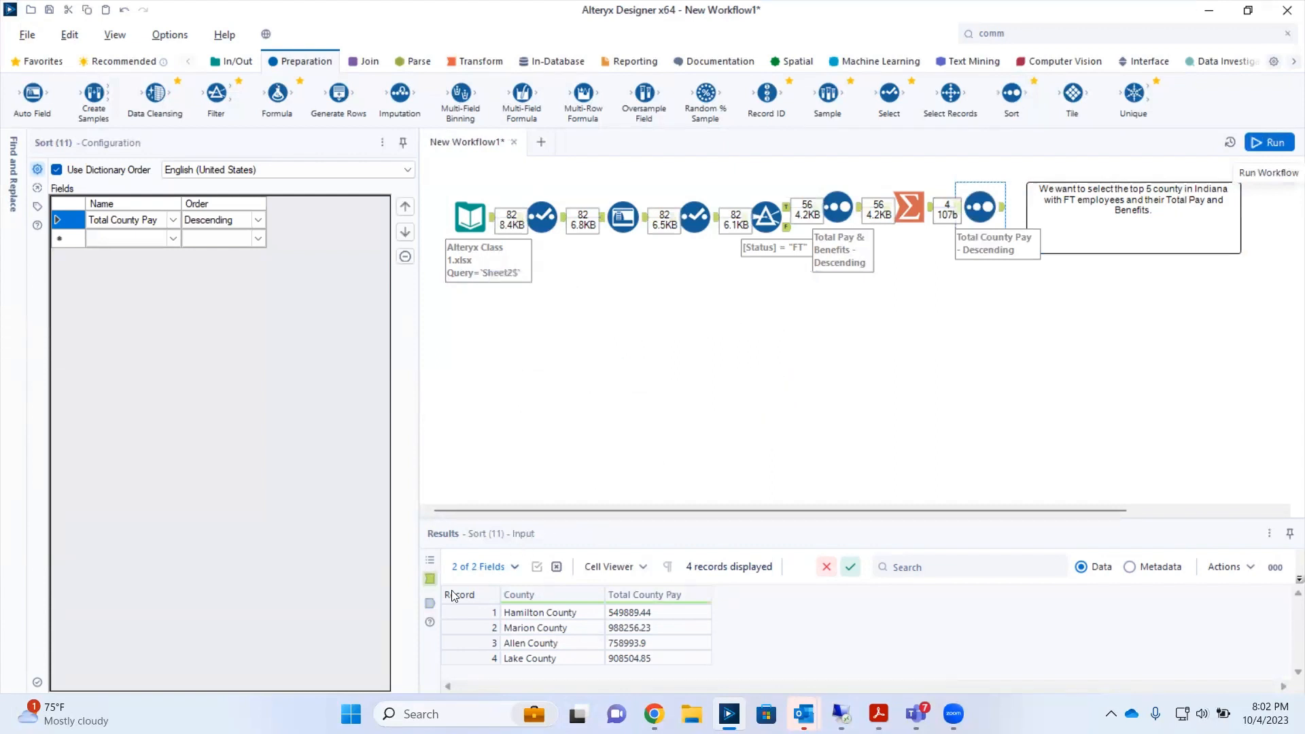
pyautogui.click(431, 604)
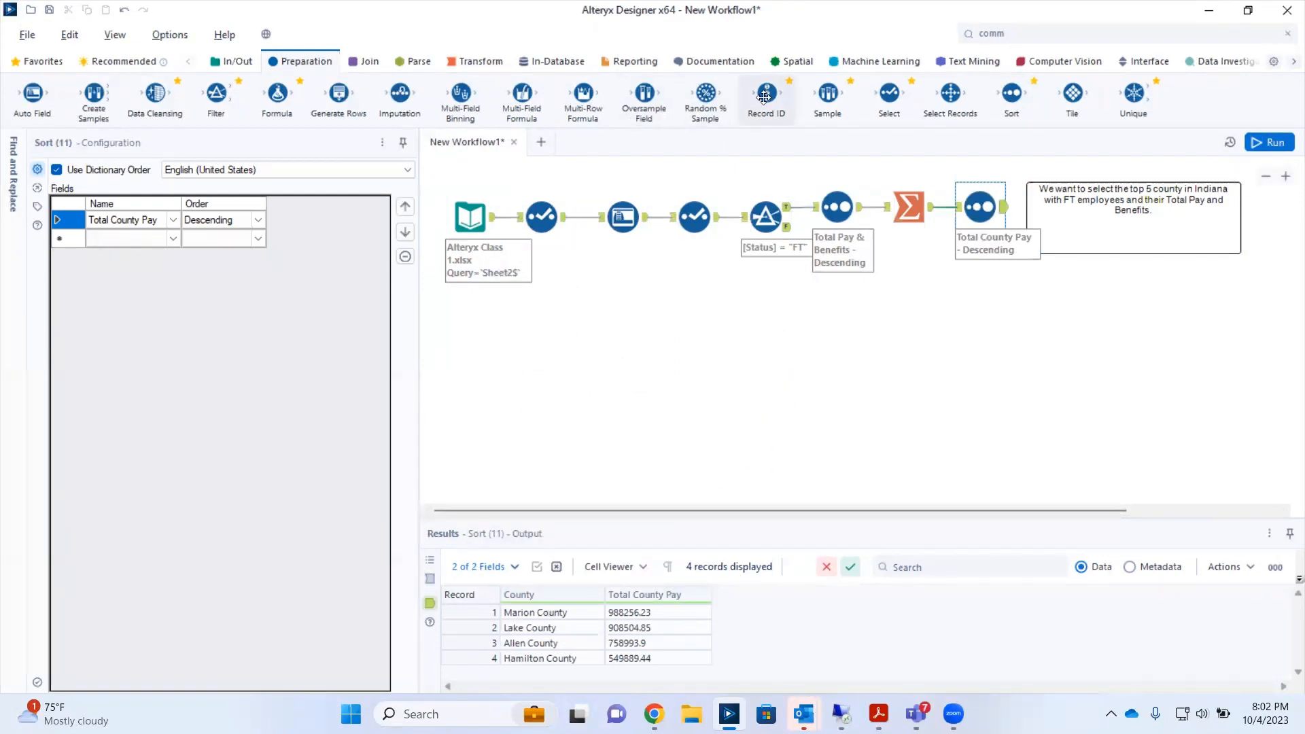
# Step: Connect a Sample tool after the second Sort tool, keeping the first 3 rows, then run the workflow and dismiss the run message
pyautogui.moveTo(839, 126); pyautogui.dragTo(1053, 209)
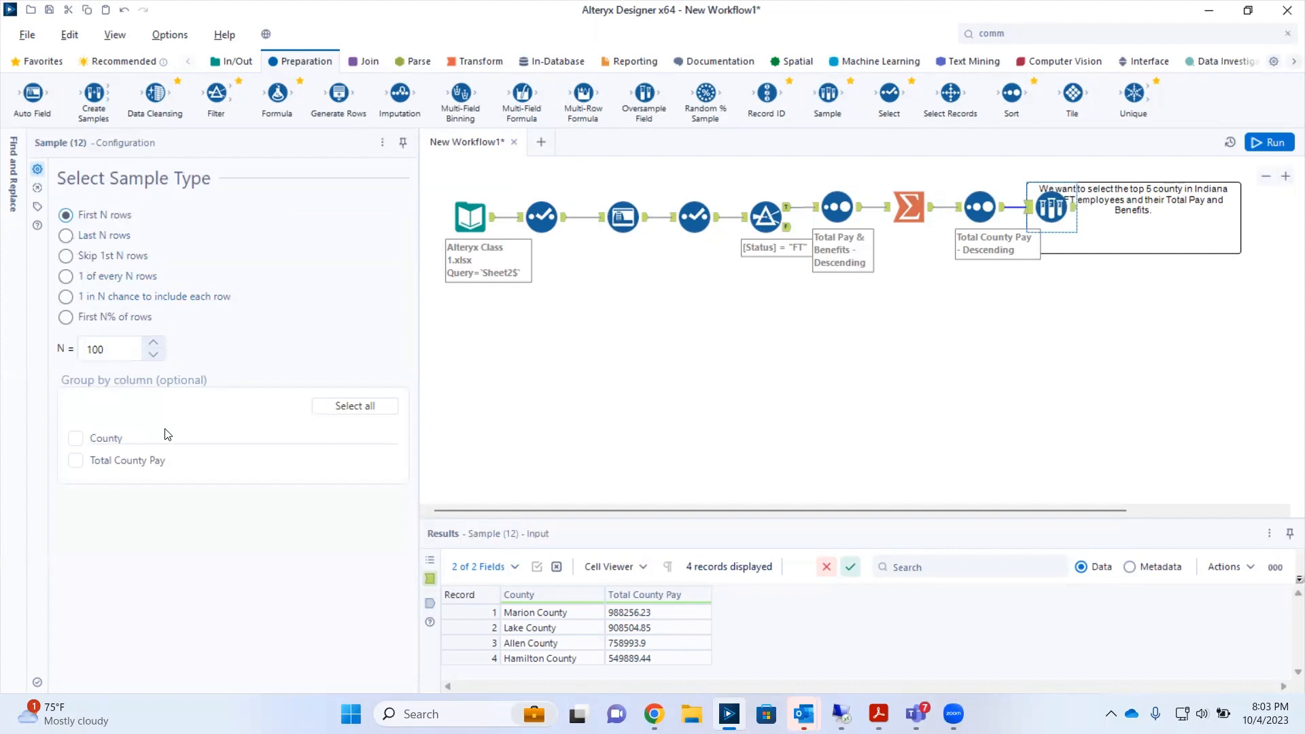
pyautogui.click(121, 359)
pyautogui.press('BackSpace')
pyautogui.write('3')
pyautogui.click(1268, 142)
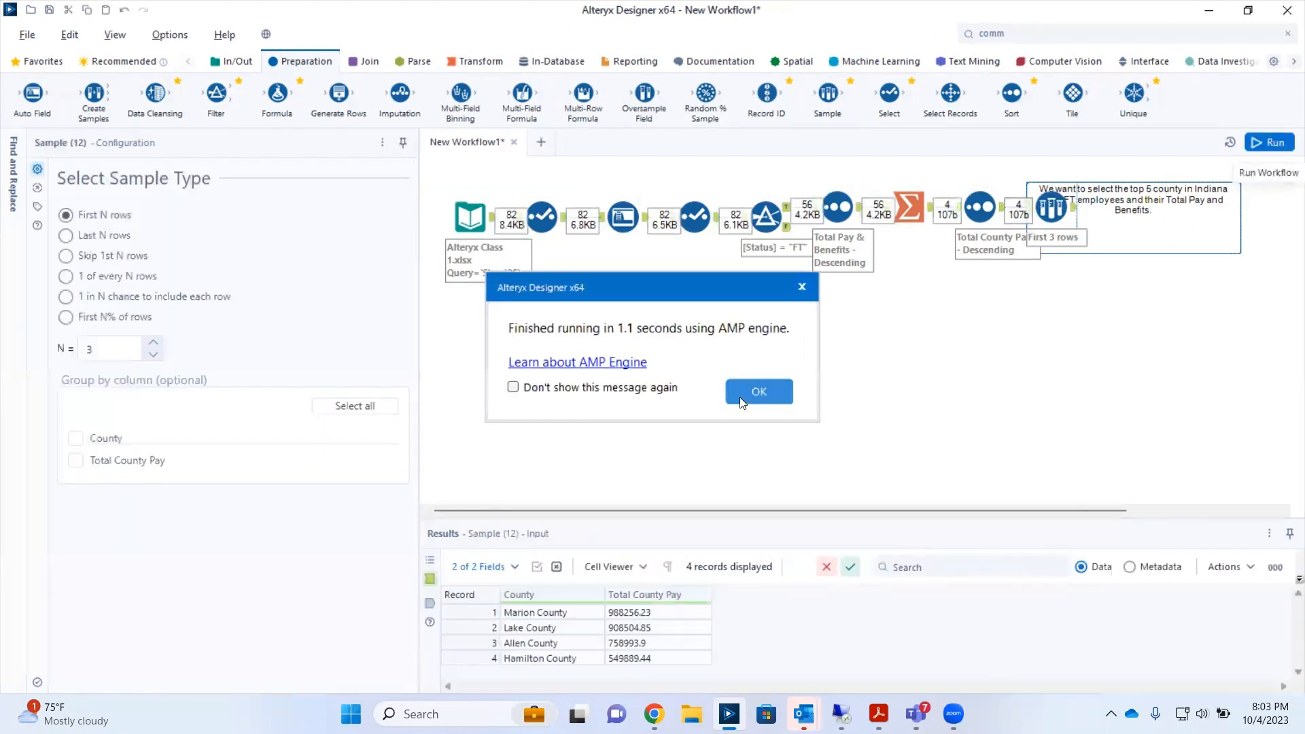
pyautogui.click(750, 384)
# Step: Move the comment box below the workflow's tools, then compare the Sample tool's output with the Input Data records
pyautogui.moveTo(1195, 214); pyautogui.dragTo(624, 429)
pyautogui.click(1052, 208)
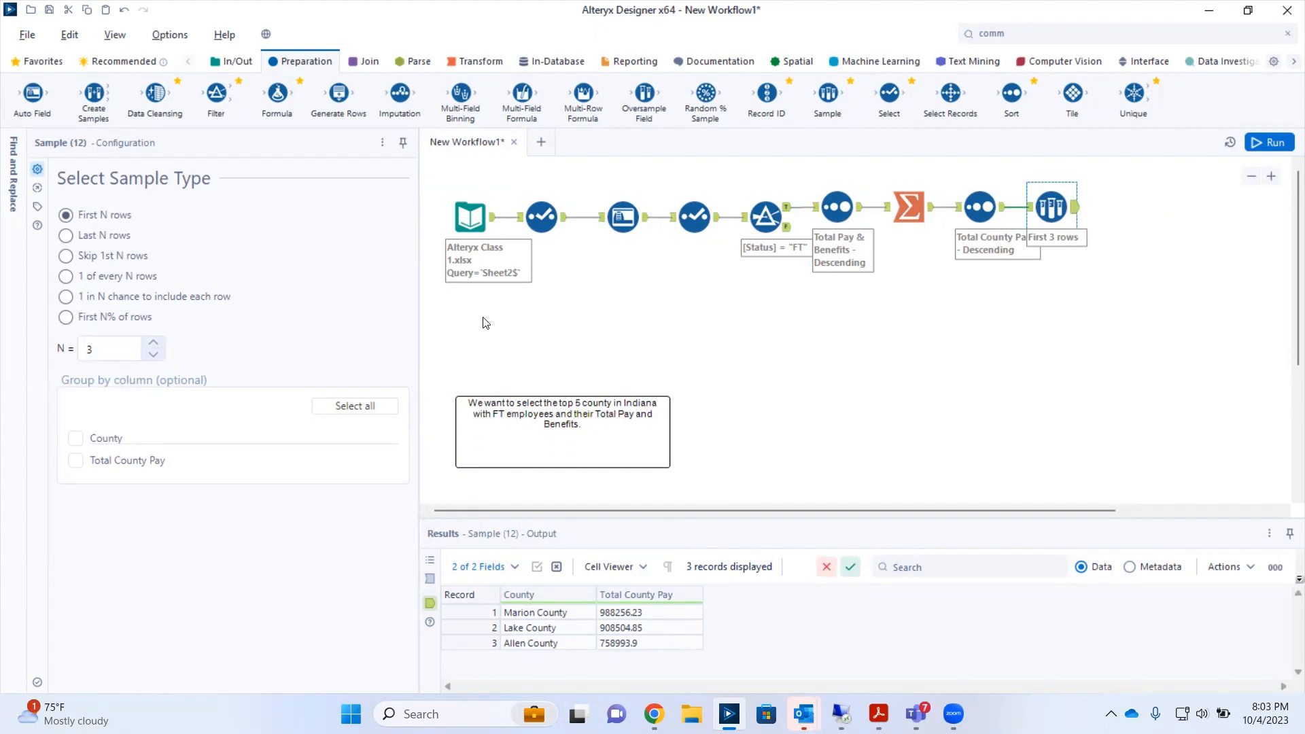
pyautogui.click(490, 218)
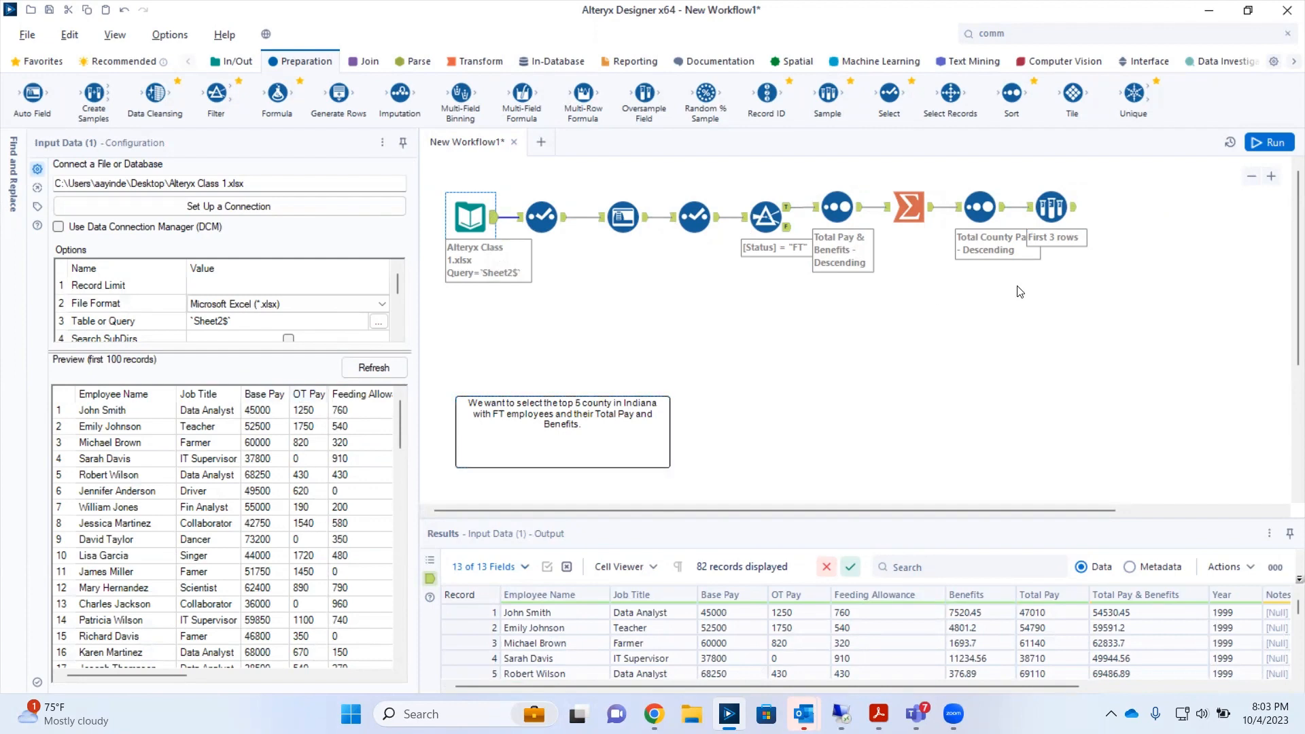
pyautogui.click(1077, 213)
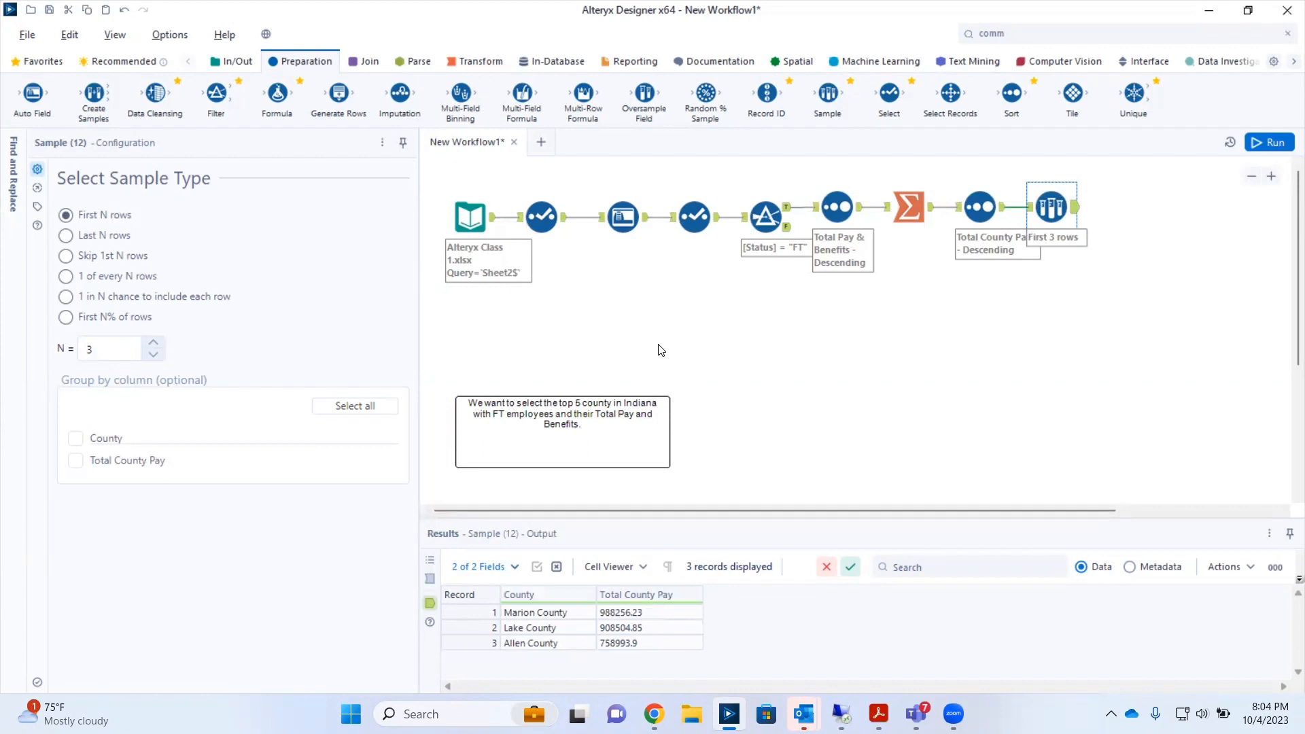
# Step: Connect an Output Data tool after the Sample tool, then view the Input Data tool's configuration and records
pyautogui.click(238, 63)
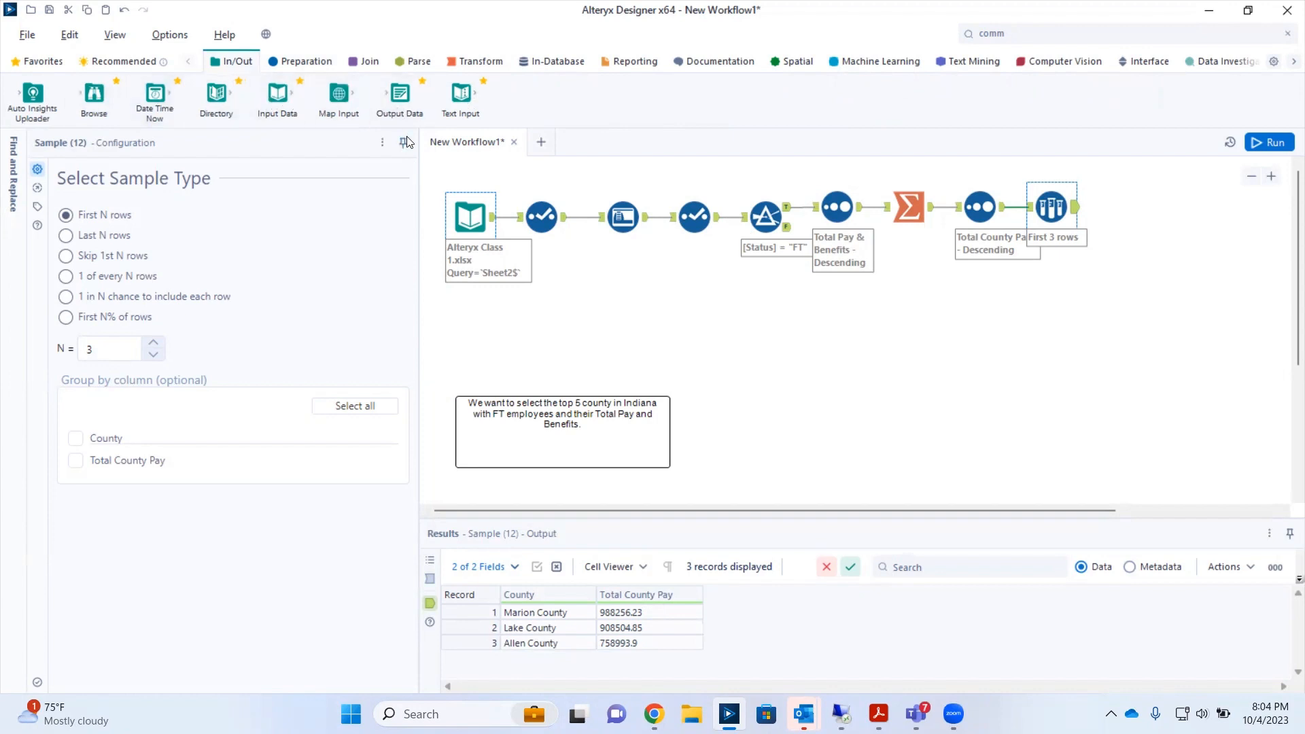
pyautogui.moveTo(400, 98); pyautogui.dragTo(1126, 206)
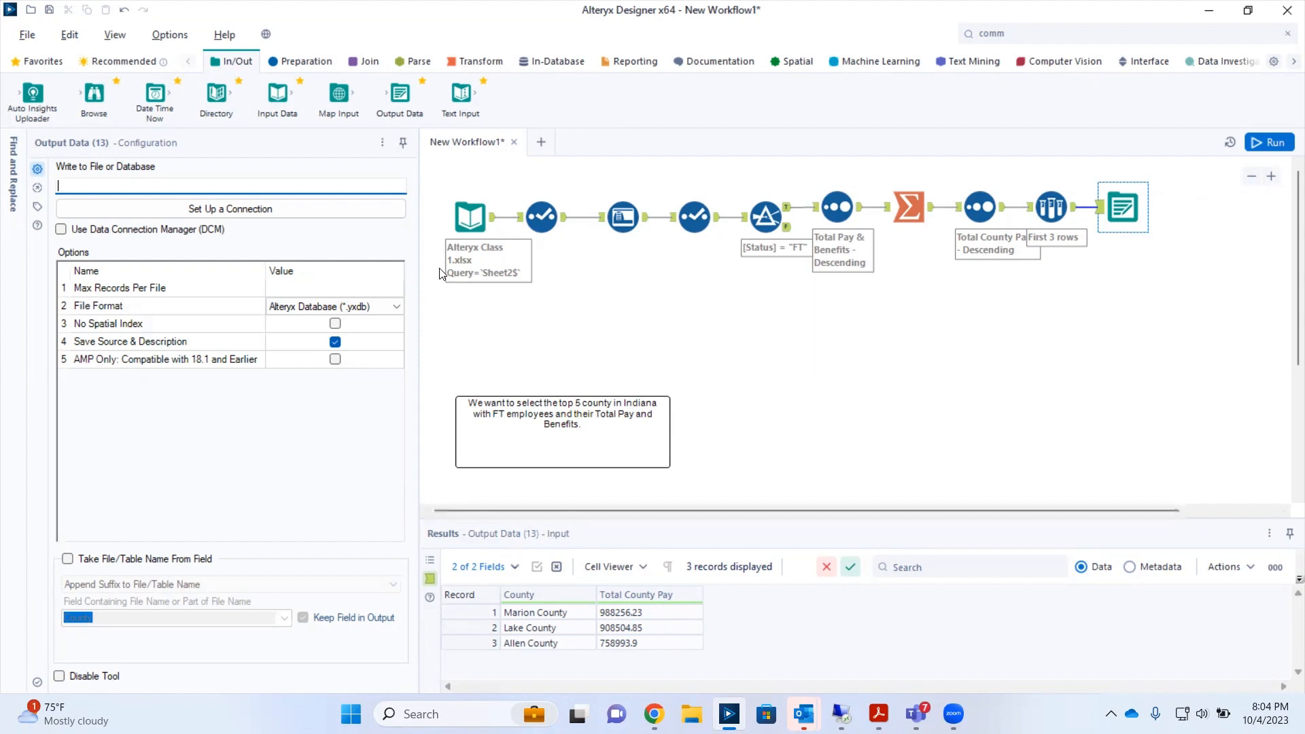
pyautogui.click(488, 224)
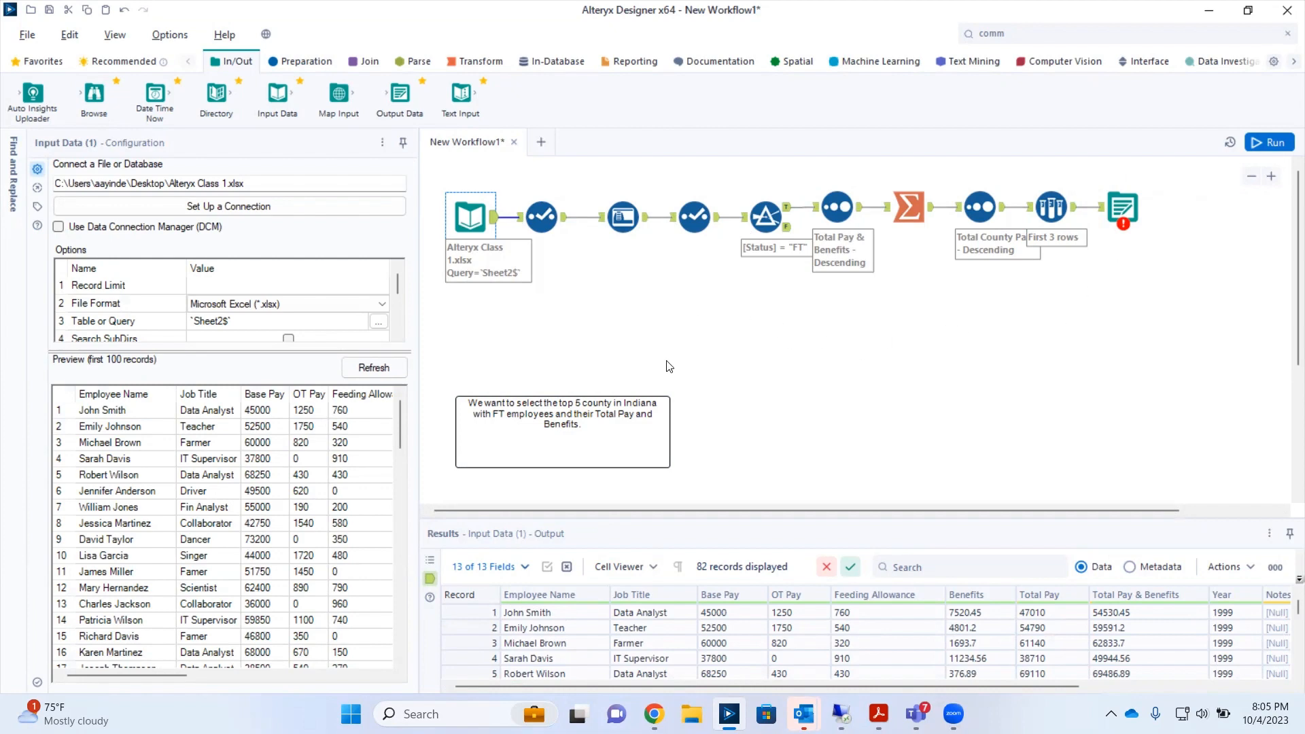
# Step: Configure the Output Data tool to write to a Microsoft Excel file named First Alteryx Example on the Desktop, using Sheet1
pyautogui.click(1122, 207)
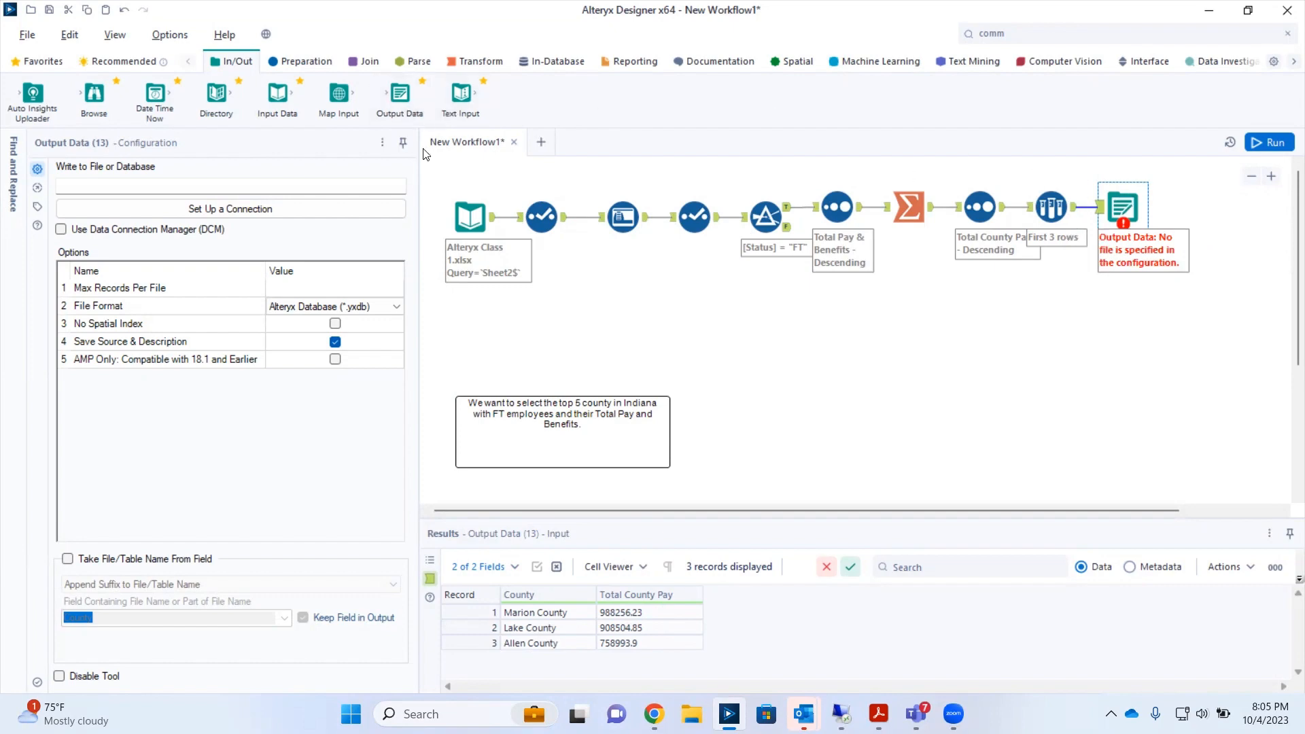
pyautogui.click(251, 208)
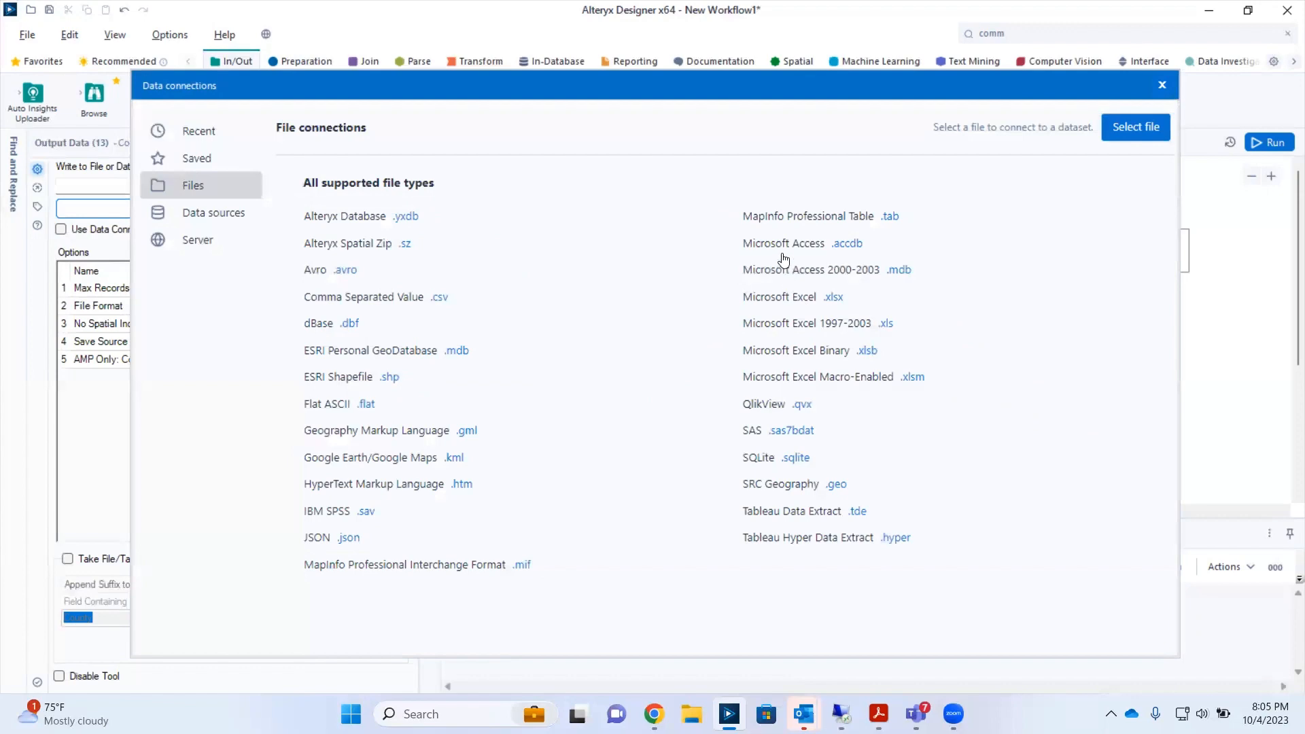
pyautogui.click(794, 299)
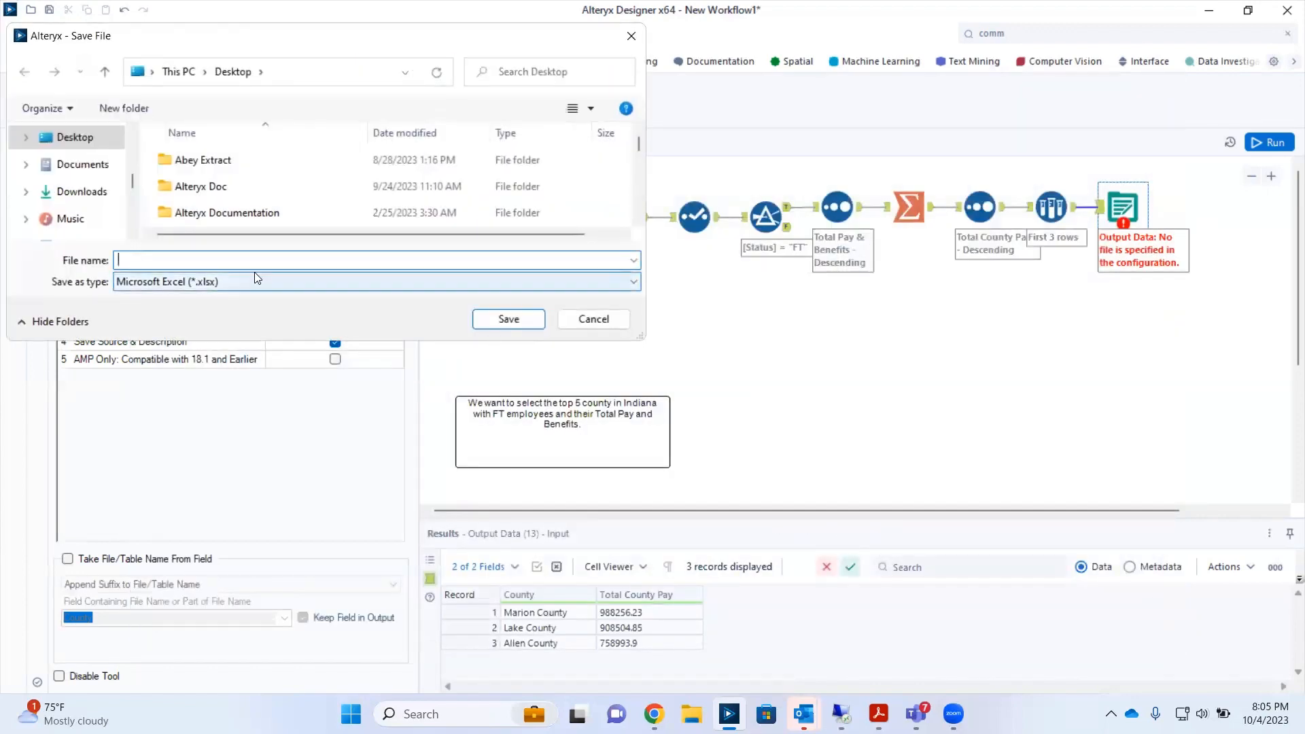
pyautogui.write('First Alteryx Example')
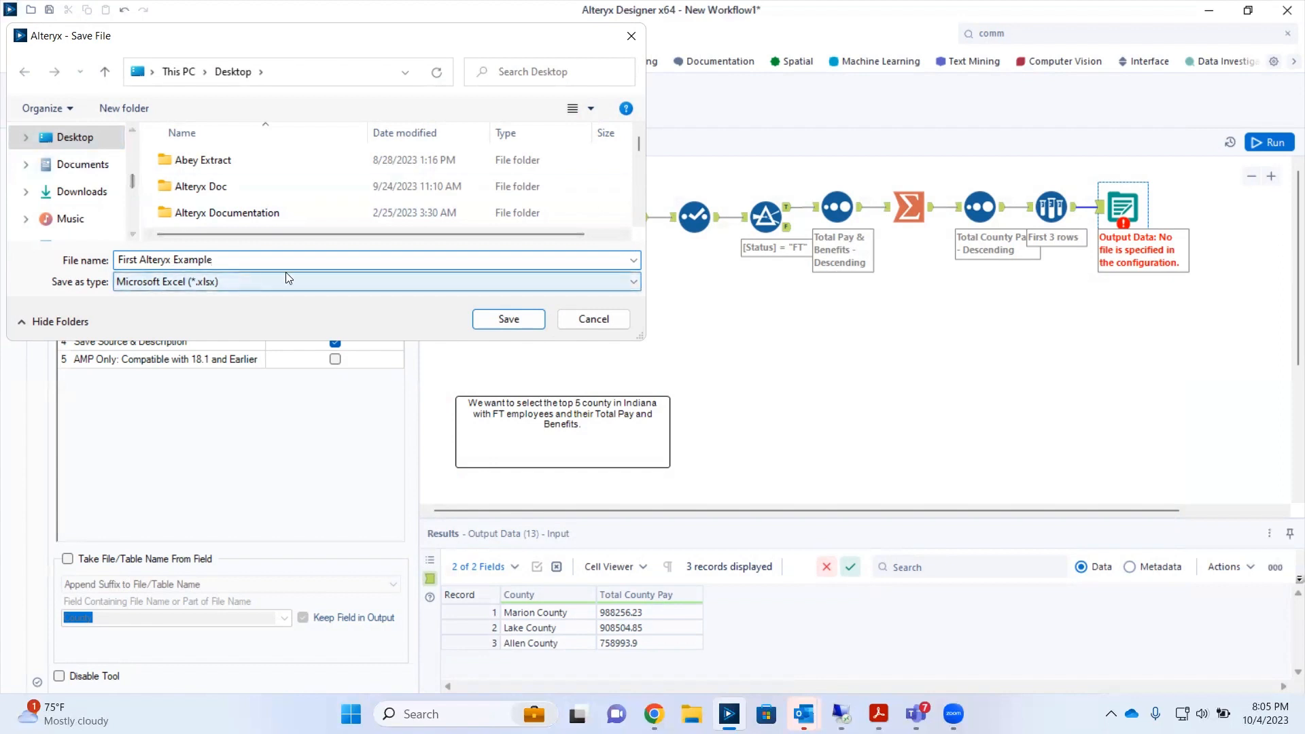
pyautogui.click(509, 320)
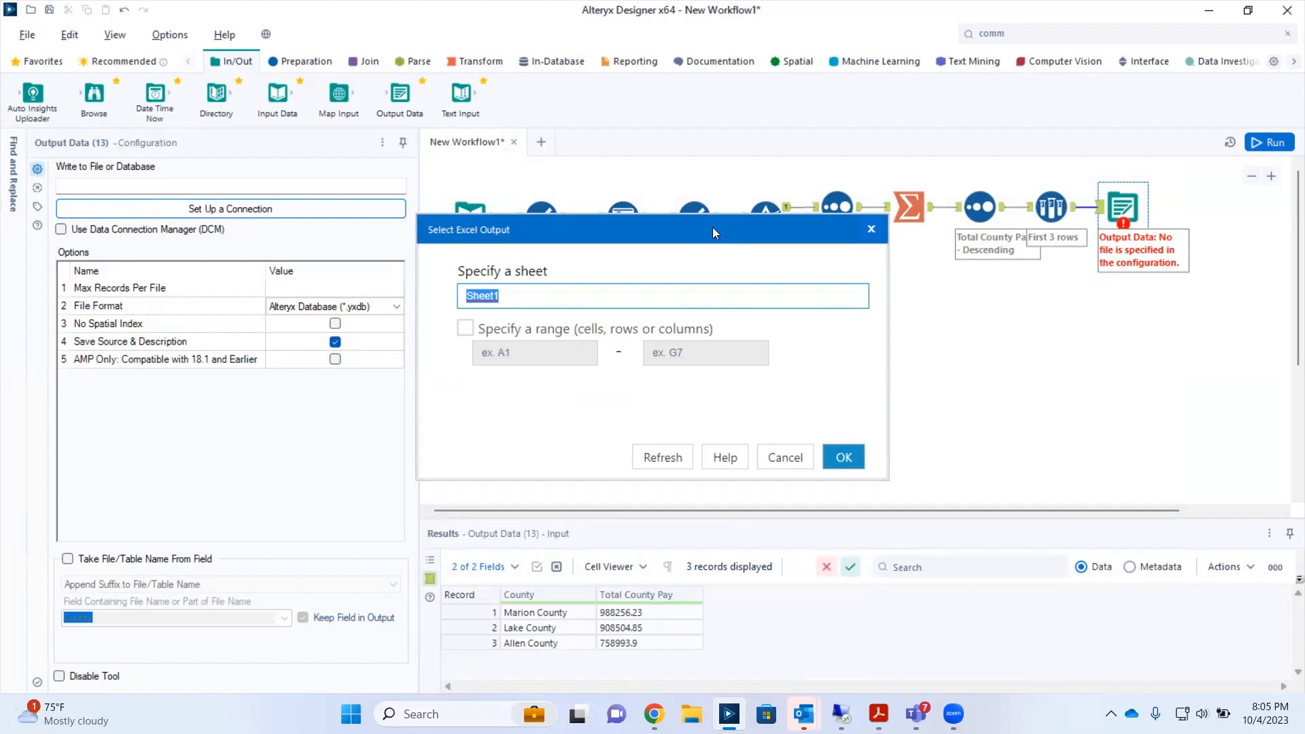
pyautogui.moveTo(713, 232); pyautogui.dragTo(864, 235)
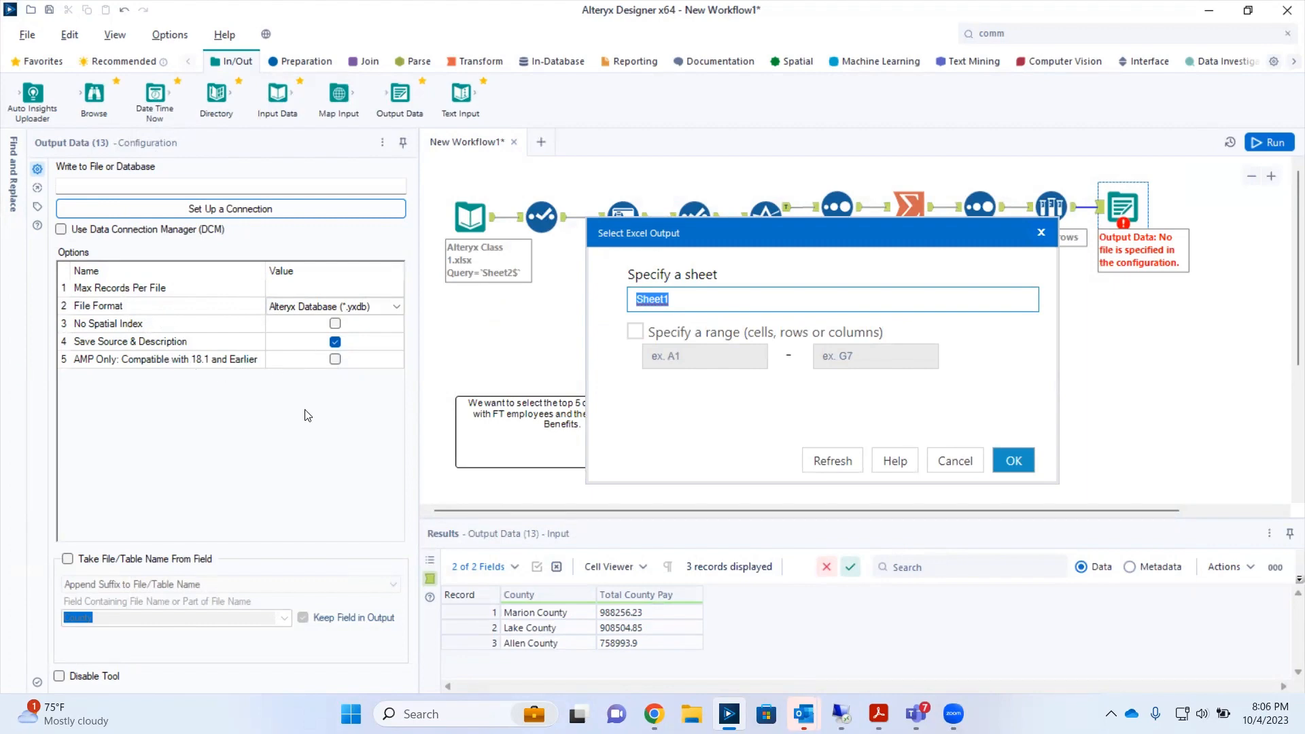
pyautogui.click(1013, 460)
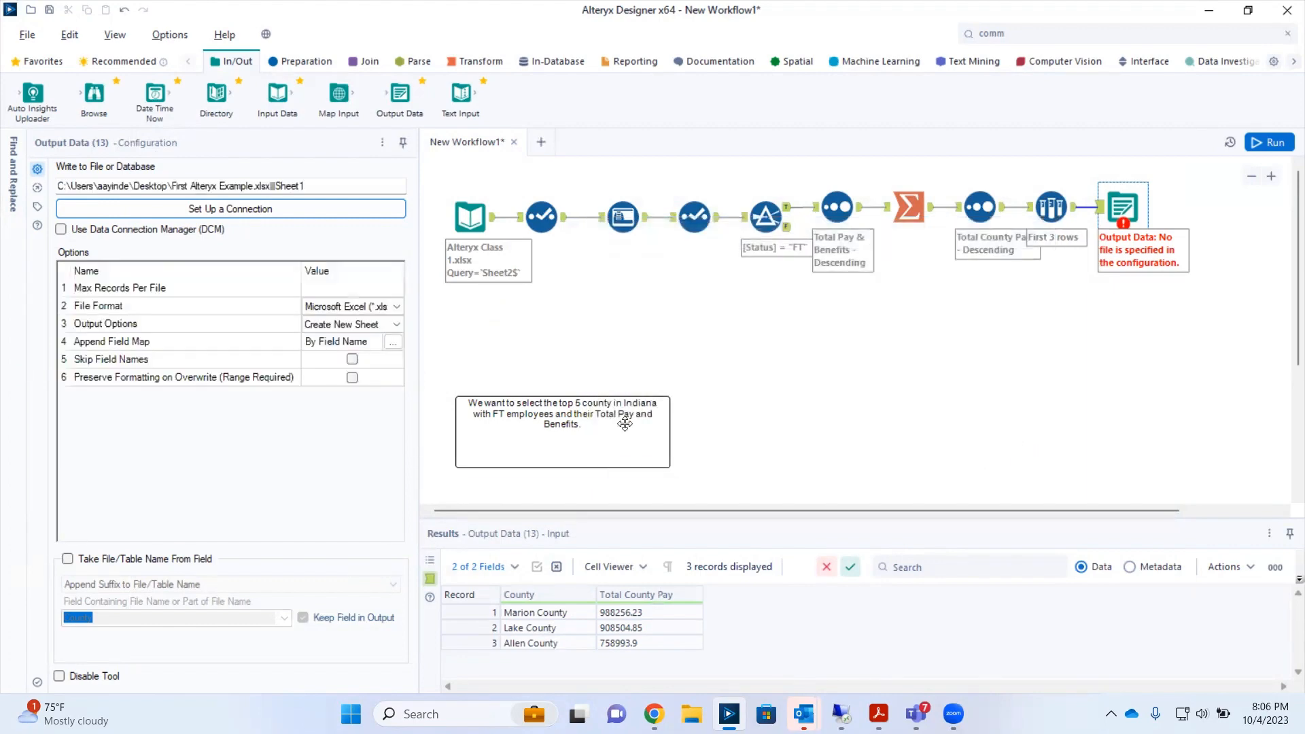
# Step: Widen the configuration pane, keep the output option at Create New Sheet, then run the workflow and dismiss the run message
pyautogui.moveTo(419, 296); pyautogui.dragTo(526, 272)
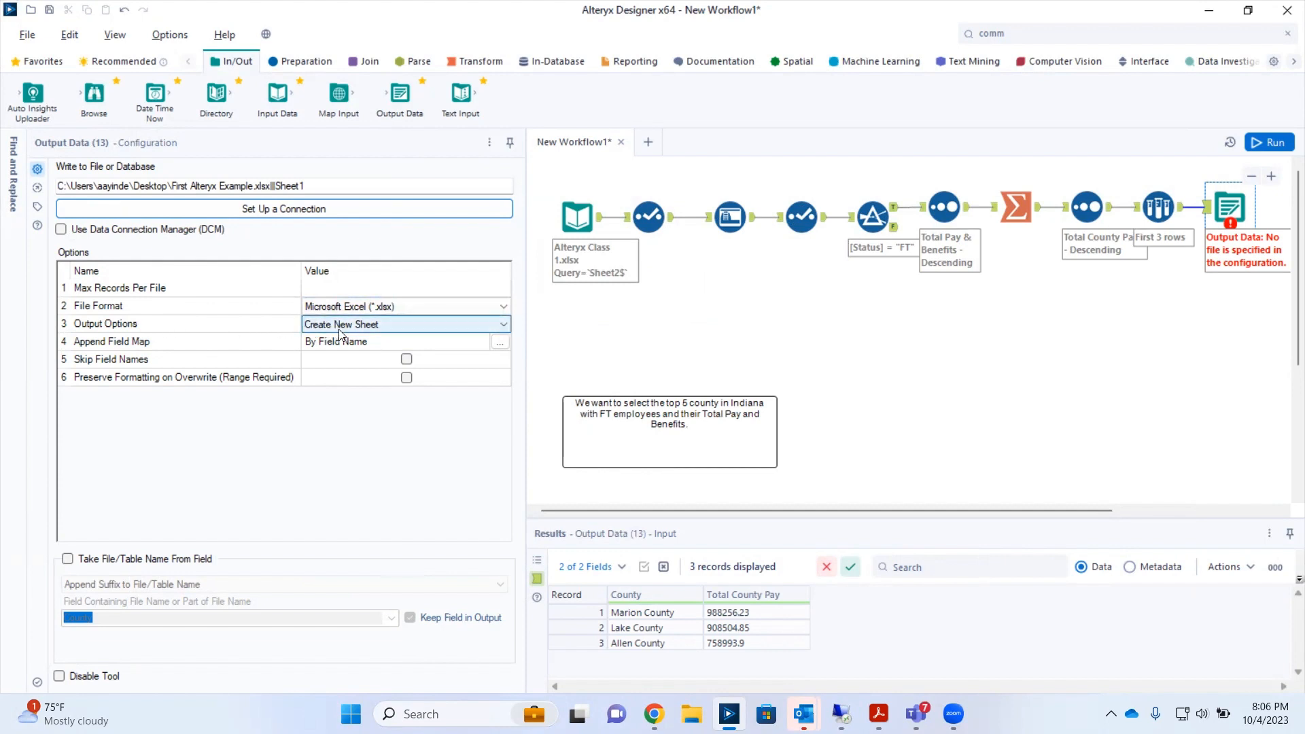
pyautogui.click(504, 325)
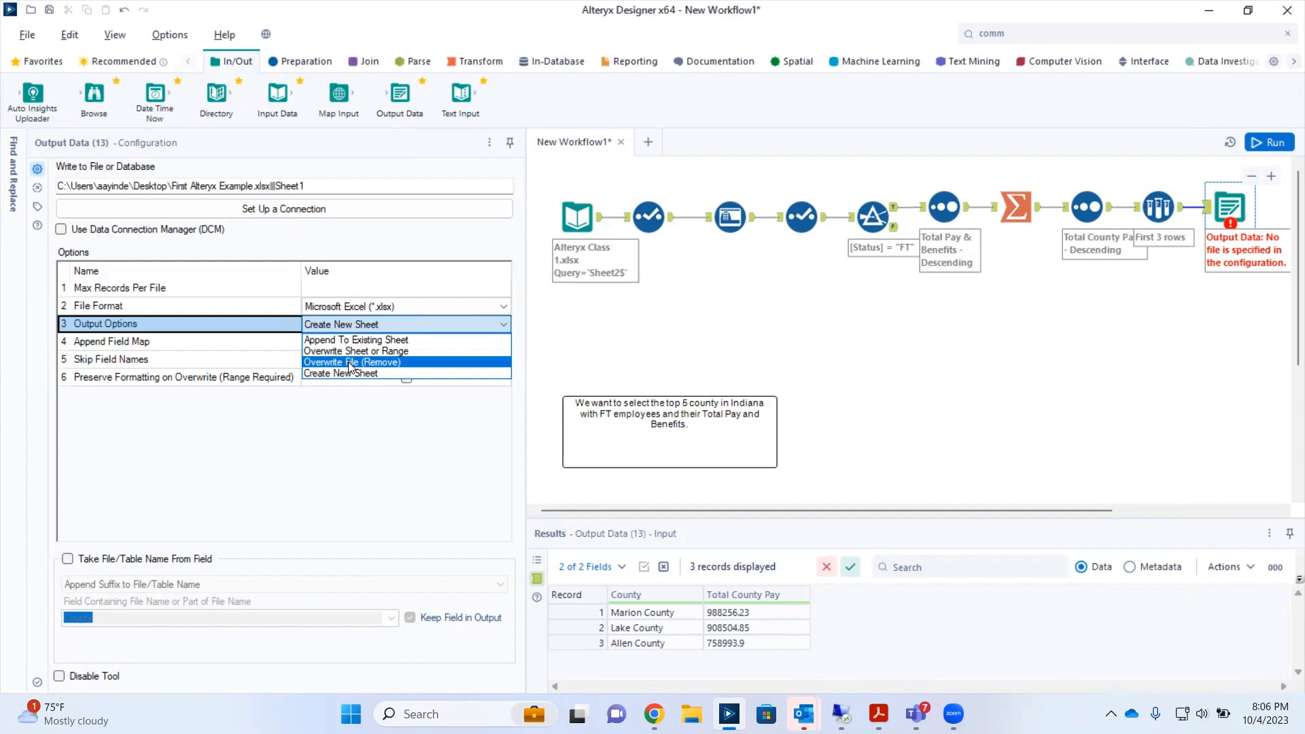
pyautogui.click(358, 325)
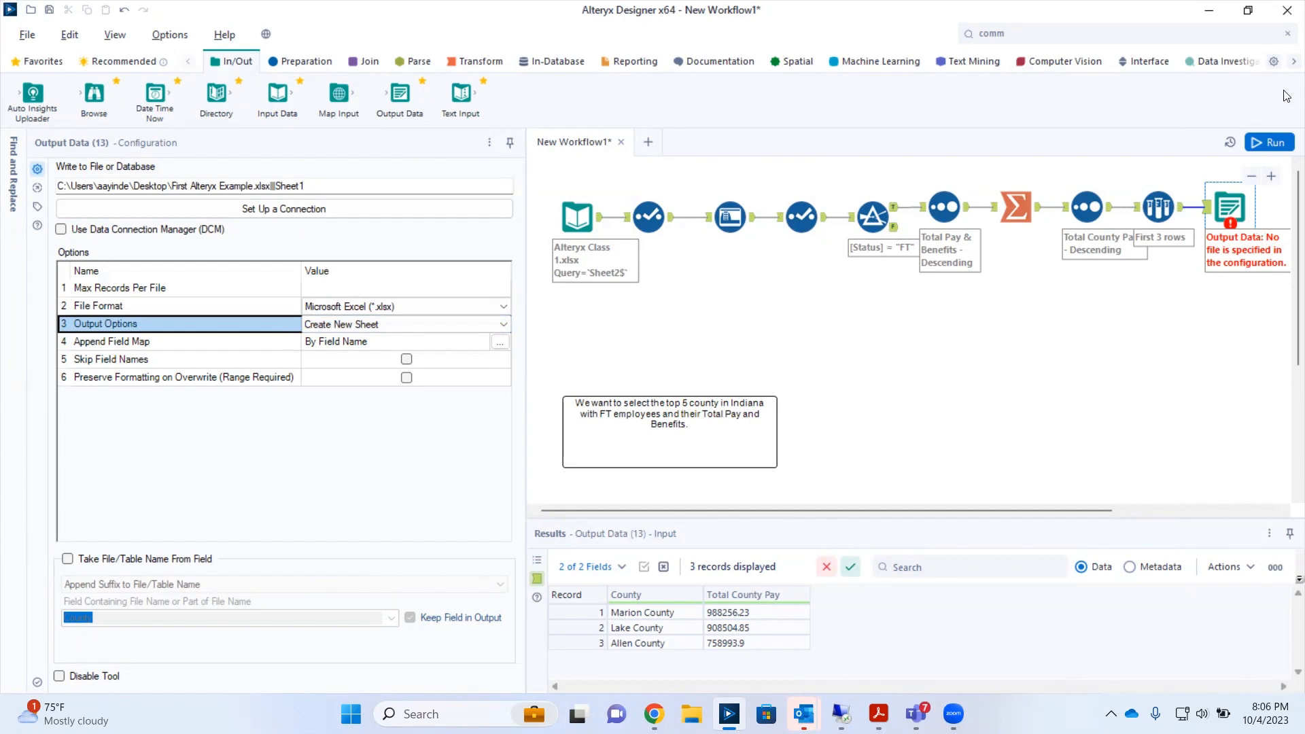
pyautogui.click(1267, 144)
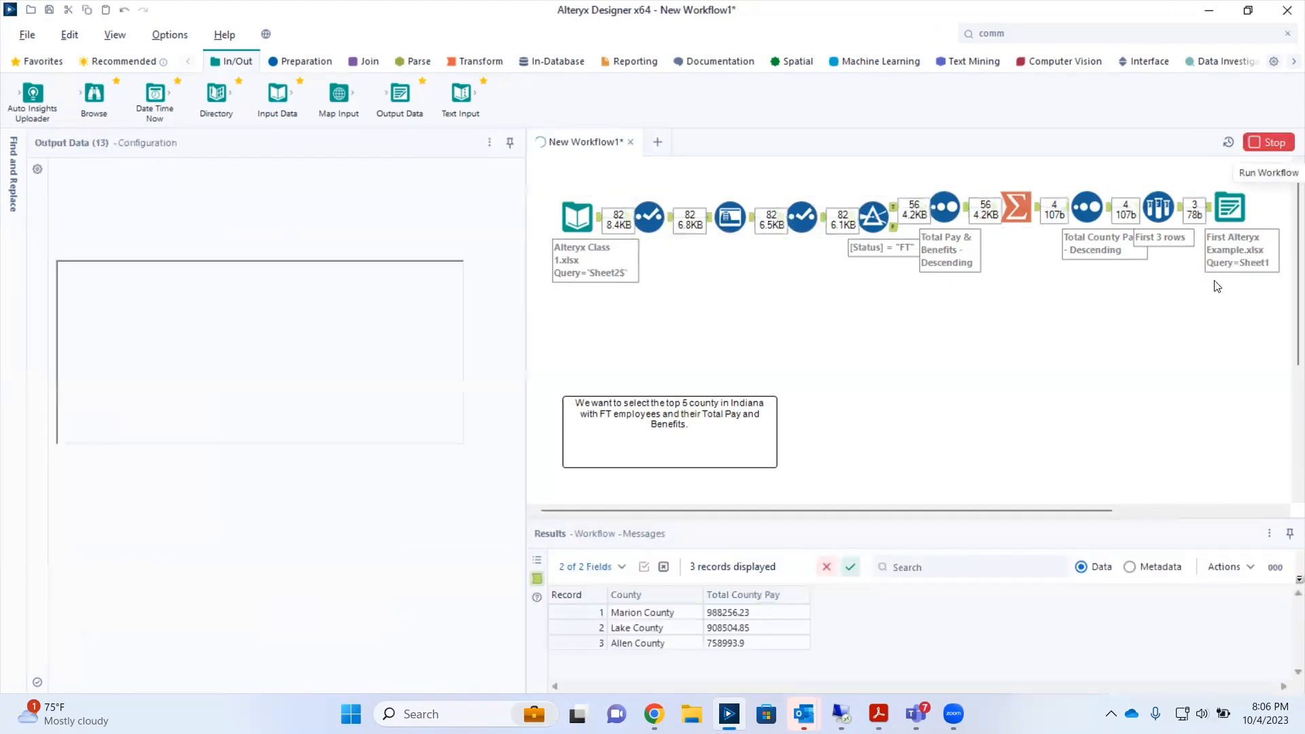
pyautogui.click(760, 393)
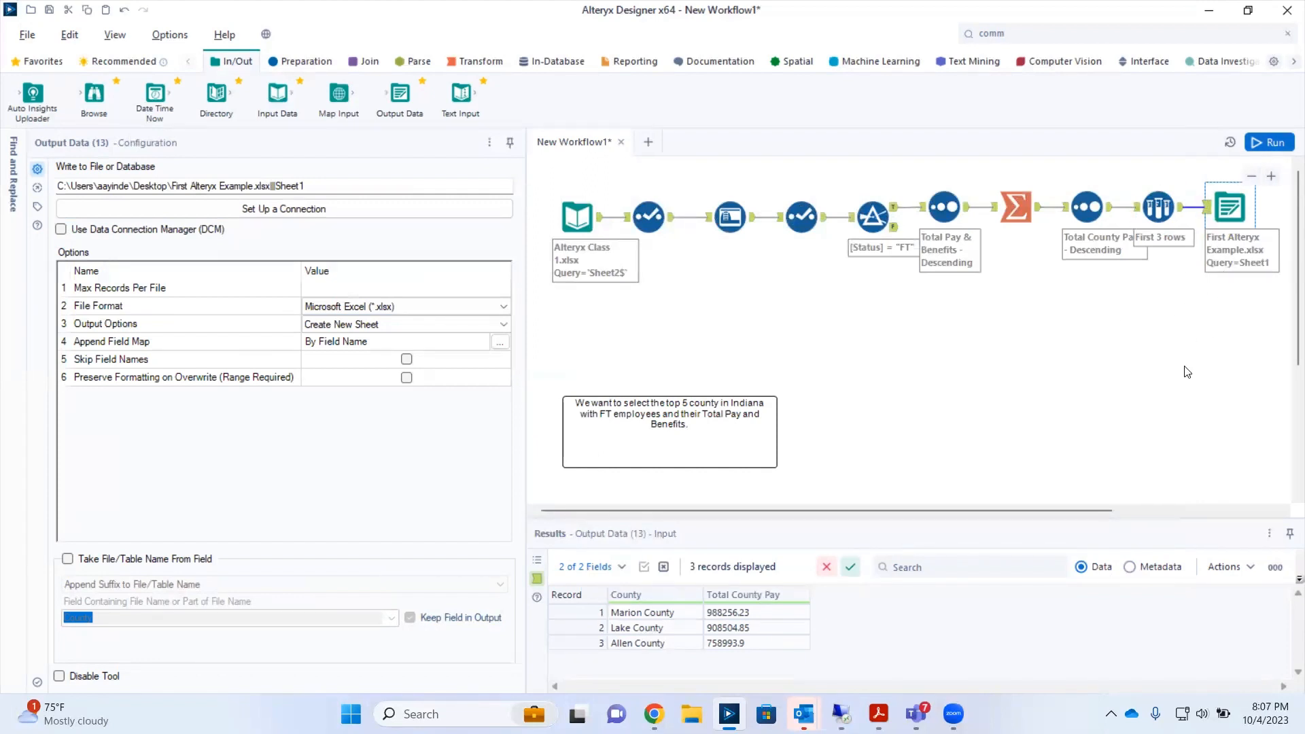
# Step: Run the workflow again with the same output settings, dismiss the run message, and read the Output Data tool's result messages
pyautogui.click(1269, 148)
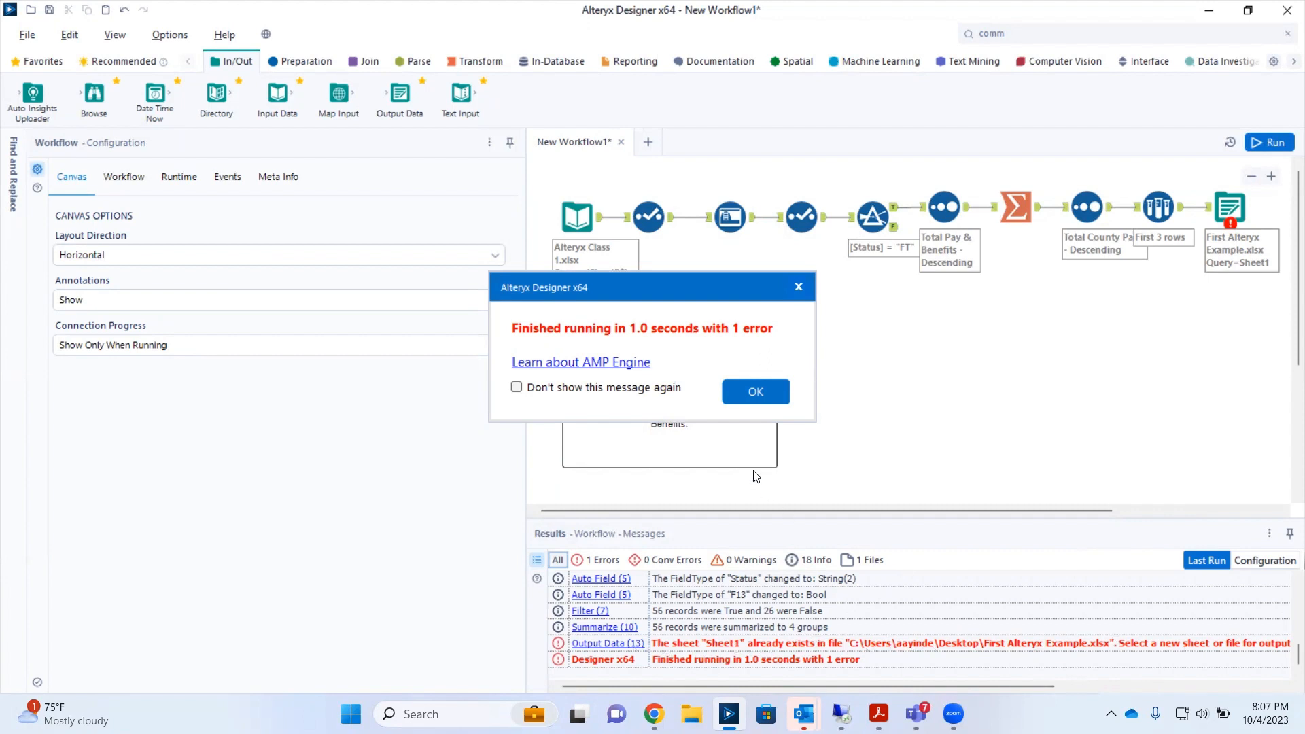
pyautogui.click(753, 394)
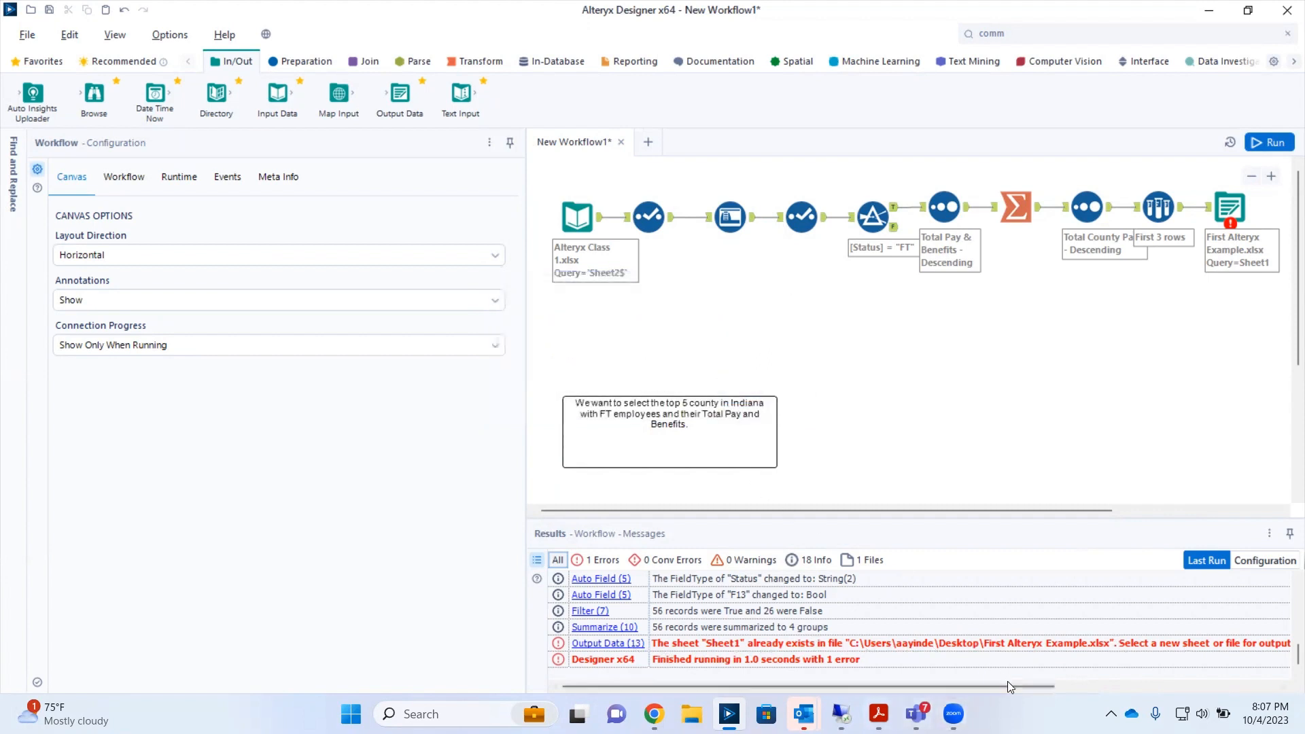
pyautogui.moveTo(1009, 684); pyautogui.dragTo(1047, 683)
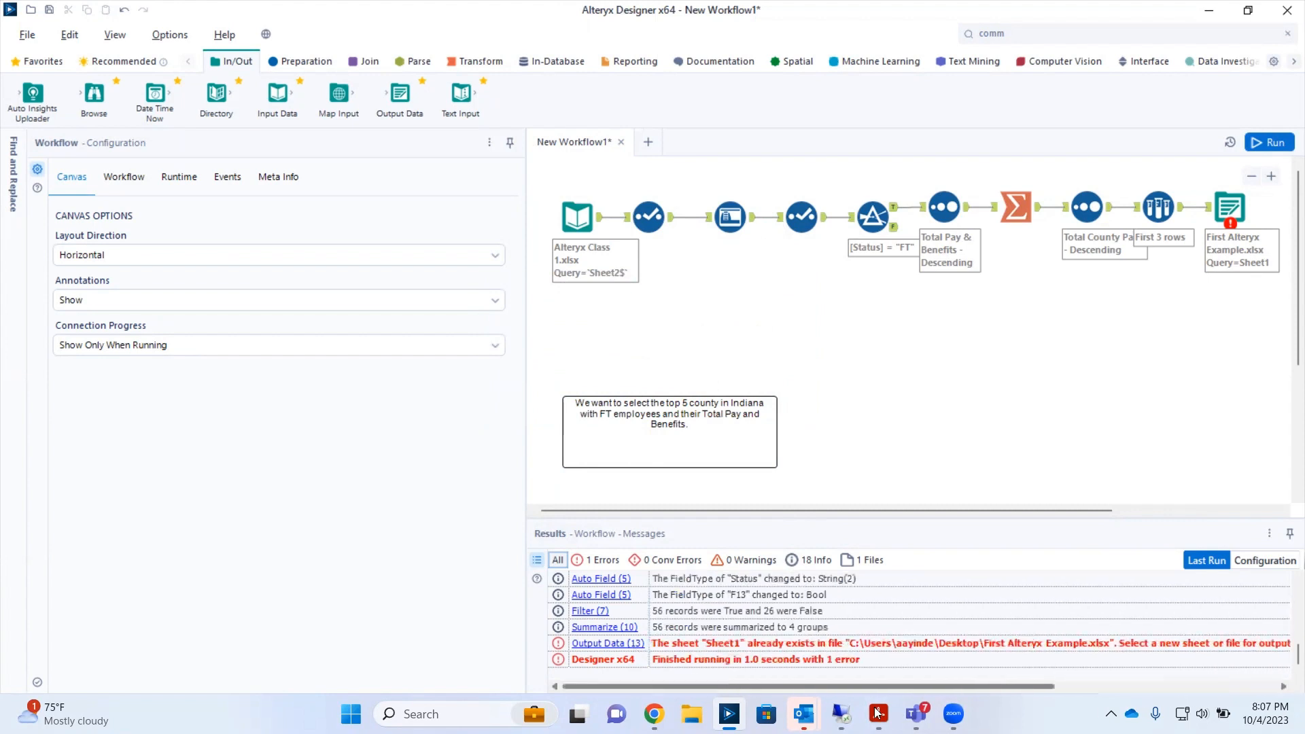
# Step: Set the Output Data tool's output option to Overwrite File (Remove), then rerun the workflow and dismiss the run message
pyautogui.click(1221, 221)
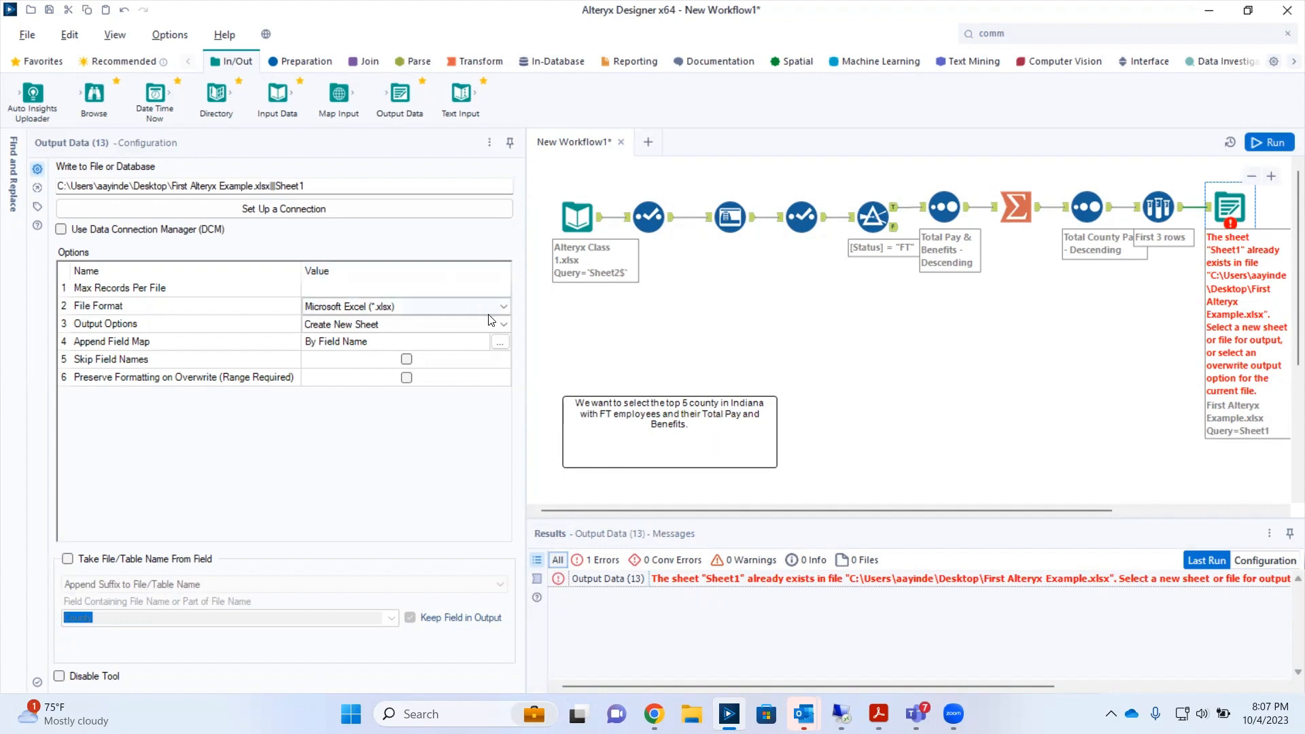
pyautogui.click(504, 325)
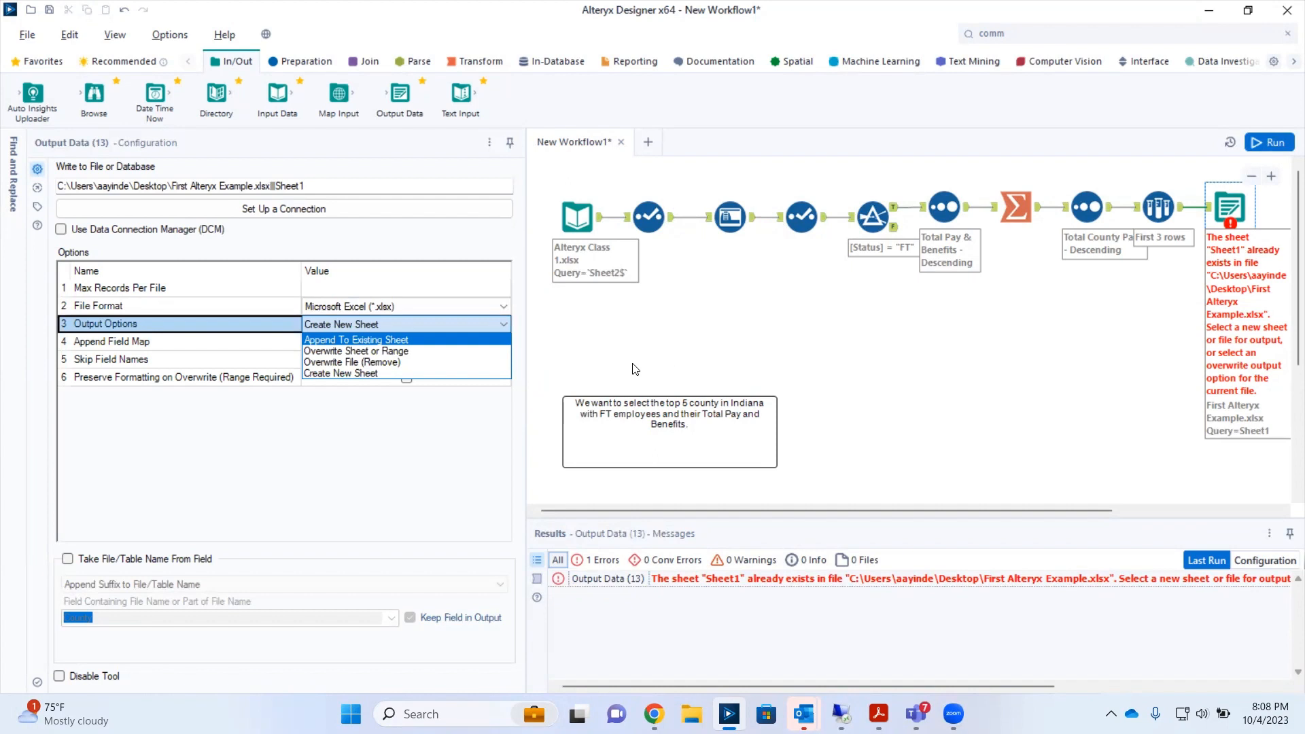
pyautogui.click(365, 363)
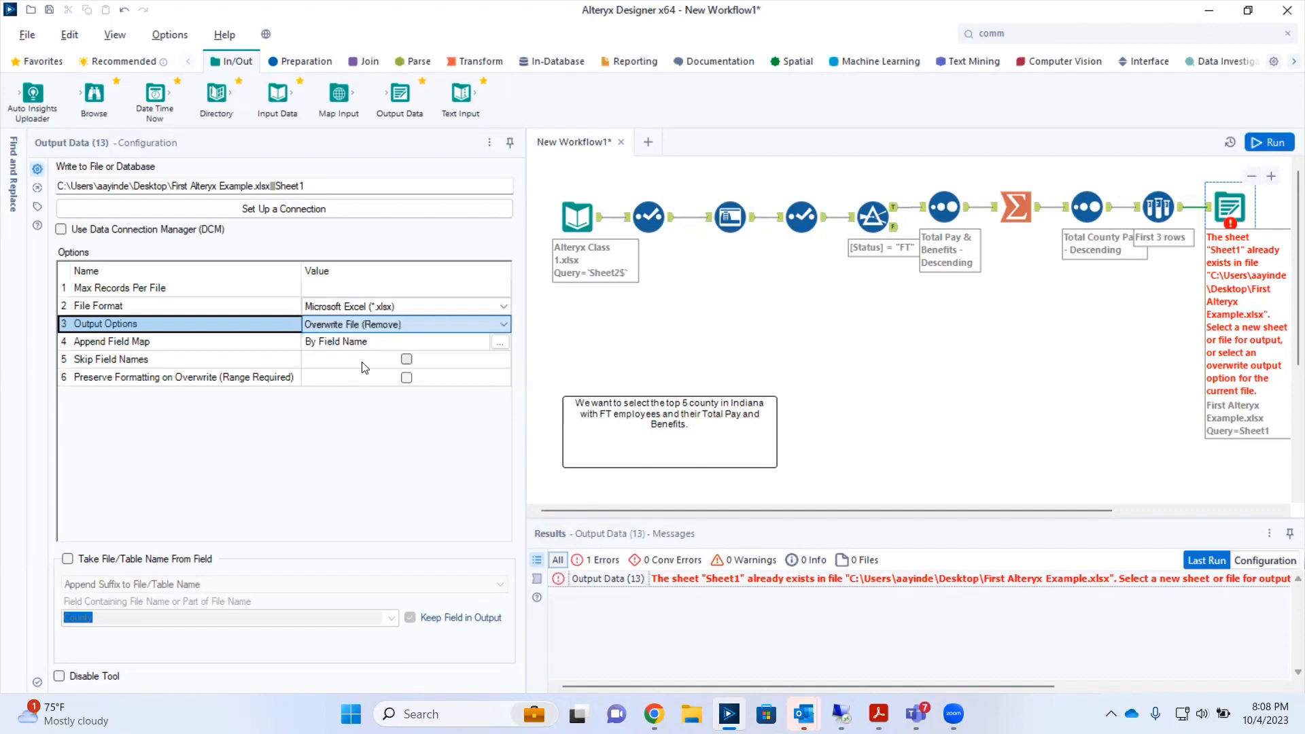
pyautogui.click(1271, 144)
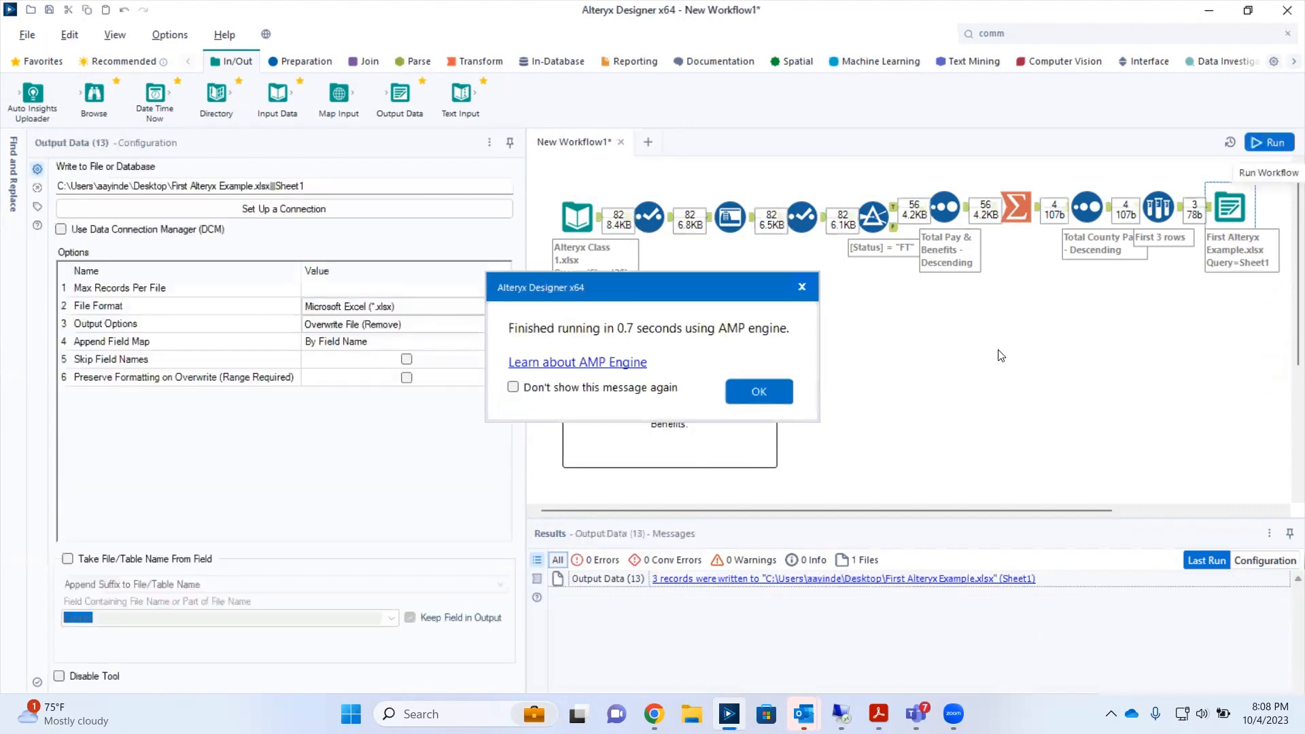
pyautogui.click(748, 393)
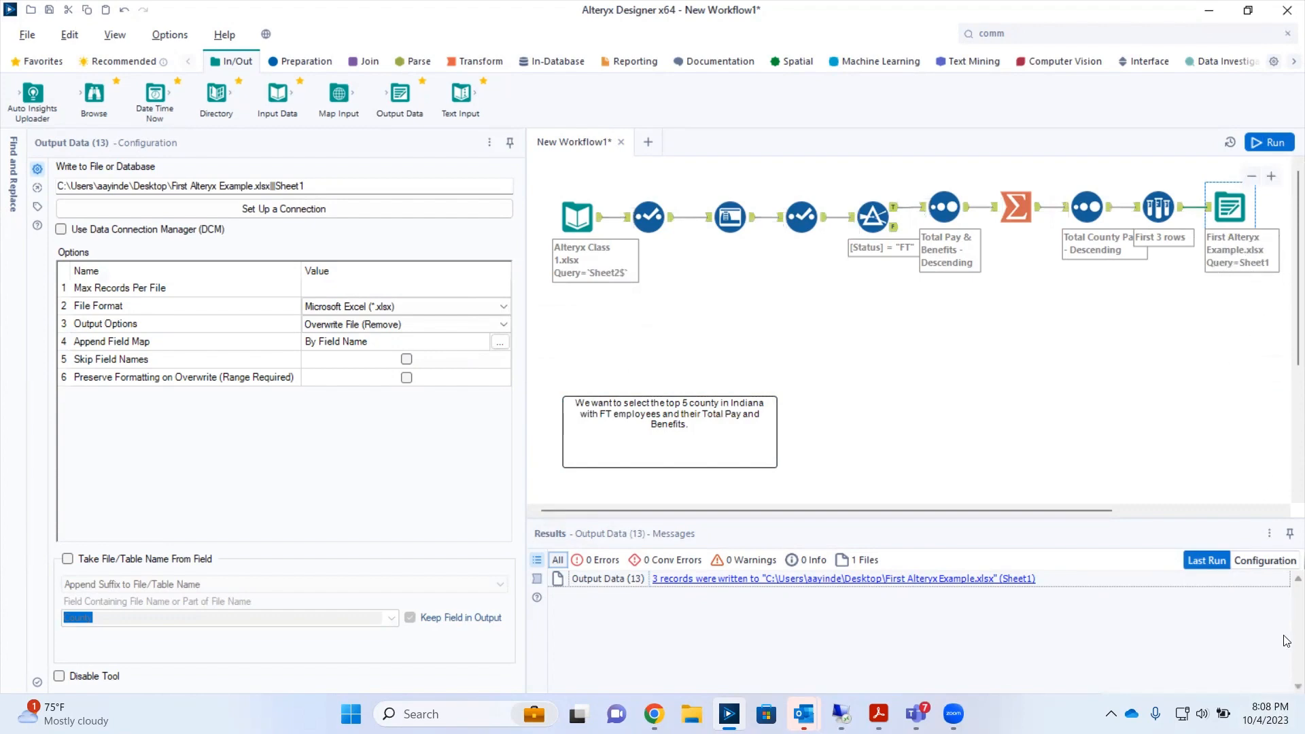
# Step: Open the First Alteryx Example workbook from the desktop in Excel and widen the Total County Pay column
pyautogui.click(1300, 714)
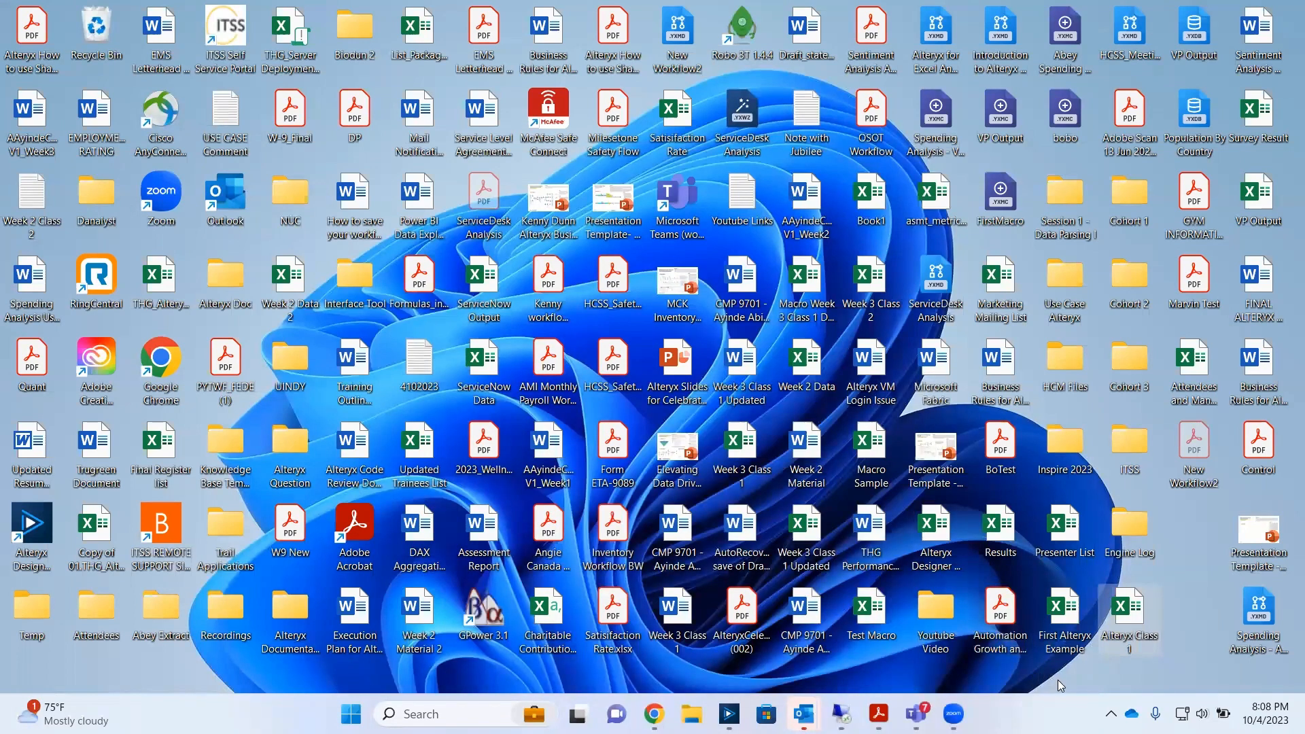
pyautogui.doubleClick(1064, 618)
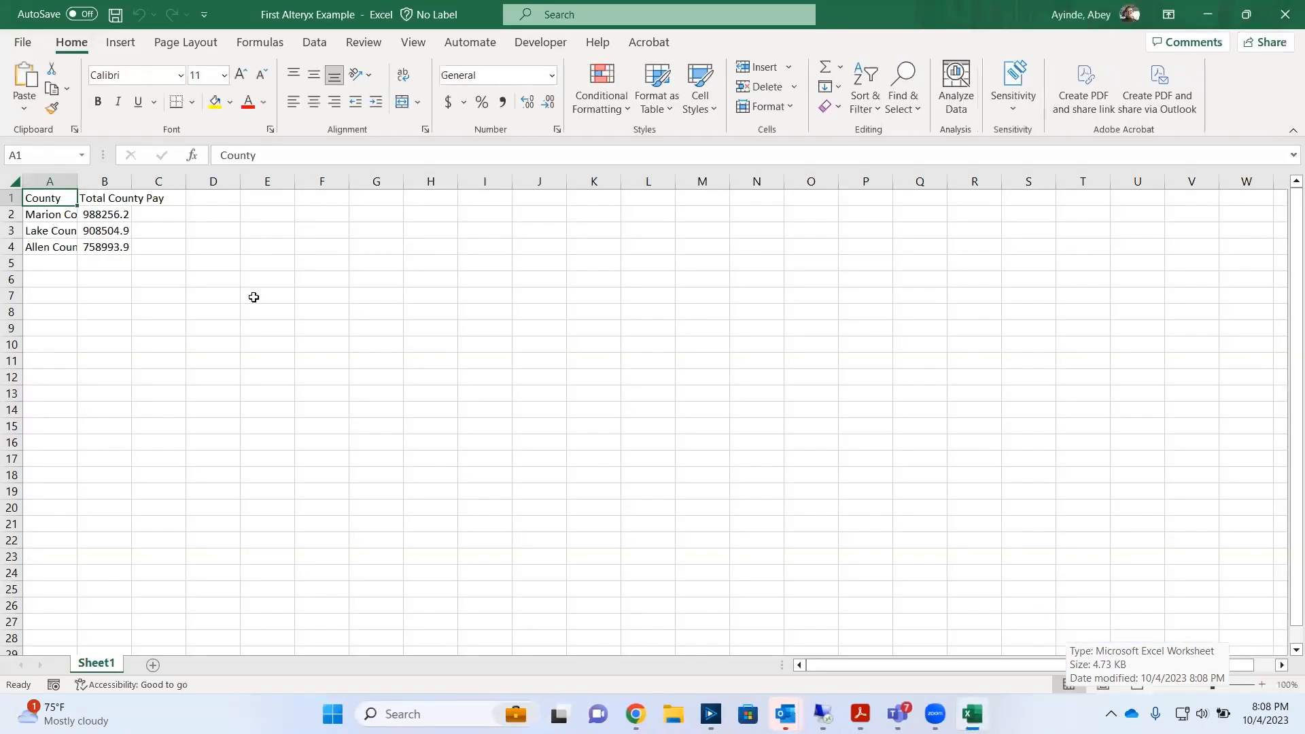
pyautogui.click(156, 254)
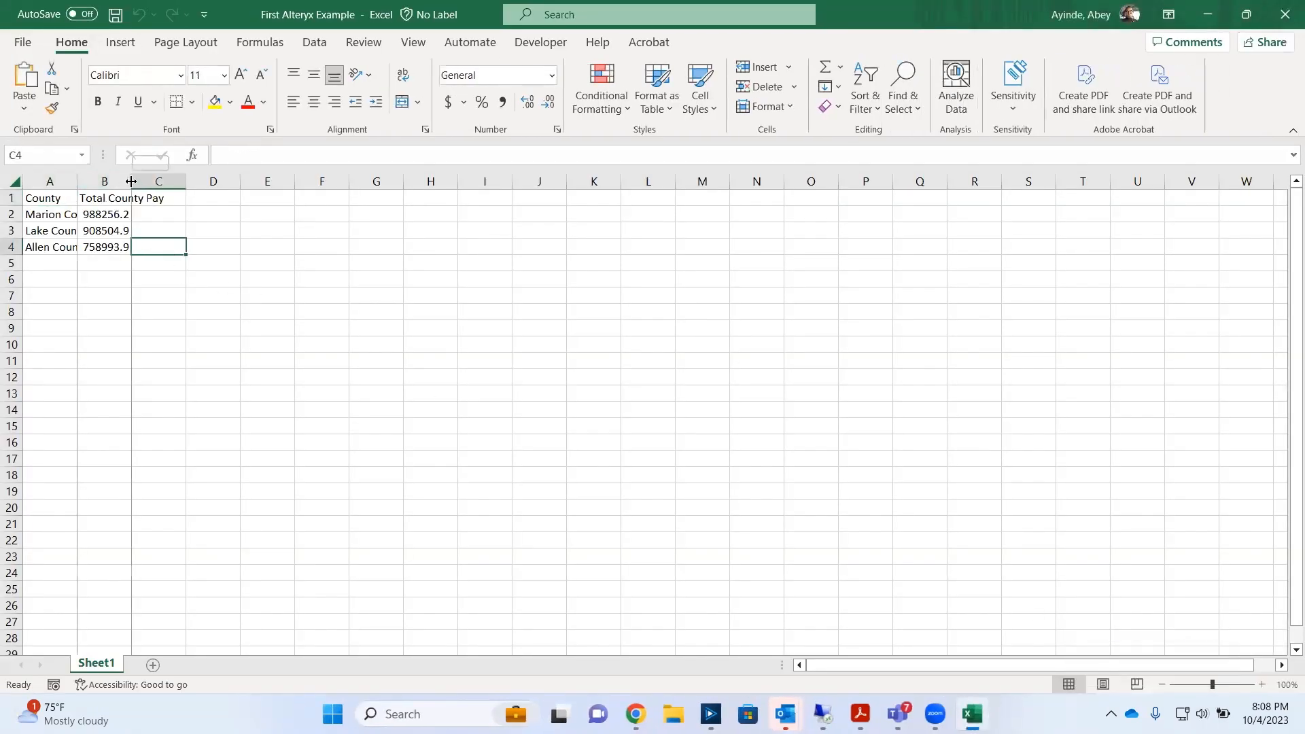
pyautogui.moveTo(132, 181); pyautogui.dragTo(204, 164)
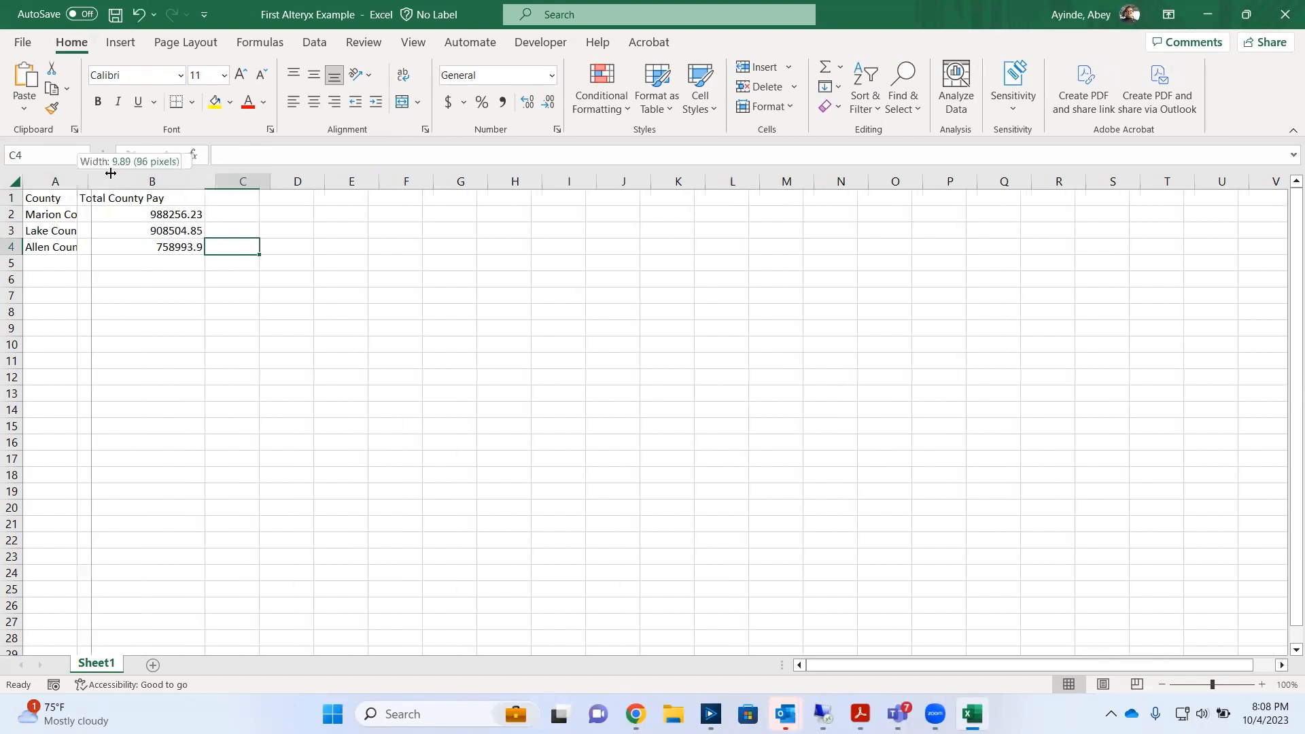